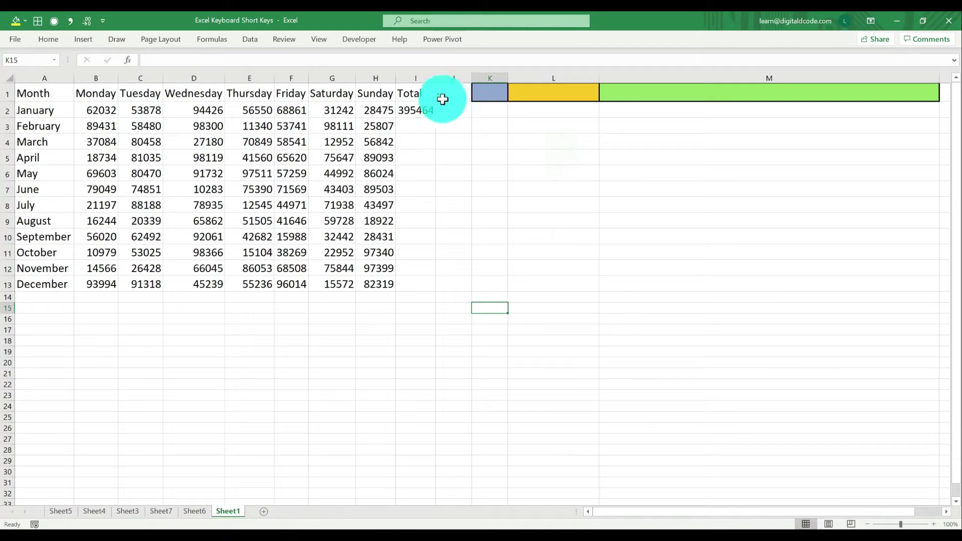
# Search Excel's Help for "excel keyboard shortcuts" and open the "Keyboard shortcuts in Excel" article.
pyautogui.click(401, 39)
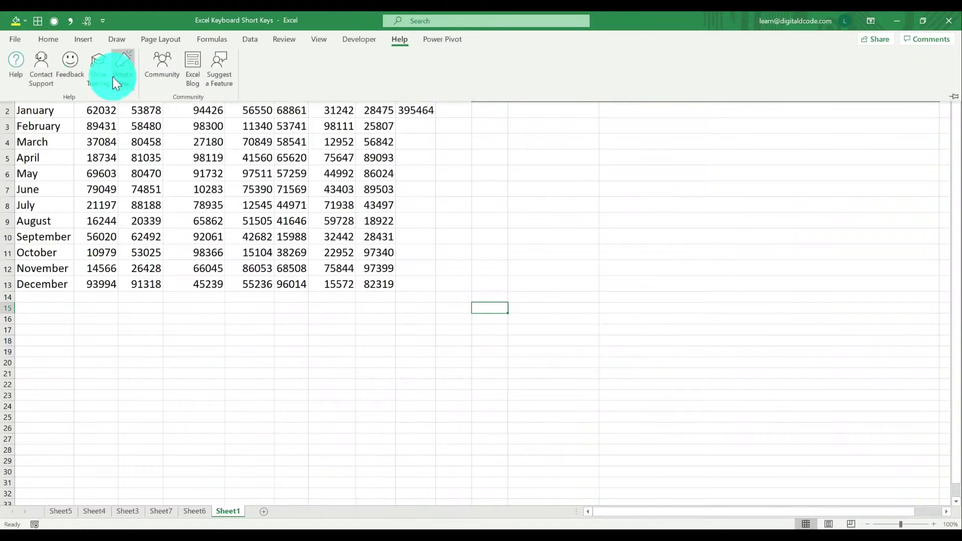
pyautogui.click(15, 64)
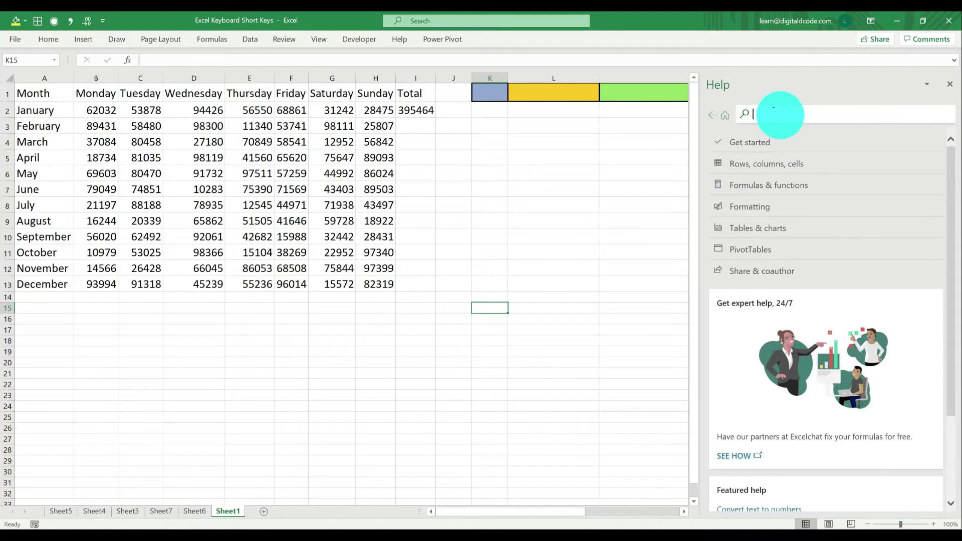
pyautogui.write('excel key')
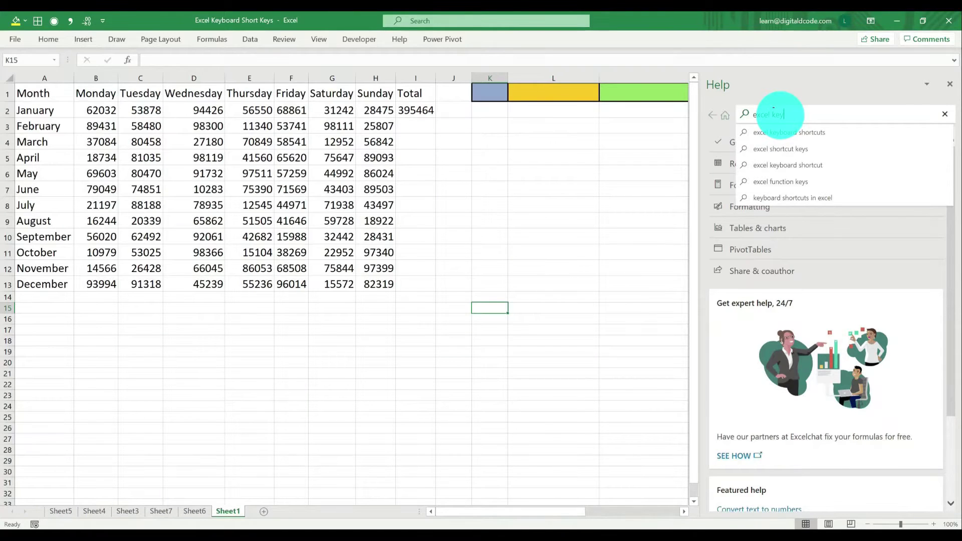
pyautogui.press('Down')
pyautogui.press('Return')
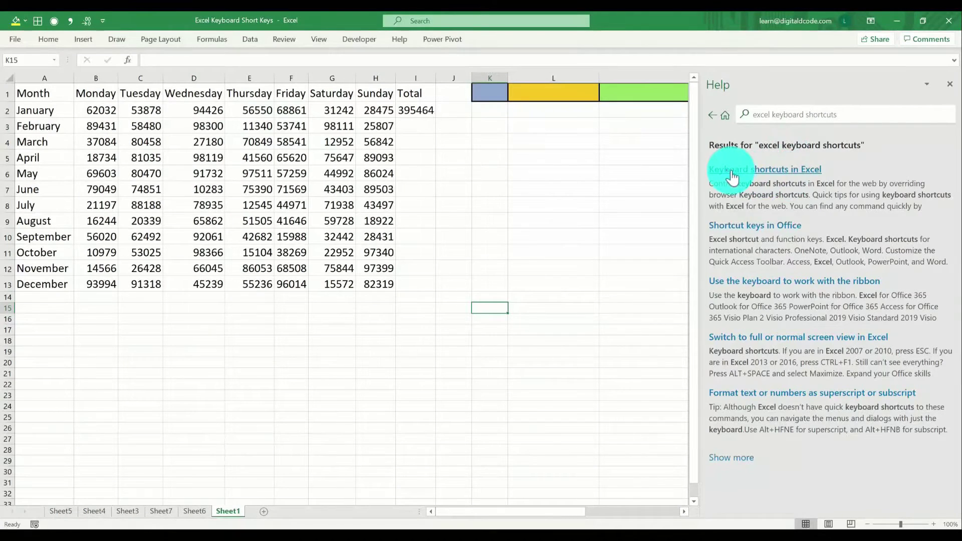
pyautogui.click(783, 173)
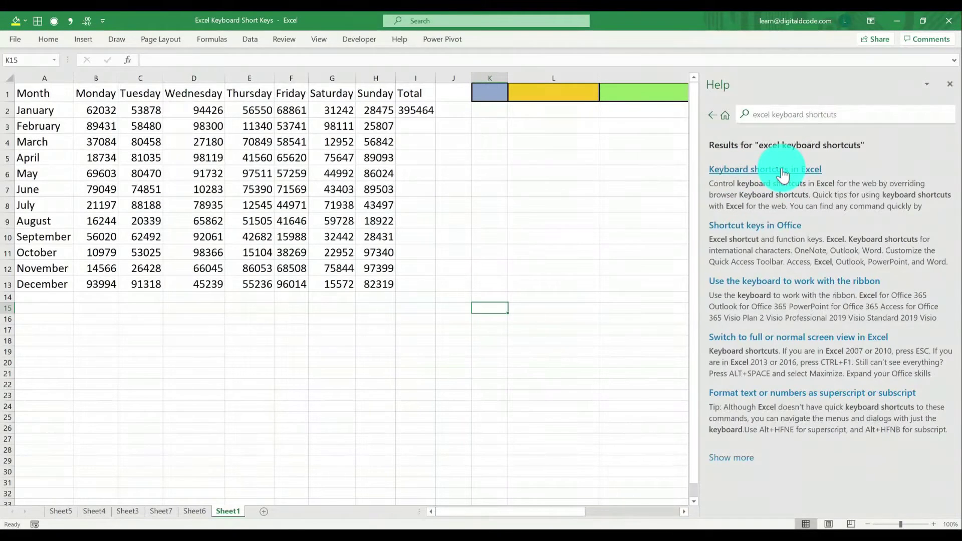
# Read through the shortcut tables in the "Keyboard shortcuts in Excel" article and close Help.
pyautogui.scroll(-15, 880, 273)
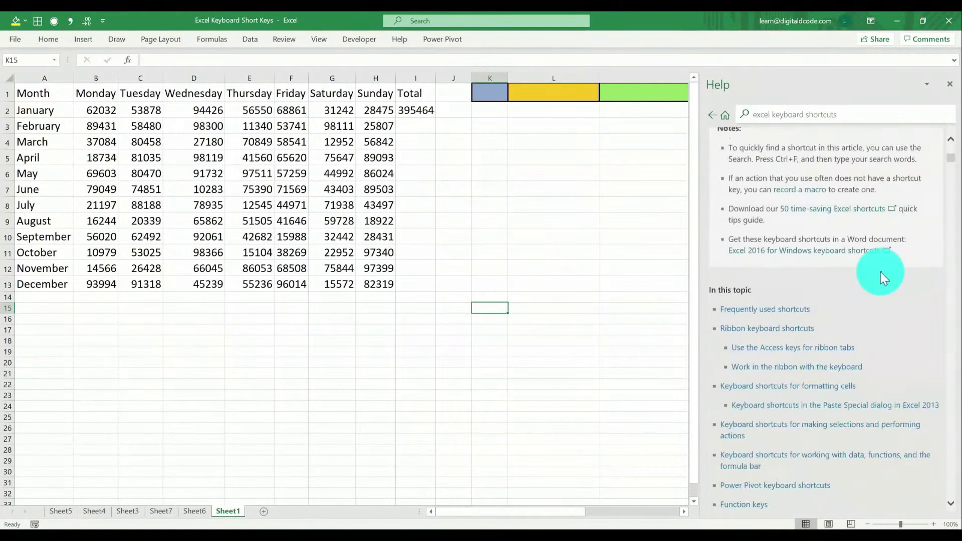
pyautogui.scroll(-20, 880, 269)
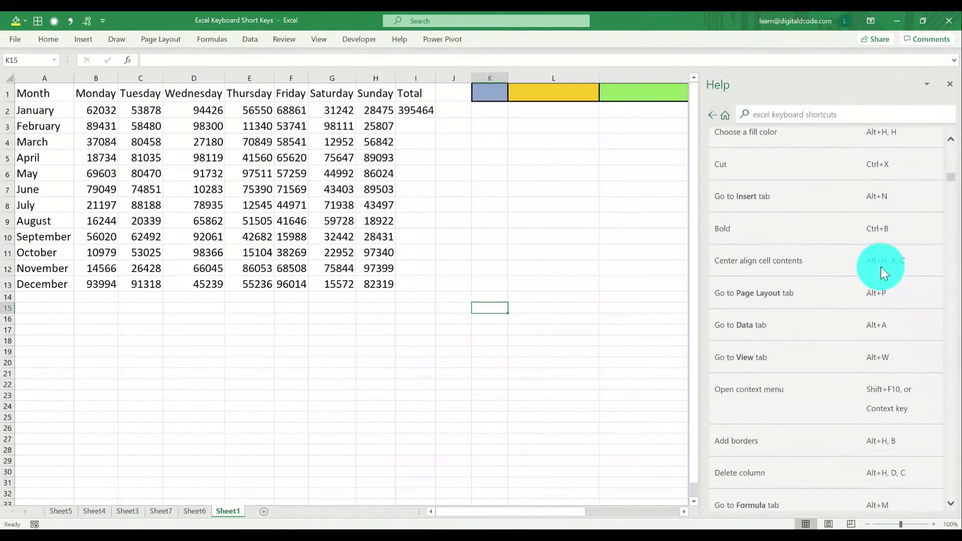
pyautogui.scroll(-20, 880, 266)
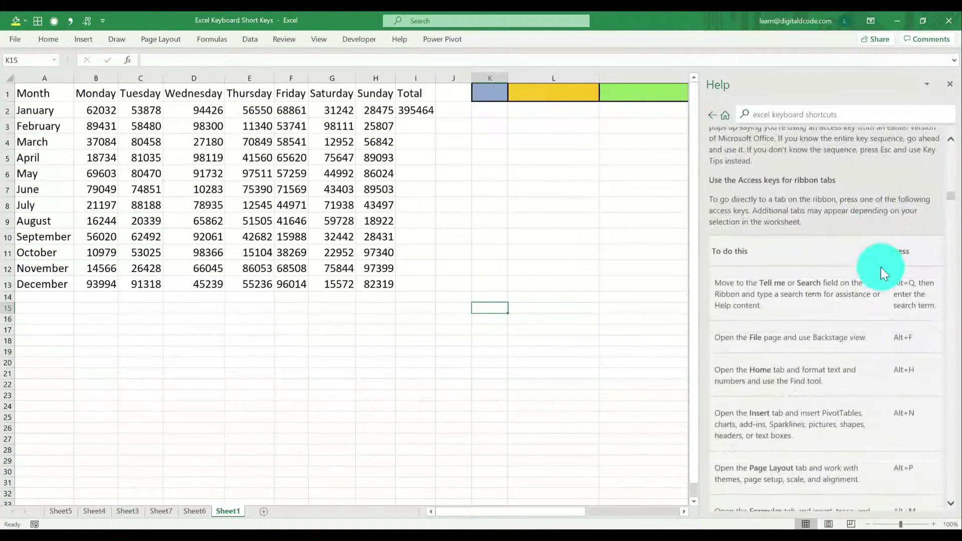
pyautogui.scroll(-15, 883, 274)
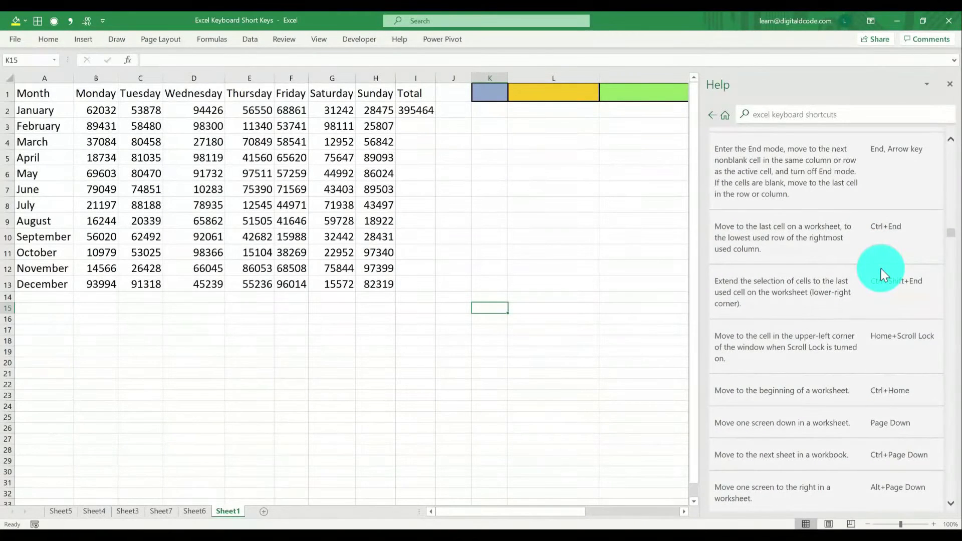
pyautogui.scroll(-10, 883, 275)
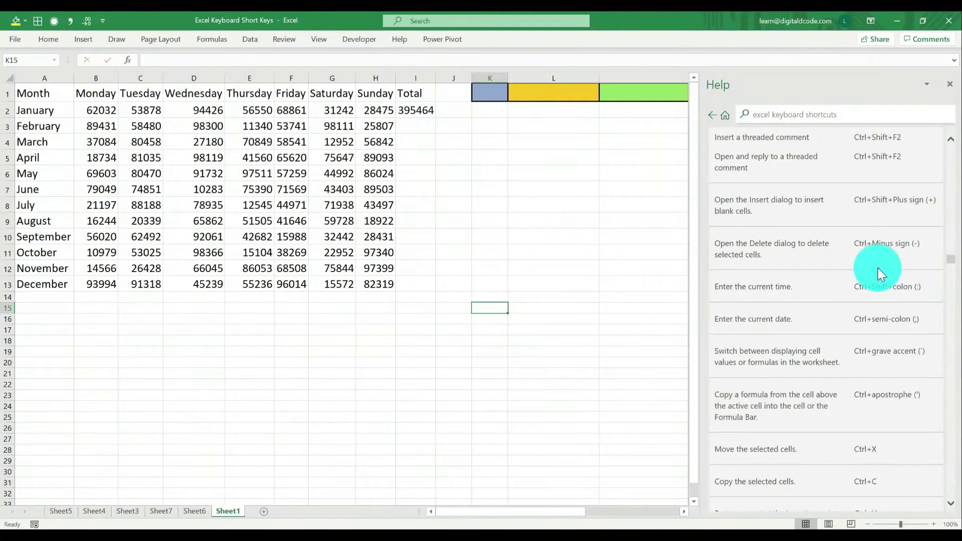
pyautogui.scroll(-10, 882, 275)
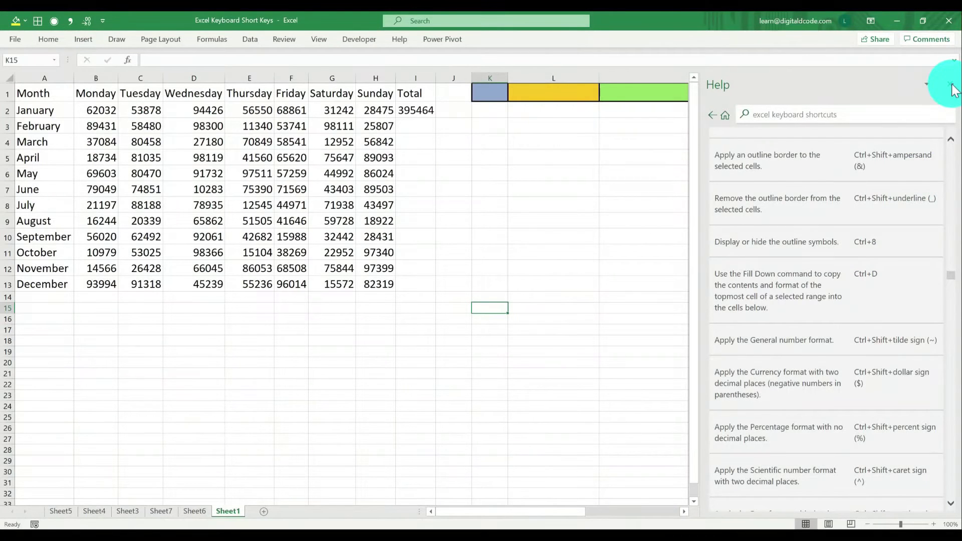
pyautogui.click(953, 85)
# Enter 1 in cell K1, and demonstrate its shortcut by creating a blank workbook and closing it again.
pyautogui.click(490, 91)
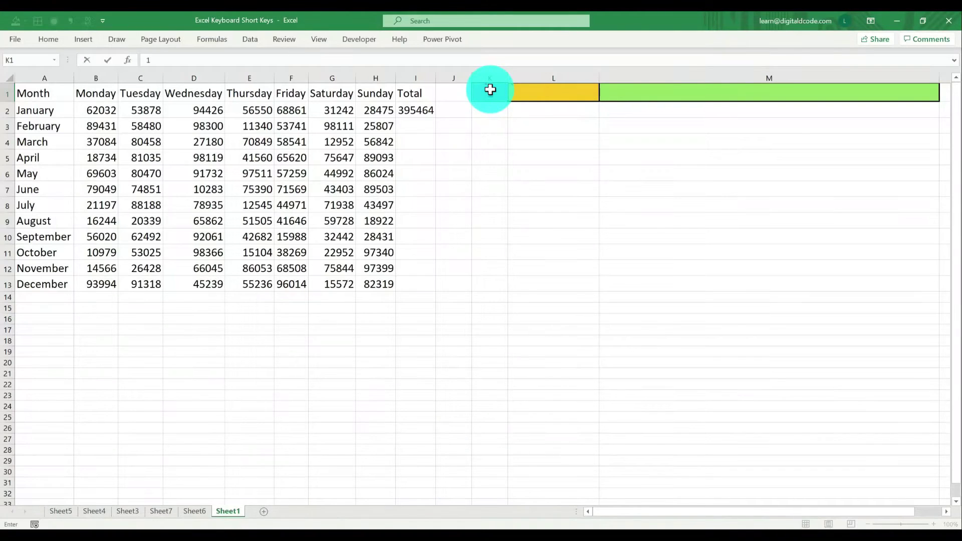
pyautogui.write('1')
pyautogui.press('Return')
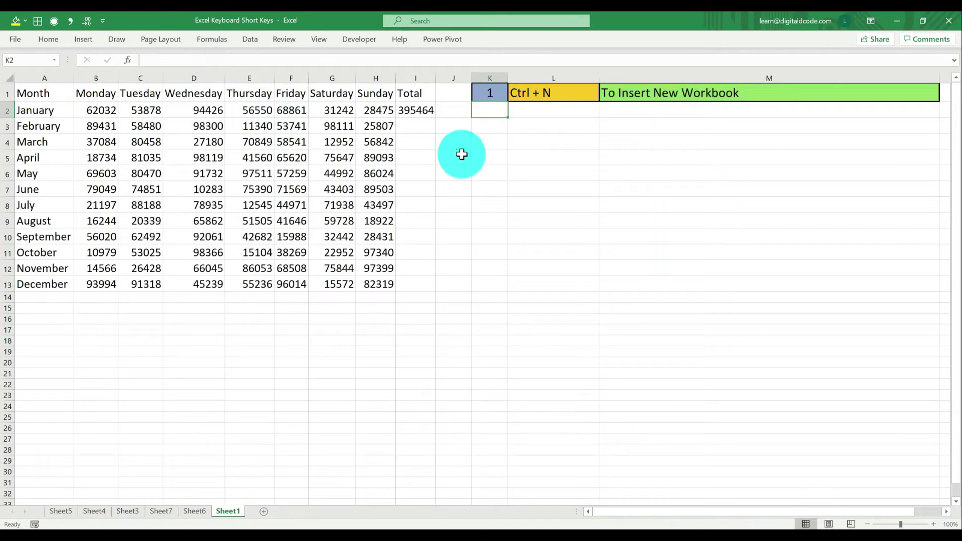
pyautogui.hotkey('ctrl', 'n')
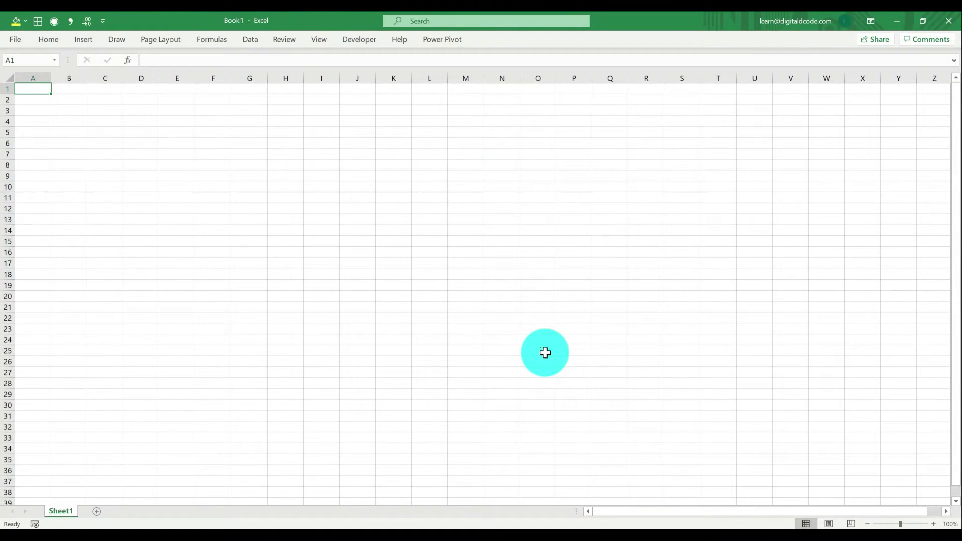
pyautogui.hotkey('ctrl', 'w')
# Replace the shortcut number in cell K1 with 2.
pyautogui.click(492, 95)
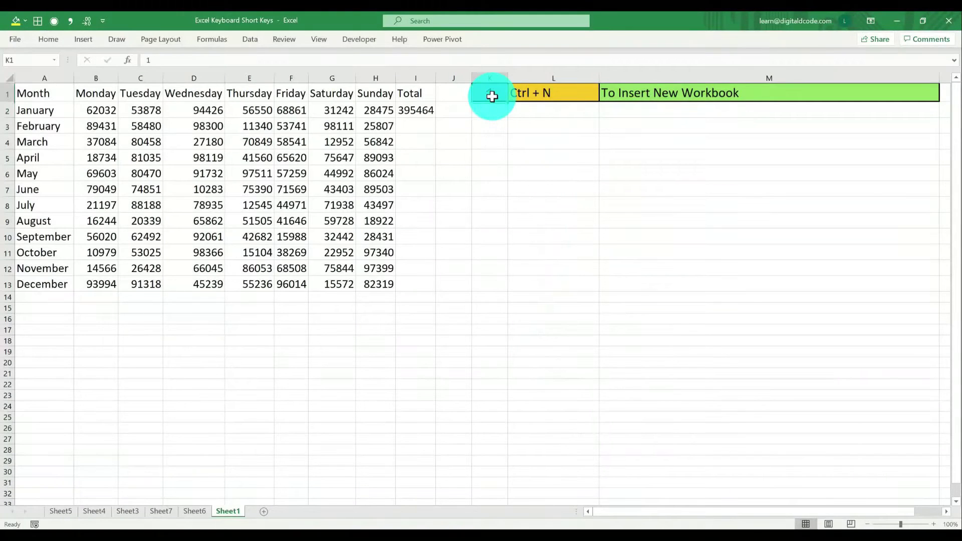
pyautogui.write('2')
pyautogui.press('Return')
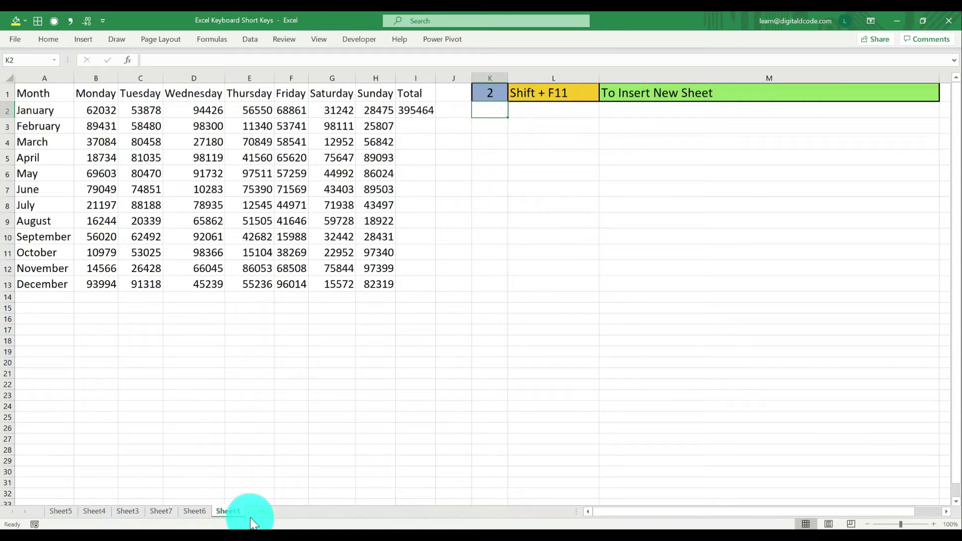
# Insert four new blank worksheets before Sheet1.
pyautogui.hotkey('shift', 'F11')
pyautogui.hotkey('shift', 'F11')
pyautogui.hotkey('shift', 'F11')
pyautogui.hotkey('shift', 'F11')
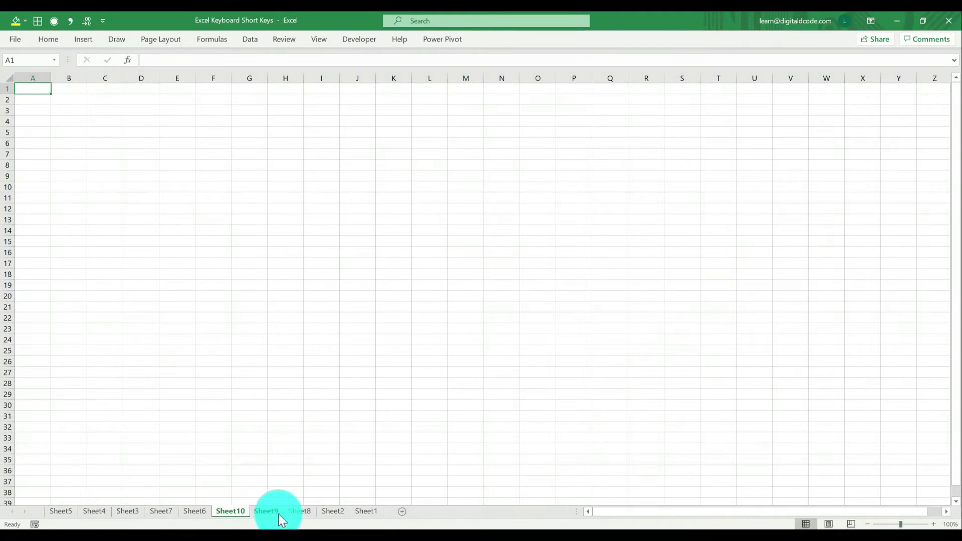
# Return to Sheet1 and change the shortcut number in cell K1 to 3.
pyautogui.click(368, 513)
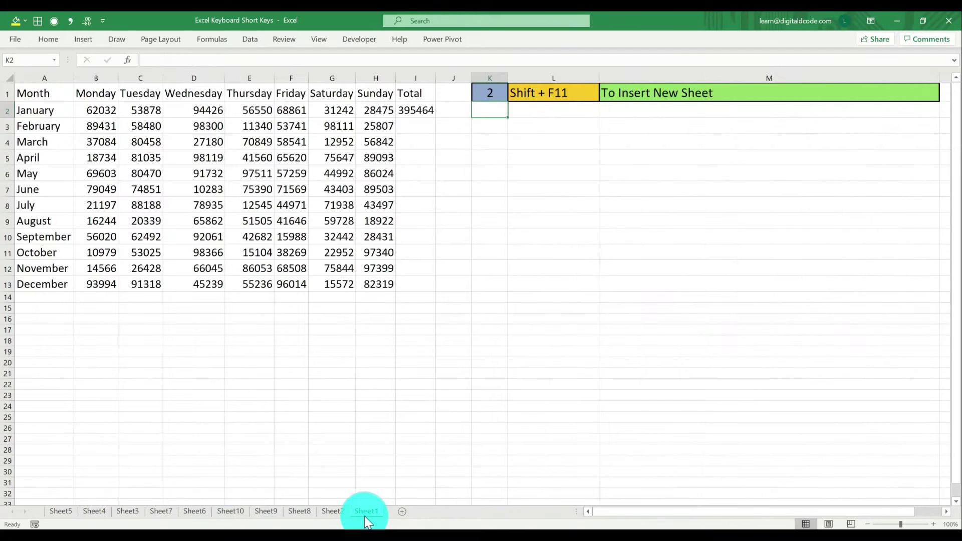
pyautogui.click(496, 93)
pyautogui.write('3')
pyautogui.press('Return')
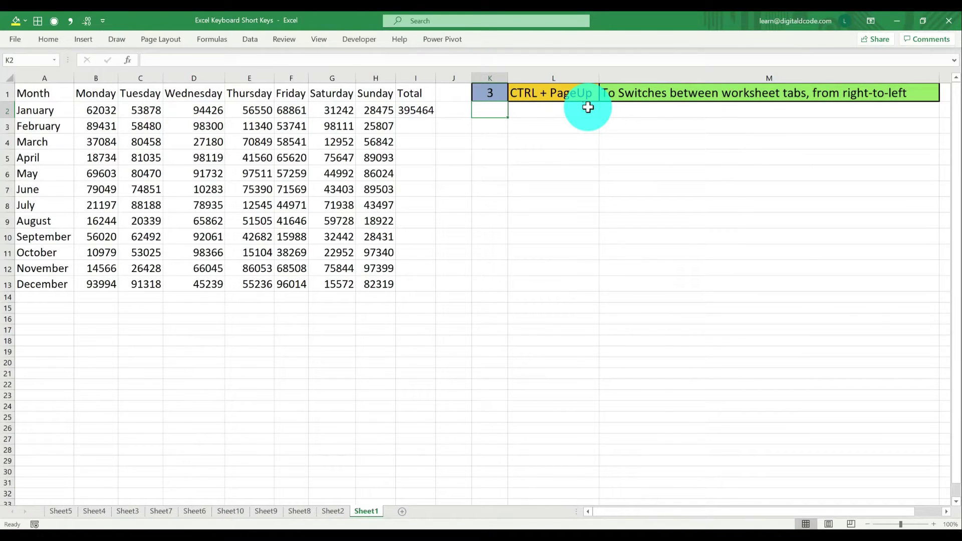
# Switch through the worksheets one at a time from right to left, from Sheet1 to Sheet5.
pyautogui.hotkey('ctrl', 'pageup')
pyautogui.hotkey('ctrl', 'pageup')
pyautogui.hotkey('ctrl', 'pageup')
pyautogui.hotkey('ctrl', 'pageup')
pyautogui.hotkey('ctrl', 'pageup')
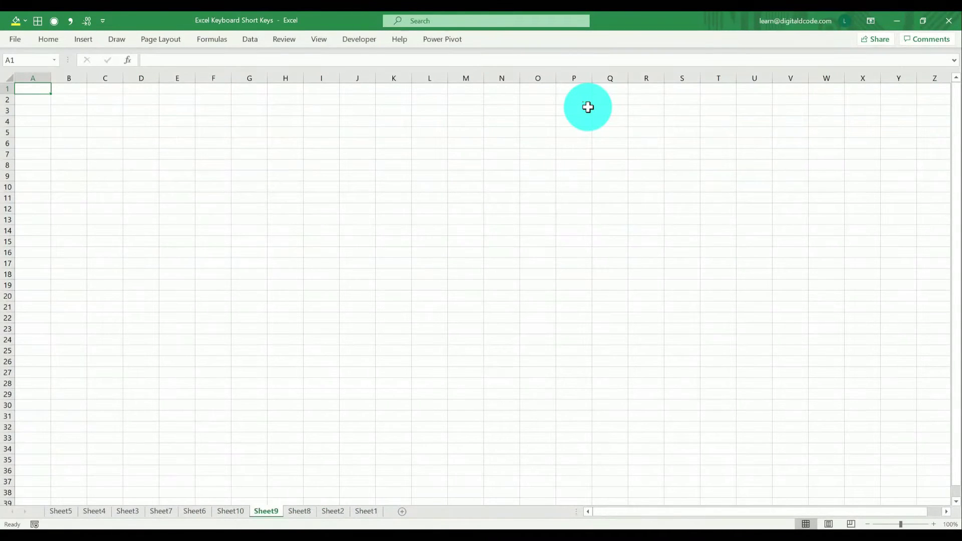
pyautogui.hotkey('ctrl', 'pageup')
pyautogui.hotkey('ctrl', 'pageup')
pyautogui.hotkey('ctrl', 'pageup')
pyautogui.hotkey('ctrl', 'pageup')
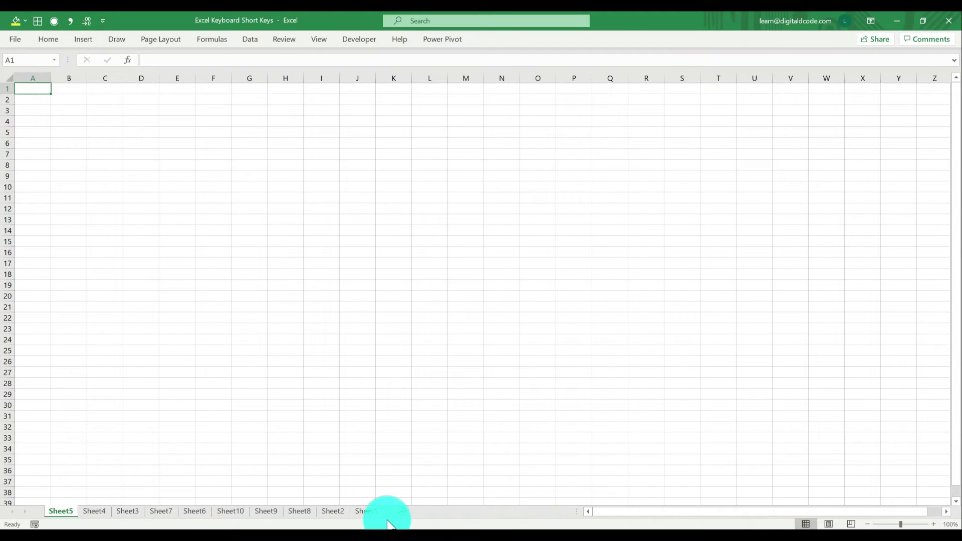
# Go back to Sheet1 and change the shortcut number in cell K1 to 4.
pyautogui.click(368, 516)
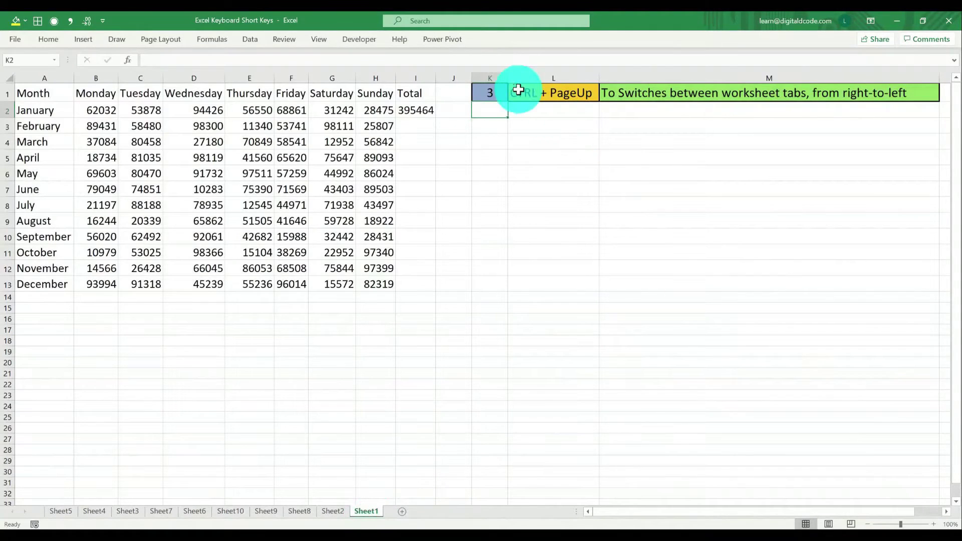
pyautogui.write('4')
pyautogui.press('Return')
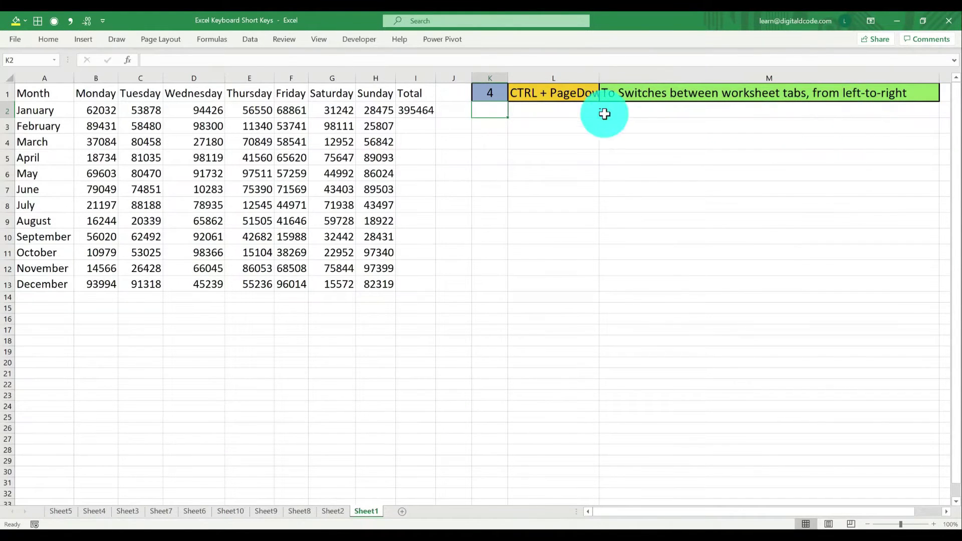
# Go to Sheet5 and switch through the worksheets one at a time from left to right until Sheet1.
pyautogui.click(59, 512)
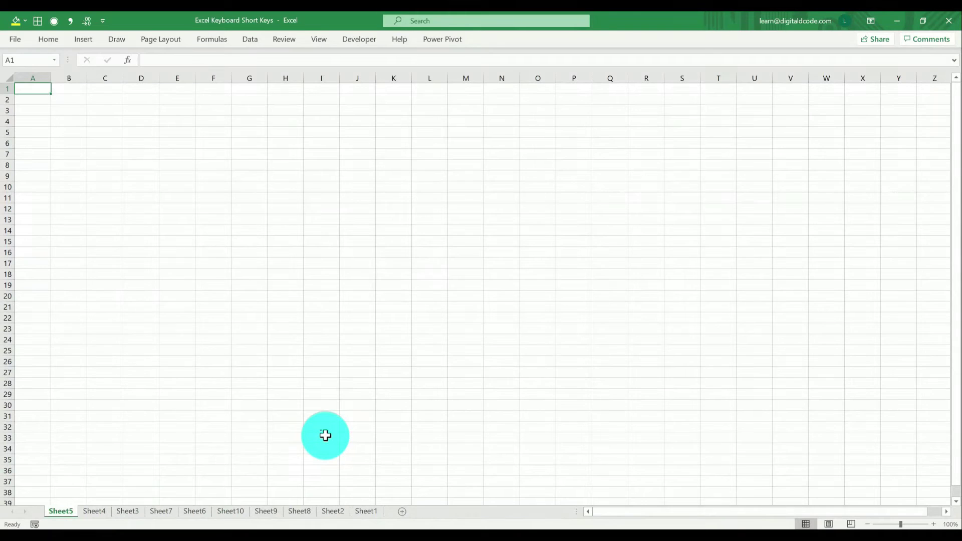
pyautogui.hotkey('ctrl', 'pagedown')
pyautogui.hotkey('ctrl', 'pagedown')
pyautogui.hotkey('ctrl', 'pagedown')
pyautogui.hotkey('ctrl', 'pagedown')
pyautogui.hotkey('ctrl', 'pagedown')
pyautogui.hotkey('ctrl', 'pagedown')
pyautogui.hotkey('ctrl', 'pagedown')
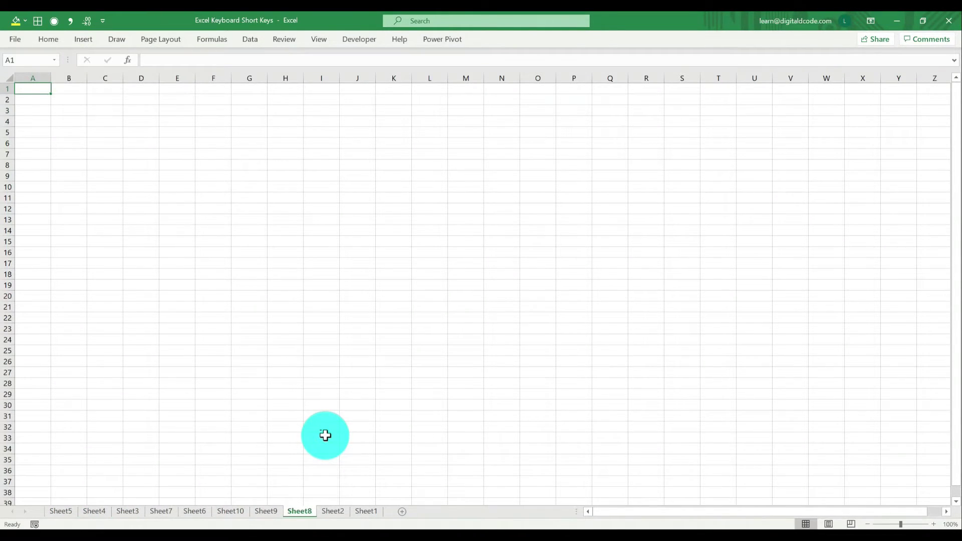
pyautogui.hotkey('ctrl', 'pagedown')
pyautogui.hotkey('ctrl', 'pagedown')
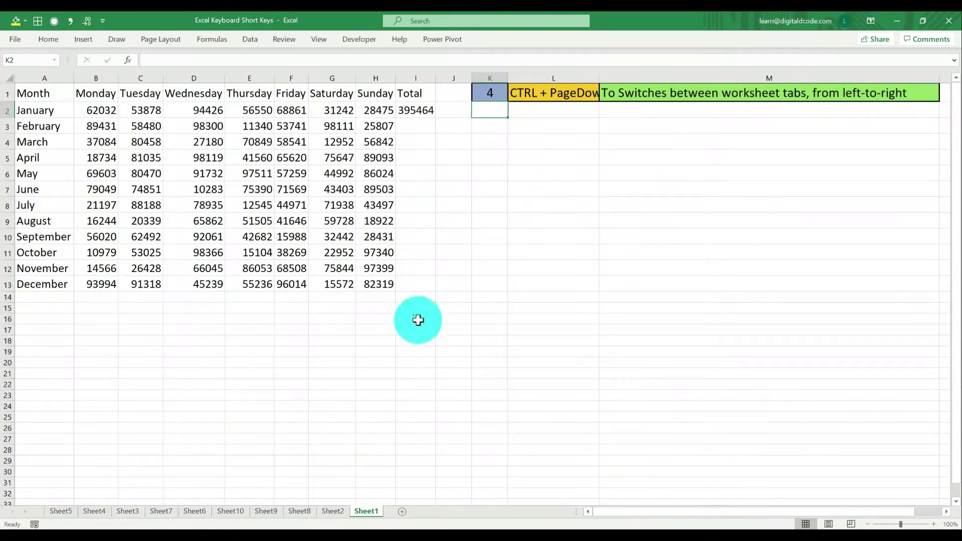
# Enter 5 in cell K1 and select the entire May row, starting from the Friday value in F6.
pyautogui.click(484, 93)
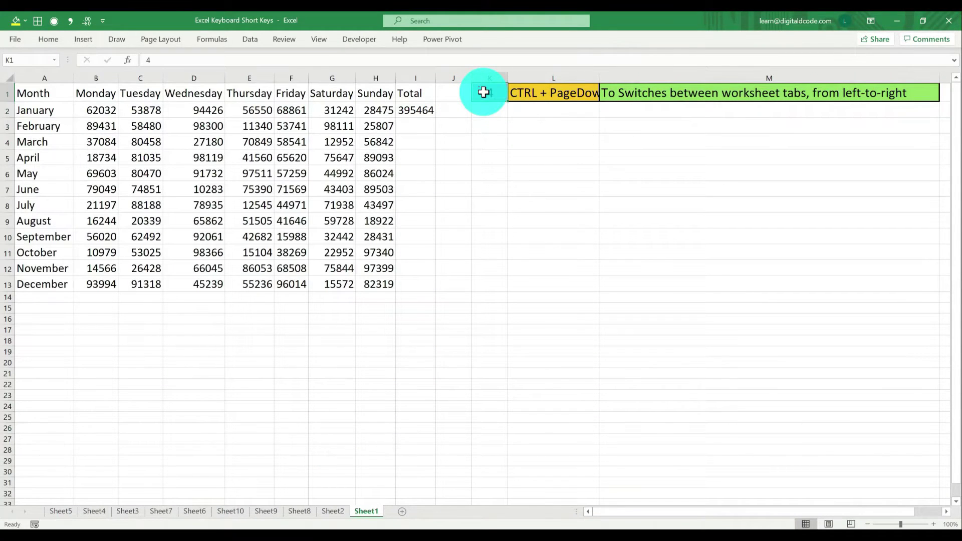
pyautogui.write('5')
pyautogui.press('Return')
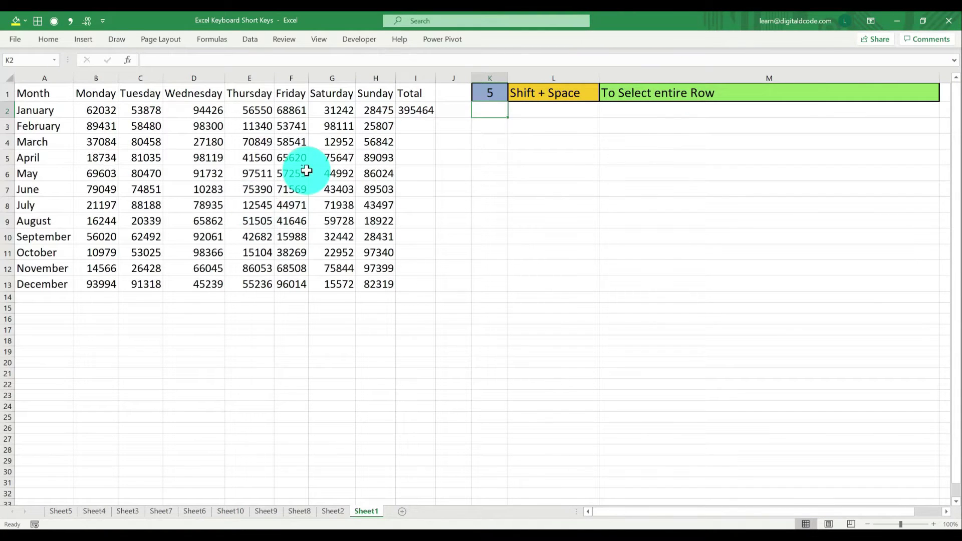
pyautogui.moveTo(306, 182); pyautogui.dragTo(441, 186)
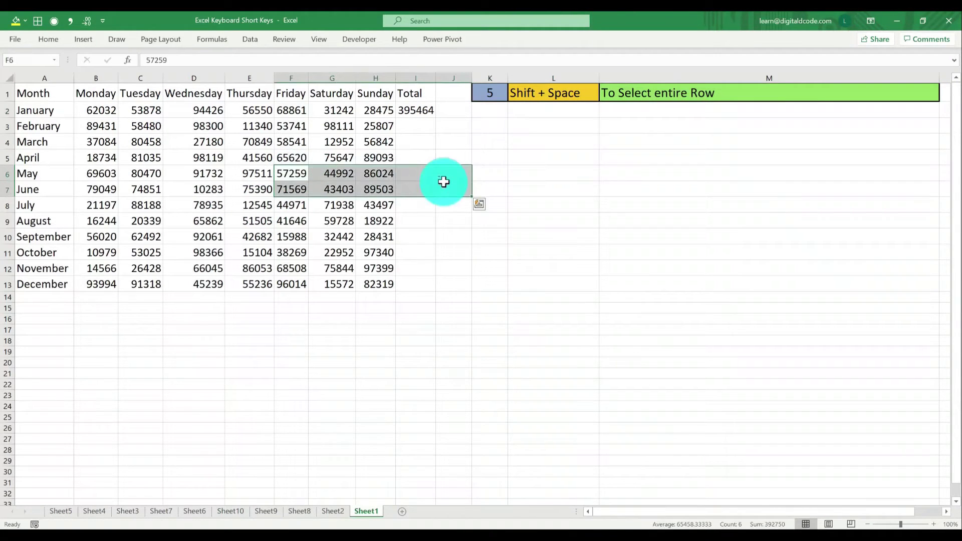
pyautogui.click(299, 171)
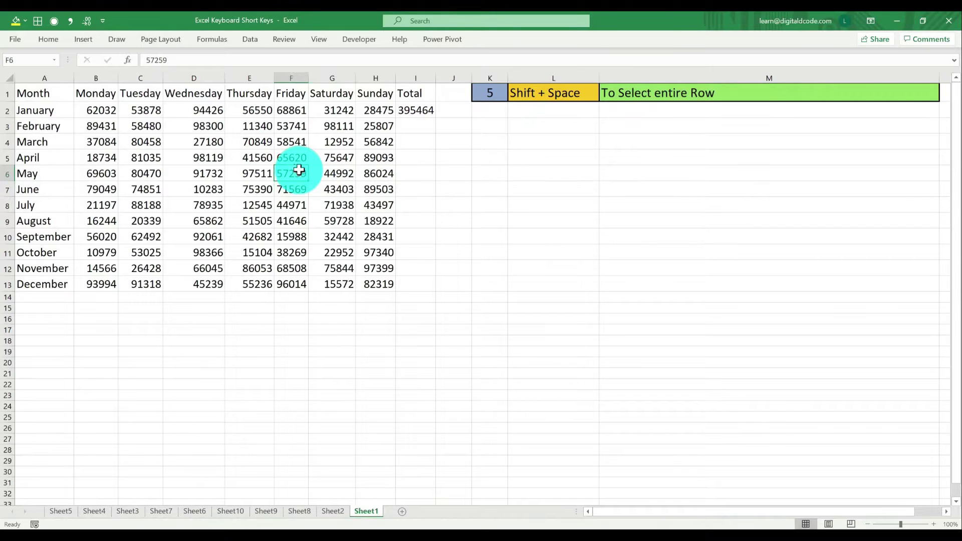
pyautogui.hotkey('shift', 'space')
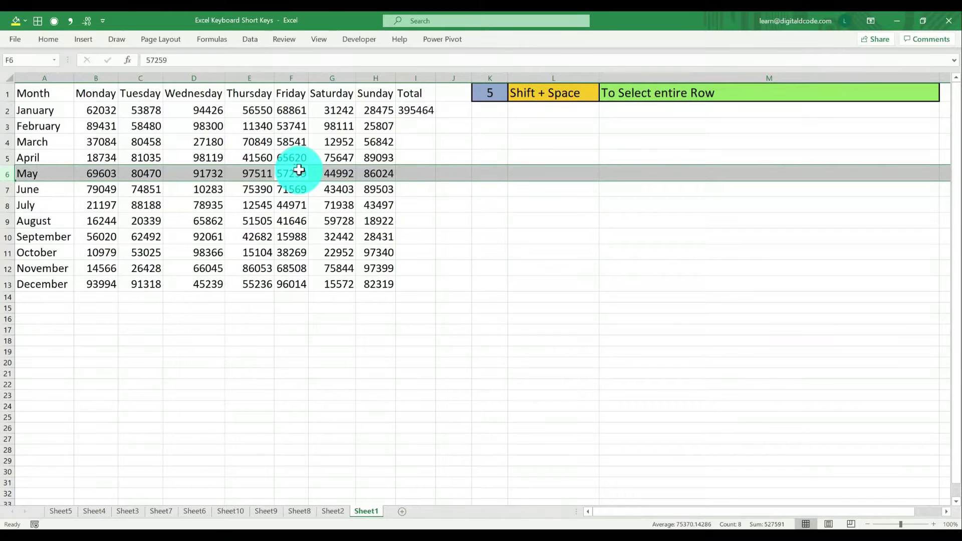
# Enter 6 in cell K1 and select the entire Saturday column, starting from cell G7.
pyautogui.click(486, 94)
pyautogui.write('6')
pyautogui.press('Return')
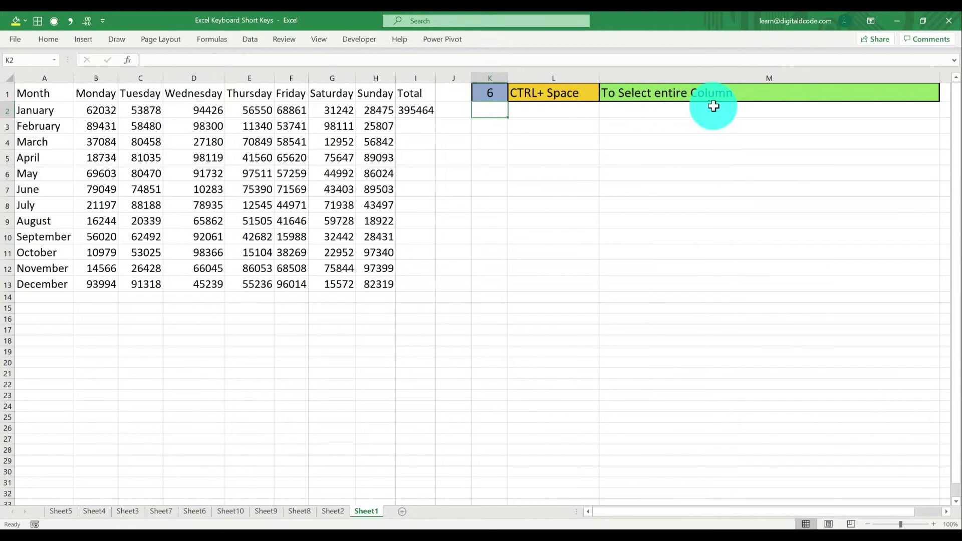
pyautogui.click(342, 186)
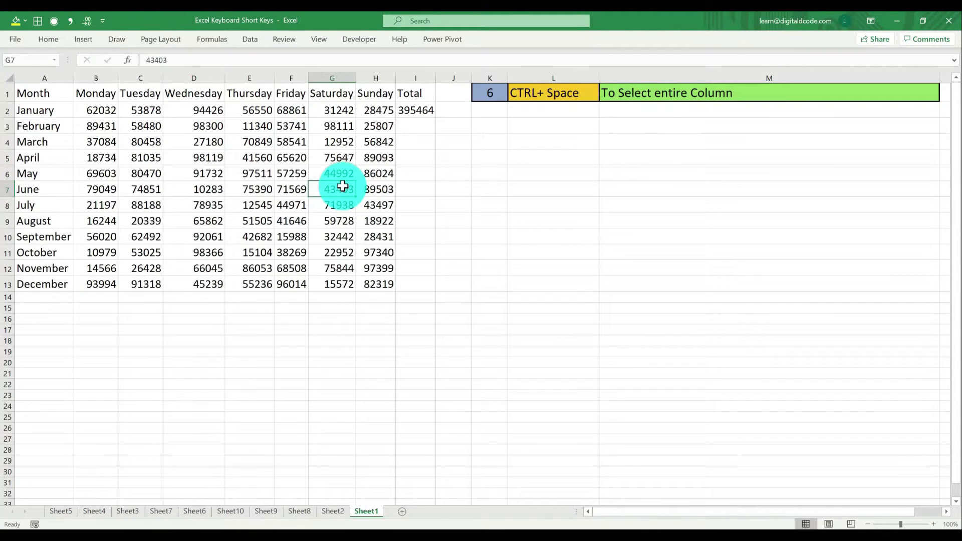
pyautogui.hotkey('ctrl', 'space')
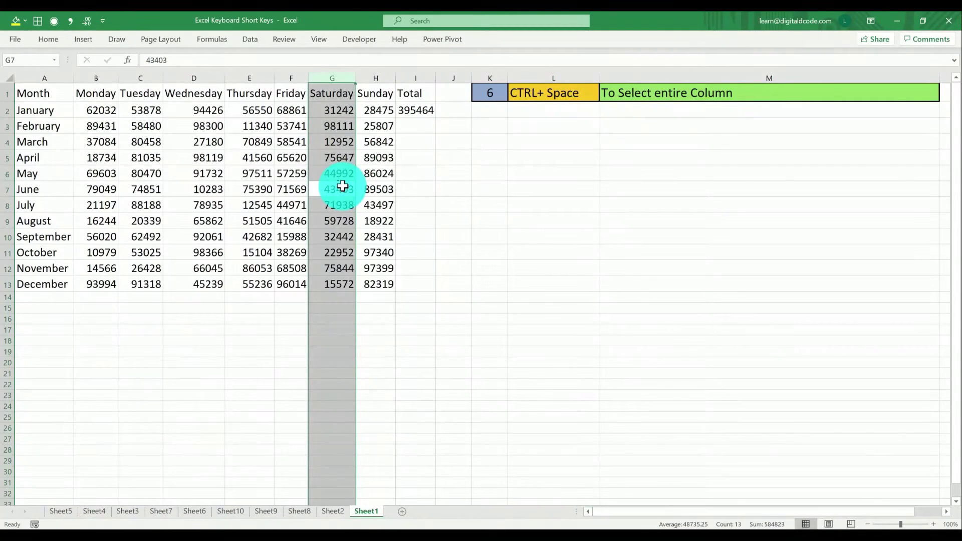
# Enter 7 in cell K1, then, starting from cell C3, select the whole data table and extend the selection to the entire sheet.
pyautogui.click(495, 94)
pyautogui.write('7')
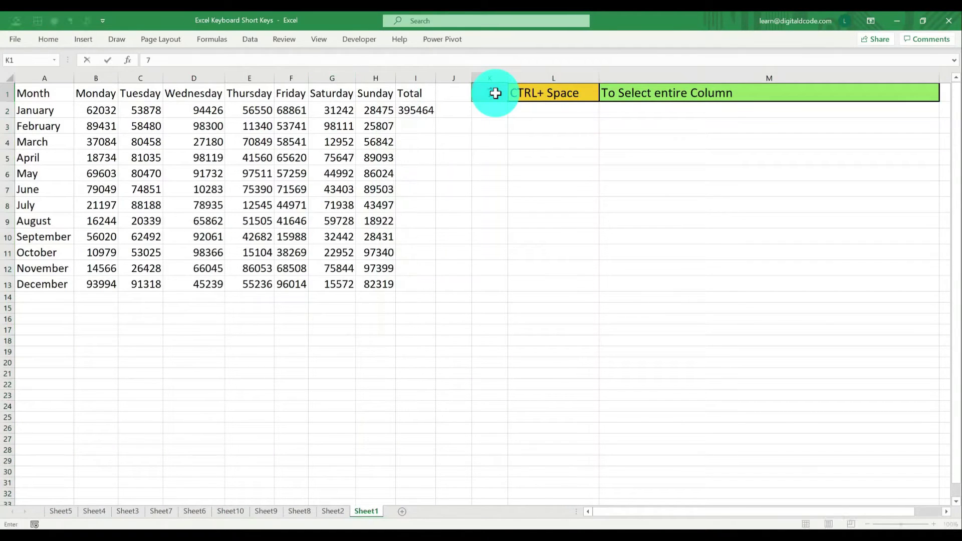
pyautogui.press('Return')
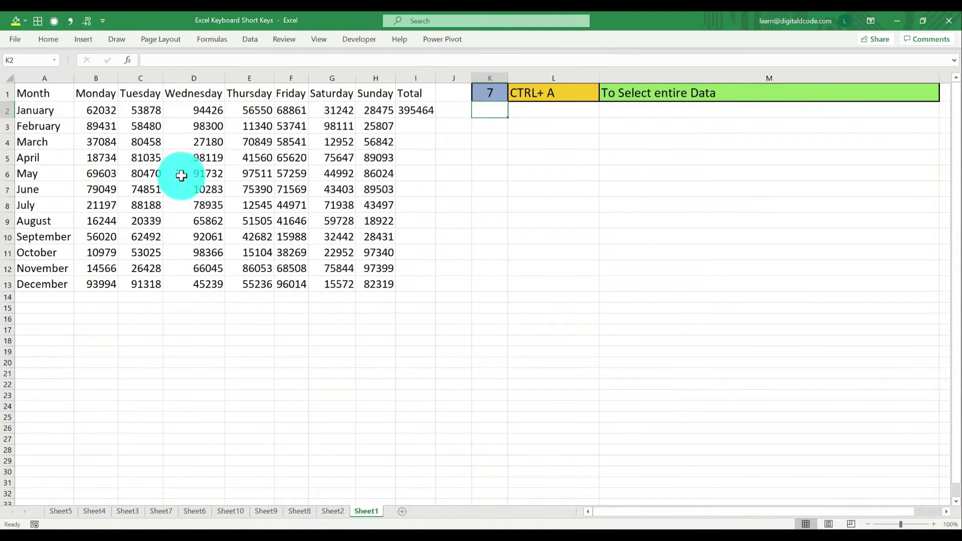
pyautogui.click(143, 127)
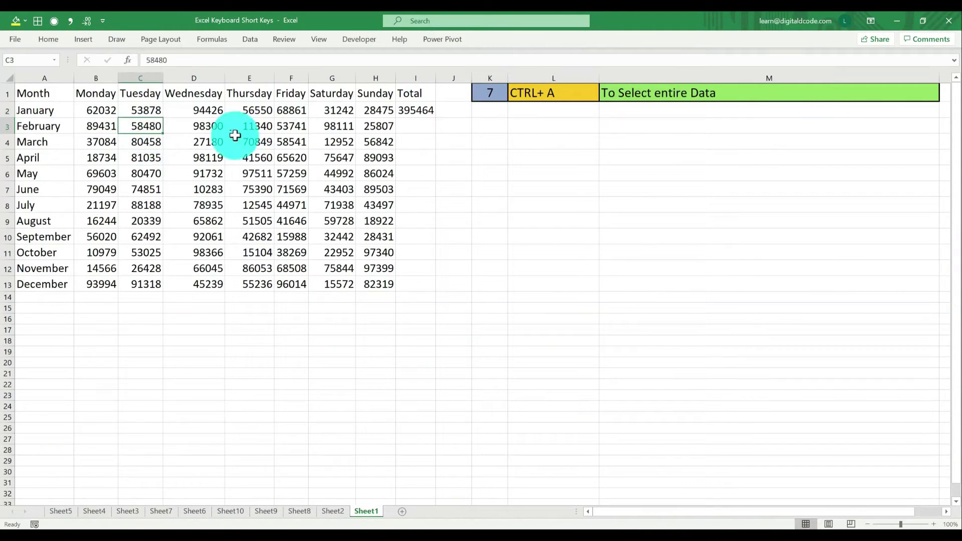
pyautogui.hotkey('ctrl', 'a')
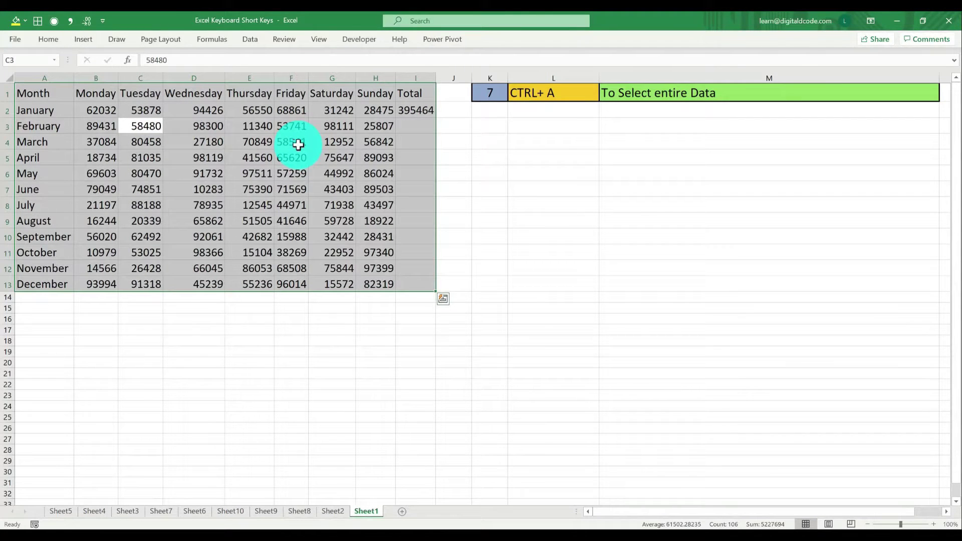
pyautogui.hotkey('ctrl', 'a')
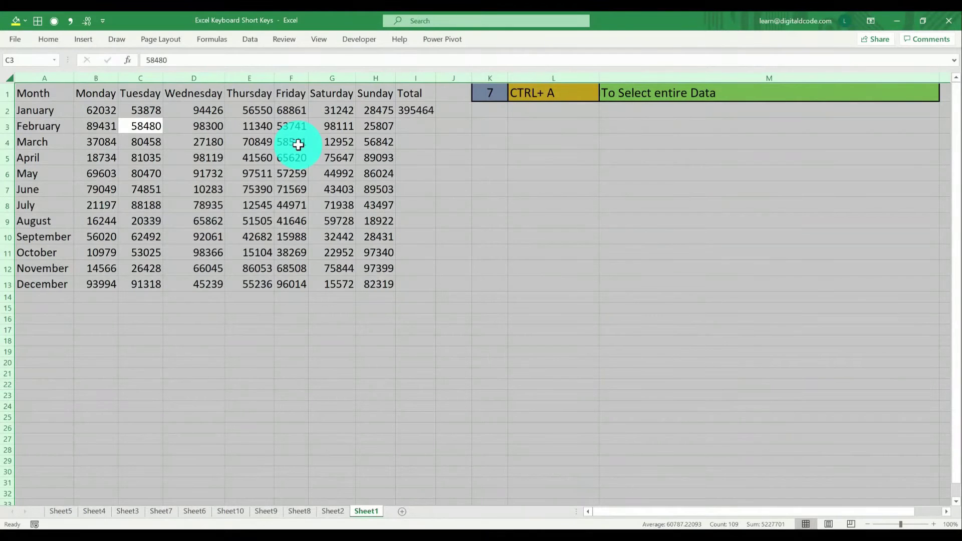
# Select the entire sheet from blank cell K6, then from cell E5 select the data table and extend that to the entire sheet.
pyautogui.click(294, 144)
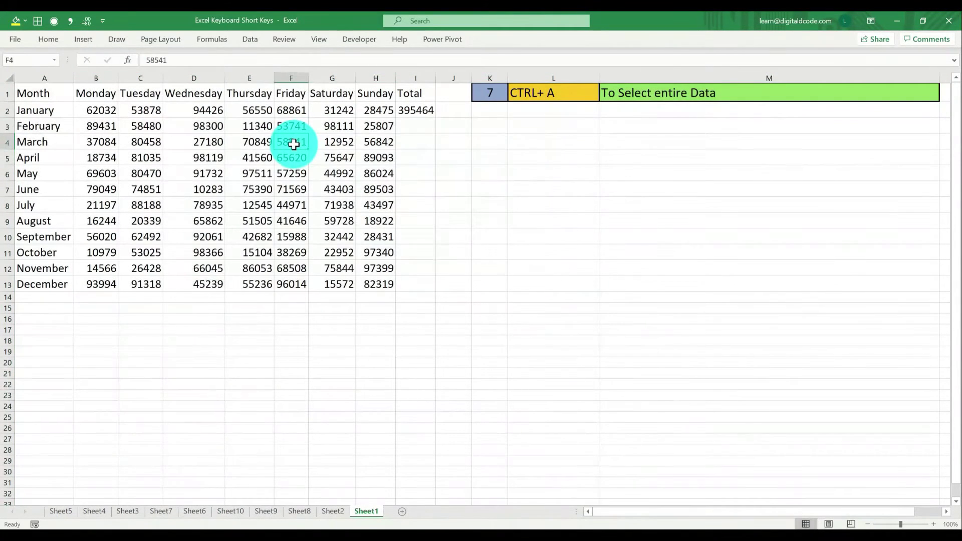
pyautogui.click(489, 178)
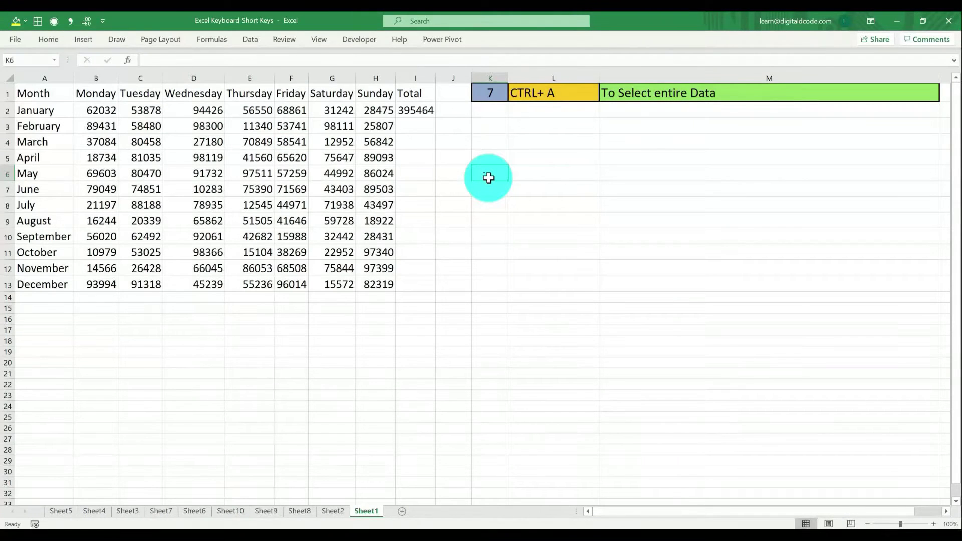
pyautogui.hotkey('ctrl', 'a')
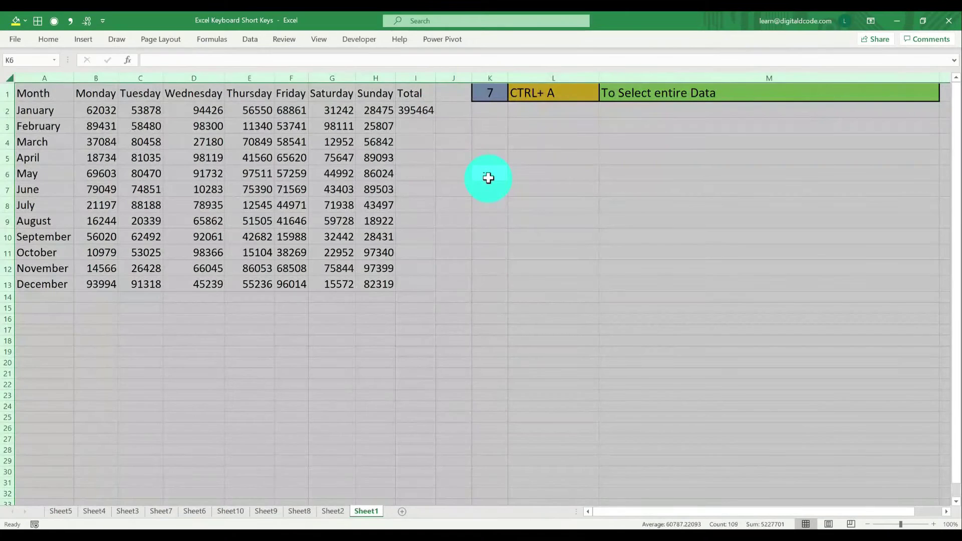
pyautogui.click(261, 157)
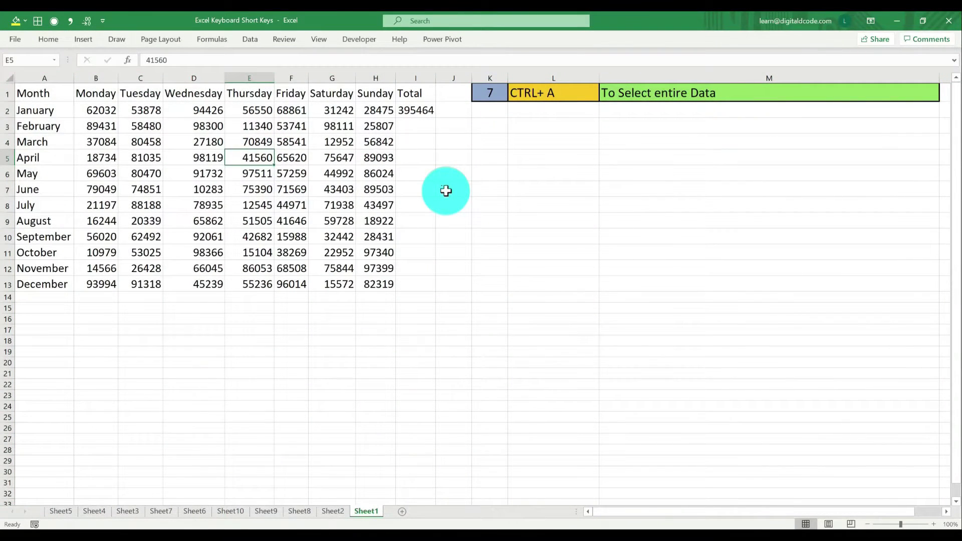
pyautogui.hotkey('ctrl', 'a')
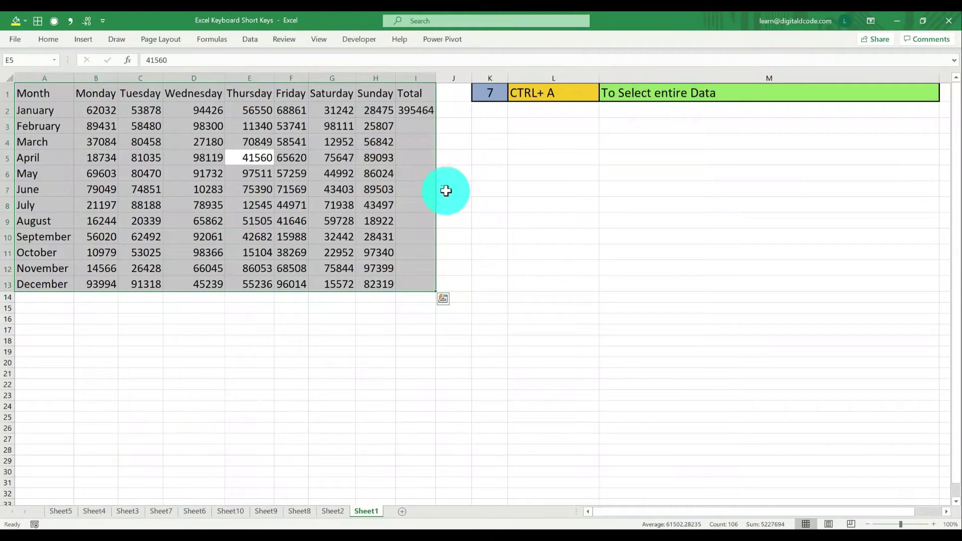
pyautogui.hotkey('ctrl', 'a')
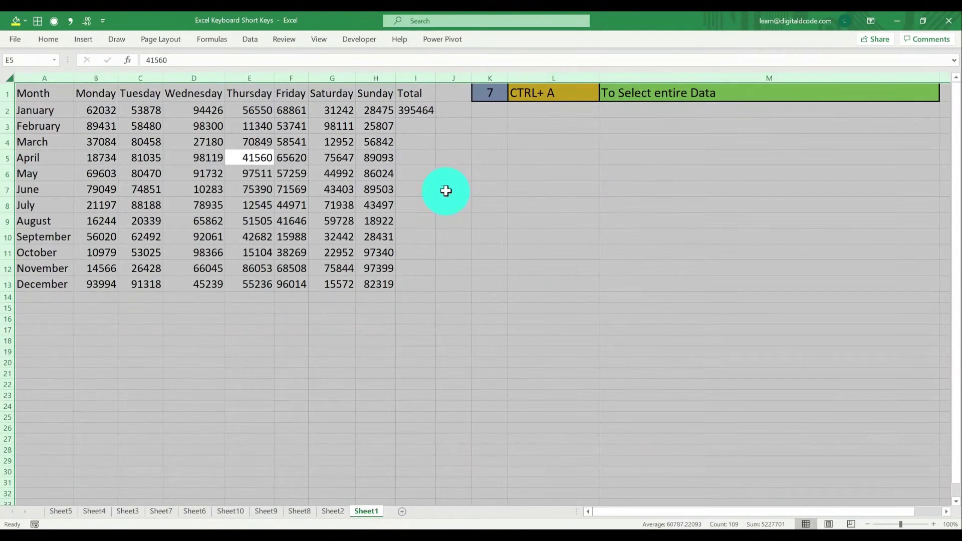
# Enter 8 in cell K1 and autofit column L to the width of the shortcut name.
pyautogui.click(487, 95)
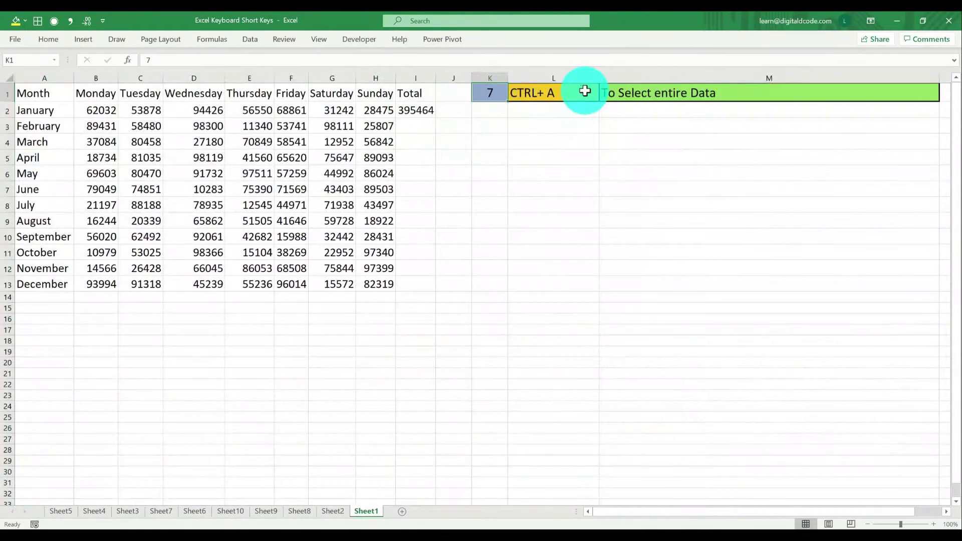
pyautogui.write('8')
pyautogui.press('Return')
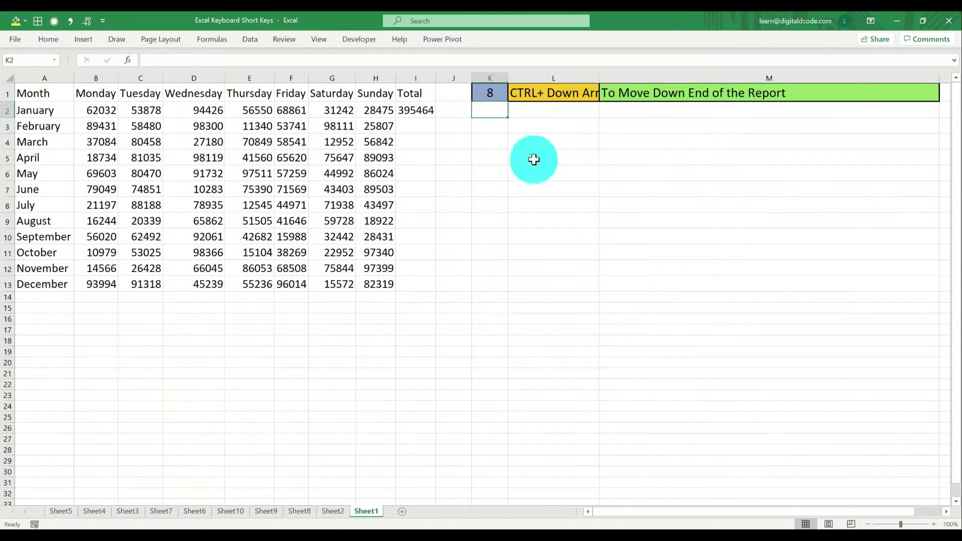
pyautogui.doubleClick(602, 76)
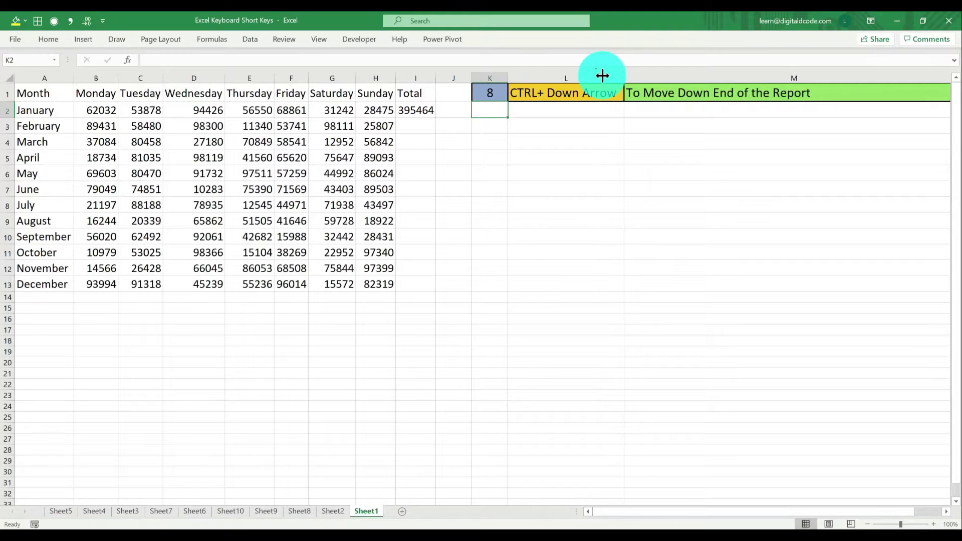
# Jump from cell A1 to the last entry of the Month column, A13, and back up to A1.
pyautogui.click(40, 95)
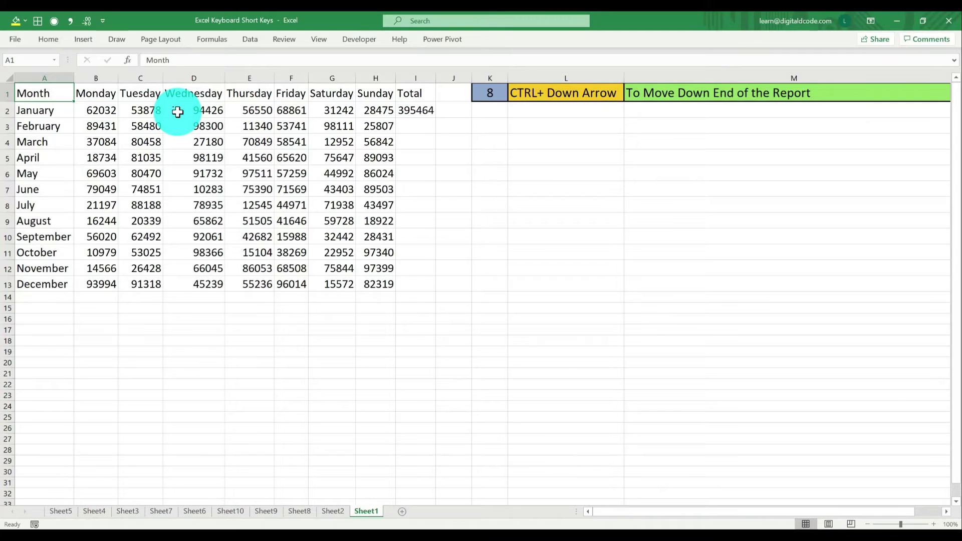
pyautogui.hotkey('ctrl', 'Down')
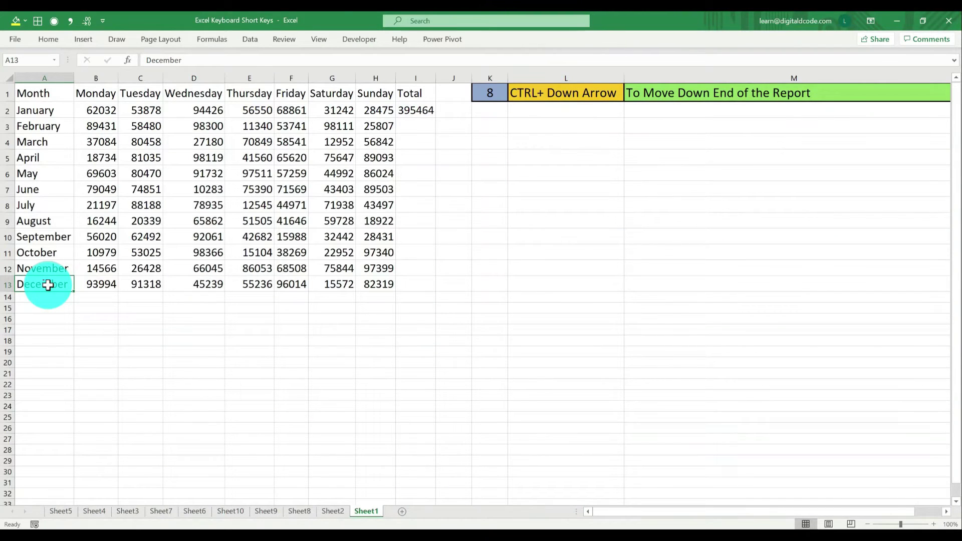
pyautogui.hotkey('ctrl', 'Up')
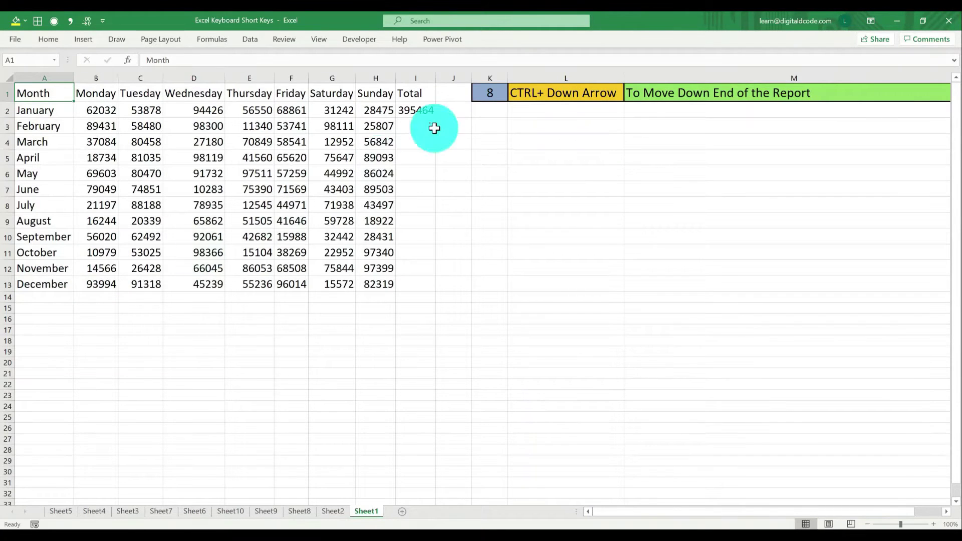
# Change the shortcut number in cell K1 to 9.
pyautogui.click(477, 89)
pyautogui.write('9')
pyautogui.press('Return')
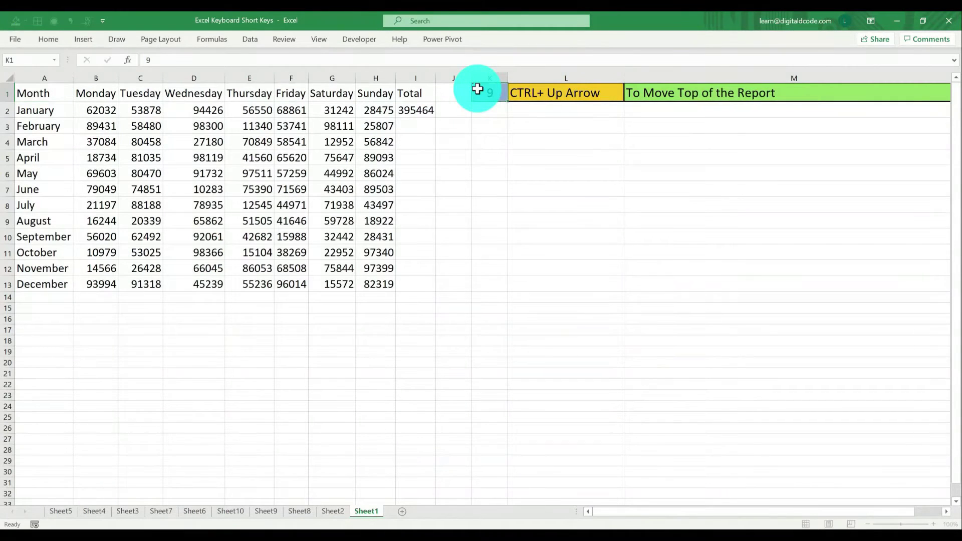
# Enter 10 in cell K1 and jump from cell A1 to the last header on the right, Total in I1.
pyautogui.click(496, 87)
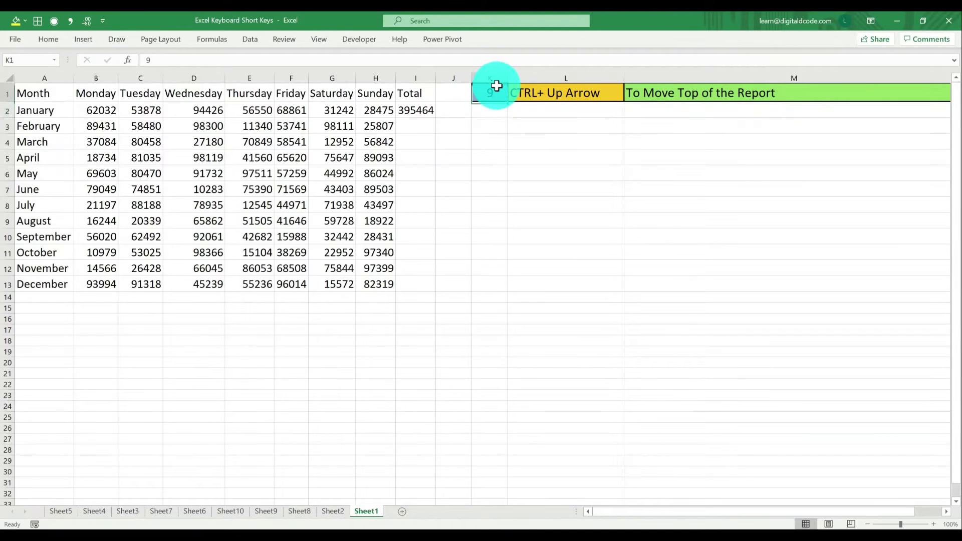
pyautogui.write('10')
pyautogui.press('Return')
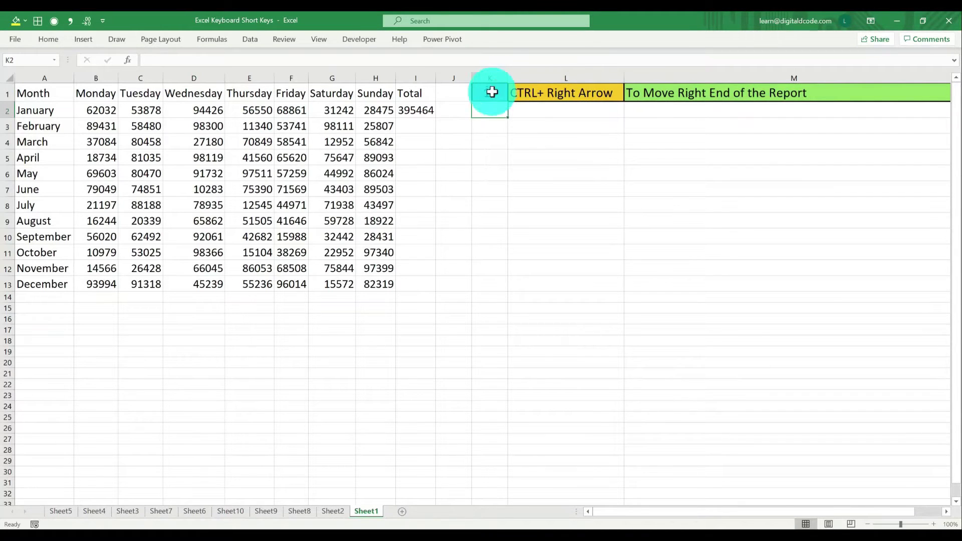
pyautogui.click(72, 93)
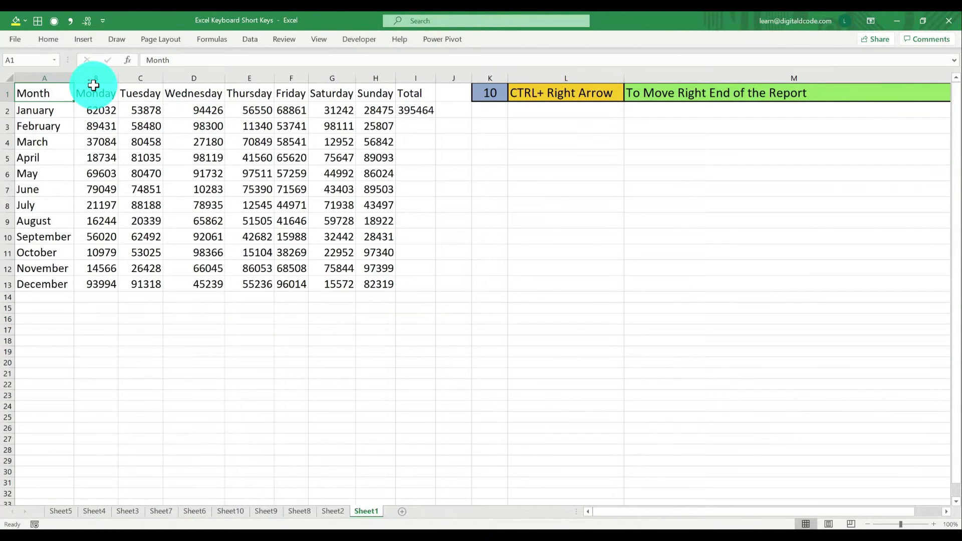
pyautogui.hotkey('ctrl', 'Right')
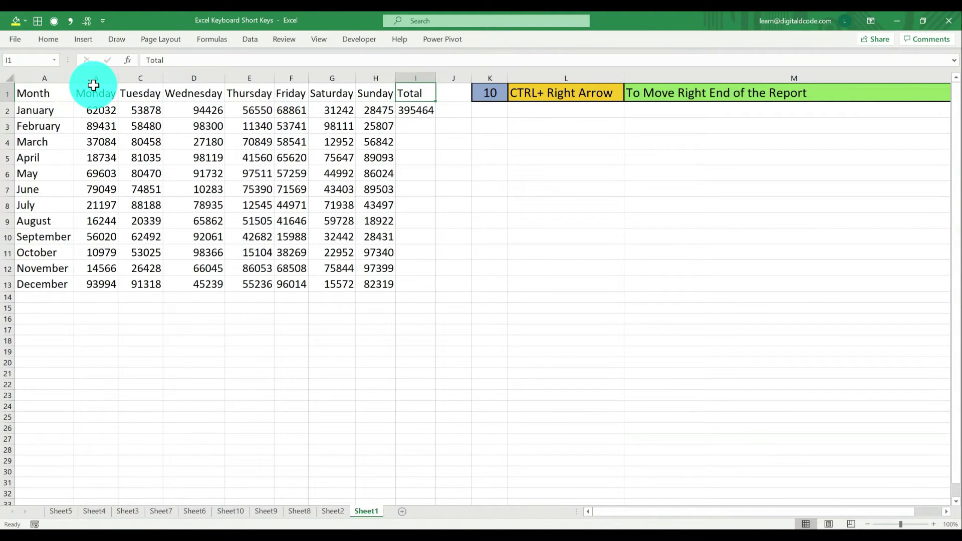
# Enter 11 in cell K1 and jump from the Total header in I1 to the first header on the left, A1.
pyautogui.click(497, 94)
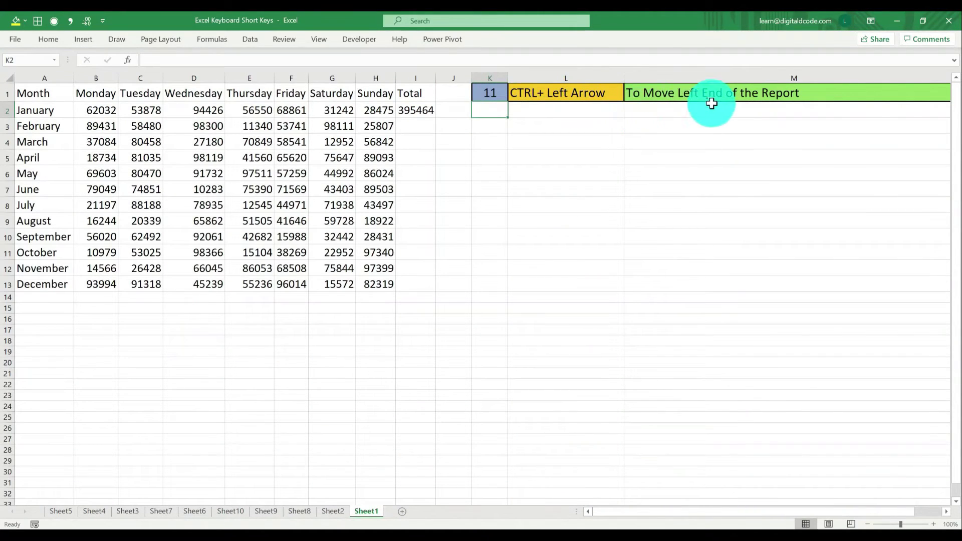
pyautogui.click(425, 92)
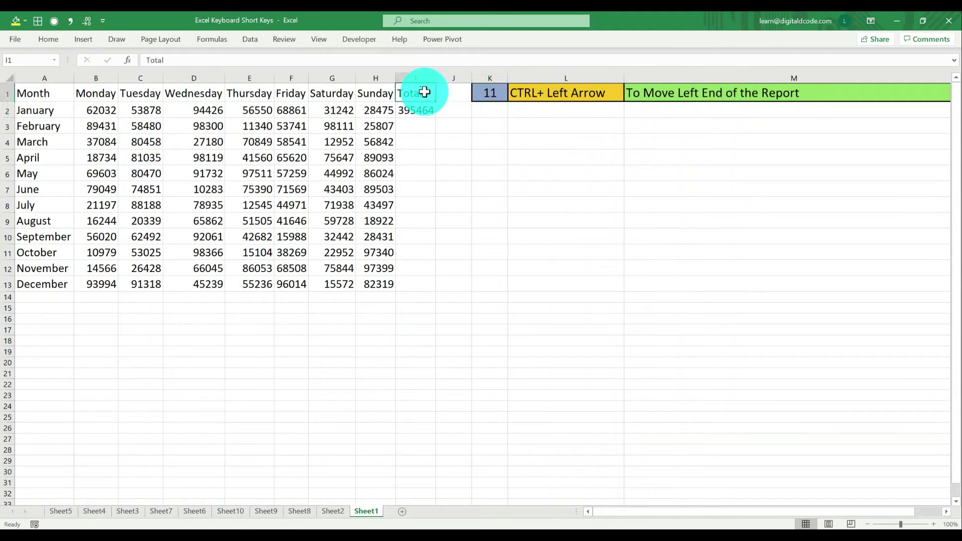
pyautogui.hotkey('ctrl', 'Left')
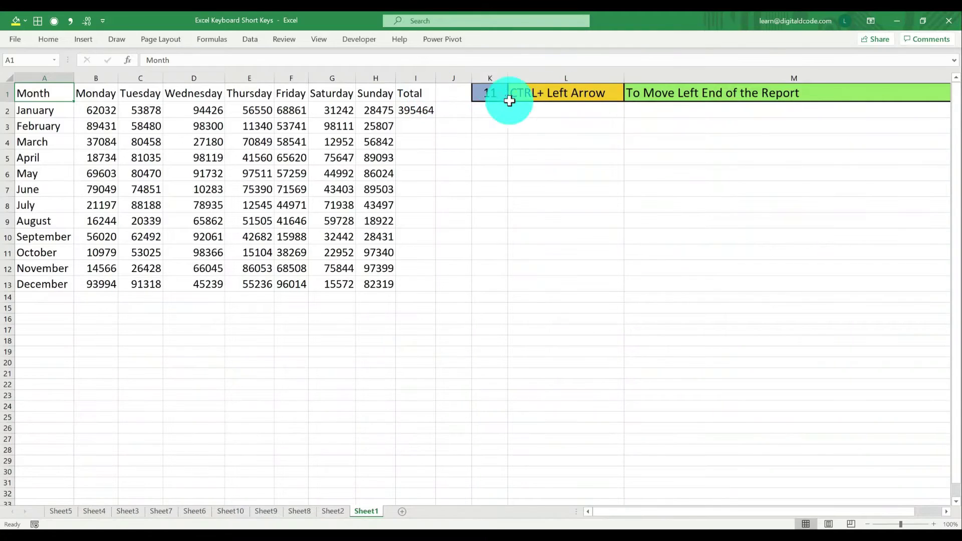
# Enter 12 in cell K1 and jump from blank cell L21 to the first cell of the sheet, A1.
pyautogui.hotkey('ctrl', 'Right')
pyautogui.hotkey('ctrl', 'Right')
pyautogui.write('12')
pyautogui.press('Return')
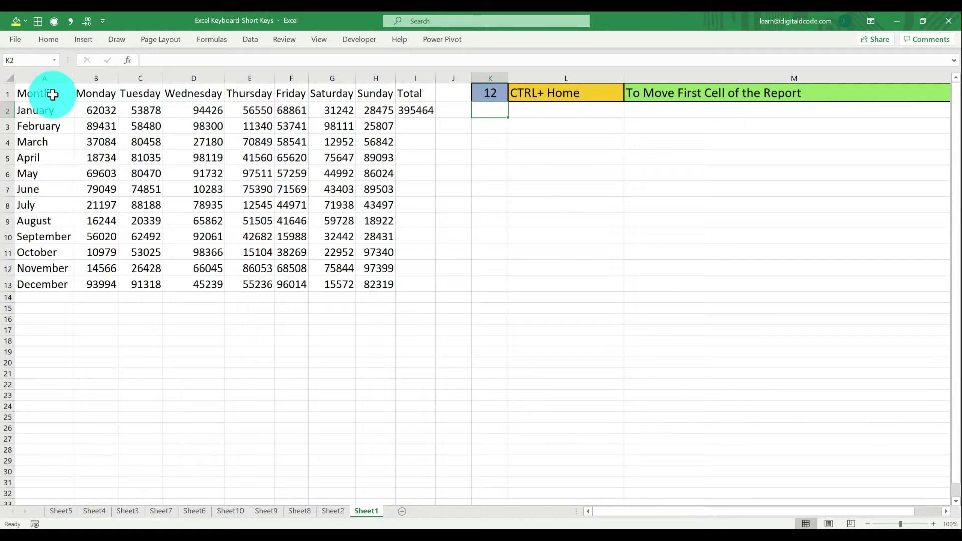
pyautogui.click(489, 363)
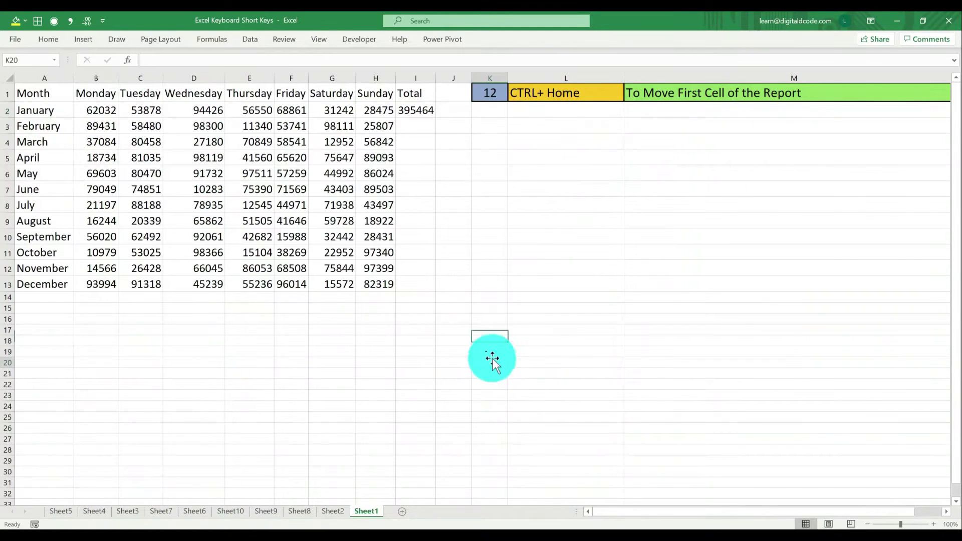
pyautogui.click(588, 369)
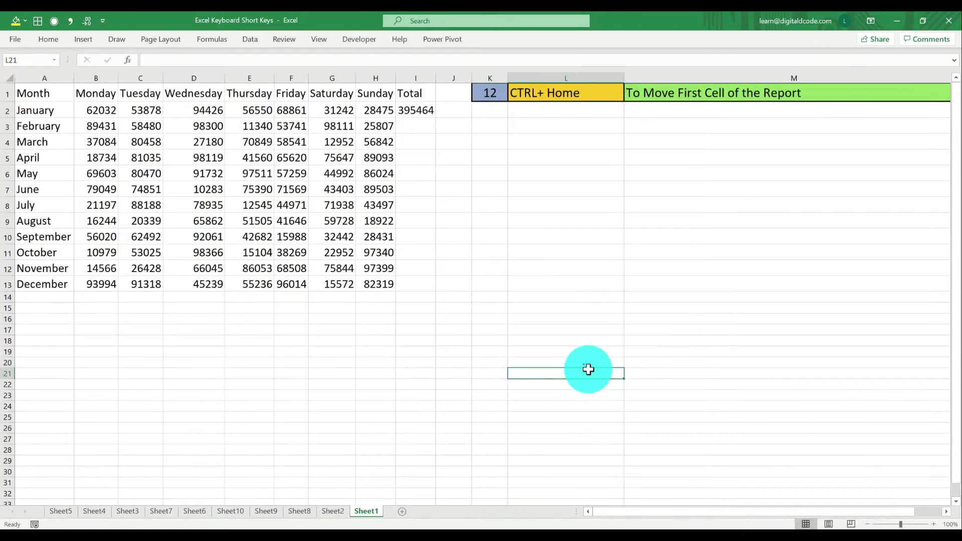
pyautogui.hotkey('ctrl', 'Home')
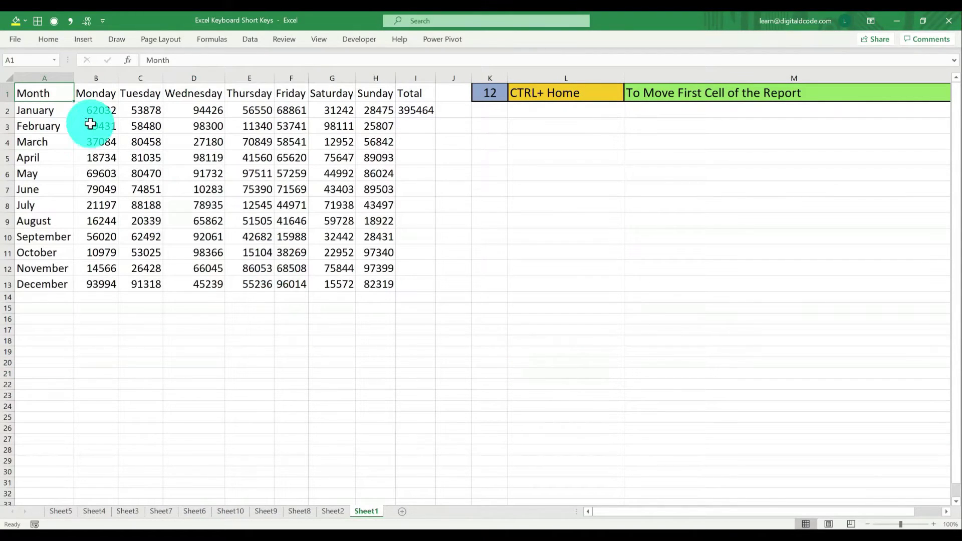
# Enter 13 in cell K1 and jump from cell C4 to the last used cell of the sheet, M13.
pyautogui.click(479, 93)
pyautogui.write('13')
pyautogui.press('Return')
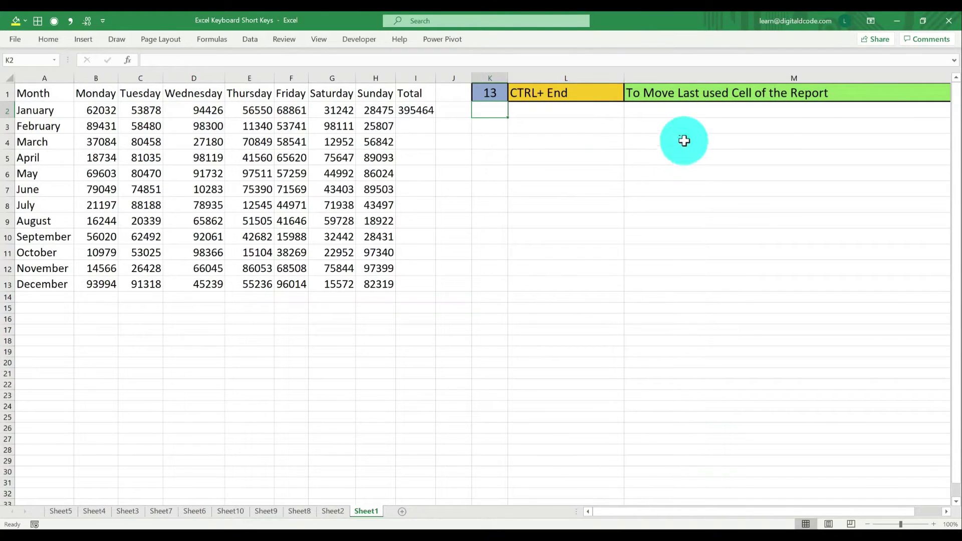
pyautogui.click(127, 141)
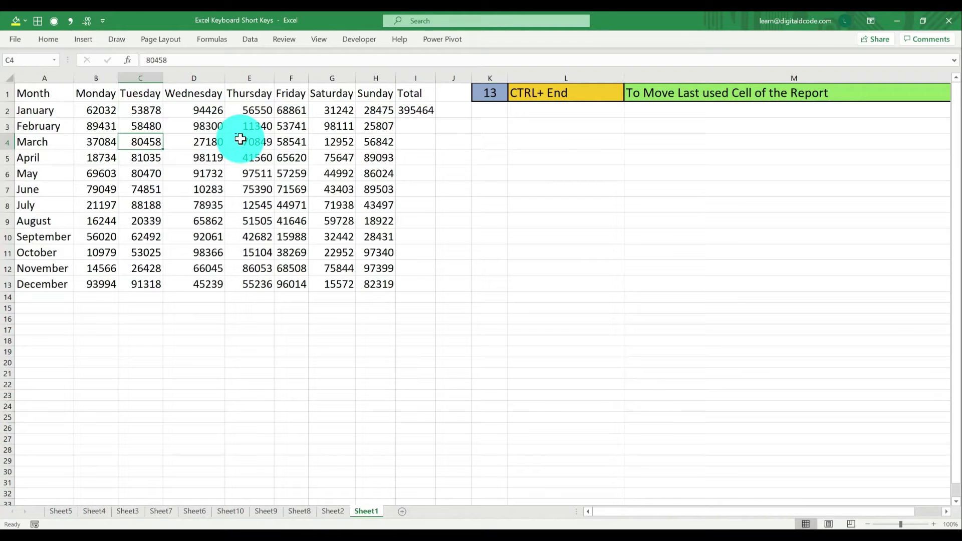
pyautogui.hotkey('ctrl', 'End')
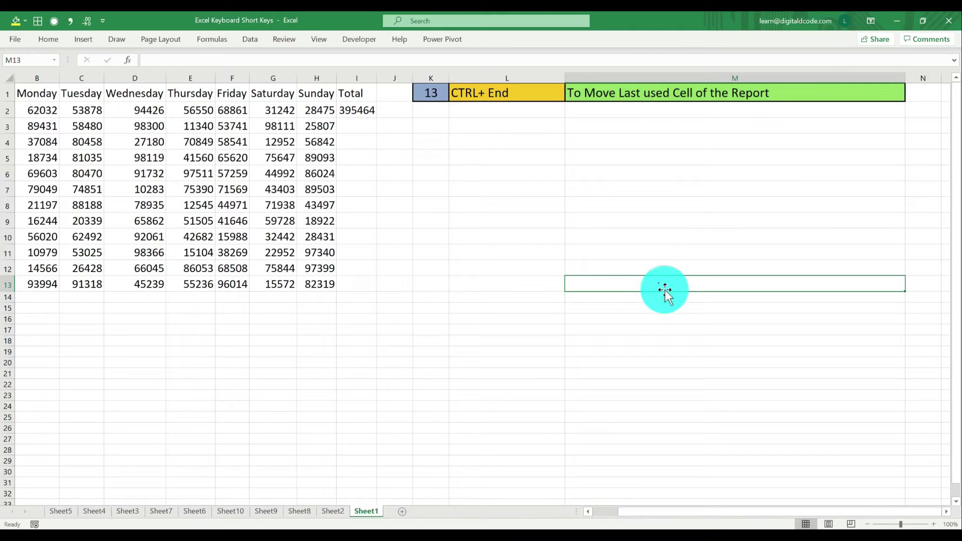
pyautogui.click(191, 237)
# Enter 14 in cell K1 and jump from blank cell L9 to the first column of the same row, A9.
pyautogui.click(438, 92)
pyautogui.write('14')
pyautogui.press('Return')
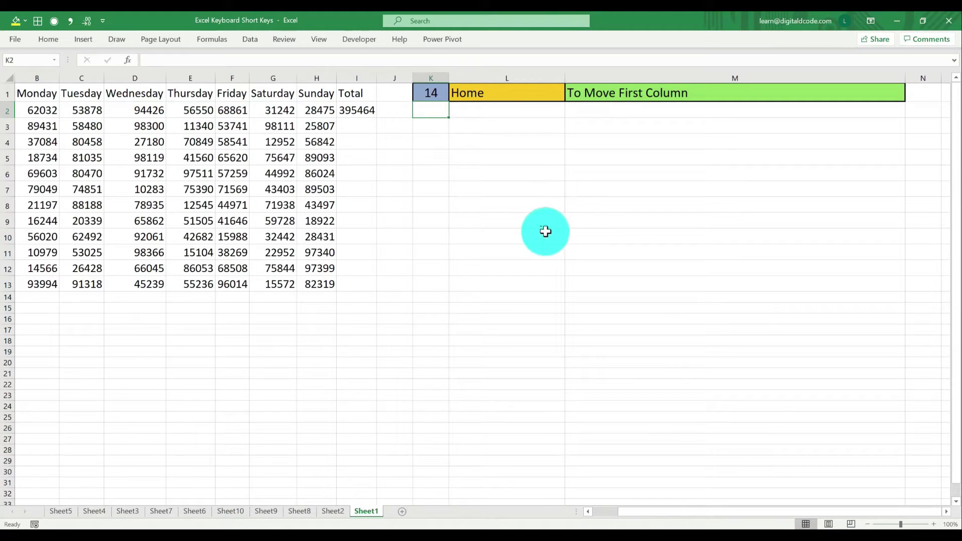
pyautogui.click(520, 220)
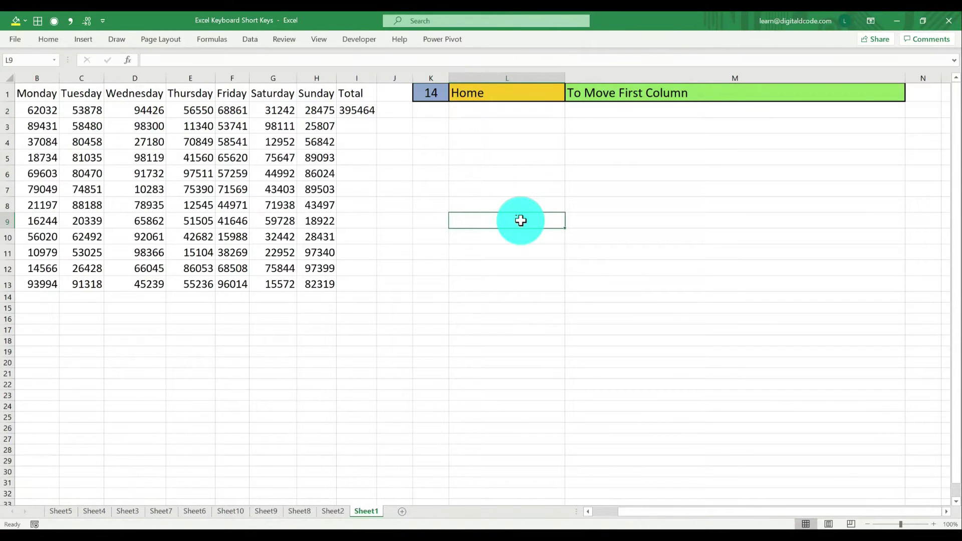
pyautogui.press('Home')
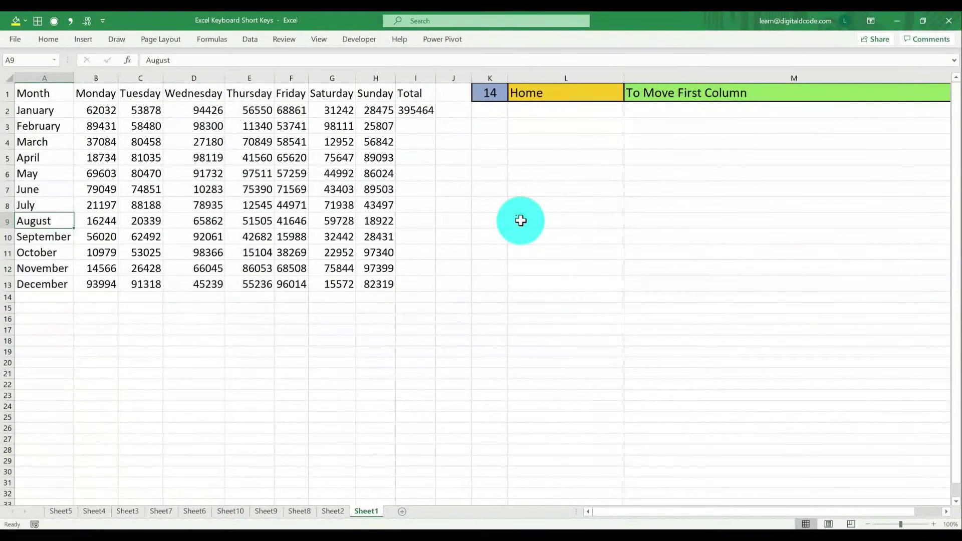
# Enter 15 in cell K1, then show and hide the ribbon several times, leaving it hidden.
pyautogui.click(495, 93)
pyautogui.write('15')
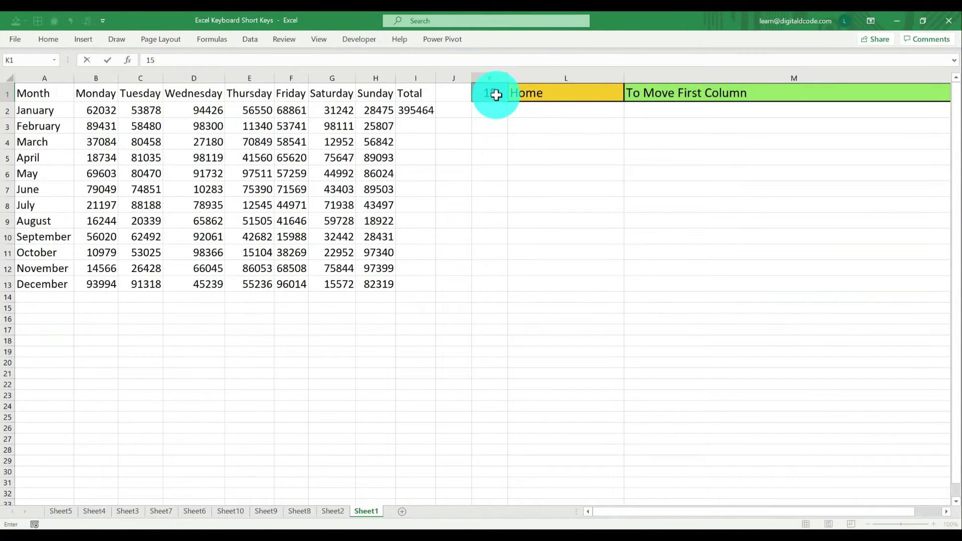
pyautogui.press('Return')
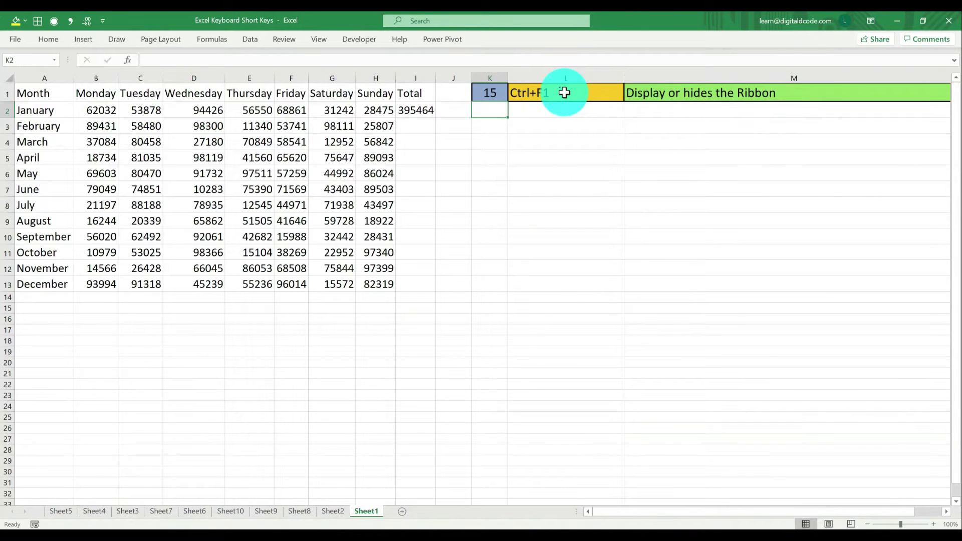
pyautogui.click(35, 39)
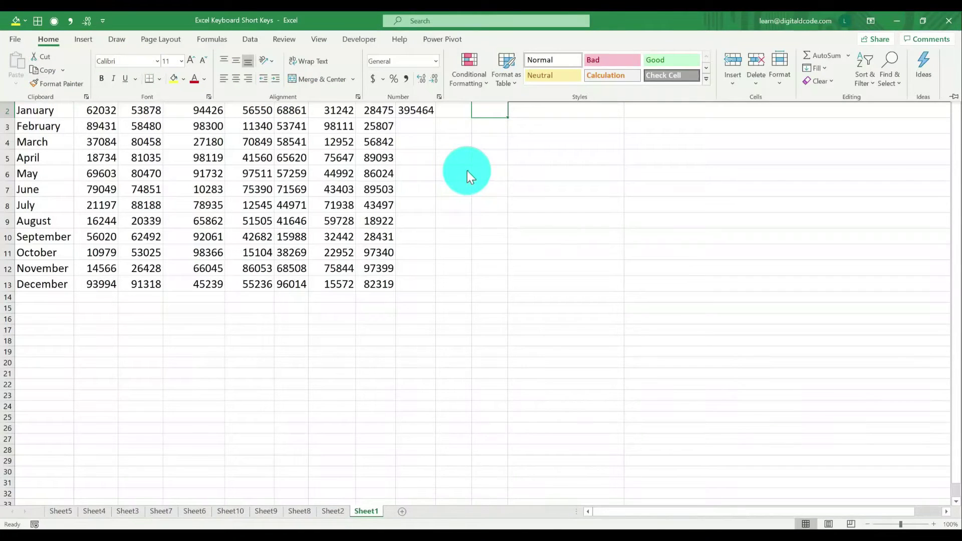
pyautogui.press('Escape')
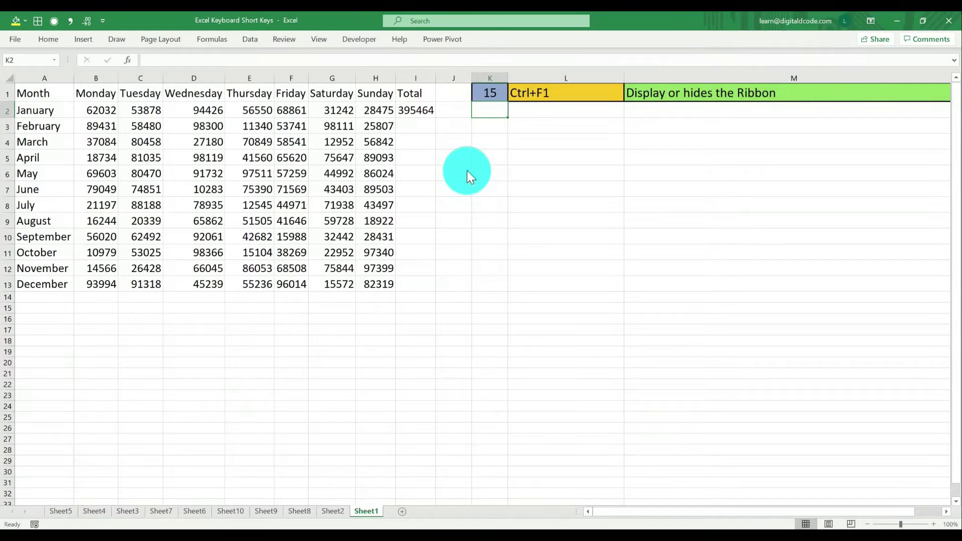
pyautogui.hotkey('ctrl', 'F1')
pyautogui.hotkey('ctrl', 'F1')
pyautogui.click(467, 173)
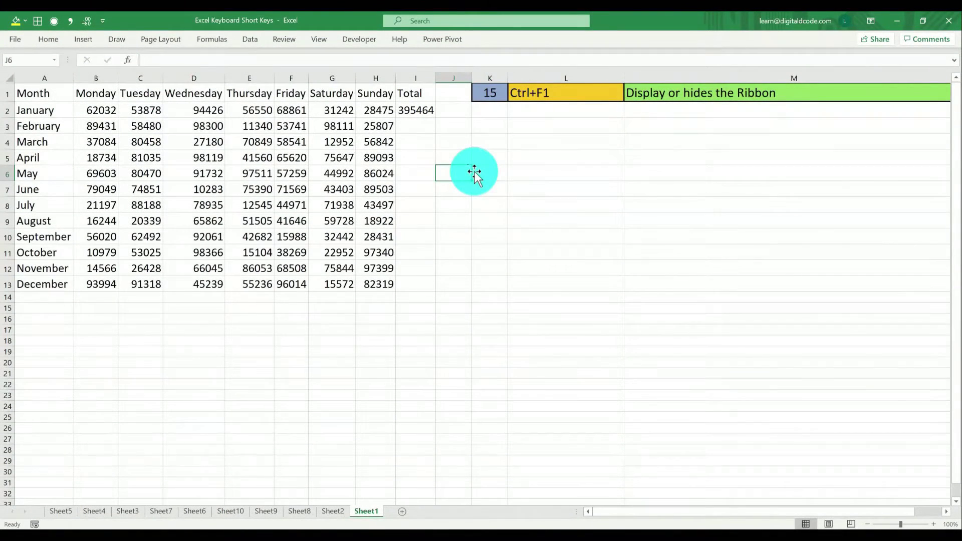
pyautogui.hotkey('ctrl', 'F1')
pyautogui.hotkey('ctrl', 'F1')
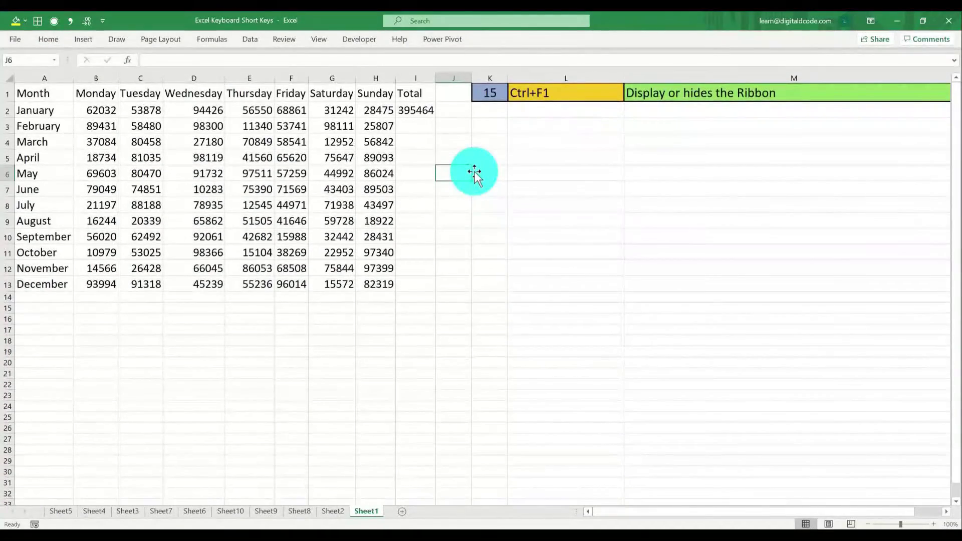
pyautogui.hotkey('ctrl', 'F1')
pyautogui.hotkey('ctrl', 'F1')
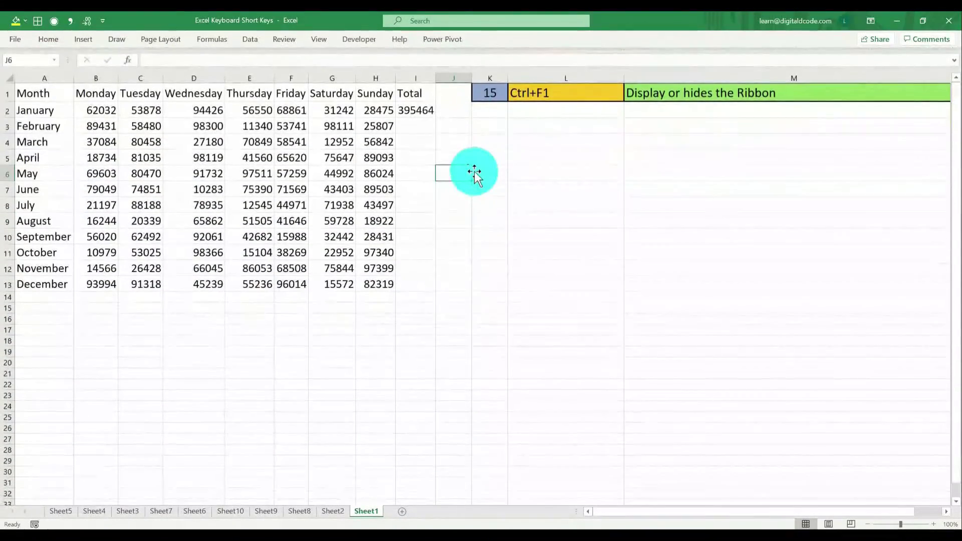
# Enter 16 in cell K1 and open the print preview of the sheet.
pyautogui.click(497, 92)
pyautogui.write('15')
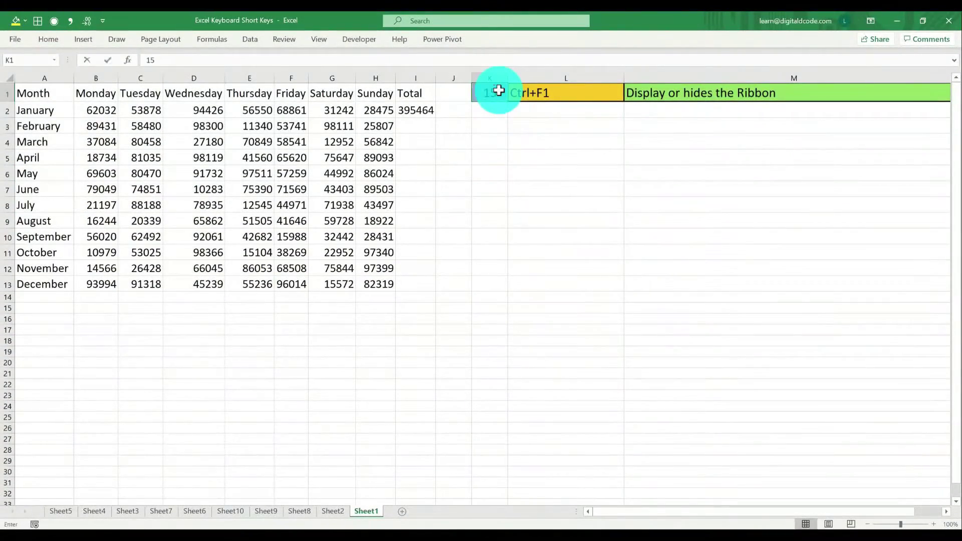
pyautogui.press('BackSpace')
pyautogui.write('6')
pyautogui.press('Return')
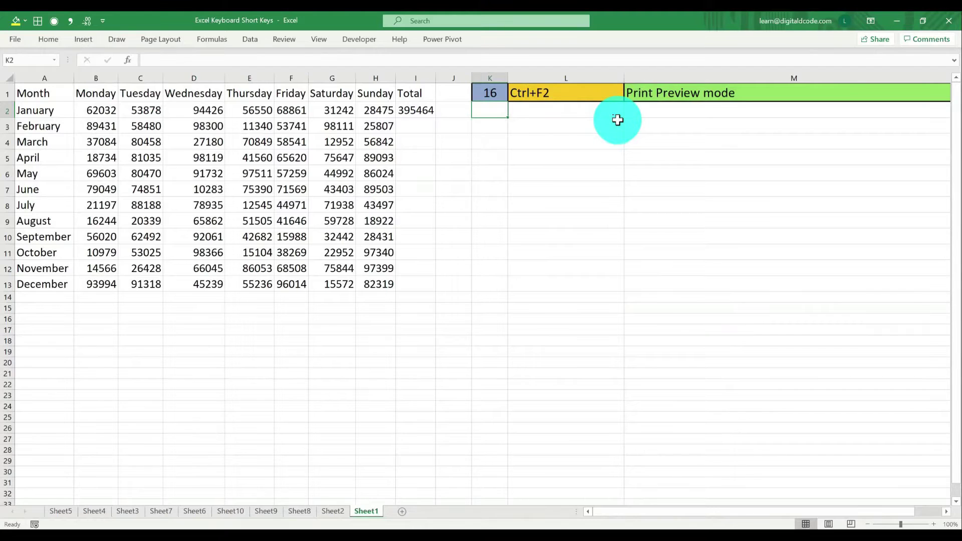
pyautogui.hotkey('ctrl', 'F2')
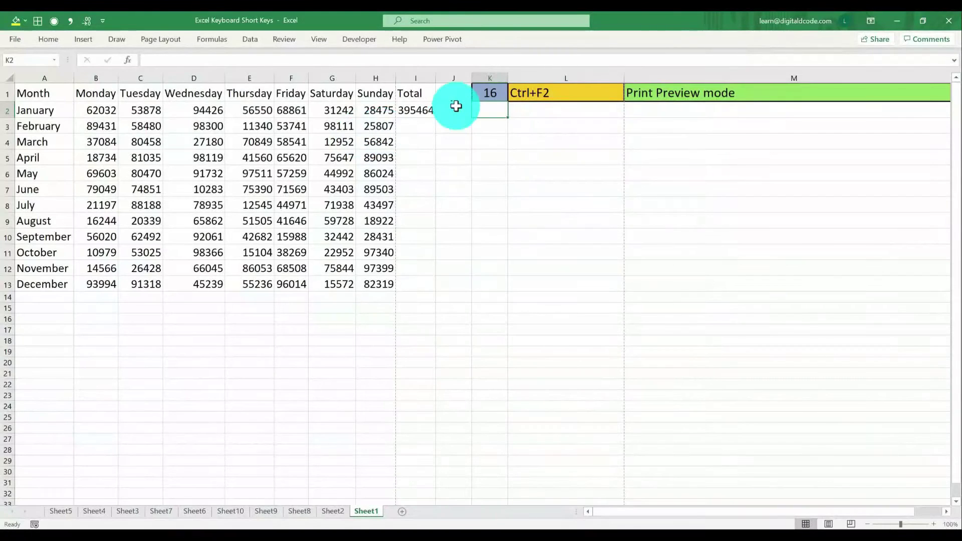
# Enter 17 in cell K1 and insert a note reading "High Sales" on the March Wednesday value in D4.
pyautogui.click(488, 93)
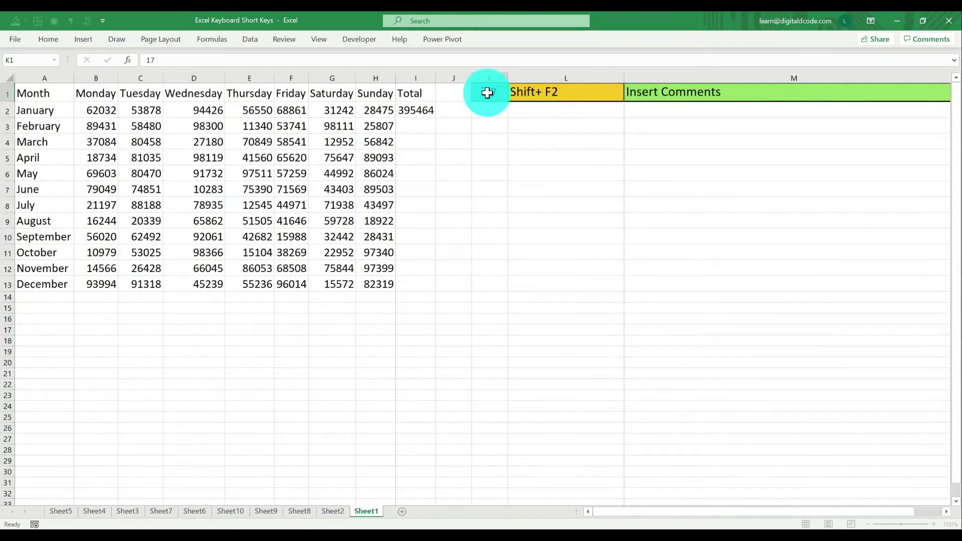
pyautogui.press('Return')
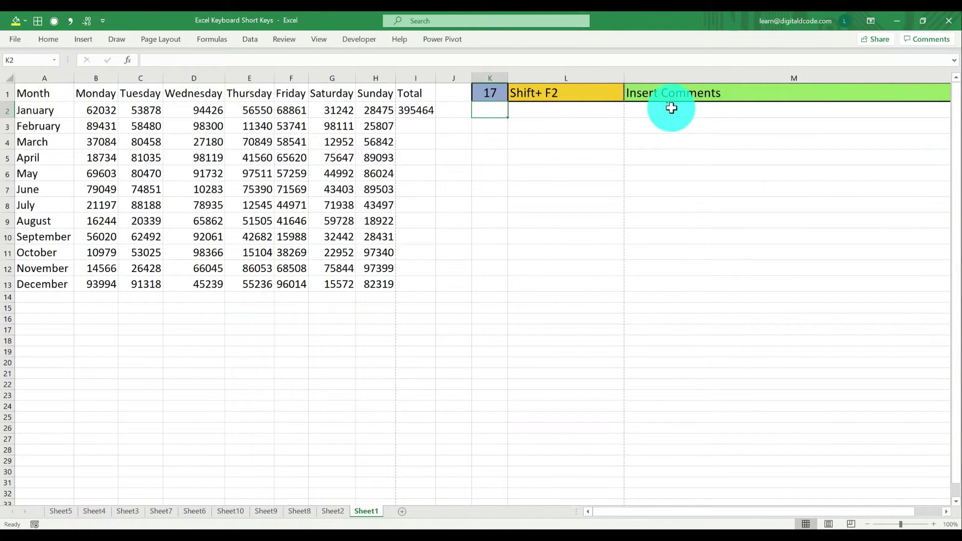
pyautogui.click(207, 144)
pyautogui.hotkey('shift', 'F2')
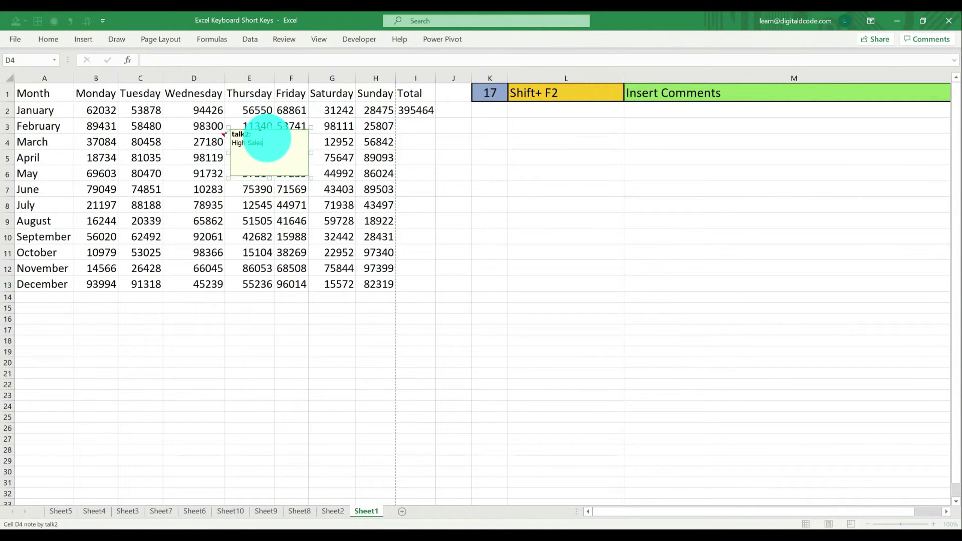
pyautogui.click(216, 237)
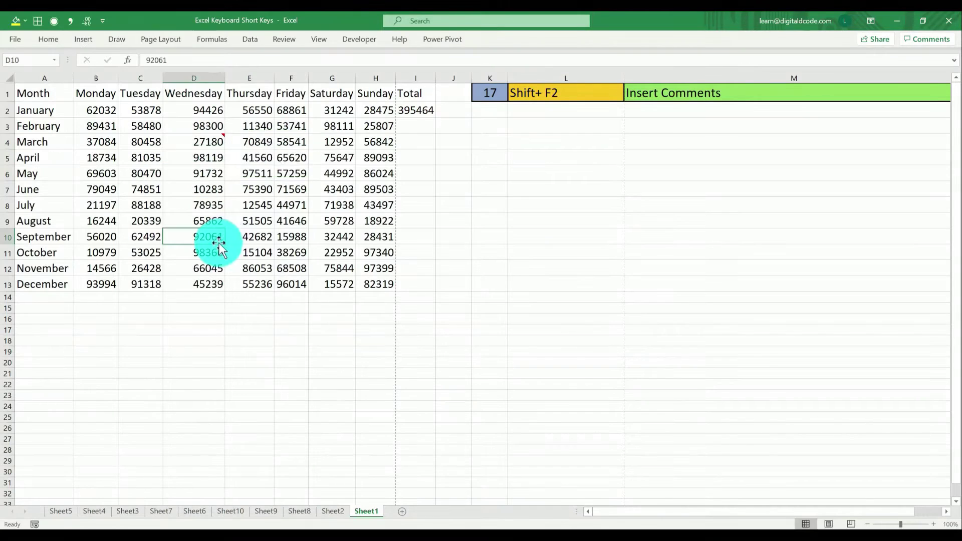
# Insert a note reading "High Sales" on the June Sunday value in H7.
pyautogui.click(379, 190)
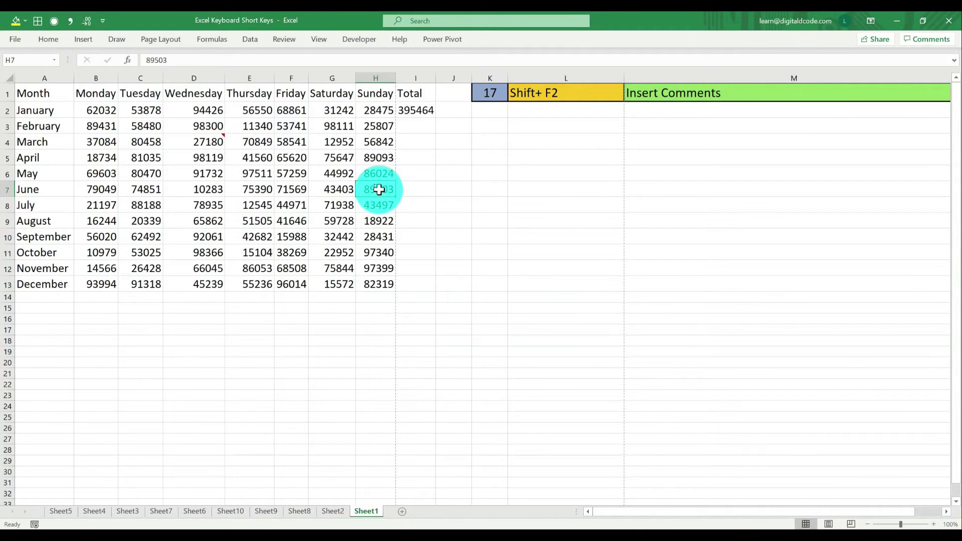
pyautogui.hotkey('shift', 'F2')
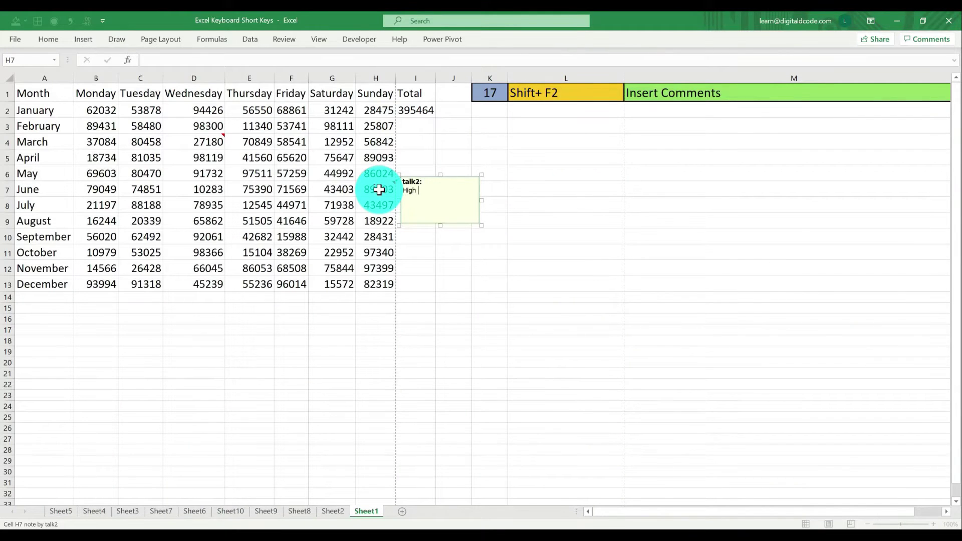
pyautogui.write('High Sales')
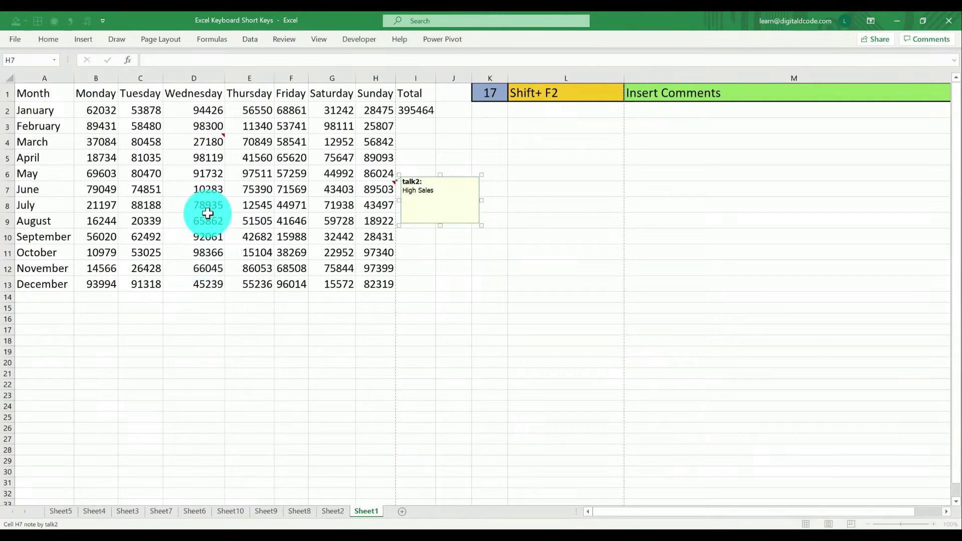
# Insert a note reading "Low Sales" on the June Wednesday value in D7.
pyautogui.click(205, 189)
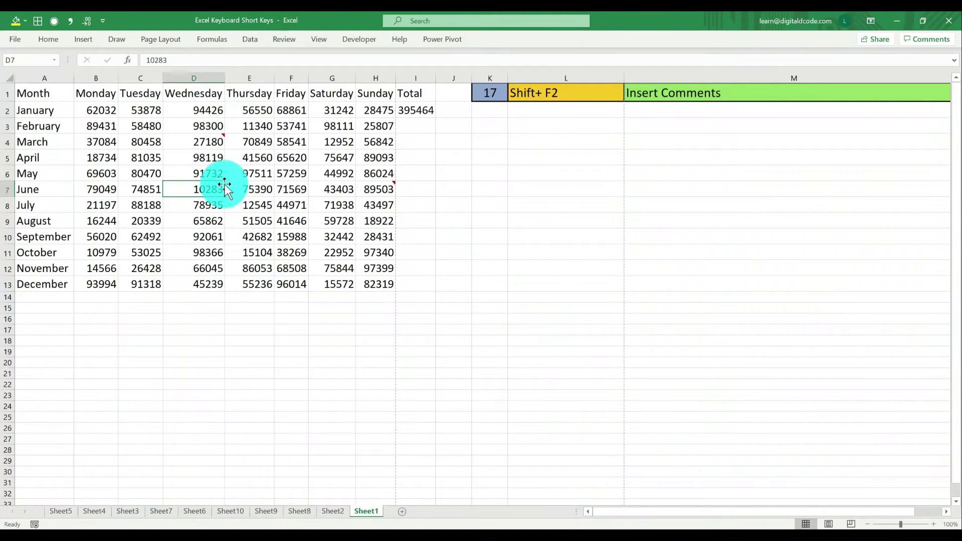
pyautogui.hotkey('shift', 'F2')
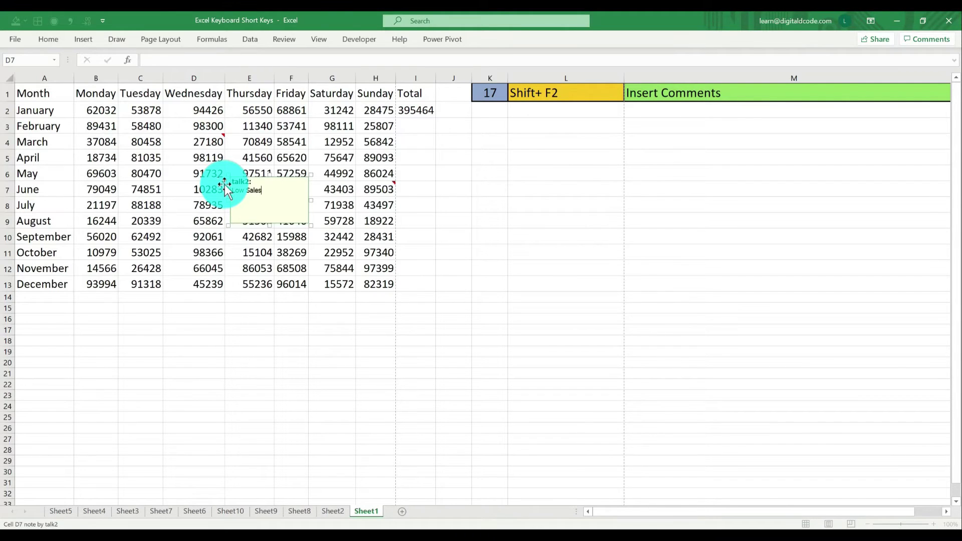
pyautogui.click(436, 238)
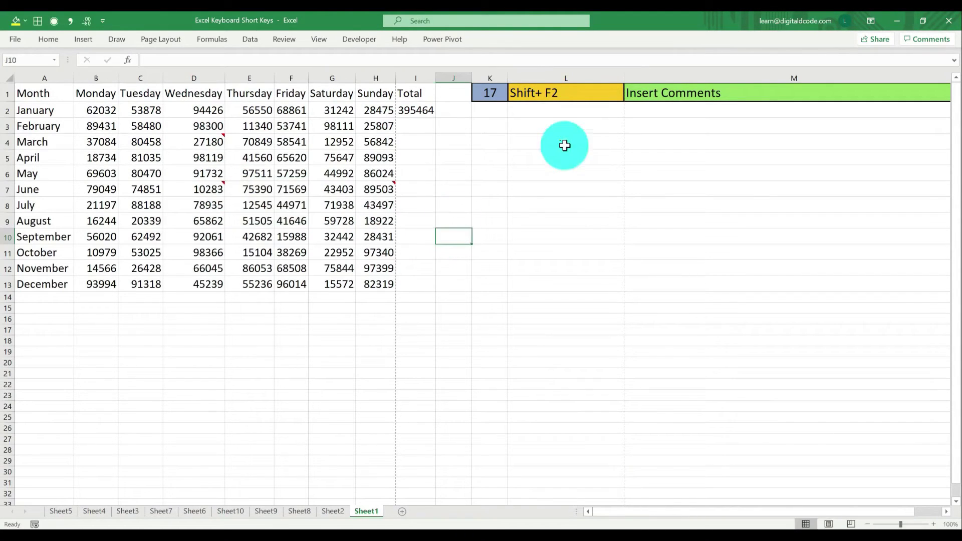
# Enter 18 in cell K1 and create a named range for the month list A1:A13 from its top row.
pyautogui.click(487, 97)
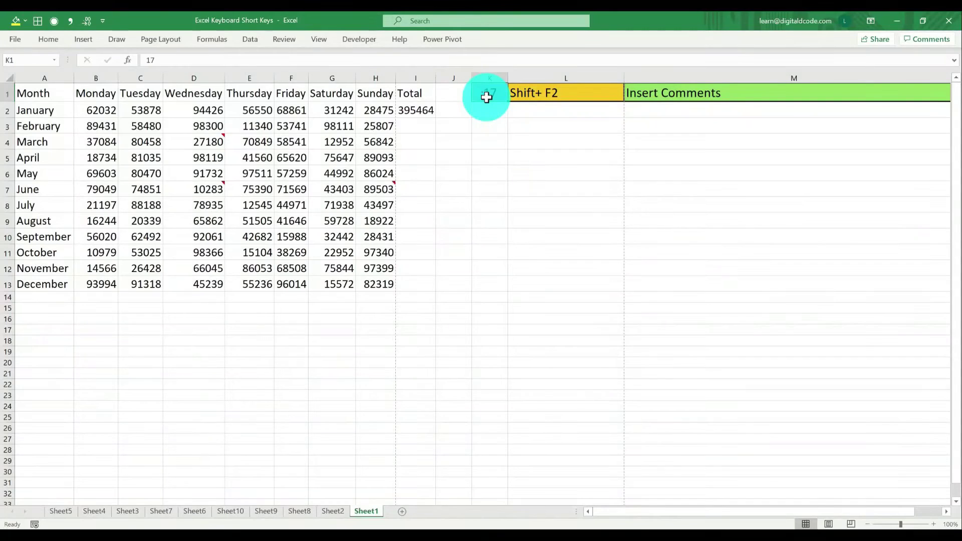
pyautogui.write('18')
pyautogui.press('Return')
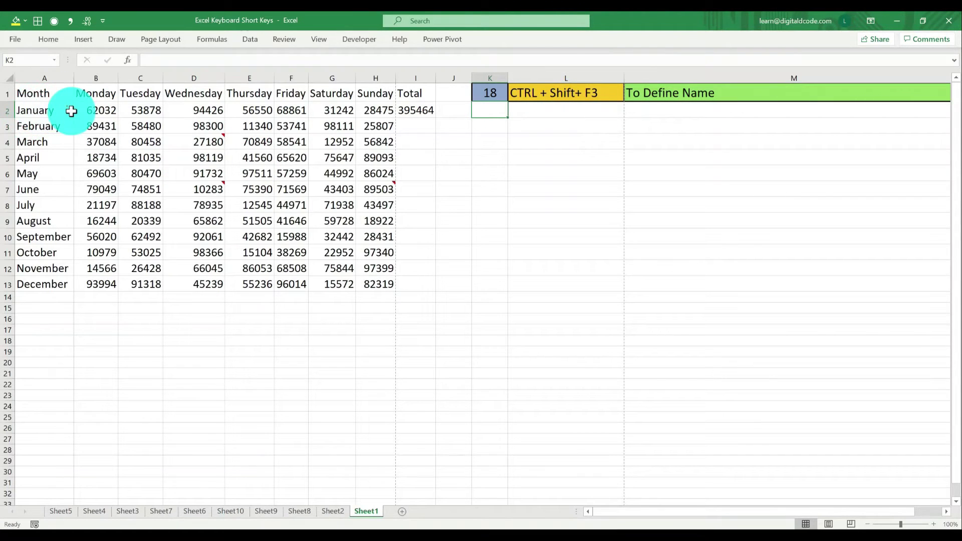
pyautogui.click(35, 111)
pyautogui.moveTo(38, 91); pyautogui.dragTo(28, 284)
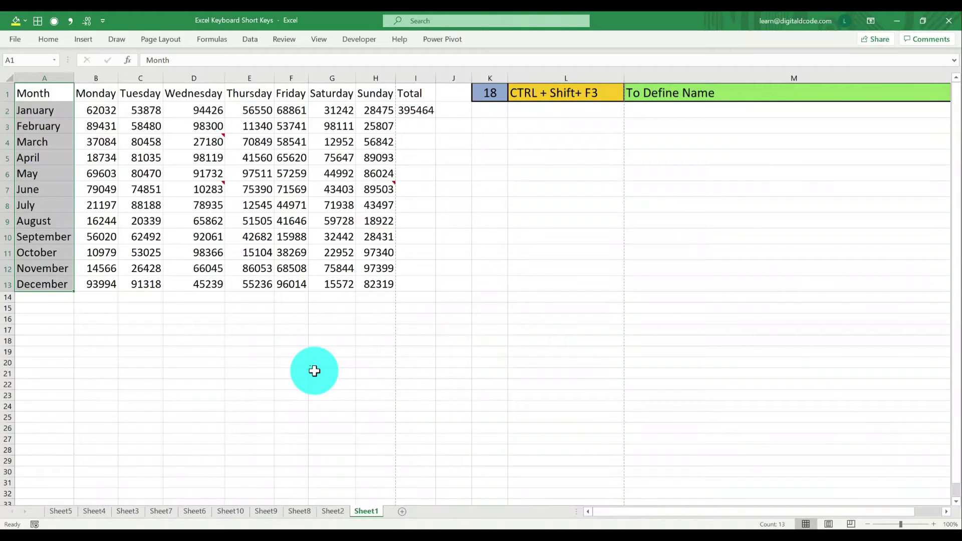
pyautogui.hotkey('ctrl', 'shift', 'F3')
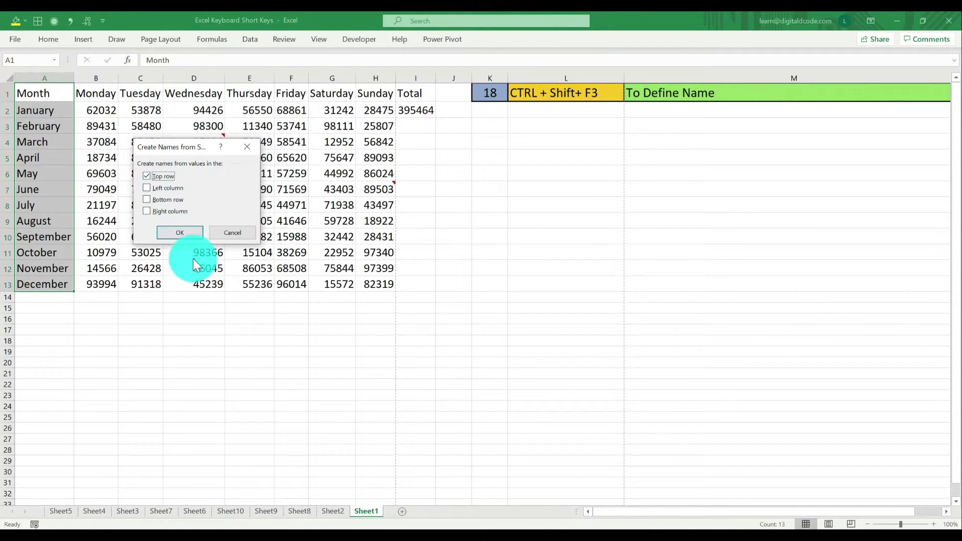
pyautogui.click(189, 238)
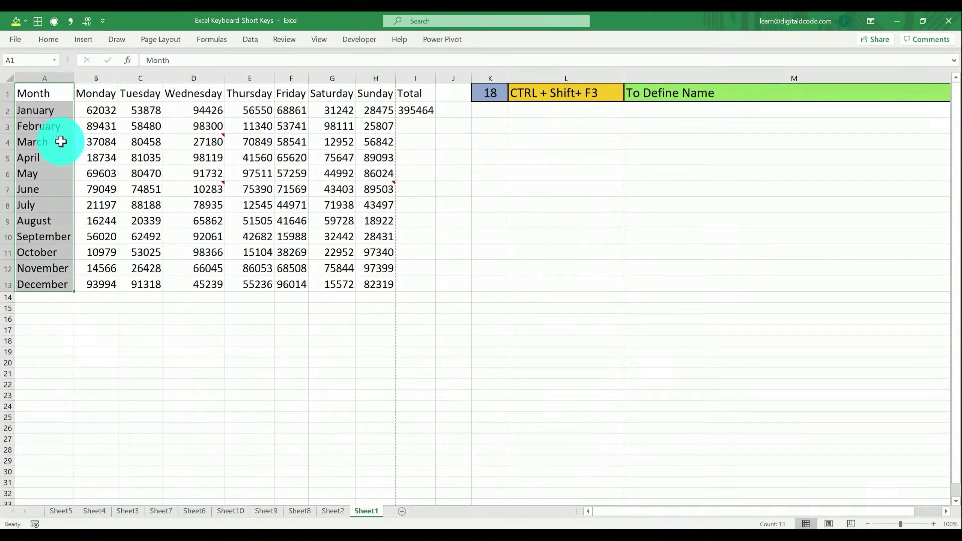
# Select A2:A13 to check its assigned name, and jump back to the named range Month from blank cell L12.
pyautogui.click(38, 109)
pyautogui.moveTo(25, 242); pyautogui.dragTo(21, 285)
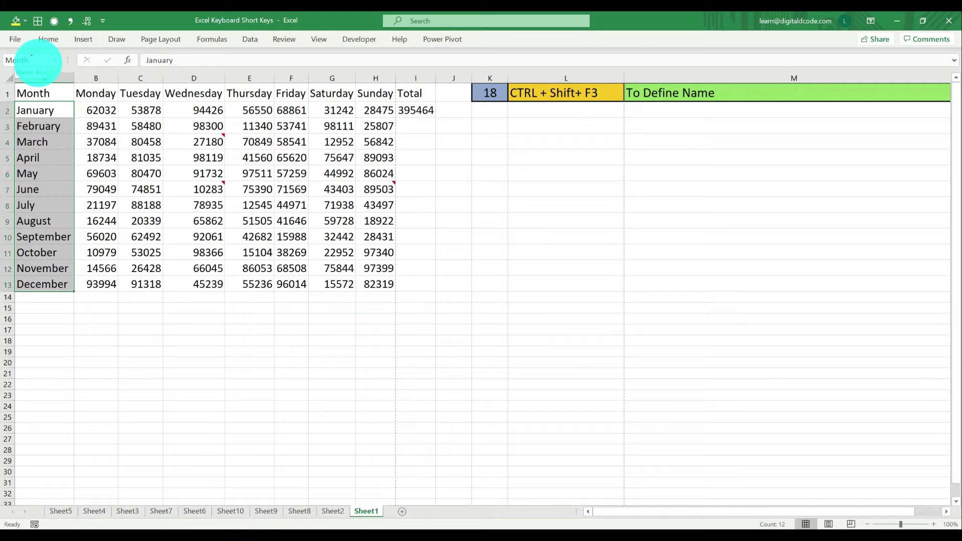
pyautogui.click(527, 261)
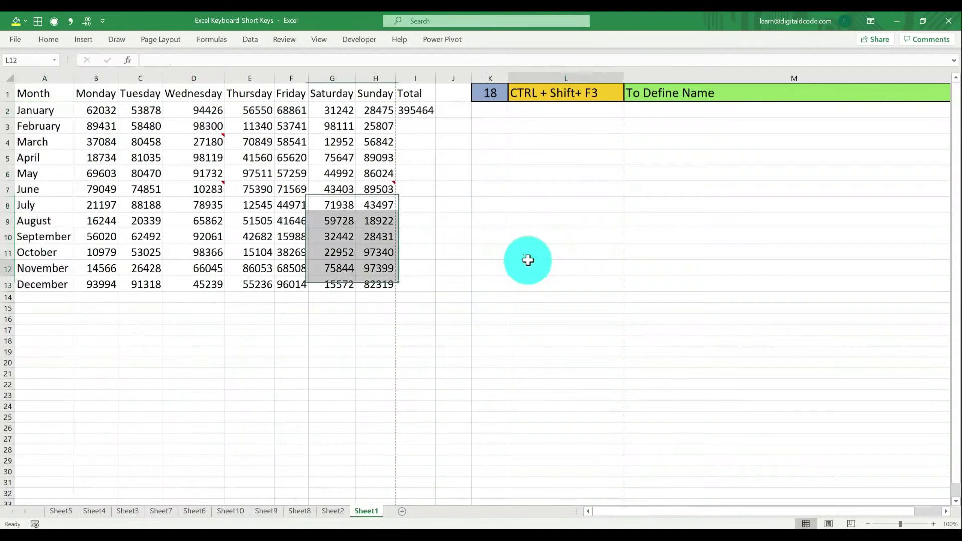
pyautogui.click(53, 63)
pyautogui.click(40, 73)
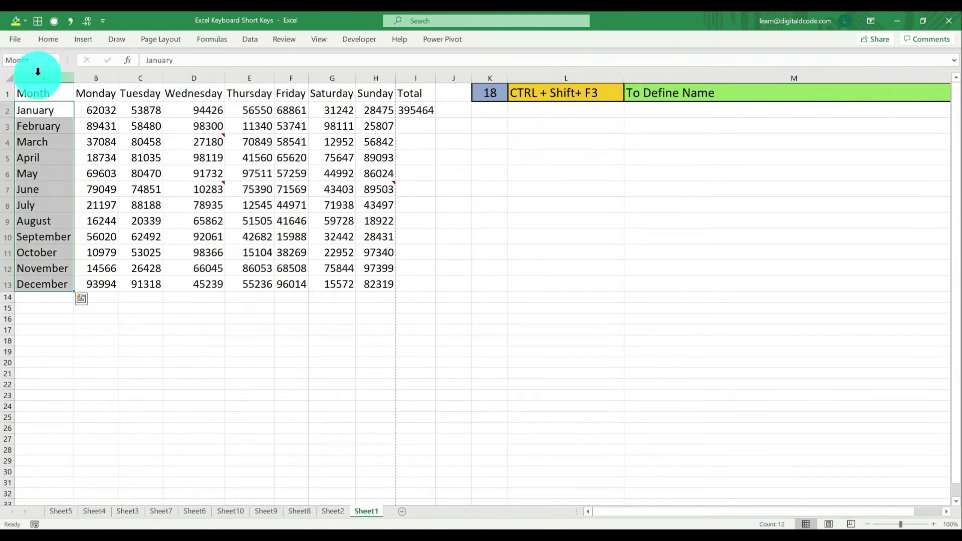
# Switch to Sheet3 and jump from there to the named range Month on Sheet1.
pyautogui.click(136, 513)
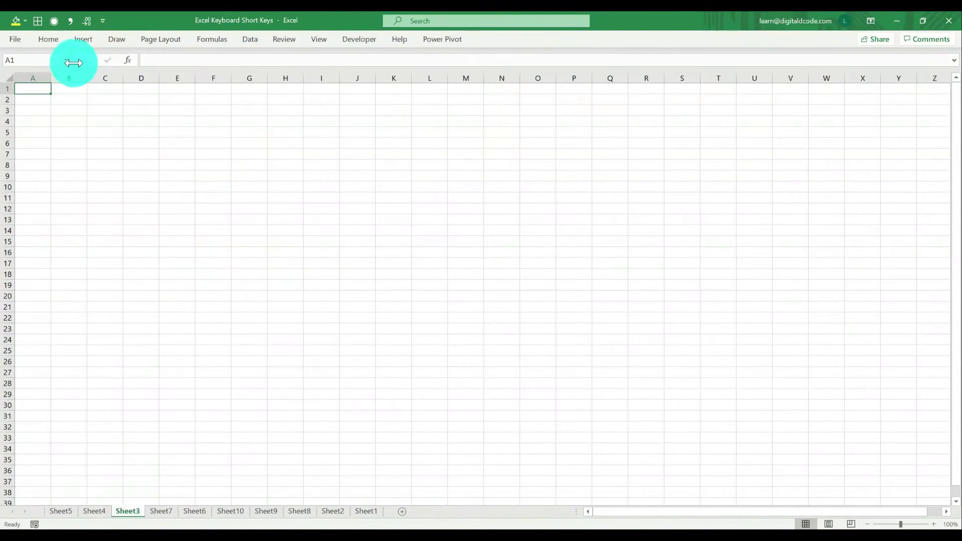
pyautogui.click(55, 61)
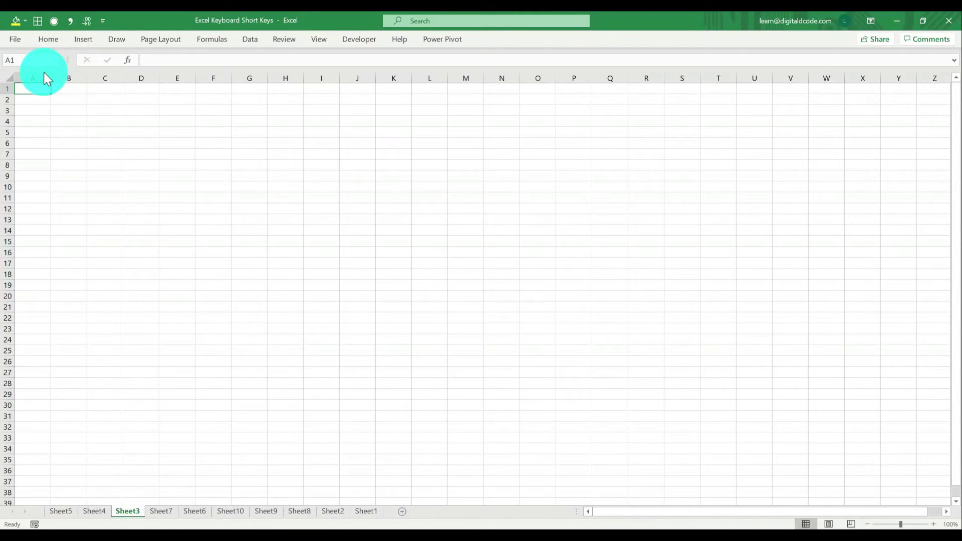
pyautogui.click(43, 73)
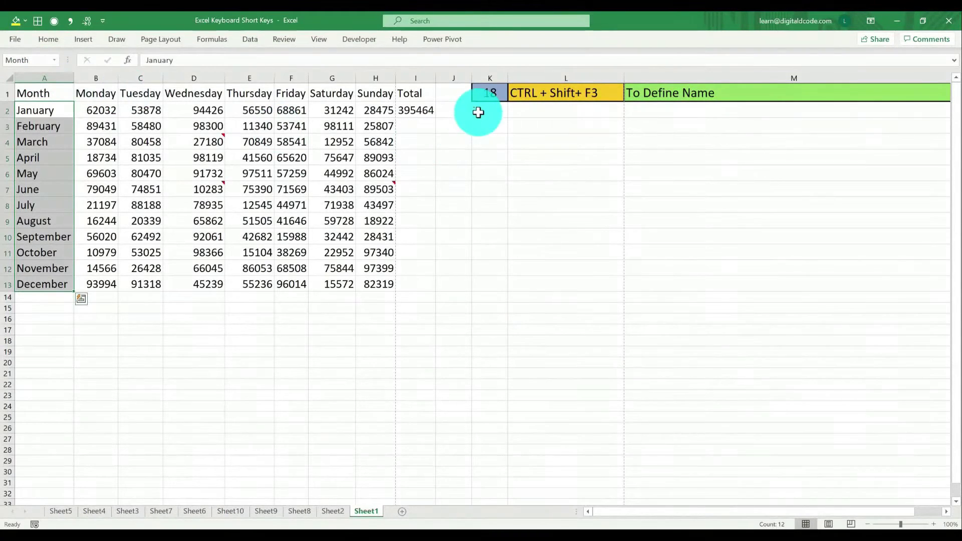
# Enter 19 in cell K1 and bring up the list of defined names from cell E4.
pyautogui.click(491, 95)
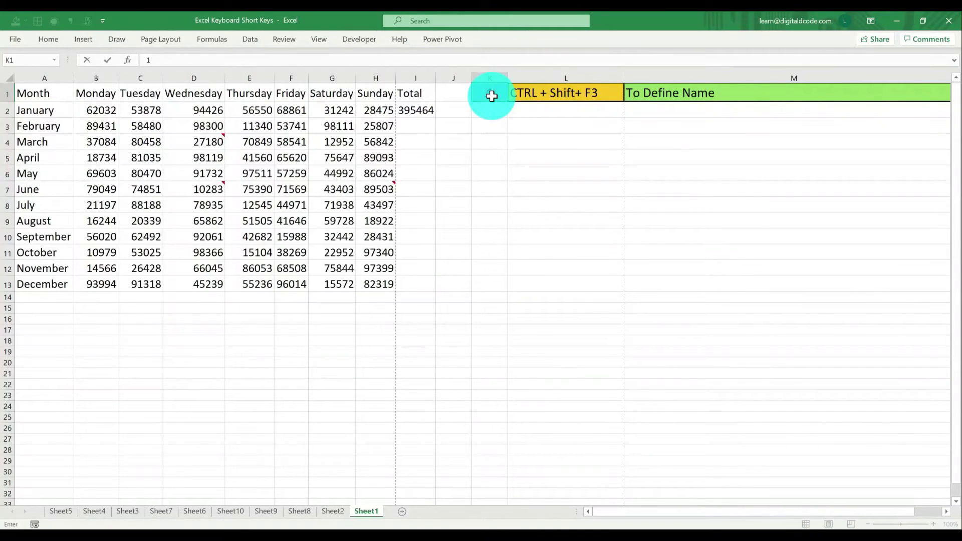
pyautogui.write('19')
pyautogui.press('Return')
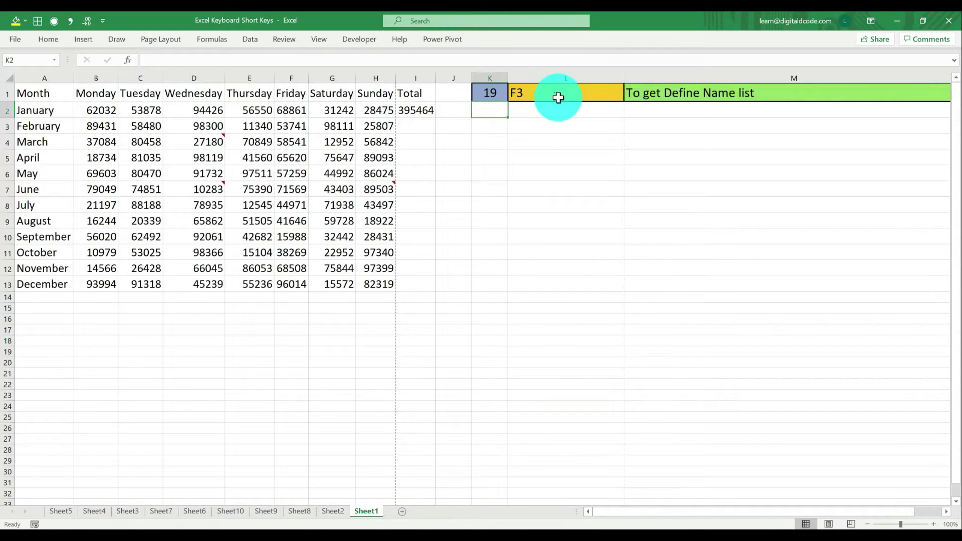
pyautogui.click(234, 142)
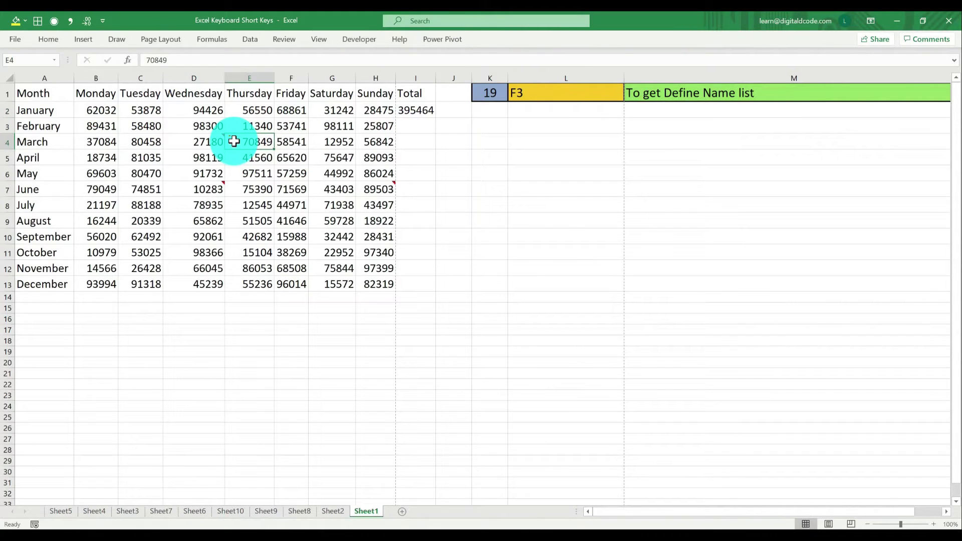
pyautogui.press('F3')
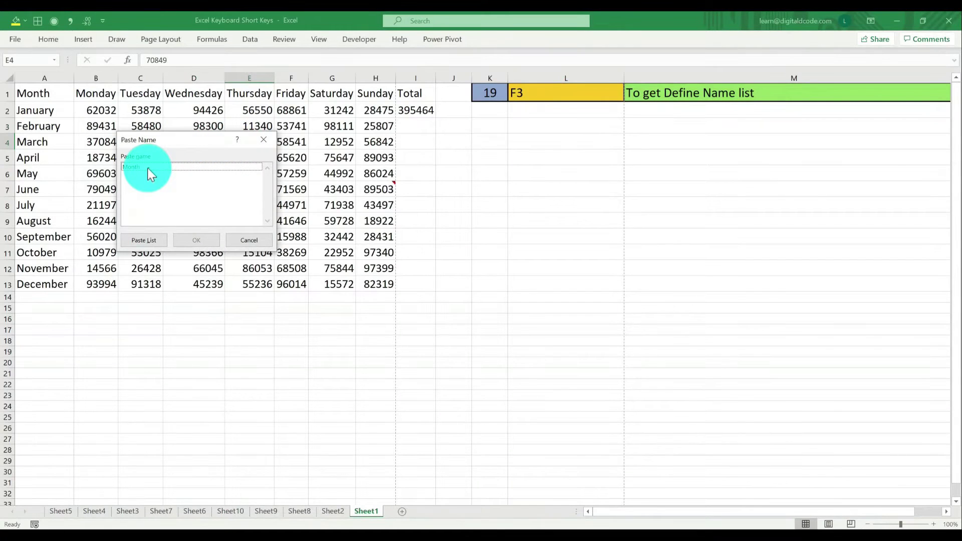
# Close the defined names list and create a named range for the Wednesday column D1:D13 from its top row.
pyautogui.press('Escape')
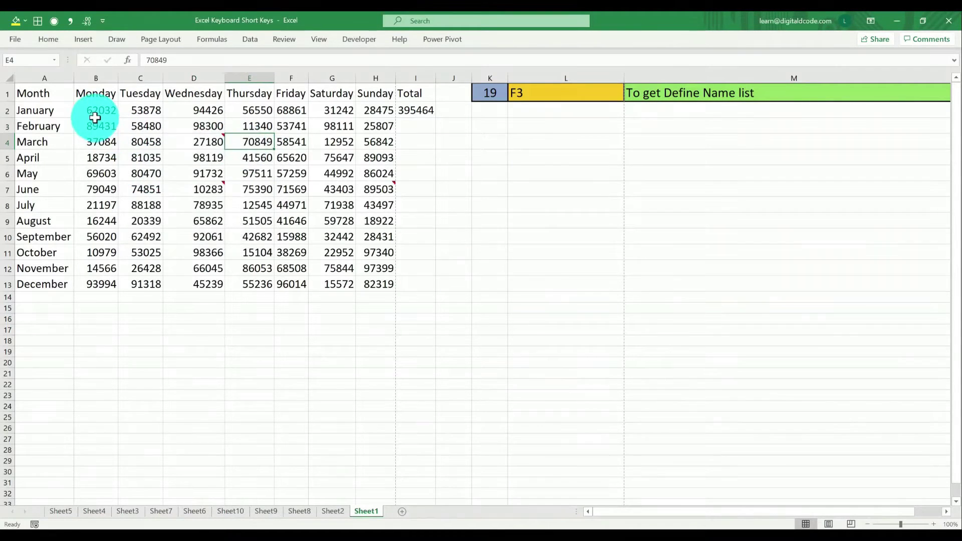
pyautogui.moveTo(47, 110); pyautogui.dragTo(379, 269)
pyautogui.moveTo(203, 111); pyautogui.dragTo(215, 268)
pyautogui.moveTo(215, 93); pyautogui.dragTo(207, 278)
pyautogui.hotkey('ctrl', 'shift', 'F3')
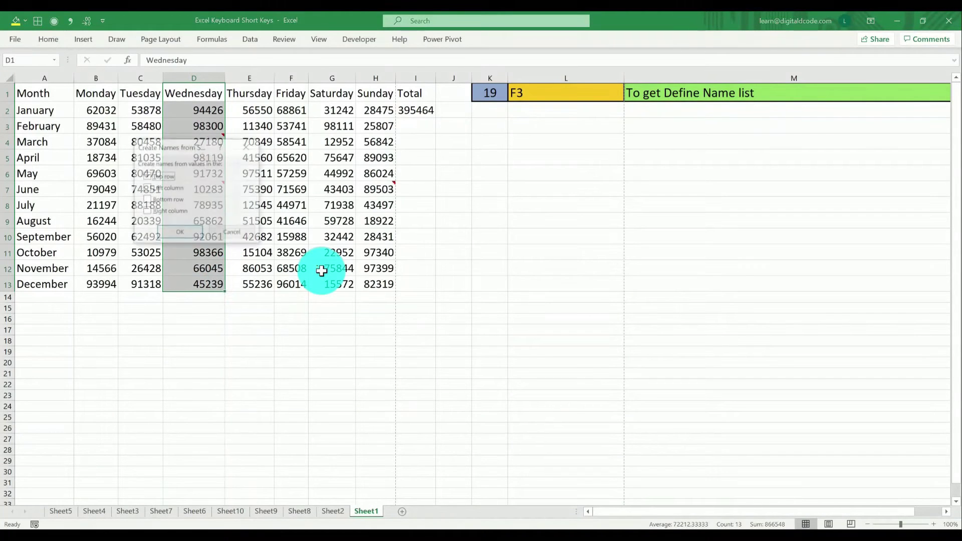
pyautogui.click(200, 236)
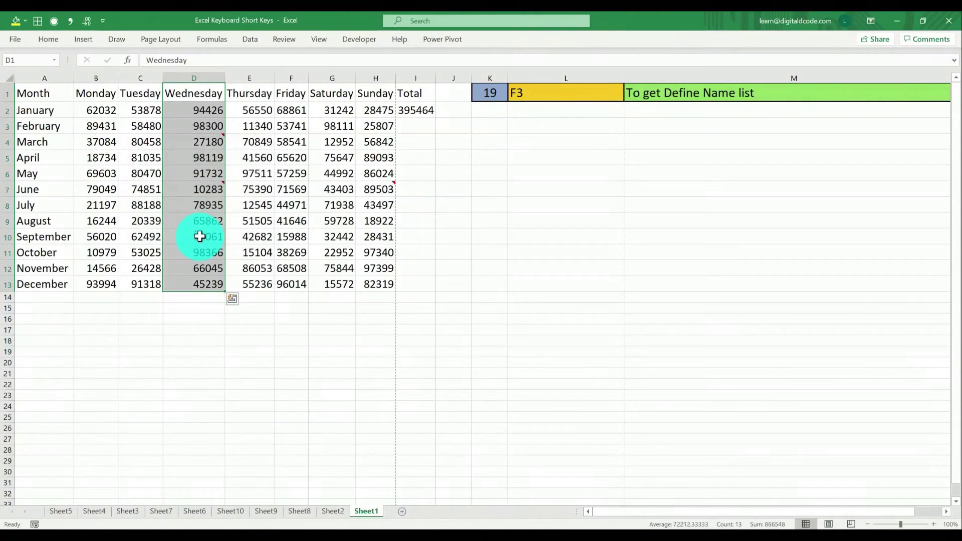
# Check the workbook's defined names in the name drop-down and in the Paste Name list called from cell F5.
pyautogui.click(55, 60)
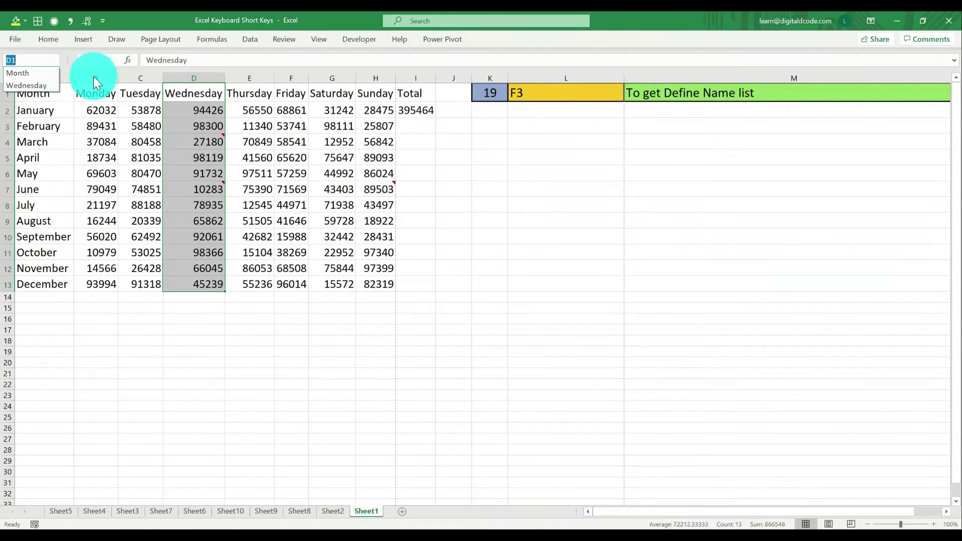
pyautogui.click(288, 157)
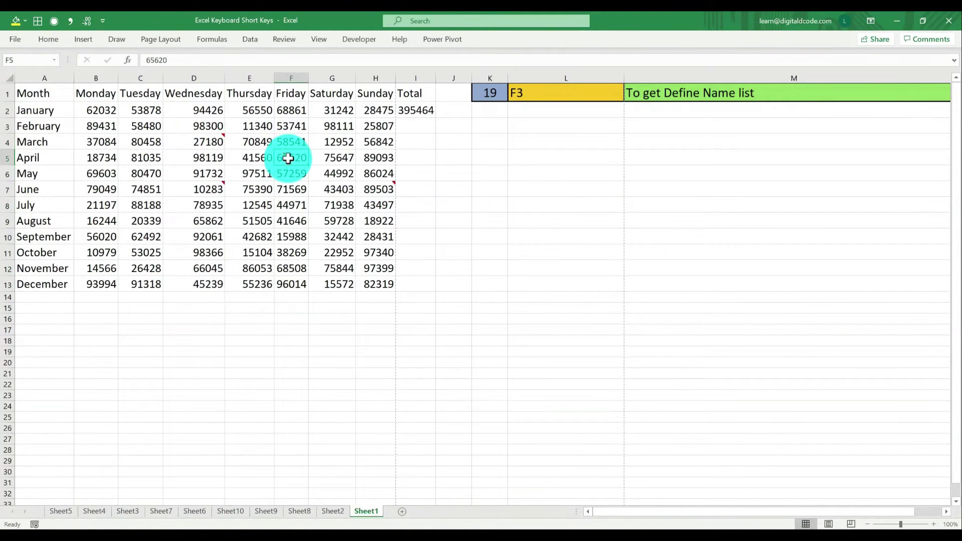
pyautogui.press('F3')
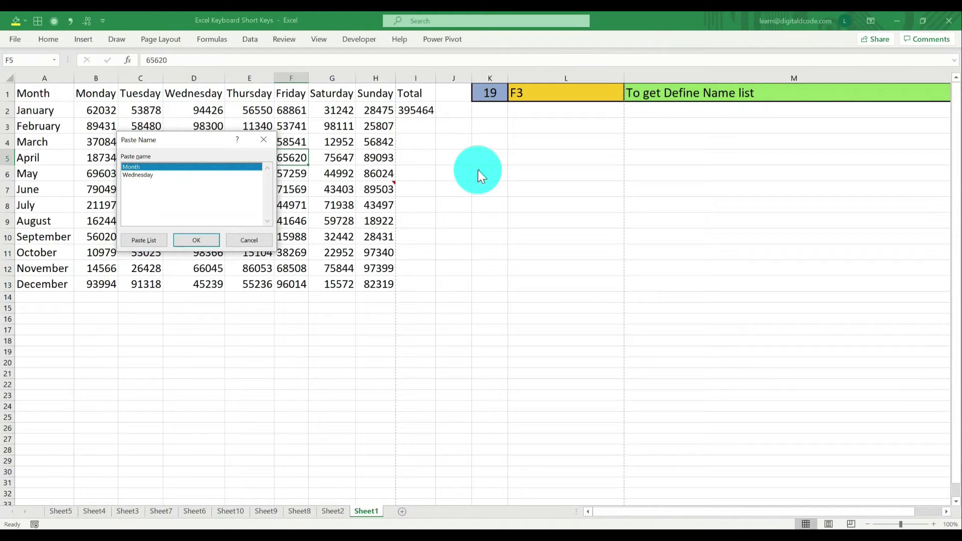
pyautogui.press('Escape')
# Enter 20 in cell K1 and fill cell C4 with yellow.
pyautogui.click(498, 91)
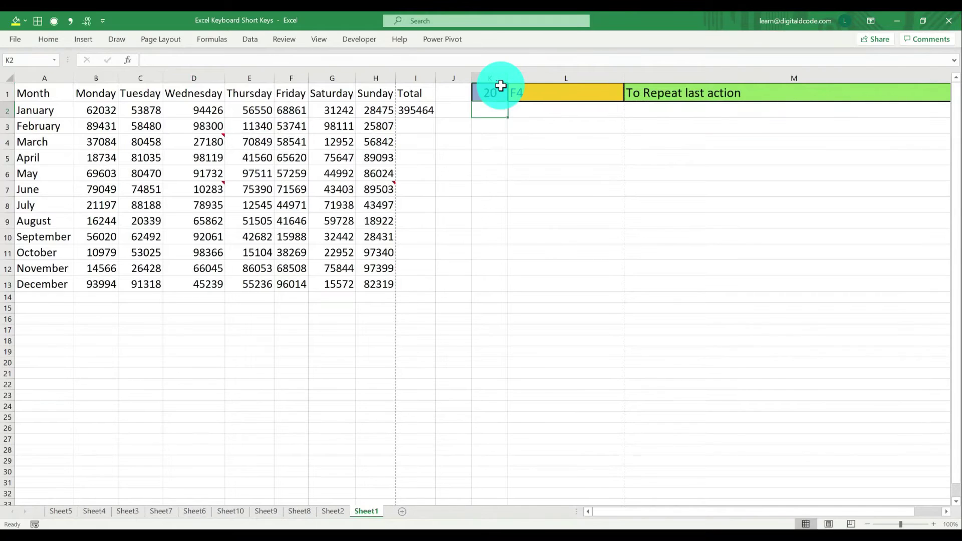
pyautogui.write('20')
pyautogui.press('Return')
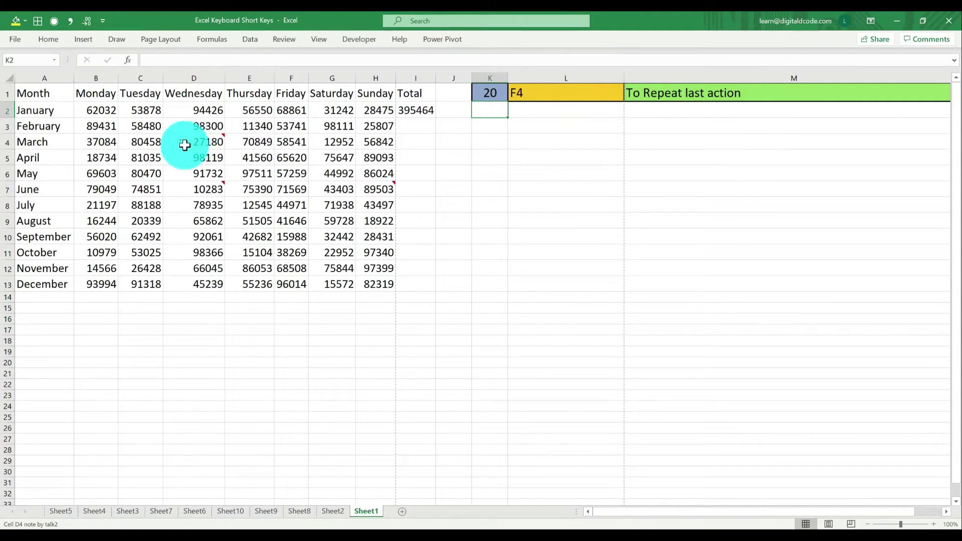
pyautogui.click(140, 145)
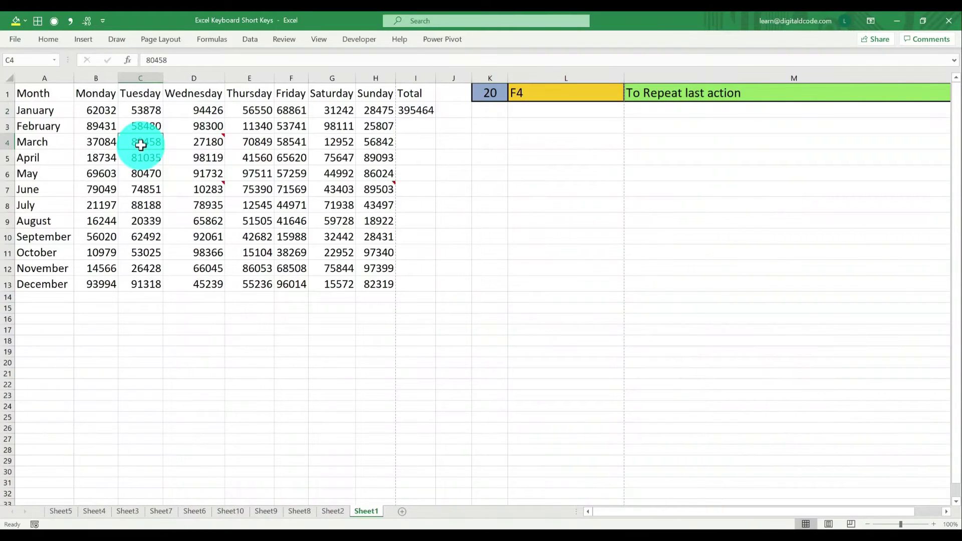
pyautogui.click(15, 22)
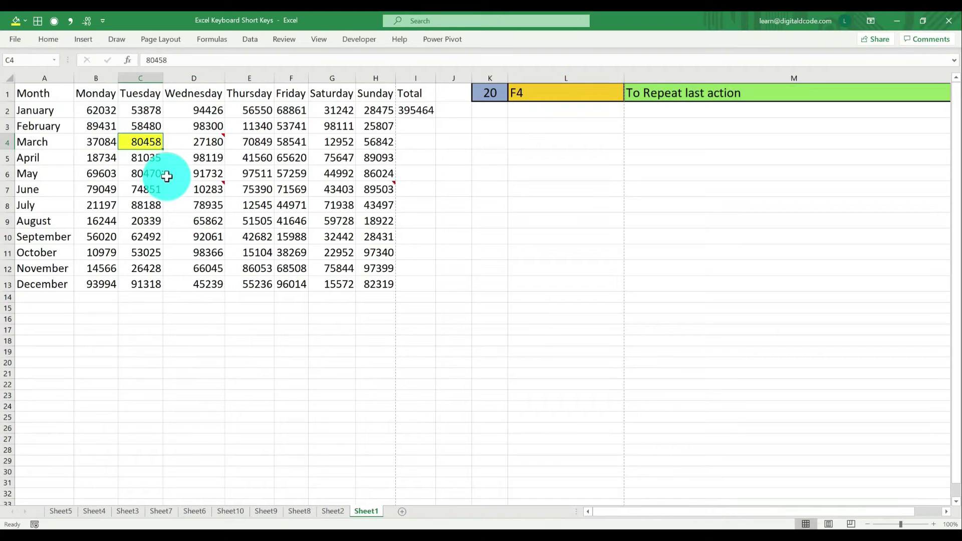
# Repeat the yellow fill on cells C8, E8 and E5 using the repeat-last-action command.
pyautogui.click(144, 201)
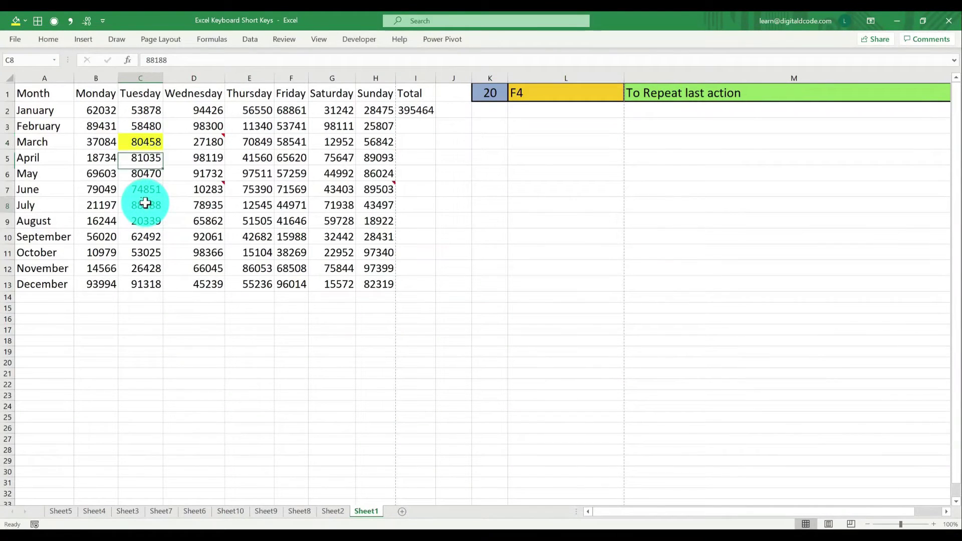
pyautogui.press('F4')
pyautogui.click(233, 204)
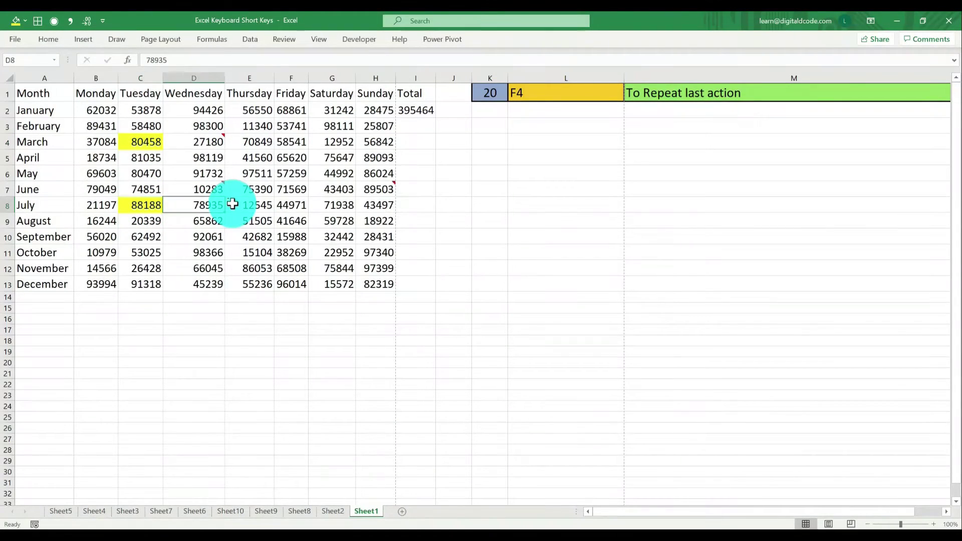
pyautogui.press('F4')
pyautogui.press('Up')
pyautogui.press('Up')
pyautogui.press('Up')
pyautogui.press('F4')
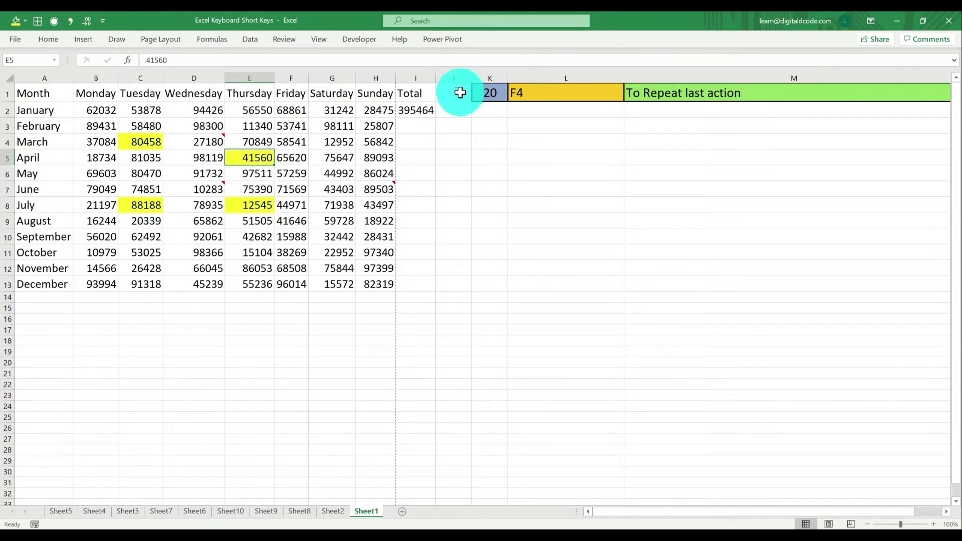
# Enter 21 in cell K1 and review the file name and file type options of Save As without saving.
pyautogui.click(494, 93)
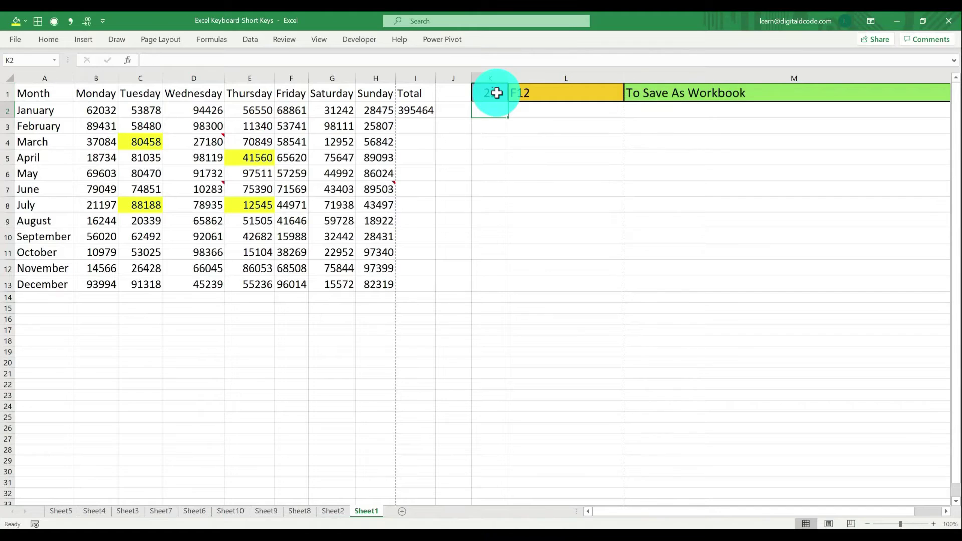
pyautogui.press('Return')
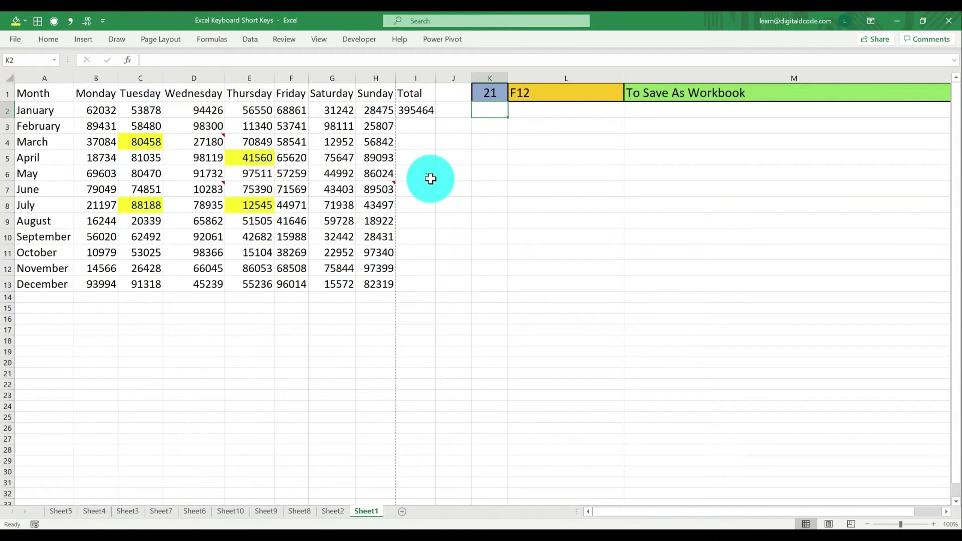
pyautogui.press('F12')
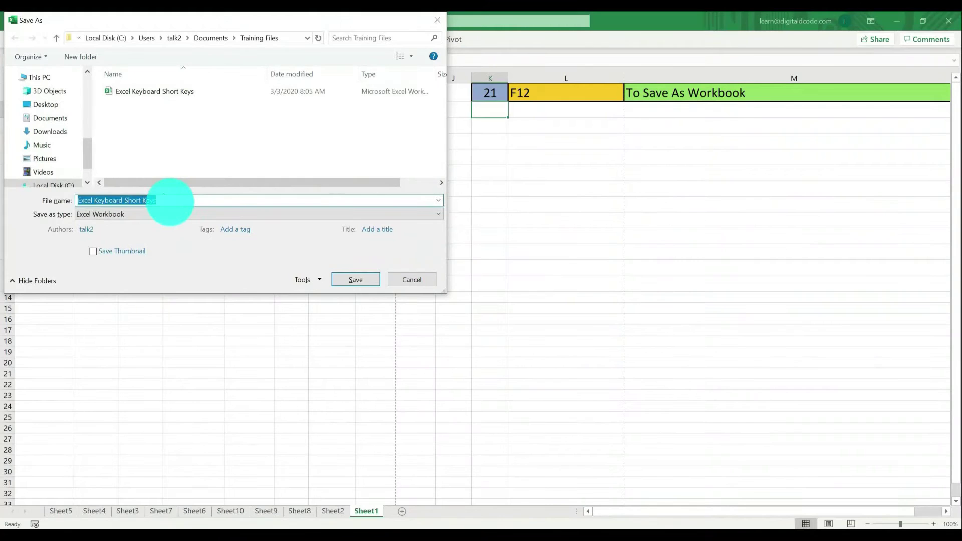
pyautogui.click(165, 200)
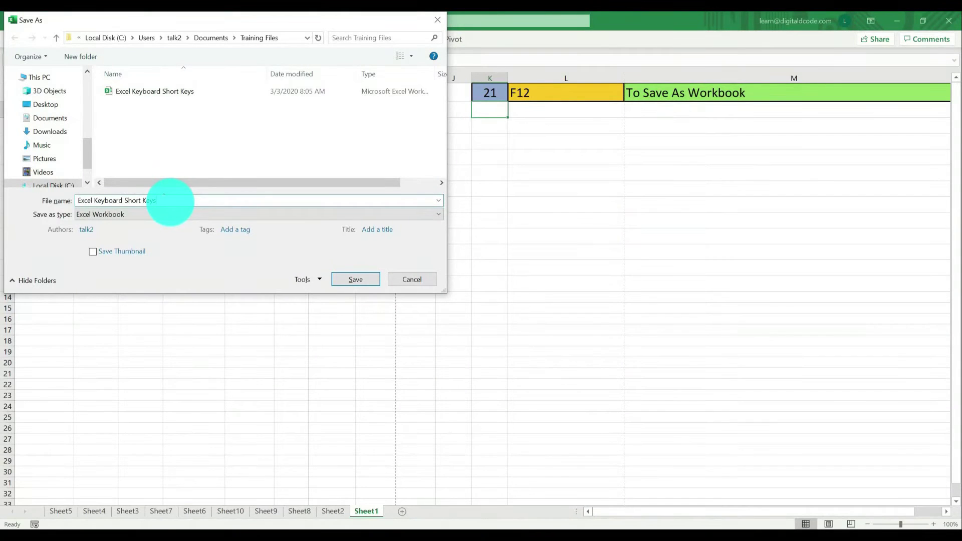
pyautogui.click(165, 215)
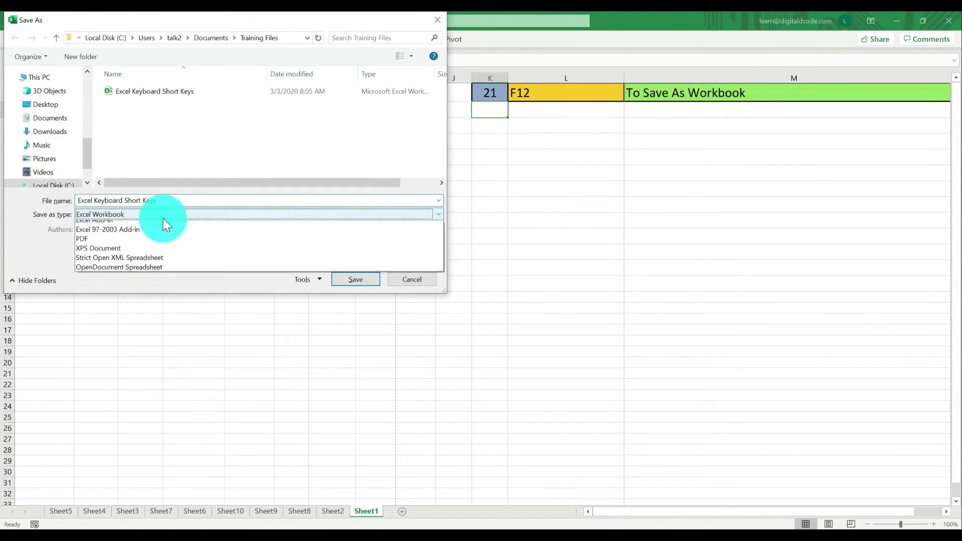
pyautogui.click(194, 158)
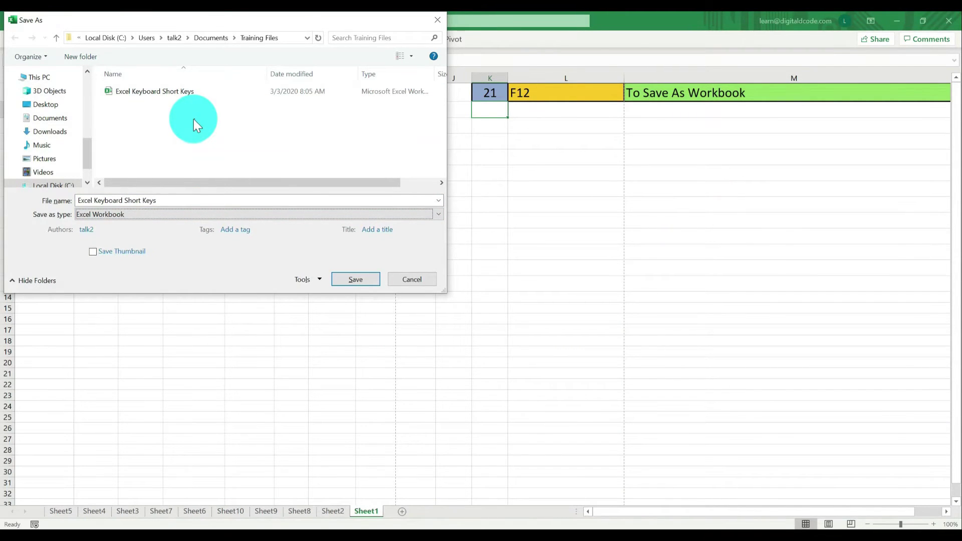
pyautogui.press('Escape')
# Enter 22 in cell K1 and open the Sales Report workbook from the Desktop folder.
pyautogui.click(503, 91)
pyautogui.write('22')
pyautogui.press('Return')
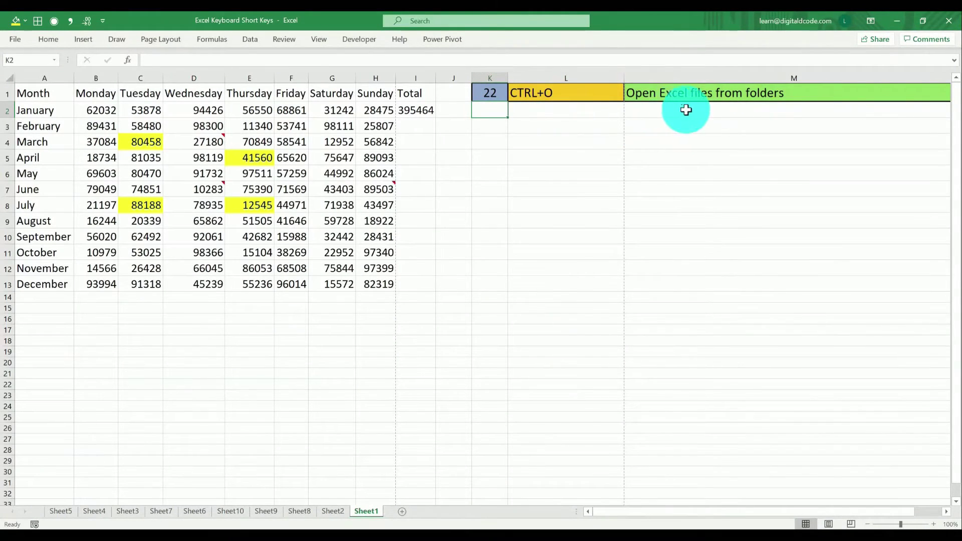
pyautogui.click(444, 138)
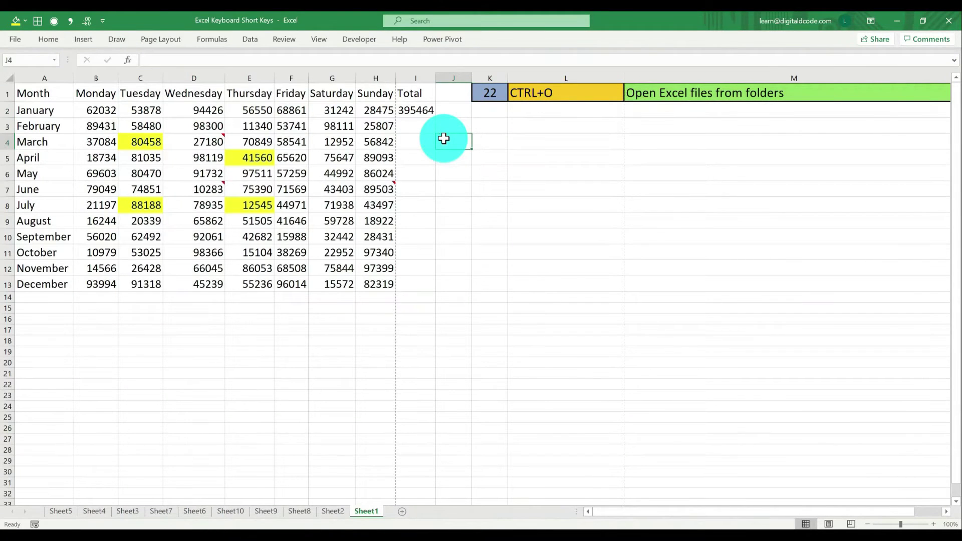
pyautogui.hotkey('ctrl', 'o')
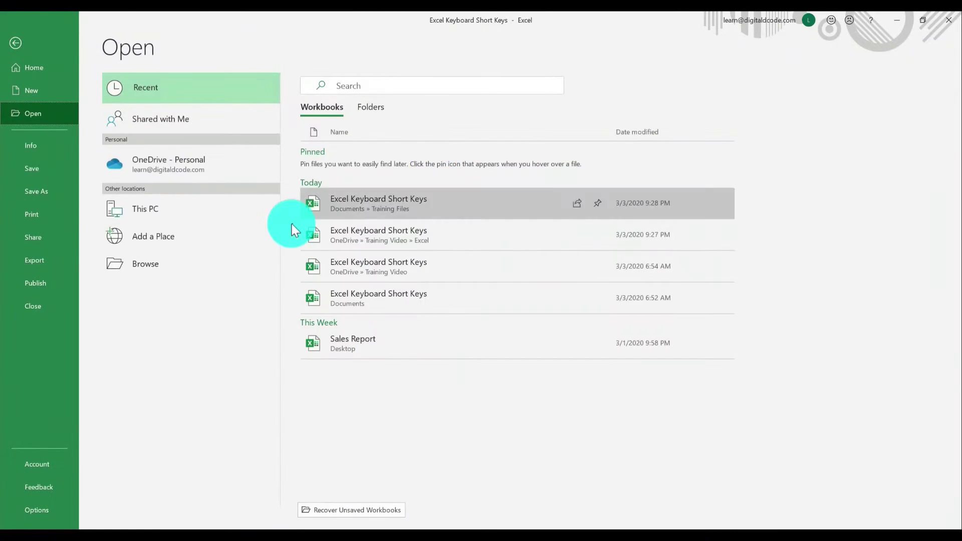
pyautogui.click(202, 264)
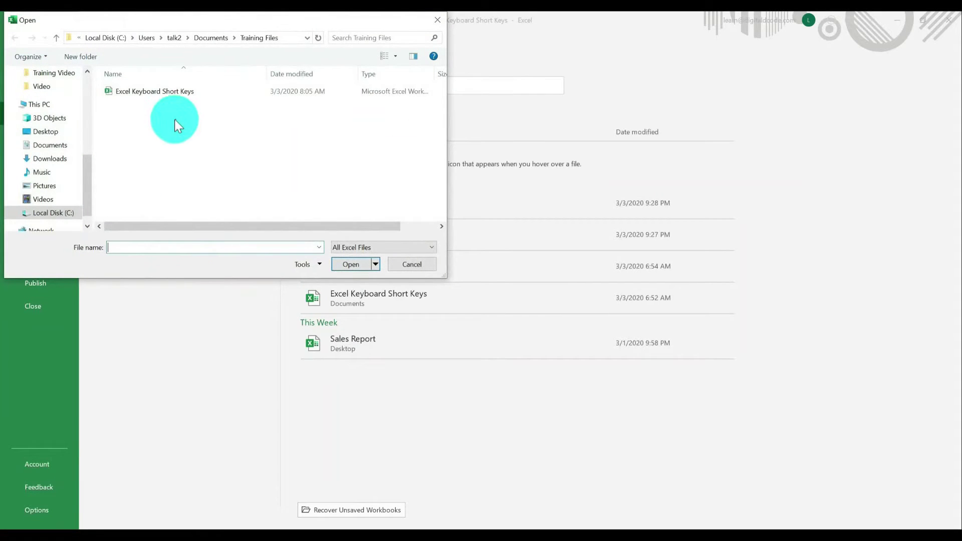
pyautogui.scroll(4, 85, 82)
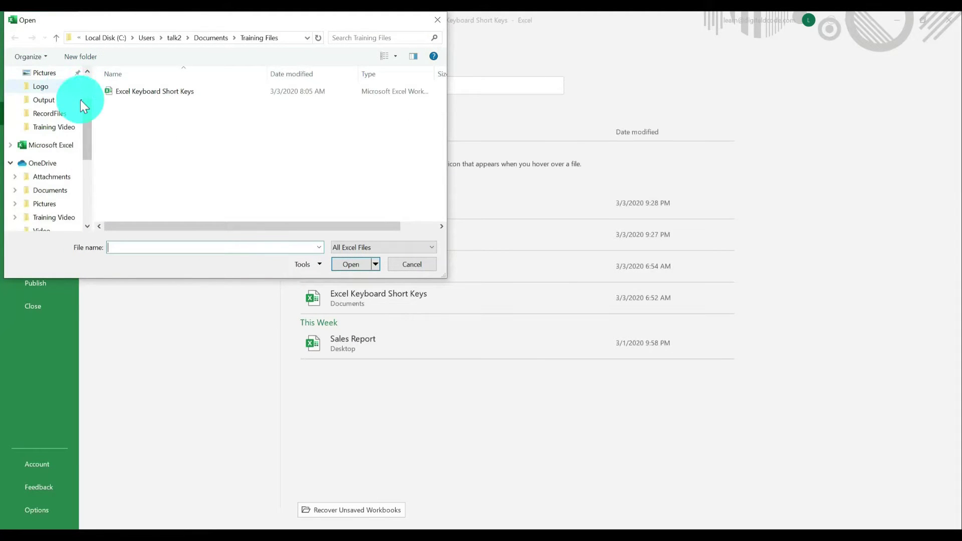
pyautogui.scroll(2, 92, 78)
pyautogui.click(50, 95)
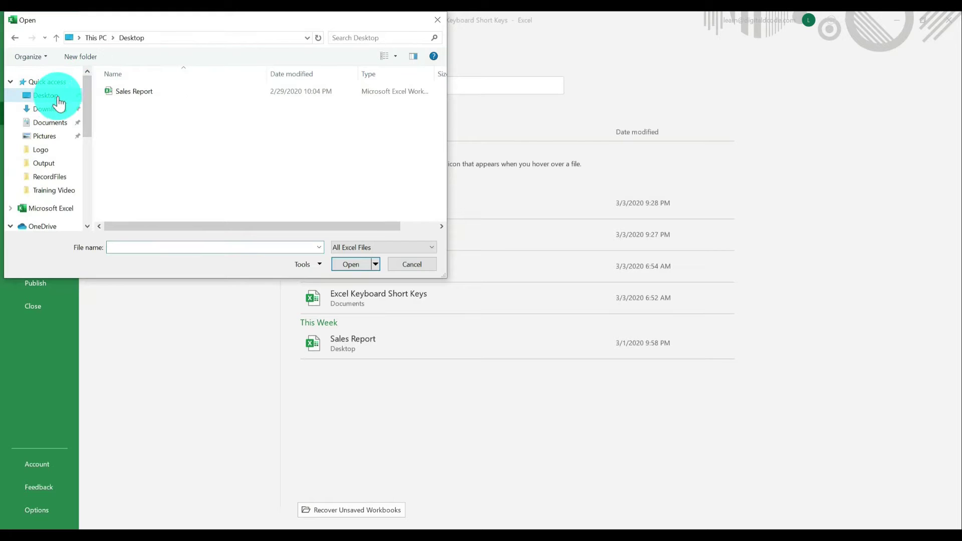
pyautogui.doubleClick(142, 92)
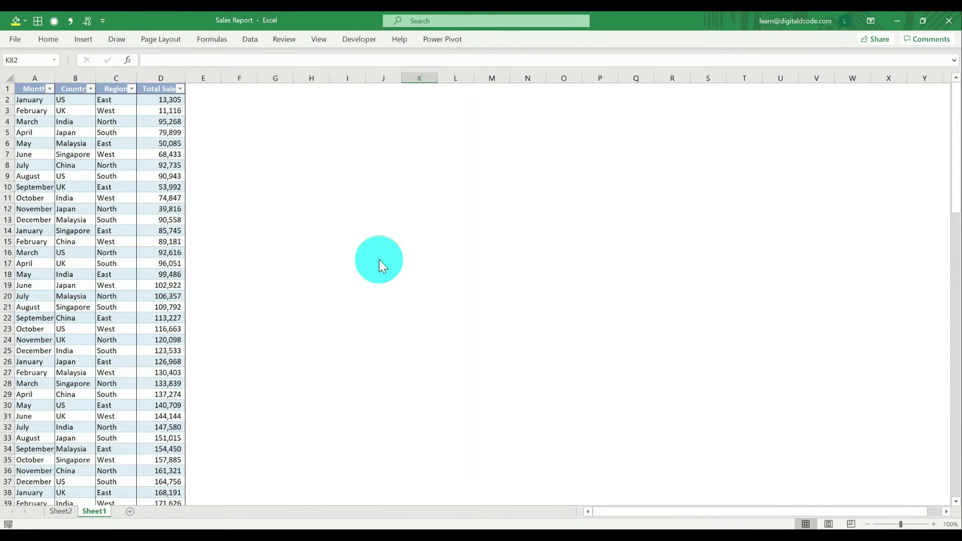
# Return to the Excel Keyboard Short Keys workbook and enter 23 in cell K1.
pyautogui.hotkey('ctrl', 'w')
pyautogui.click(490, 97)
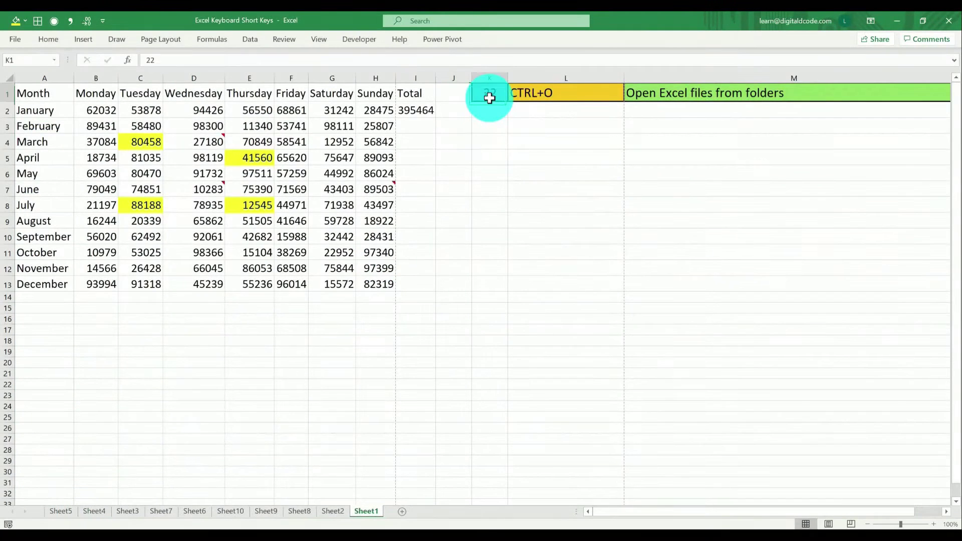
pyautogui.write('23')
pyautogui.press('Return')
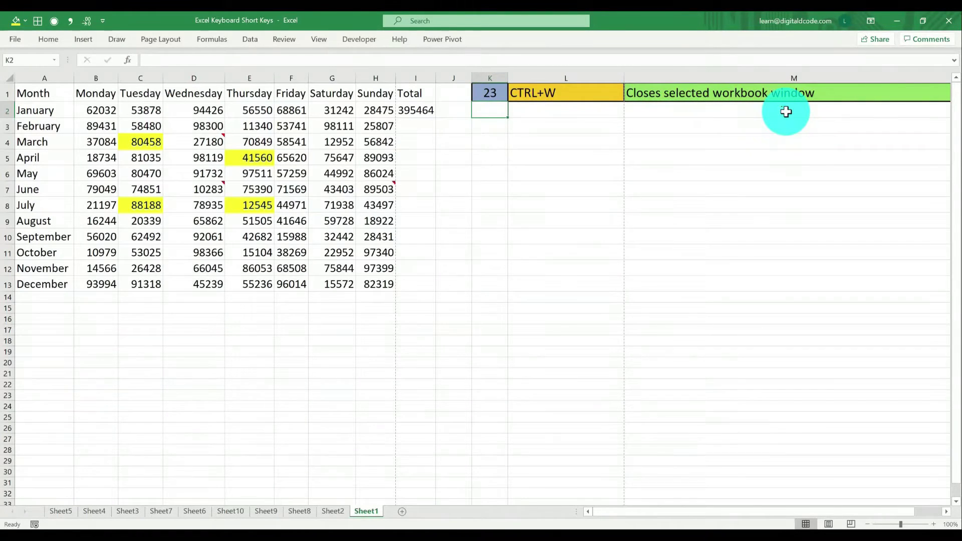
# Switch to the Sales Report workbook and close its window.
pyautogui.click(613, 170)
pyautogui.hotkey('alt', 'Tab')
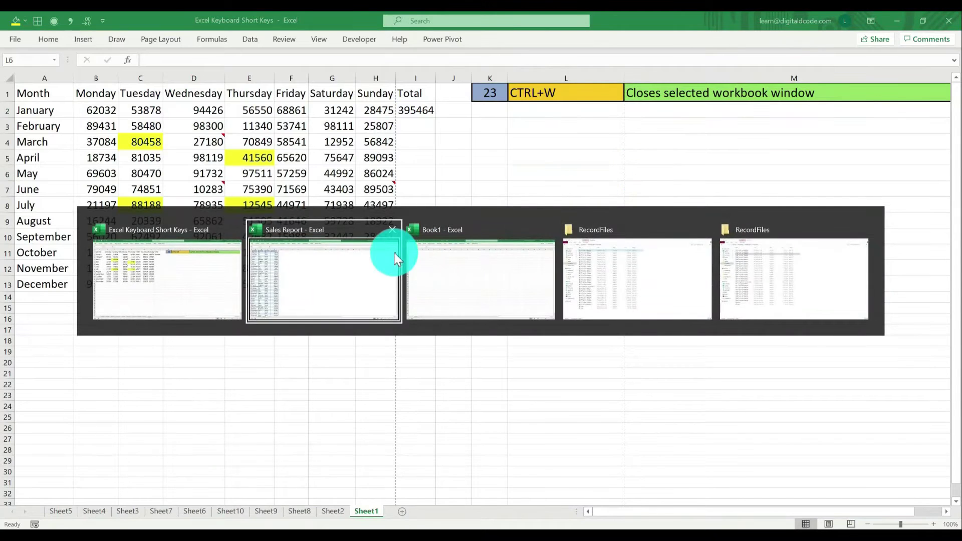
pyautogui.hotkey('alt', 'Tab')
pyautogui.press('Tab')
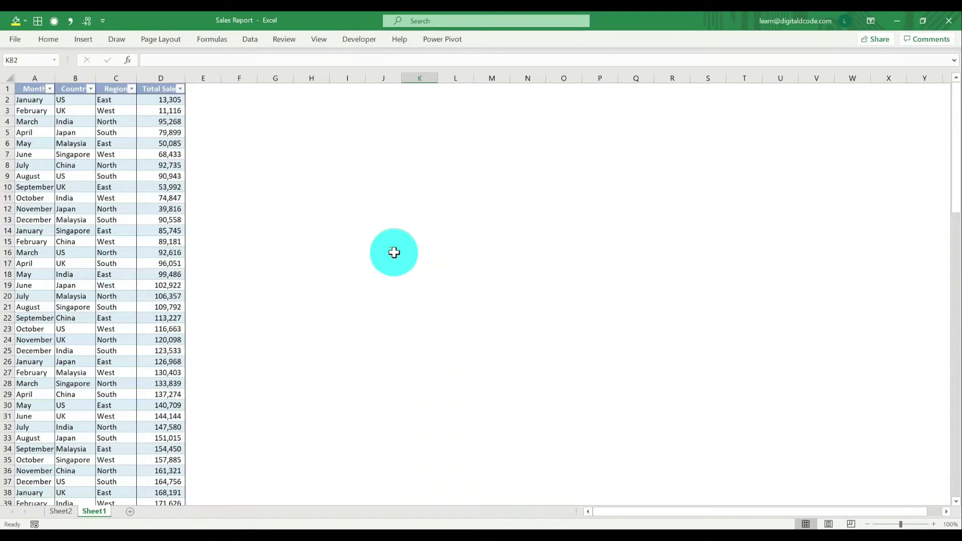
pyautogui.click(393, 253)
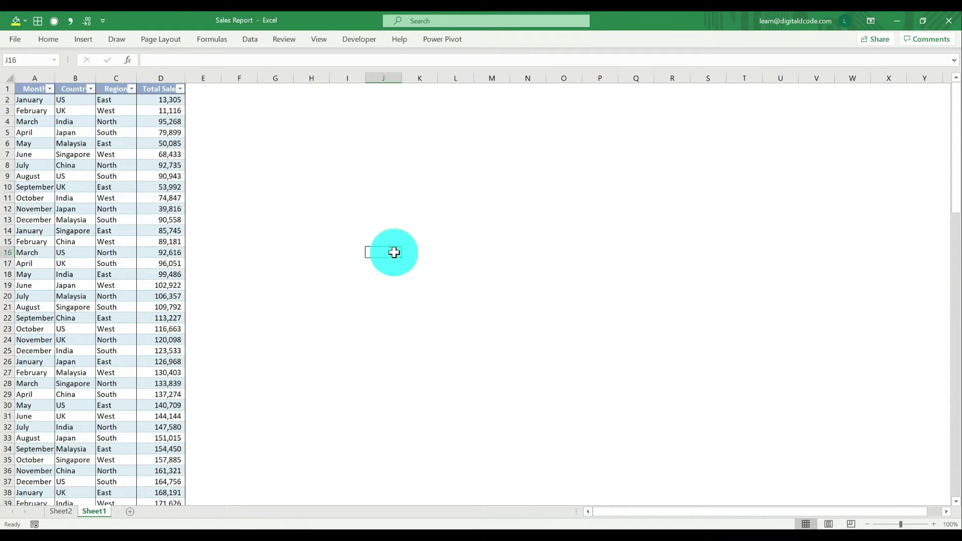
pyautogui.hotkey('ctrl', 'w')
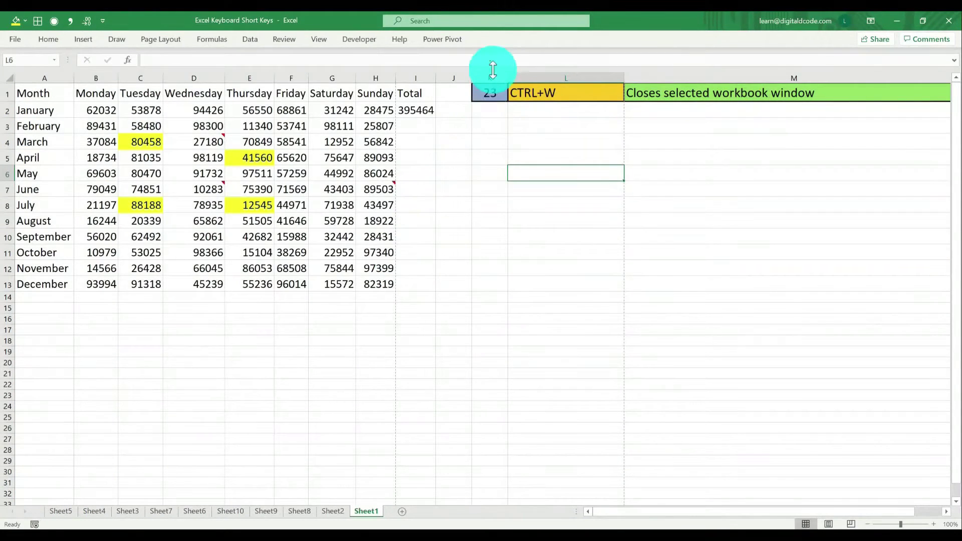
# Enter 24 in cell K1 and make the table's header row A1:I1 bold.
pyautogui.click(491, 90)
pyautogui.write('24')
pyautogui.press('Return')
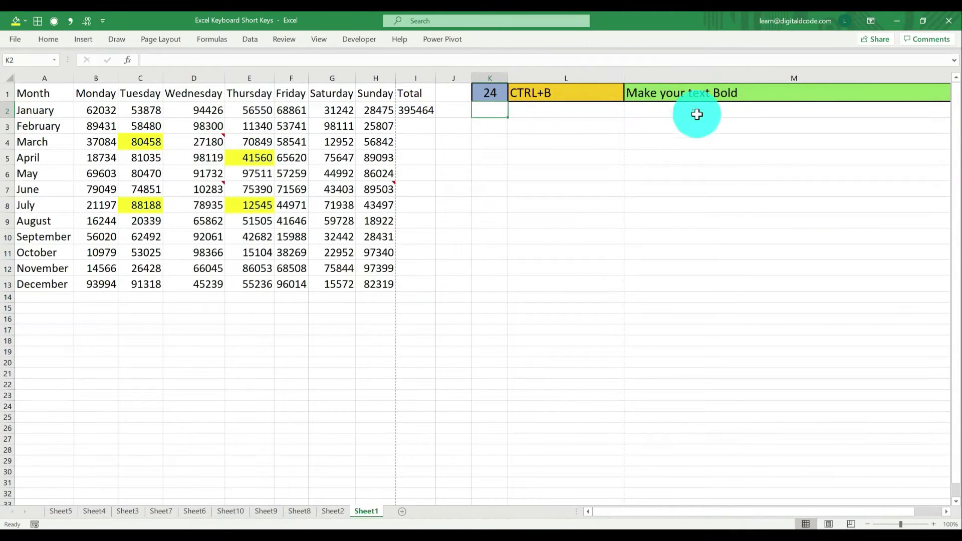
pyautogui.moveTo(334, 147); pyautogui.dragTo(332, 203)
pyautogui.click(419, 93)
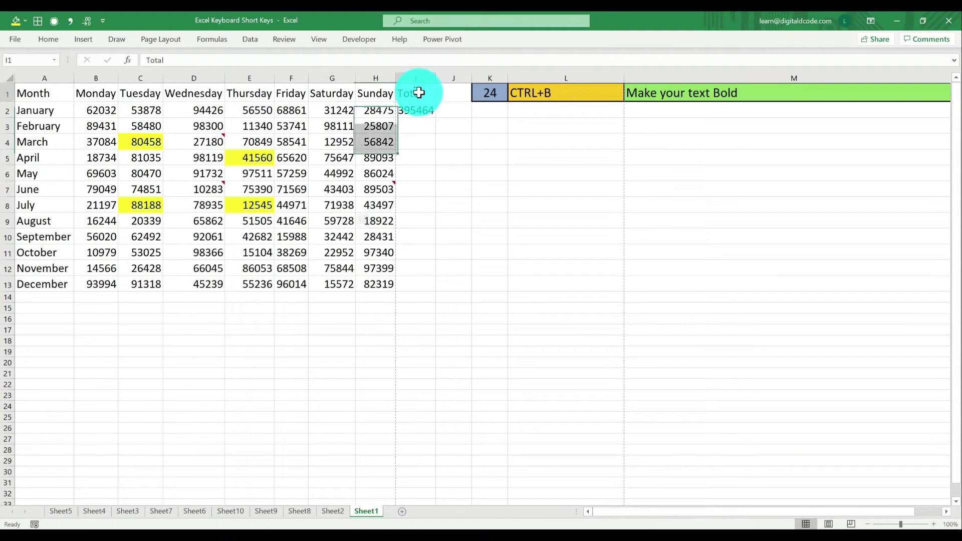
pyautogui.hotkey('ctrl', 'shift', 'Left')
pyautogui.hotkey('ctrl', 'b')
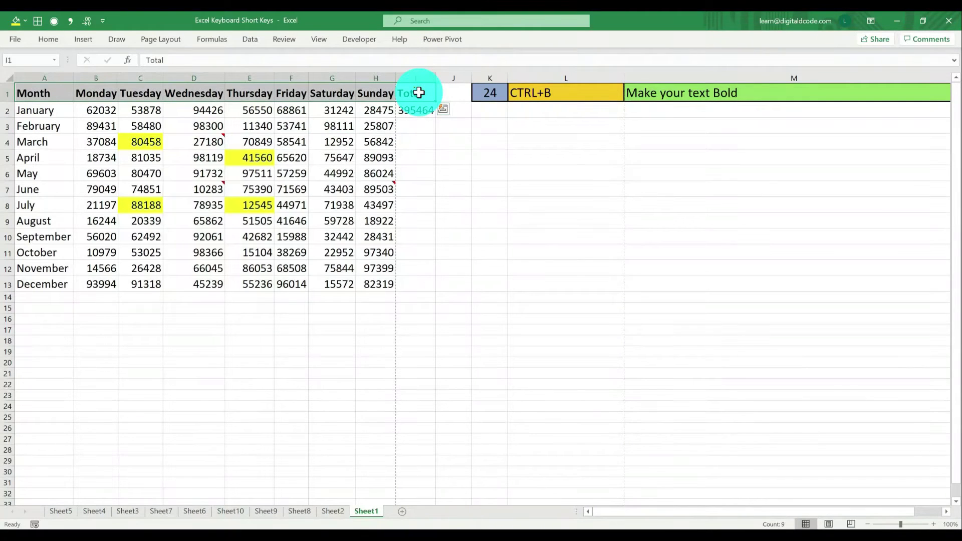
# Enter 25 in cell K1 and underline the Month header in cell A1.
pyautogui.click(491, 92)
pyautogui.write('25')
pyautogui.press('Return')
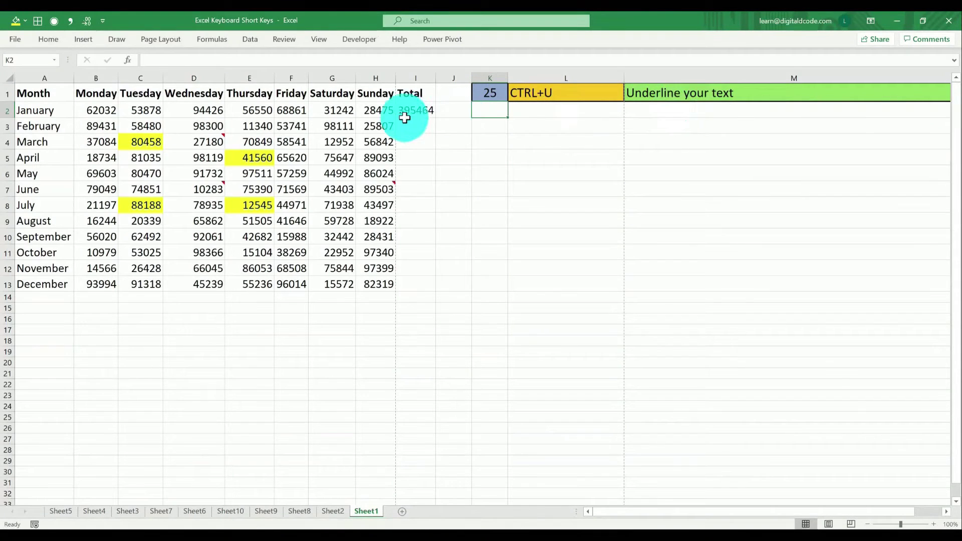
pyautogui.click(58, 98)
pyautogui.hotkey('ctrl', 'u')
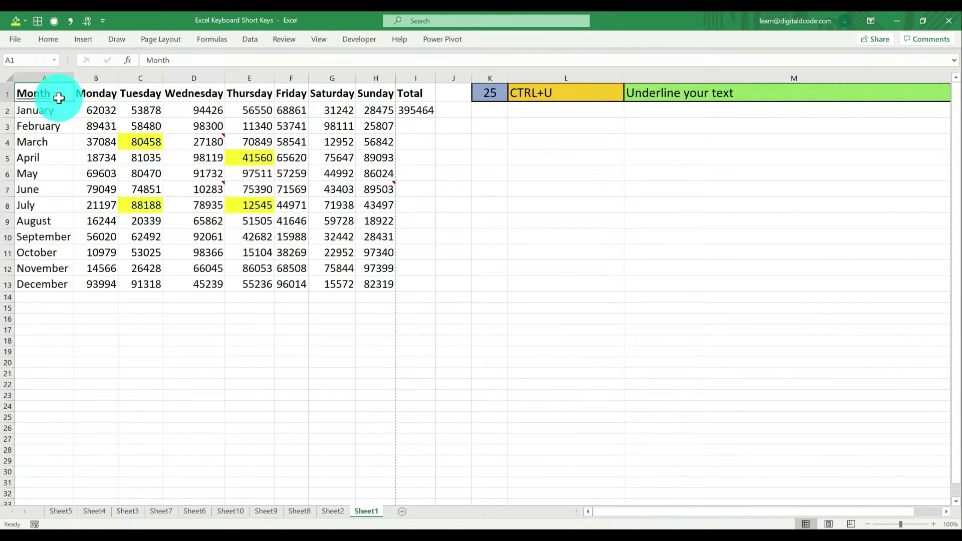
# Enter 26 in cell K1 and save the workbook.
pyautogui.click(493, 93)
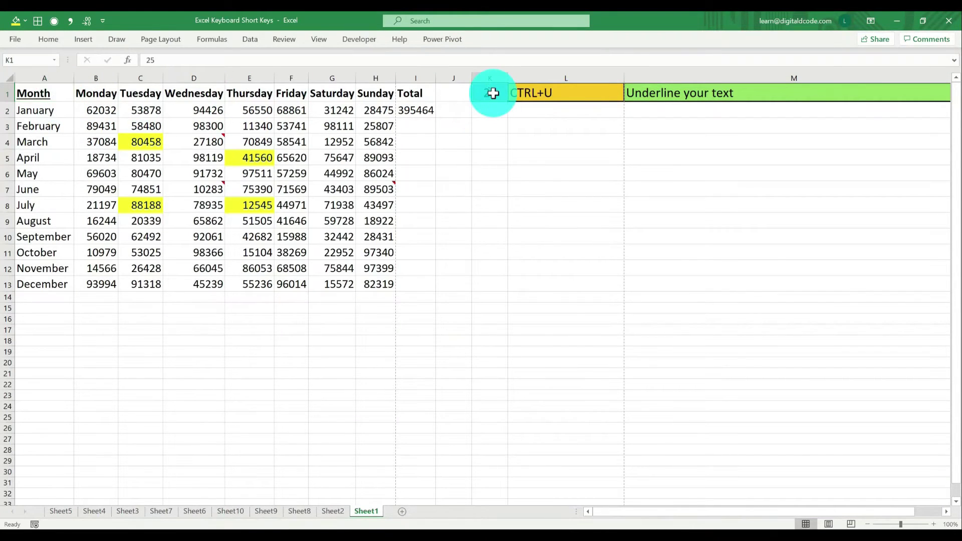
pyautogui.write('26')
pyautogui.press('Return')
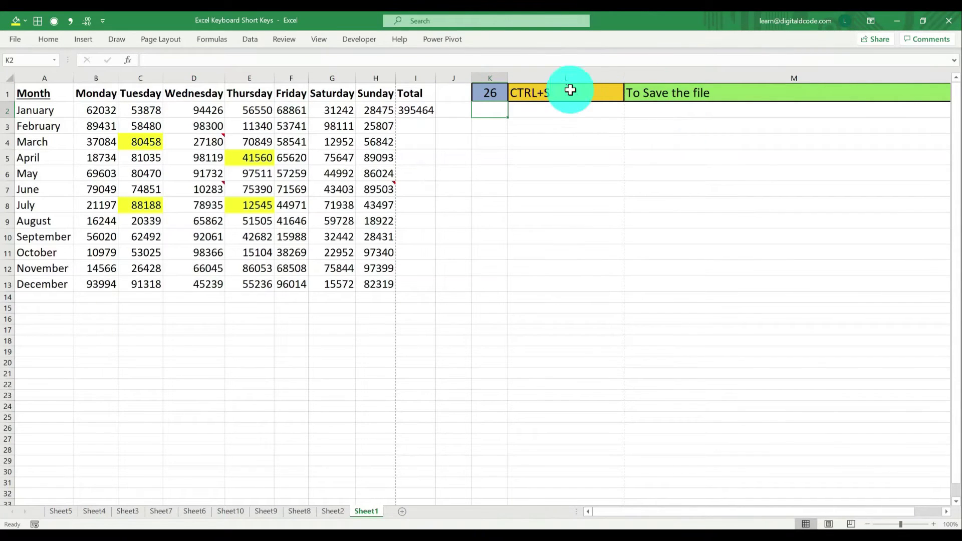
pyautogui.hotkey('ctrl', 's')
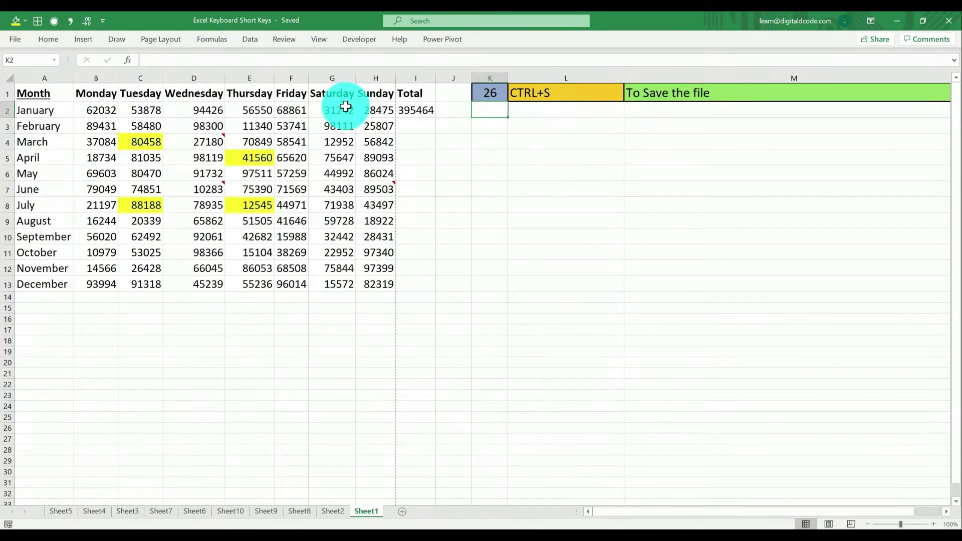
# Enter 27 in cell K1 and move the table A1:I13 by cutting and pasting it at cell A15.
pyautogui.click(497, 91)
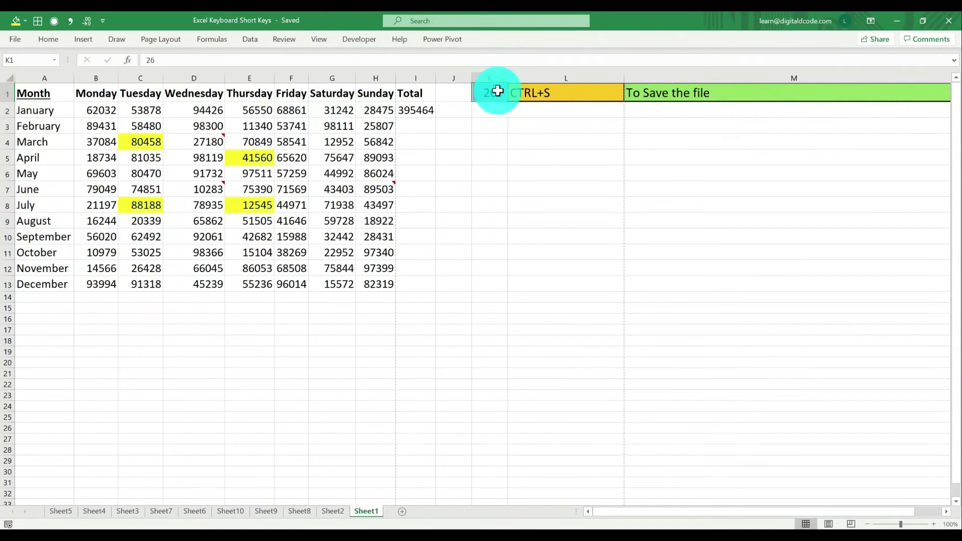
pyautogui.write('2')
pyautogui.press('Return')
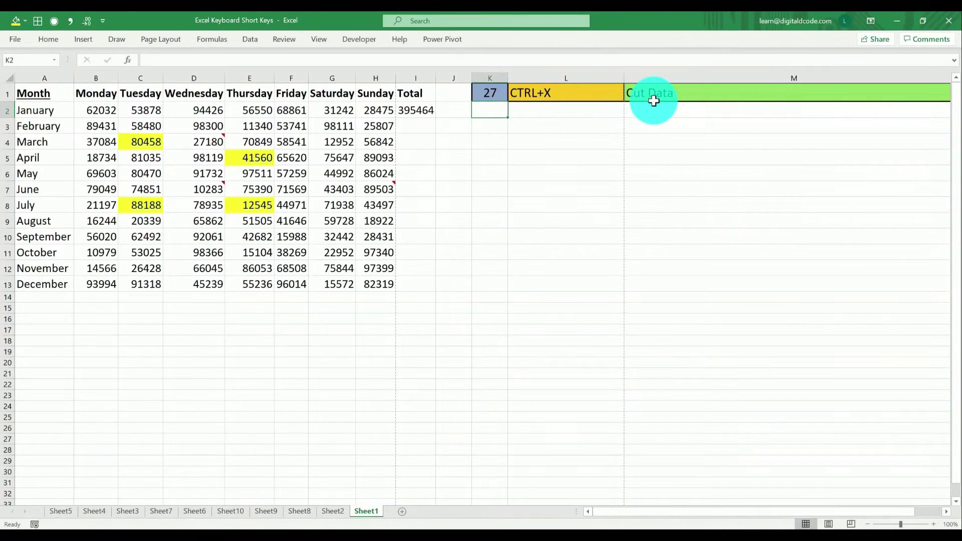
pyautogui.moveTo(44, 94); pyautogui.dragTo(399, 291)
pyautogui.hotkey('ctrl', 'x')
pyautogui.press('Down')
pyautogui.hotkey('ctrl', 'Down')
pyautogui.press('Down')
pyautogui.press('Down')
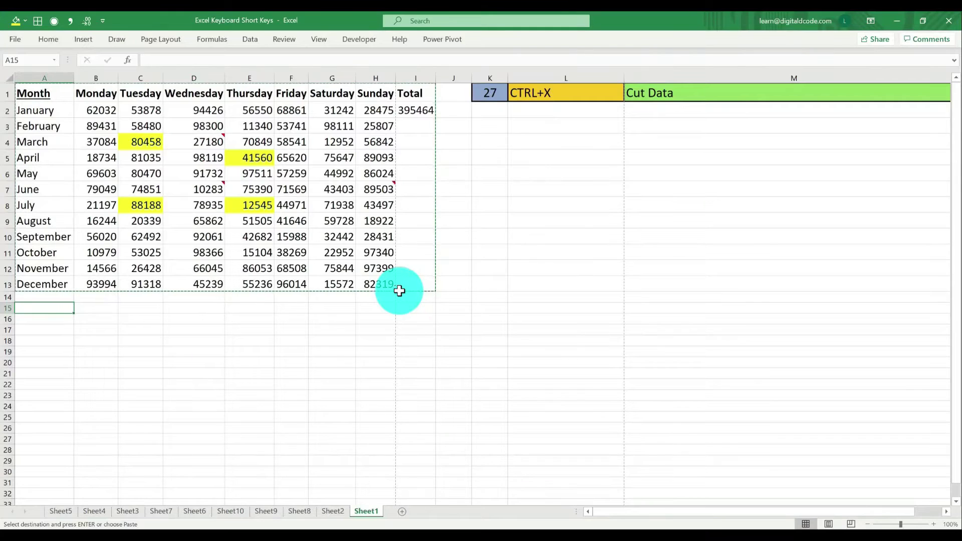
pyautogui.hotkey('ctrl', 'v')
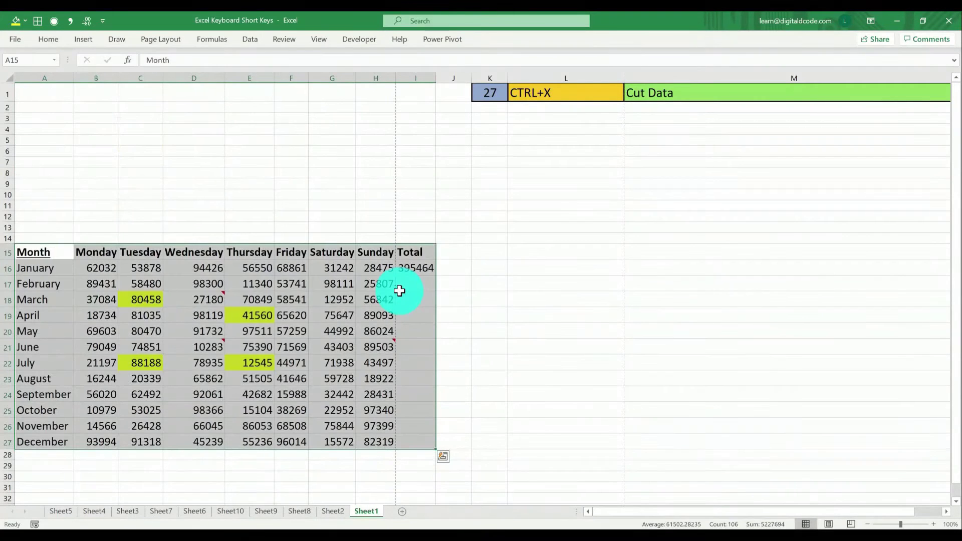
# Cut the table at A15:I27 and paste it back at cell A1.
pyautogui.hotkey('ctrl', 'x')
pyautogui.hotkey('ctrl', 'Home')
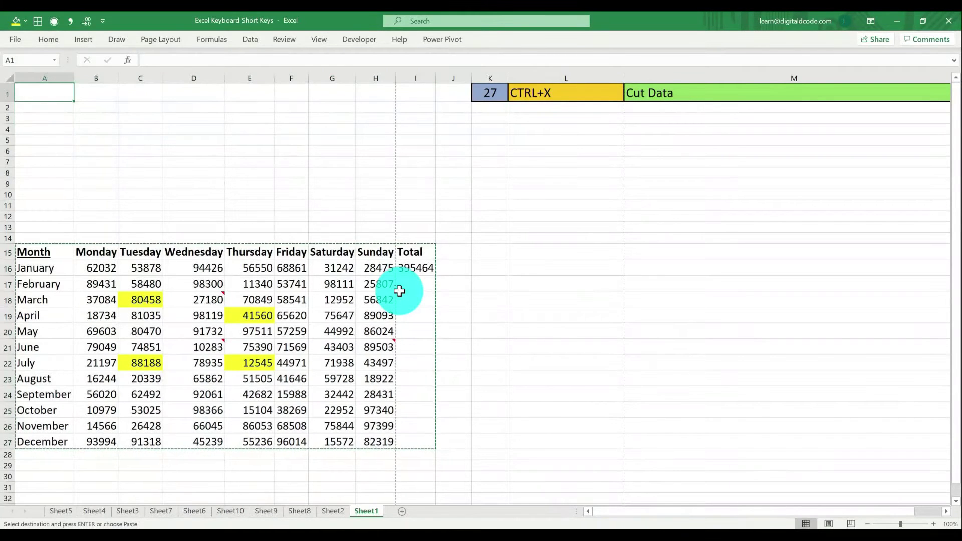
pyautogui.hotkey('ctrl', 'v')
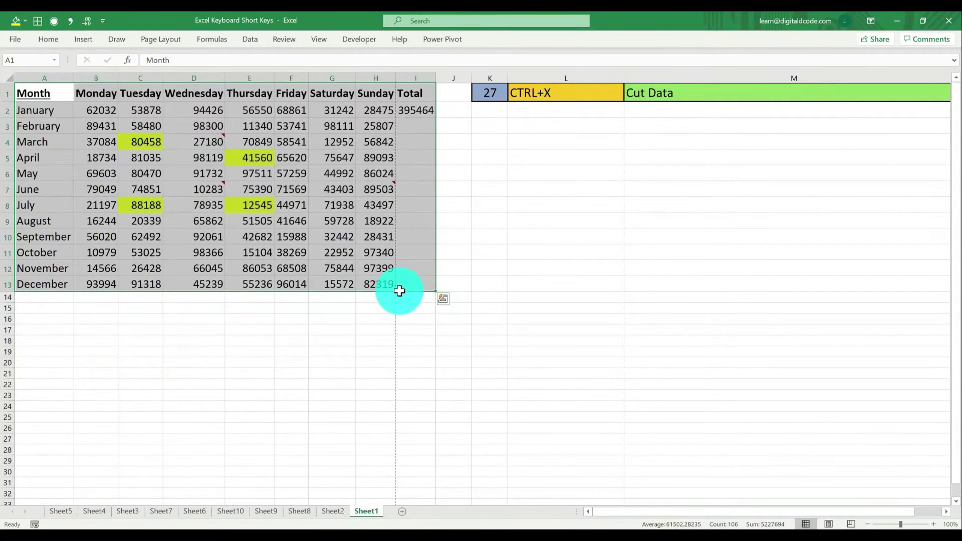
# Enter 28 in cell K1 and copy the table A1:I13.
pyautogui.click(490, 97)
pyautogui.write('28')
pyautogui.press('Return')
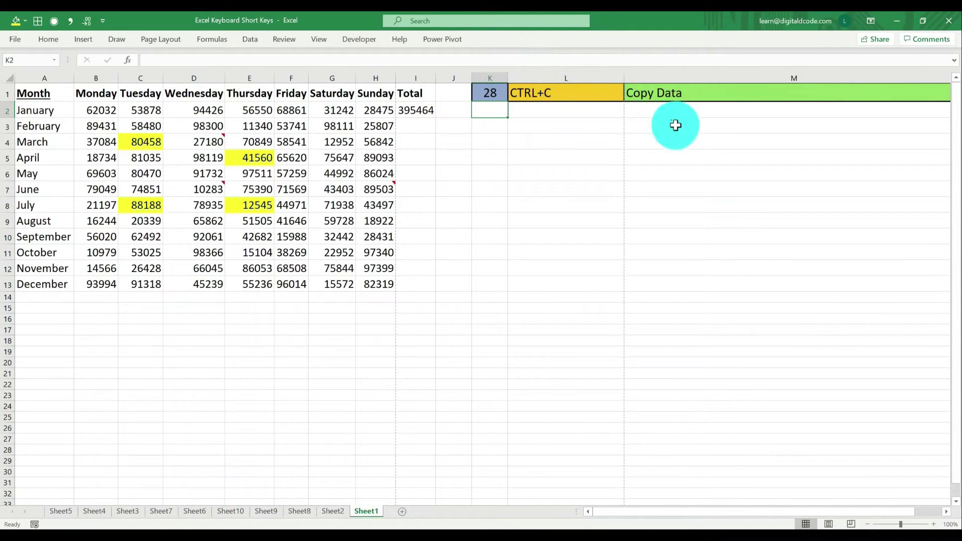
pyautogui.hotkey('ctrl', 'Home')
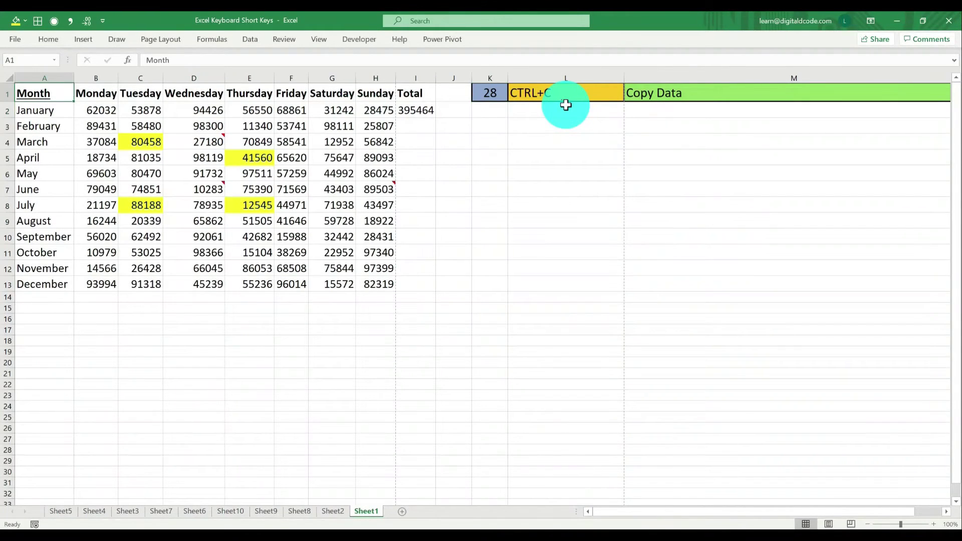
pyautogui.hotkey('ctrl', 'shift', 'Right')
pyautogui.hotkey('ctrl', 'shift', 'Down')
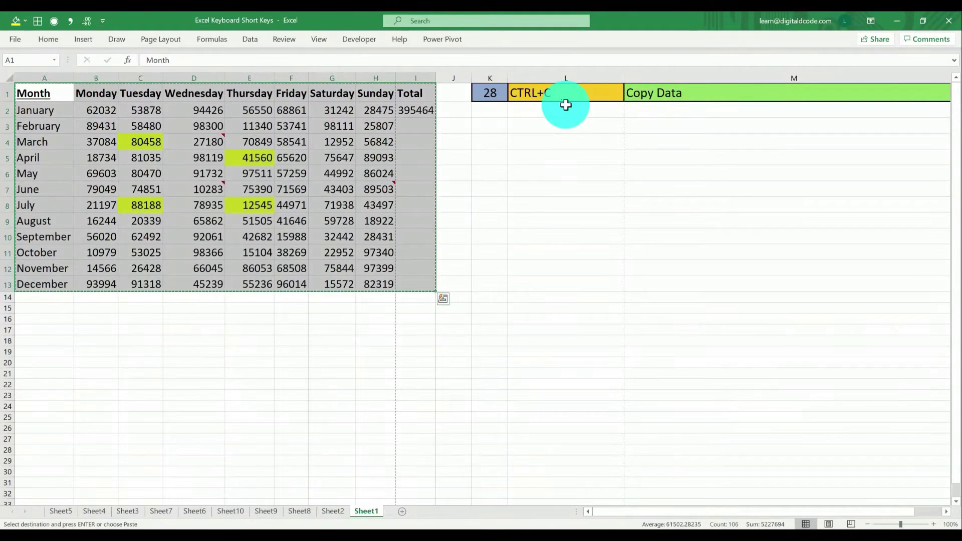
# Paste the copied table at cell A1 of Sheet2 and autofit its column widths.
pyautogui.hotkey('ctrl', 'pageup')
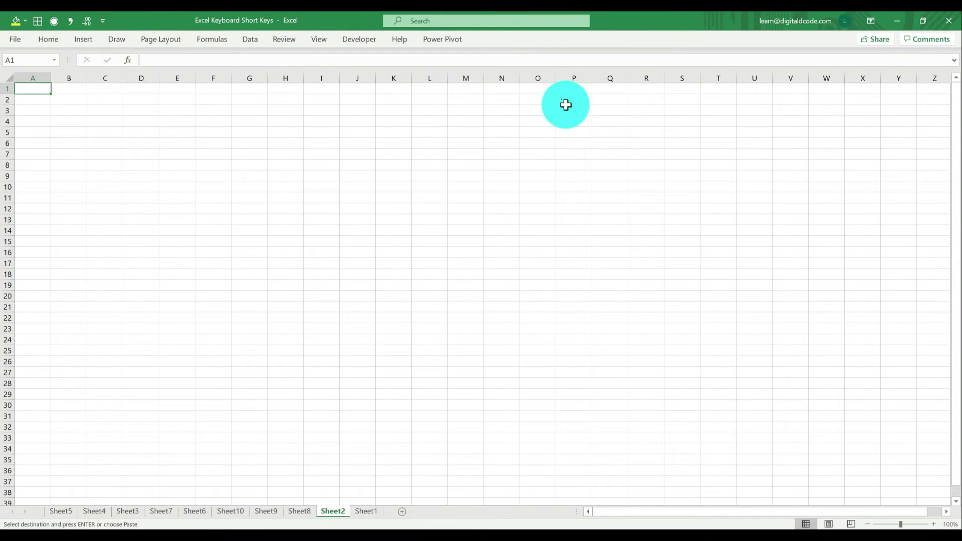
pyautogui.hotkey('ctrl', 'v')
pyautogui.hotkey('alt', 'h')
pyautogui.press('o')
pyautogui.press('i')
# Paste a second copy of the table below the first one on Sheet2 and return to Sheet1.
pyautogui.hotkey('ctrl', 'c')
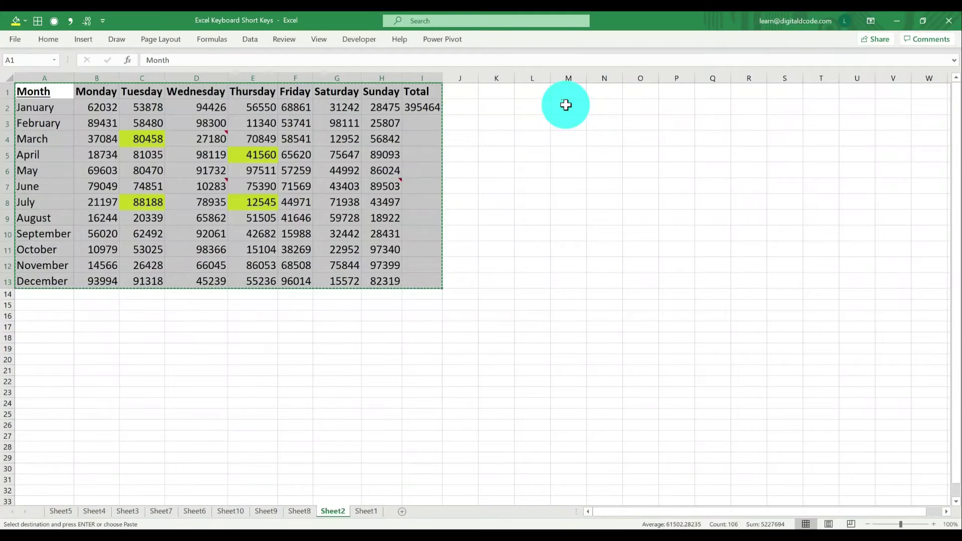
pyautogui.hotkey('ctrl', 'Down')
pyautogui.press('Down')
pyautogui.press('Down')
pyautogui.press('Down')
pyautogui.hotkey('ctrl', 'v')
pyautogui.press('Escape')
pyautogui.hotkey('ctrl', 'pagedown')
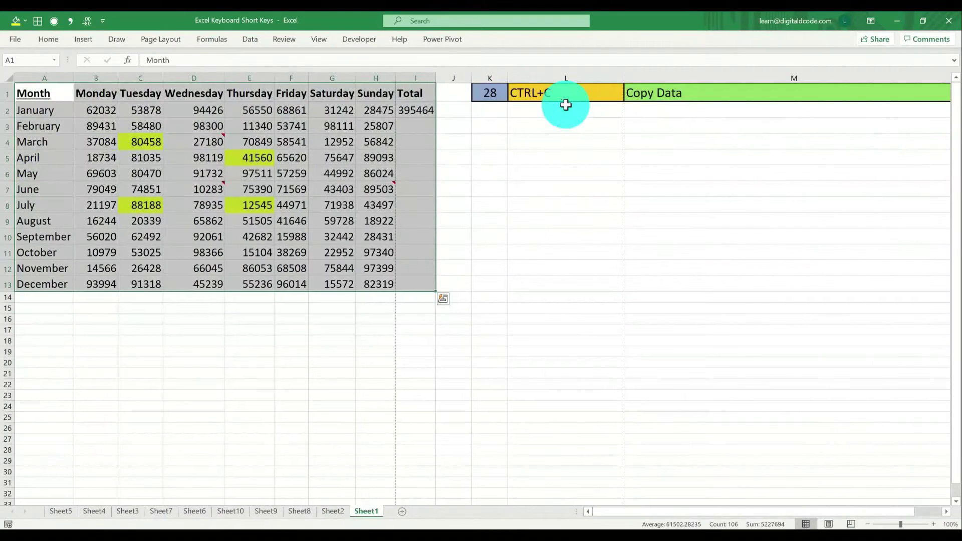
# Enter 29 in cell K1, and replace it with 30.
pyautogui.click(496, 90)
pyautogui.write('29')
pyautogui.hotkey('ctrl', 'Return')
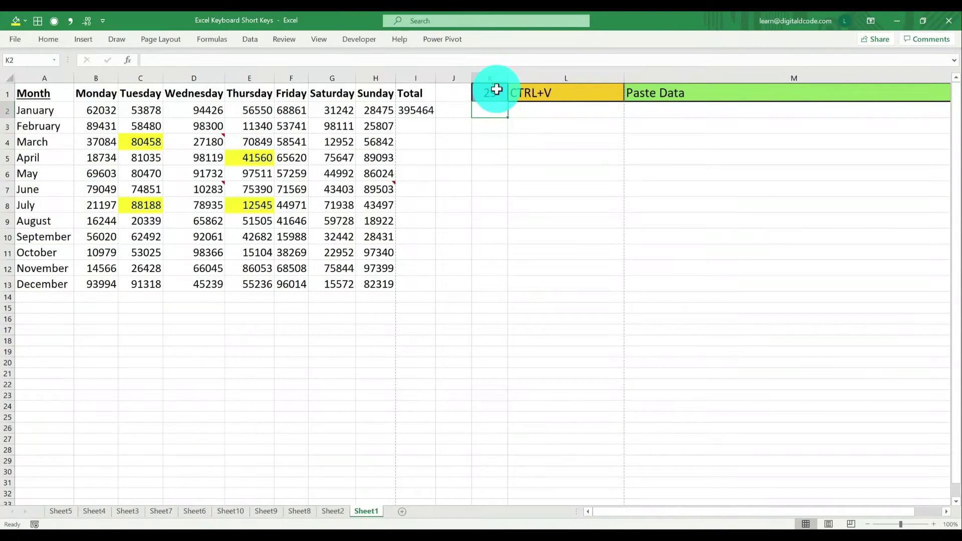
pyautogui.write('30')
pyautogui.press('Return')
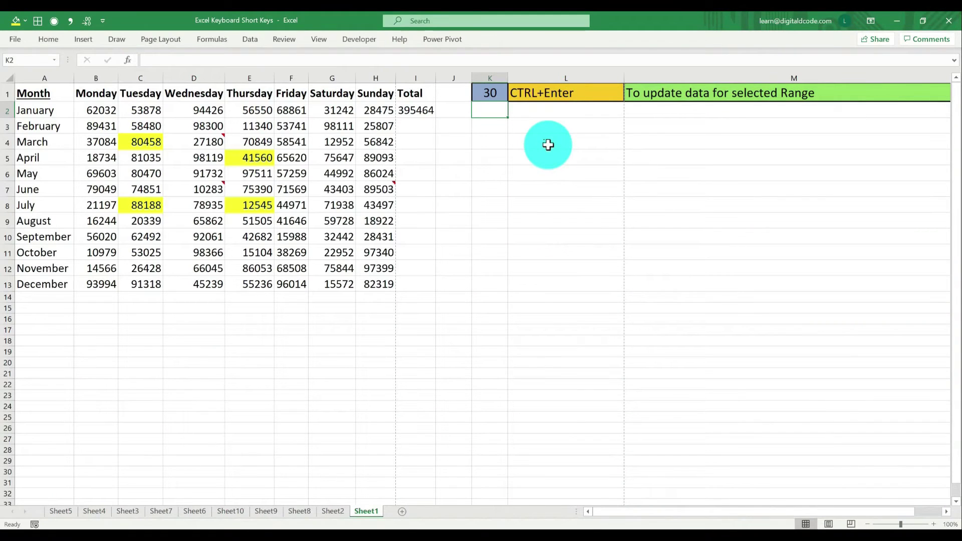
# Select L4:L14, enter 10000 in the first cell only, and clear that cell.
pyautogui.moveTo(549, 144); pyautogui.dragTo(552, 297)
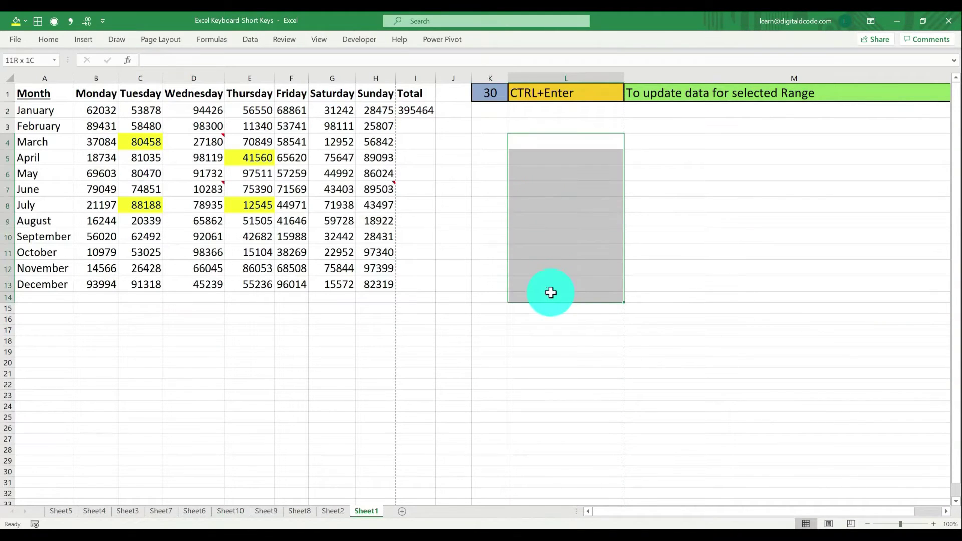
pyautogui.write('10000')
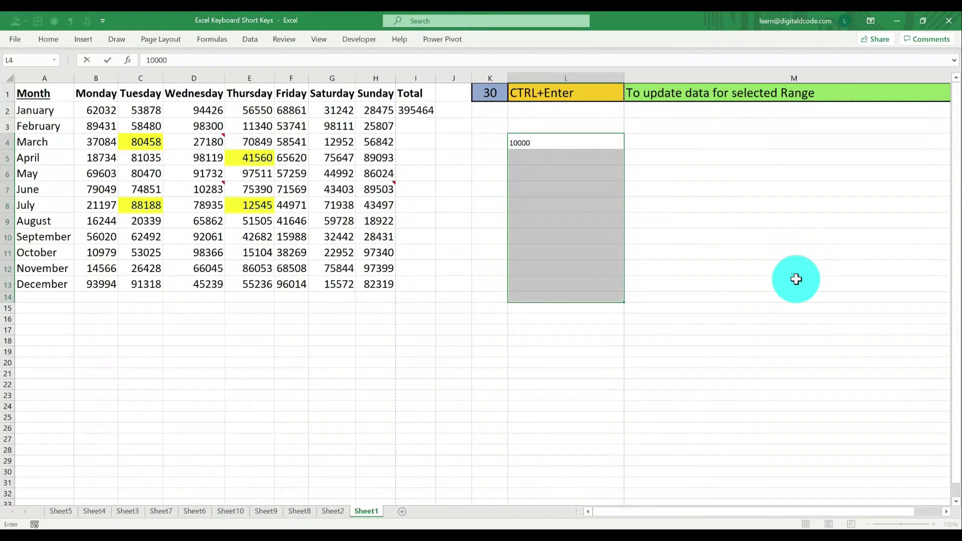
pyautogui.press('Return')
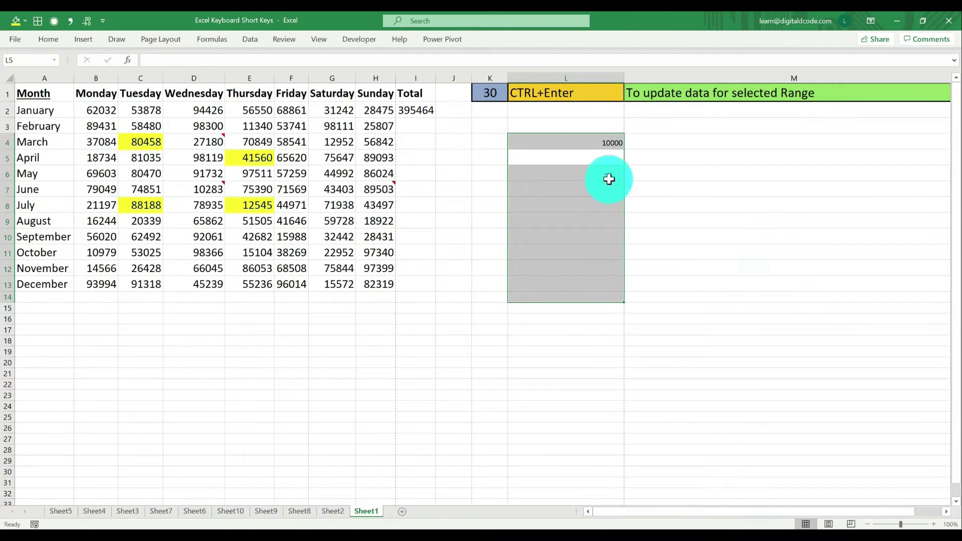
pyautogui.click(578, 144)
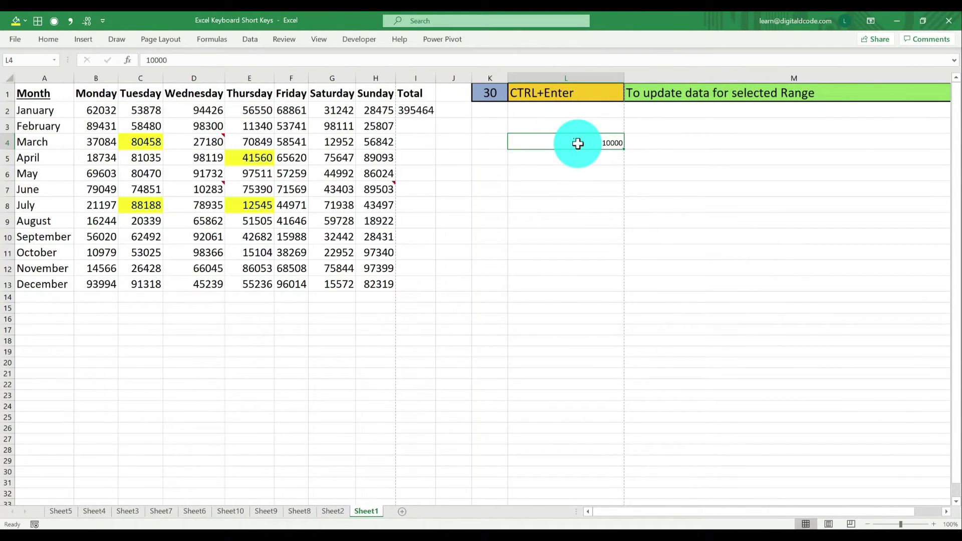
pyautogui.press('Delete')
# Fill every cell of the range L4:L14 with 1000 in a single entry.
pyautogui.hotkey('shift', 'Down')
pyautogui.hotkey('shift', 'Down')
pyautogui.hotkey('shift', 'Down')
pyautogui.hotkey('shift', 'Down')
pyautogui.hotkey('shift', 'Down')
pyautogui.hotkey('shift', 'Down')
pyautogui.hotkey('shift', 'Down')
pyautogui.hotkey('shift', 'Down')
pyautogui.hotkey('shift', 'Down')
pyautogui.hotkey('shift', 'Down')
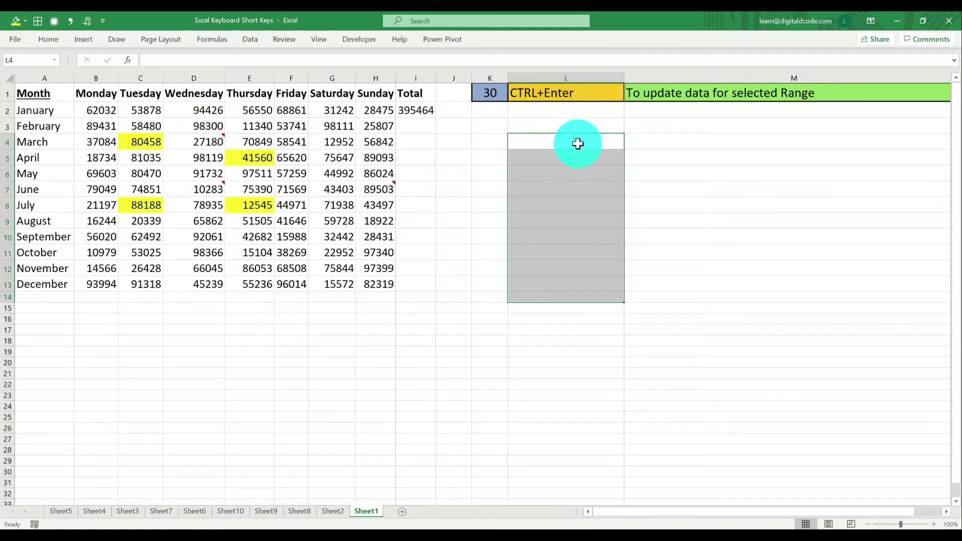
pyautogui.write('1000')
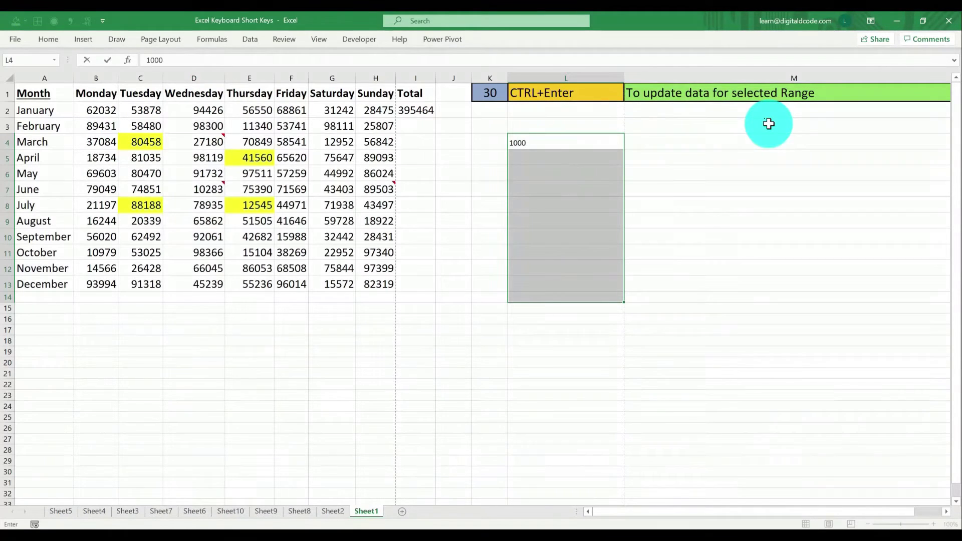
pyautogui.hotkey('ctrl', 'Return')
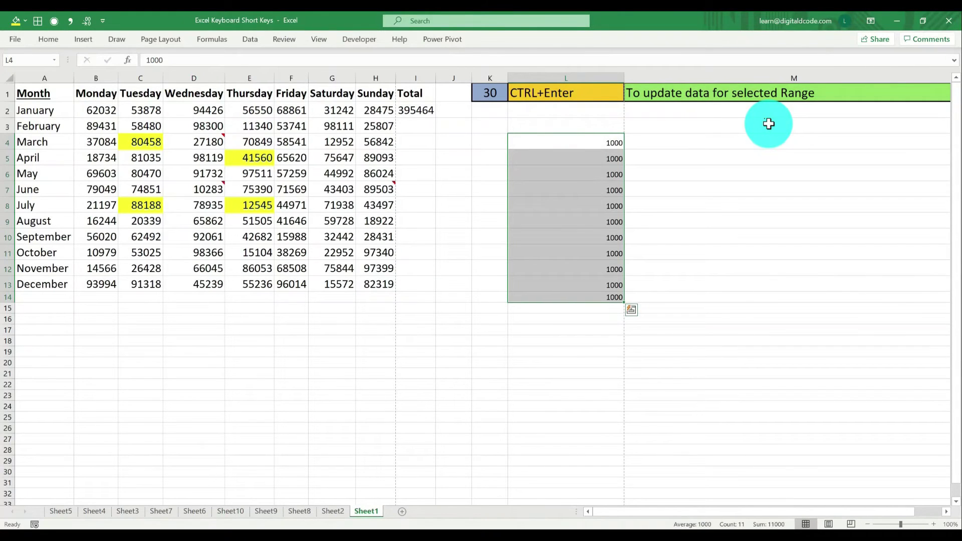
# Fill the range L3:N3 with xxx in a single entry.
pyautogui.press('Up')
pyautogui.hotkey('shift', 'Right')
pyautogui.hotkey('shift', 'Right')
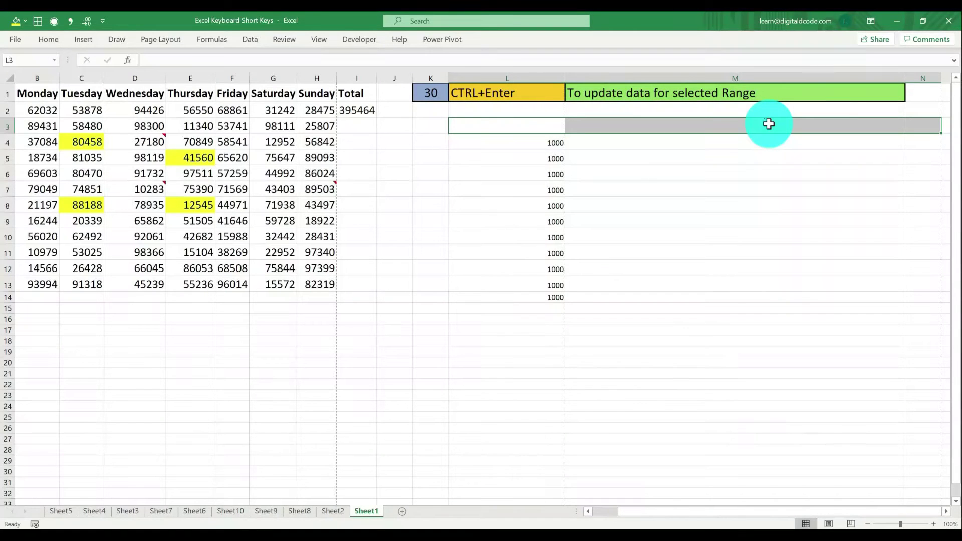
pyautogui.write('xxx')
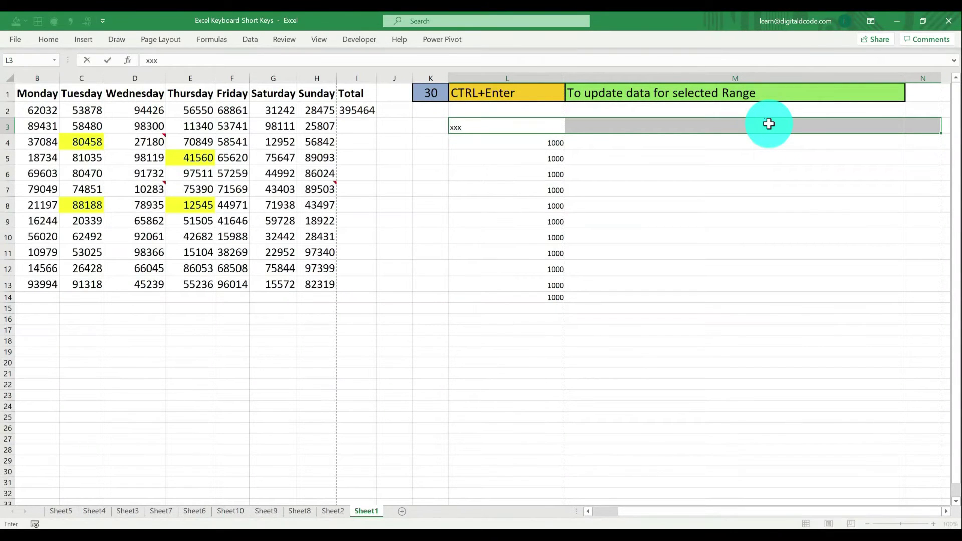
pyautogui.hotkey('ctrl', 'Return')
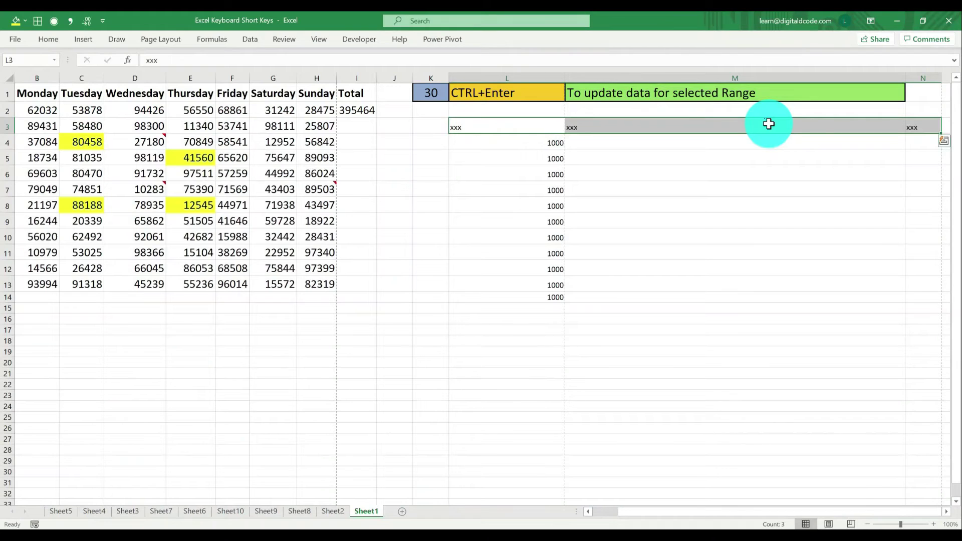
# Enter 31 in cell K1.
pyautogui.press('Up')
pyautogui.press('Up')
pyautogui.press('Left')
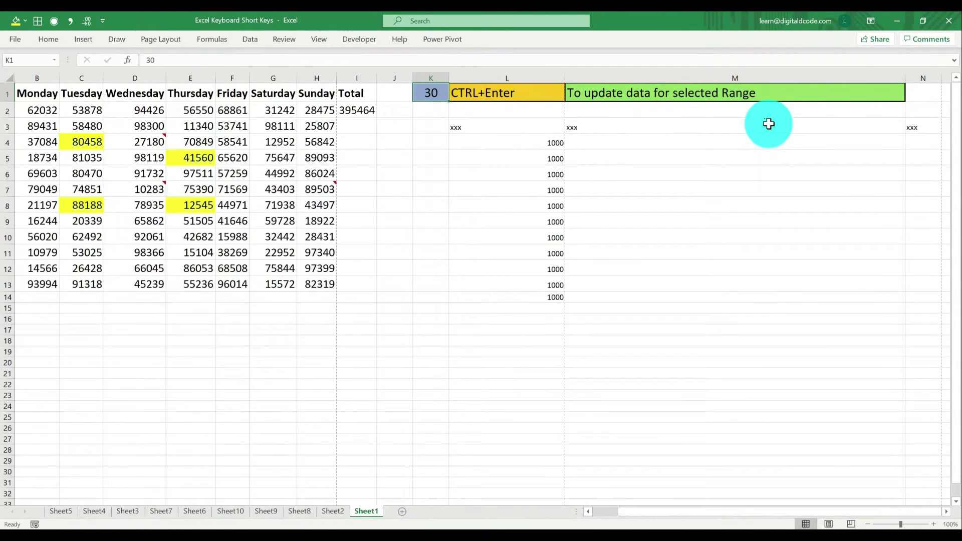
pyautogui.hscroll(-1, 769, 124)
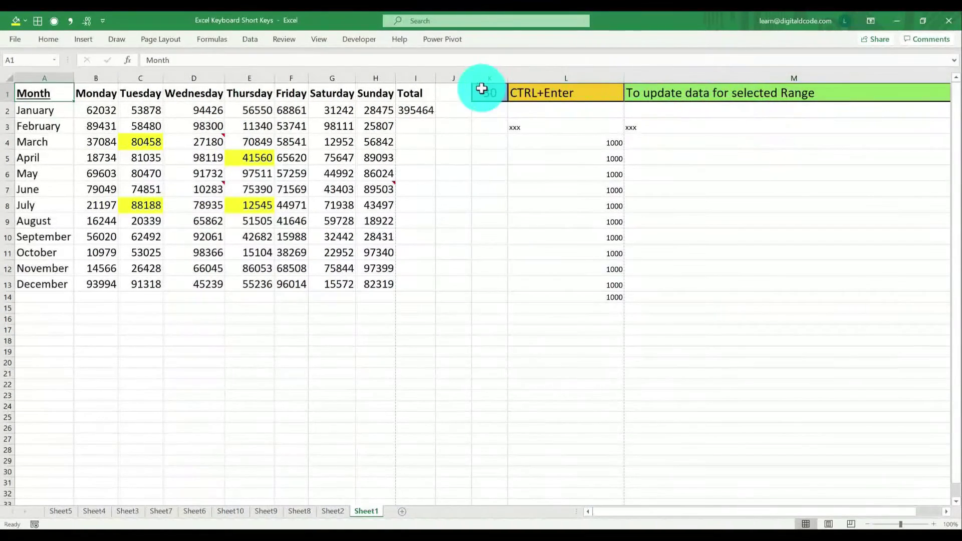
pyautogui.write('31')
pyautogui.press('Return')
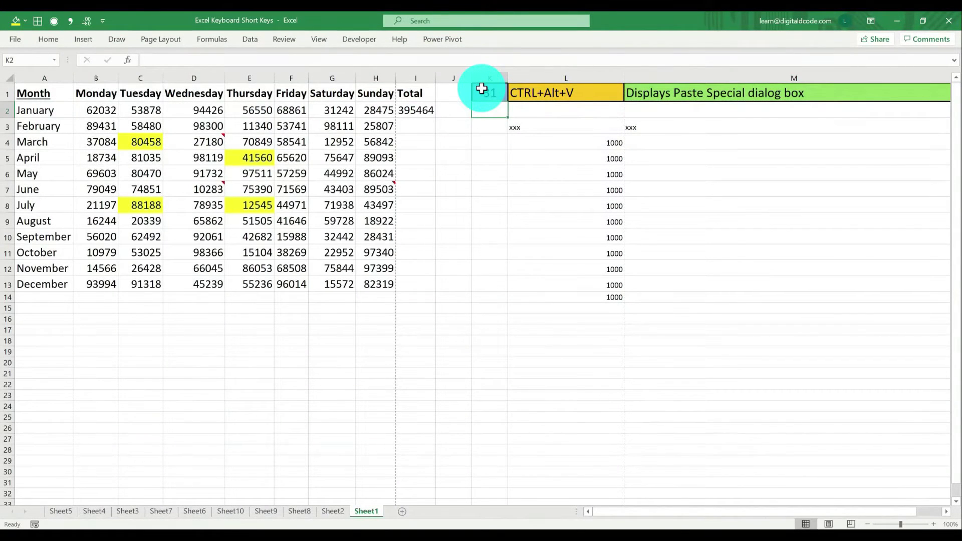
# Copy the January total in I2 and paste only its value into K4 with Paste Special.
pyautogui.click(415, 111)
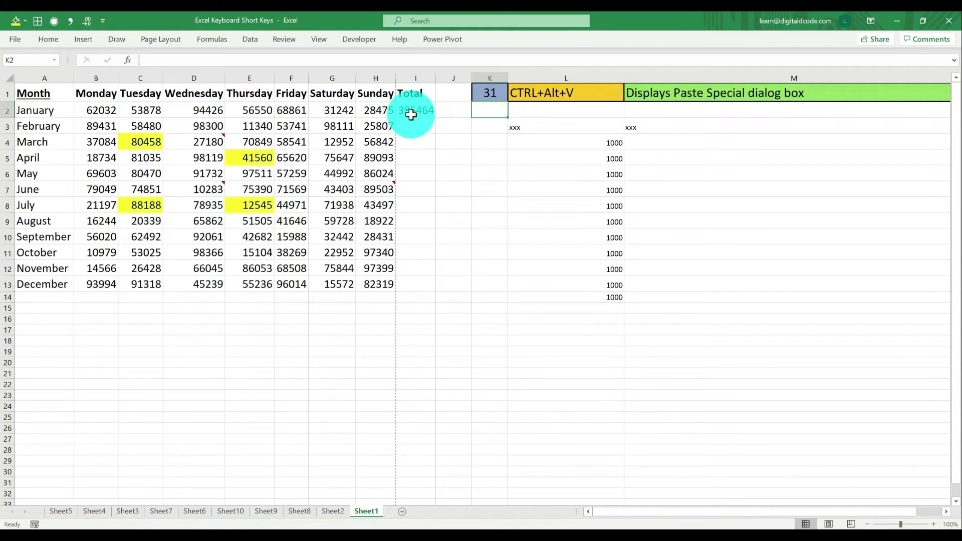
pyautogui.hotkey('ctrl', 'c')
pyautogui.click(496, 142)
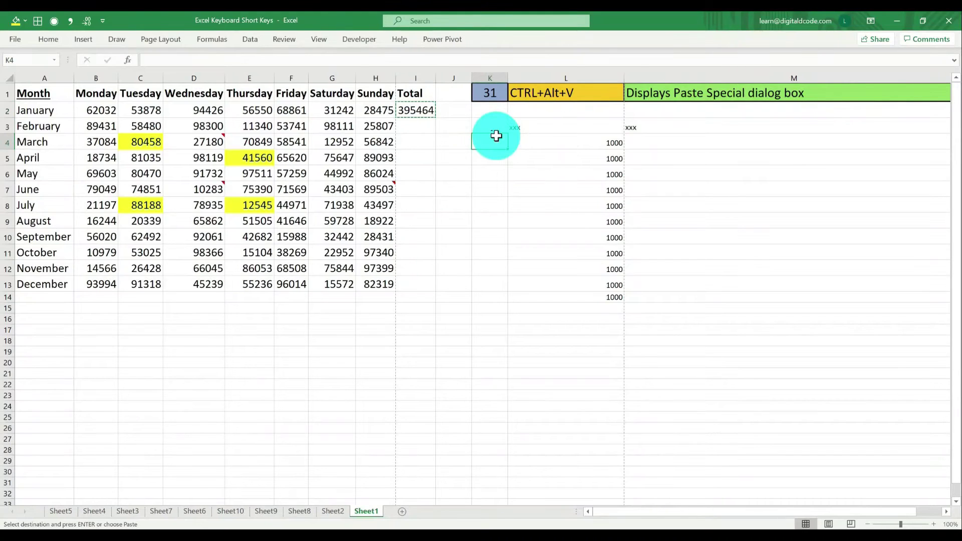
pyautogui.click(52, 40)
pyautogui.click(16, 82)
pyautogui.click(53, 219)
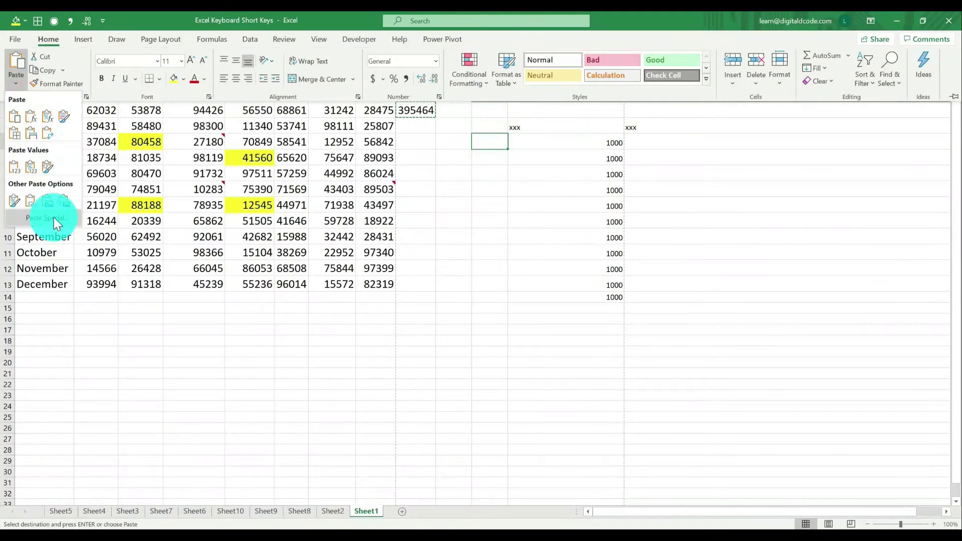
pyautogui.click(124, 155)
pyautogui.click(230, 280)
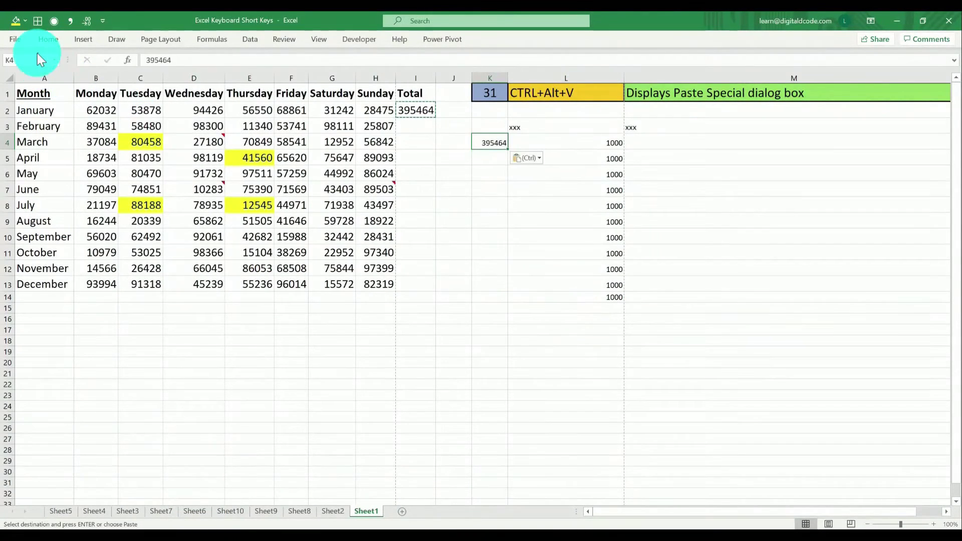
# Open the Paste Special dialog again for K4 and close it without pasting.
pyautogui.click(50, 44)
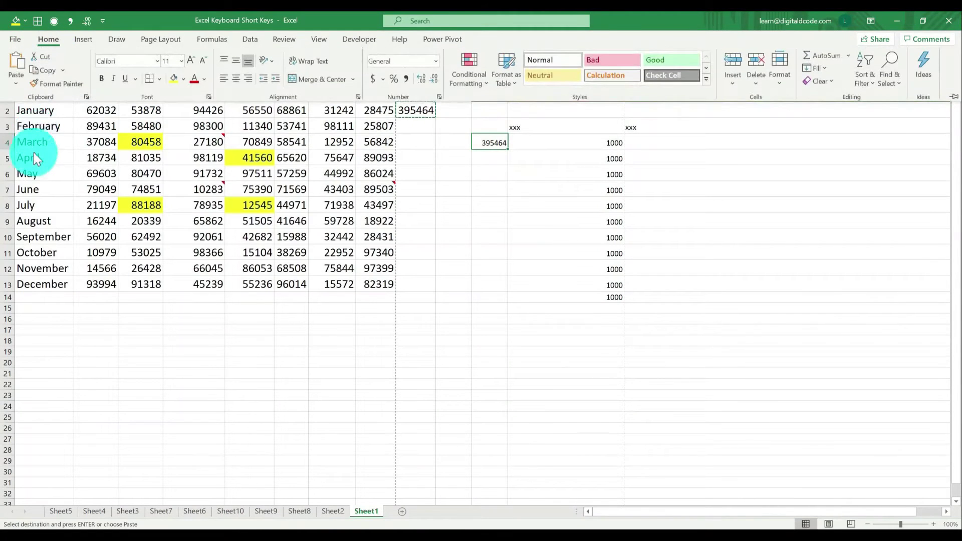
pyautogui.click(18, 80)
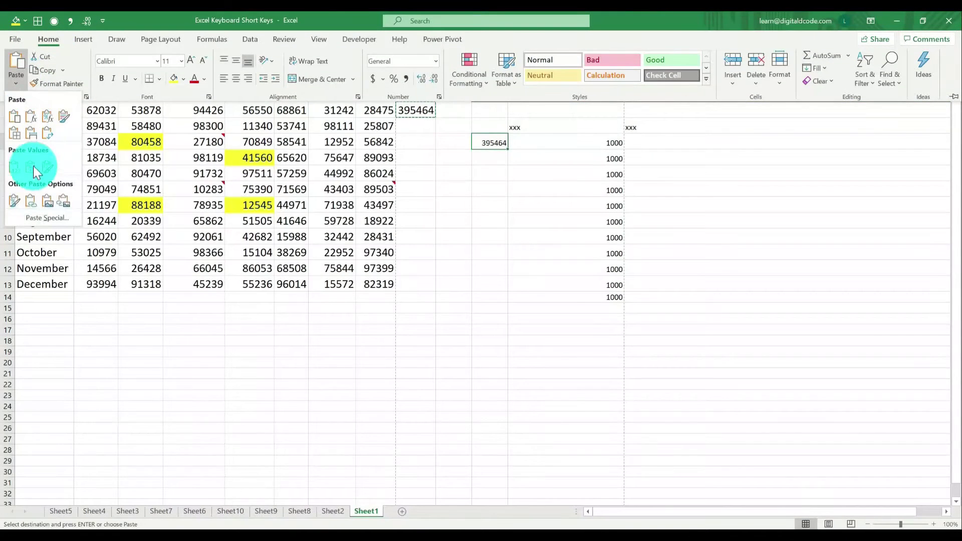
pyautogui.click(47, 218)
pyautogui.moveTo(191, 105); pyautogui.dragTo(200, 144)
pyautogui.click(375, 191)
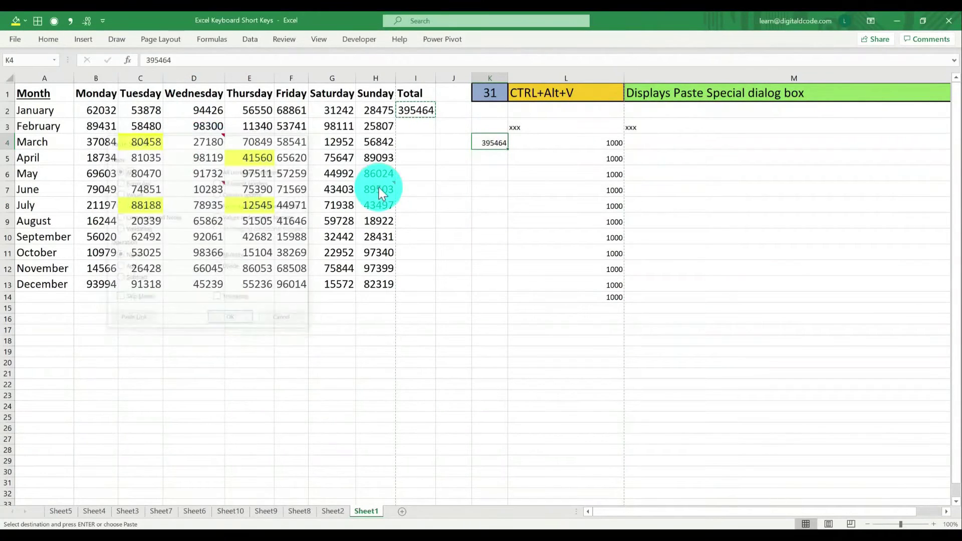
pyautogui.press('Escape')
# Paste only the value of the copied January total into K5 with Paste Special.
pyautogui.click(495, 159)
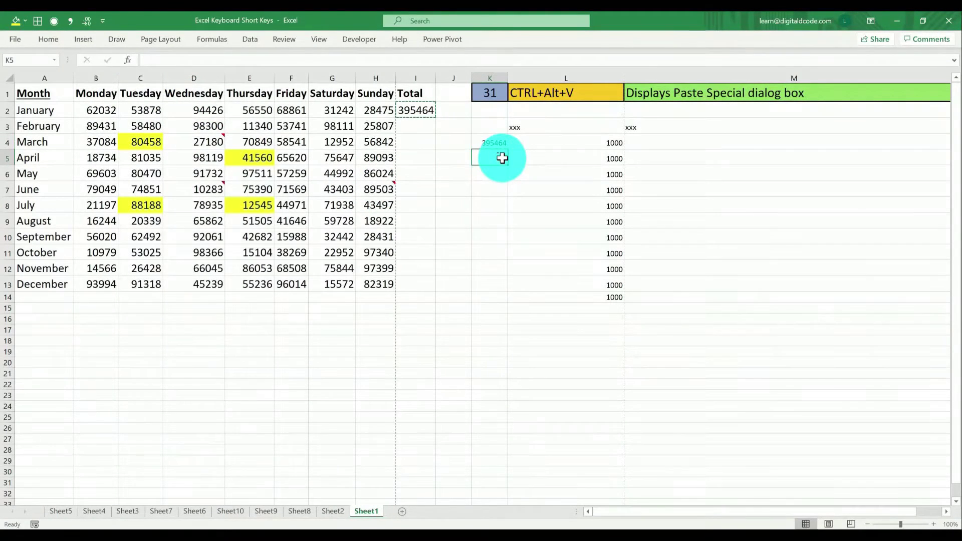
pyautogui.hotkey('ctrl', 'alt', 'v')
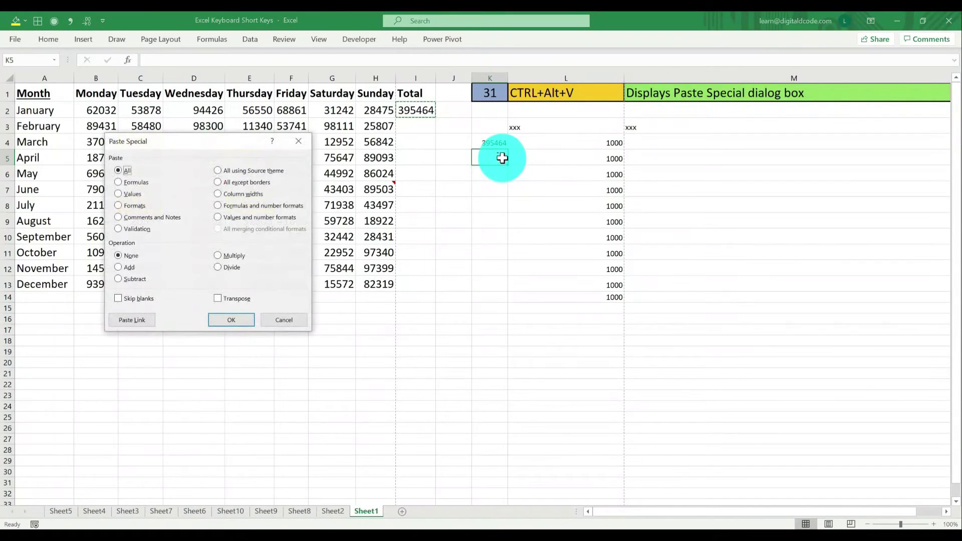
pyautogui.press('v')
pyautogui.press('Return')
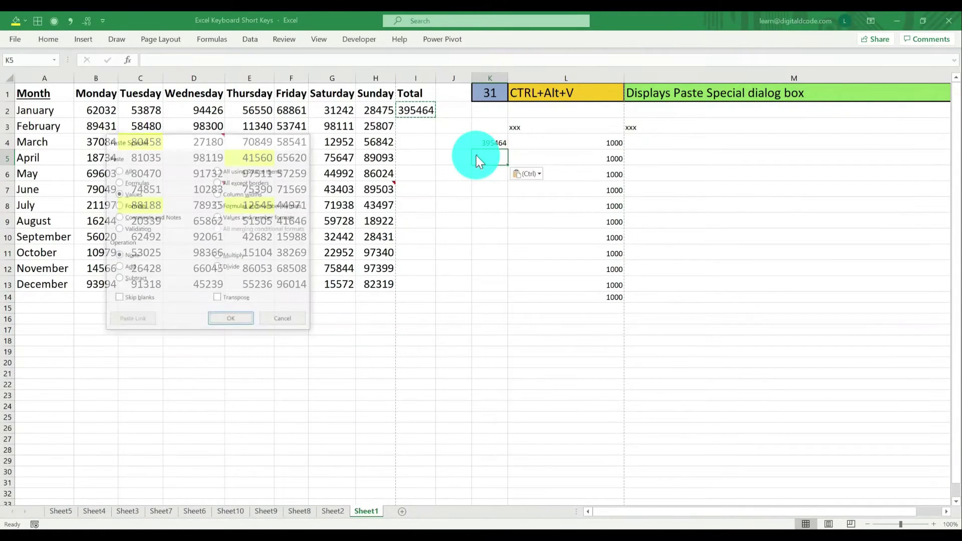
# Enter 32 in cell K1.
pyautogui.click(498, 97)
pyautogui.write('32')
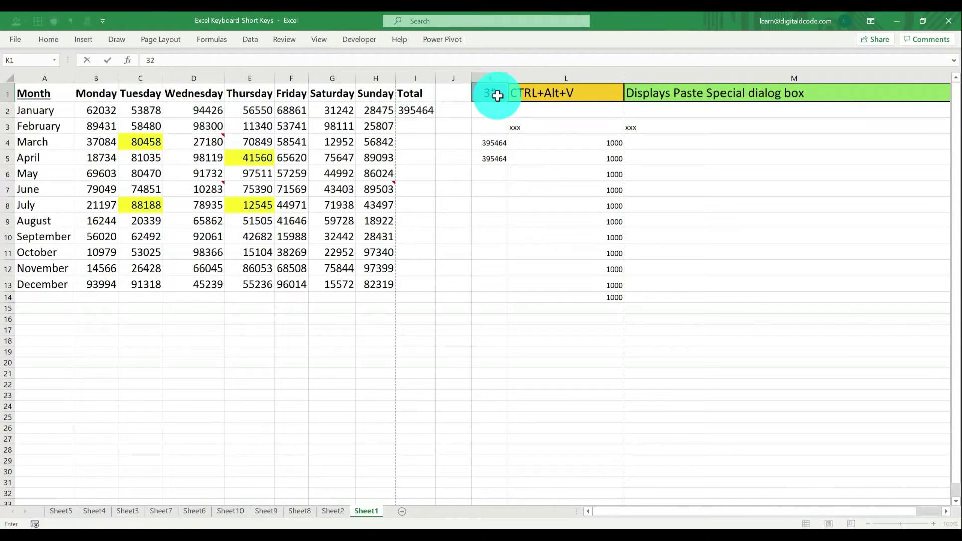
pyautogui.press('Return')
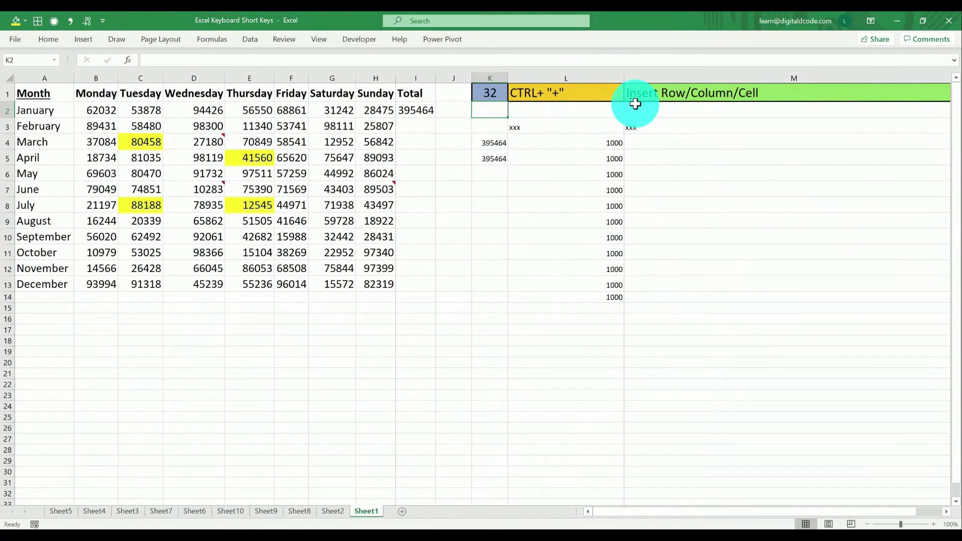
# Select the entire May row and insert three blank rows above it.
pyautogui.click(318, 176)
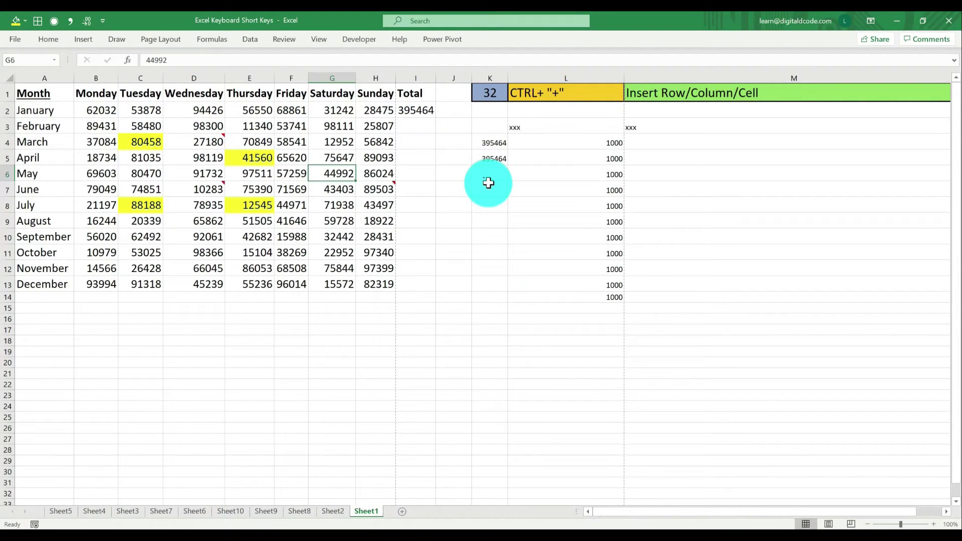
pyautogui.hotkey('shift', 'space')
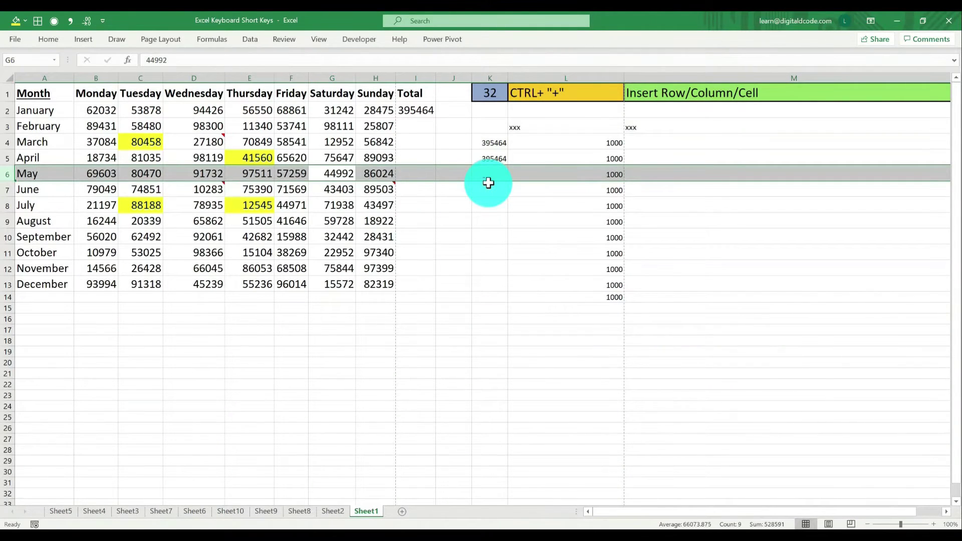
pyautogui.hotkey('ctrl', '+')
pyautogui.hotkey('ctrl', '+')
pyautogui.hotkey('ctrl', '+')
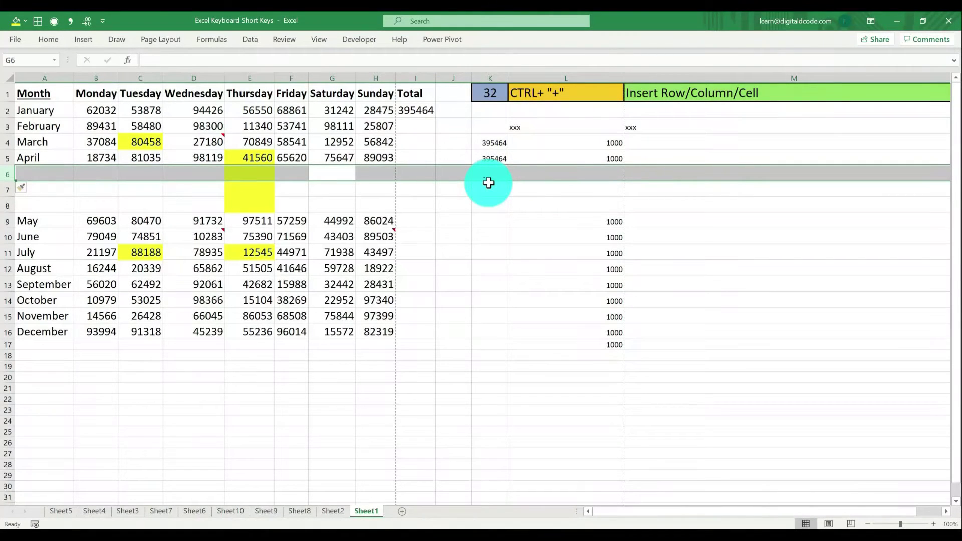
# Select the entire Thursday column and insert two blank columns before it.
pyautogui.press('Left')
pyautogui.press('Left')
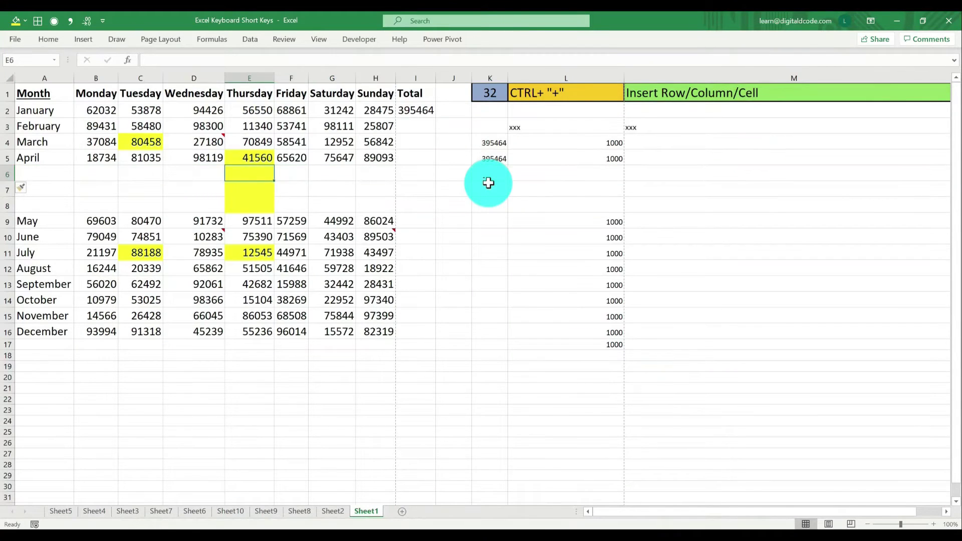
pyautogui.hotkey('ctrl', 'space')
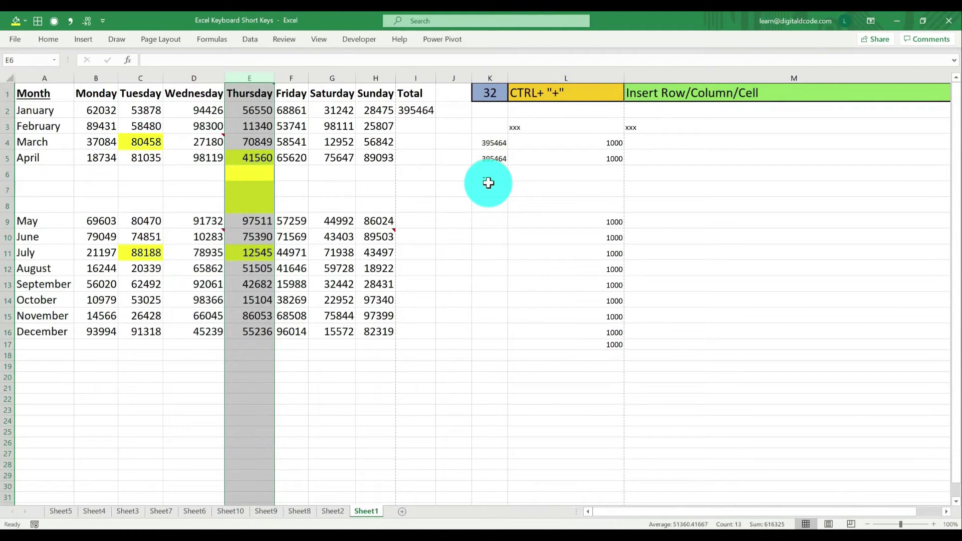
pyautogui.hotkey('ctrl', '+')
pyautogui.hotkey('ctrl', '+')
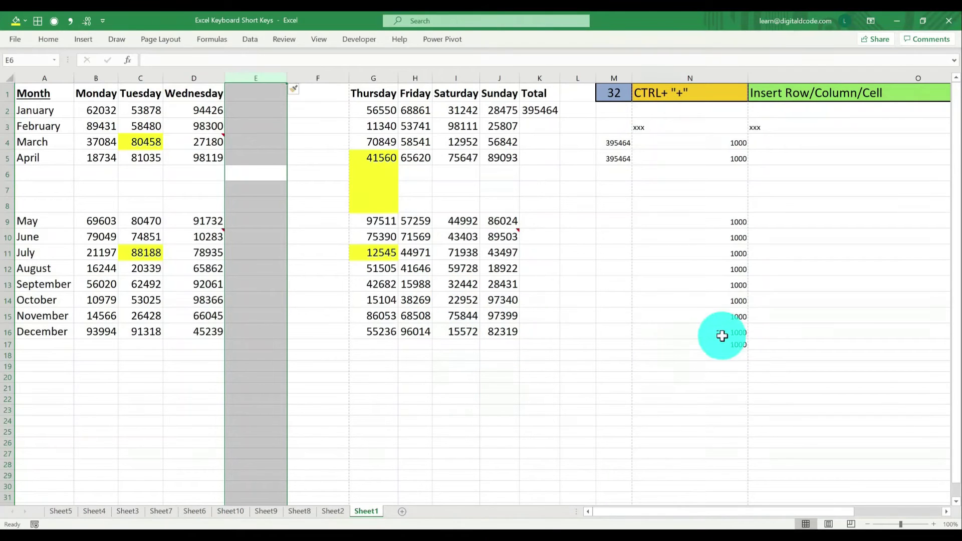
# Insert a blank cell at N16, shifting the existing cells down.
pyautogui.click(742, 333)
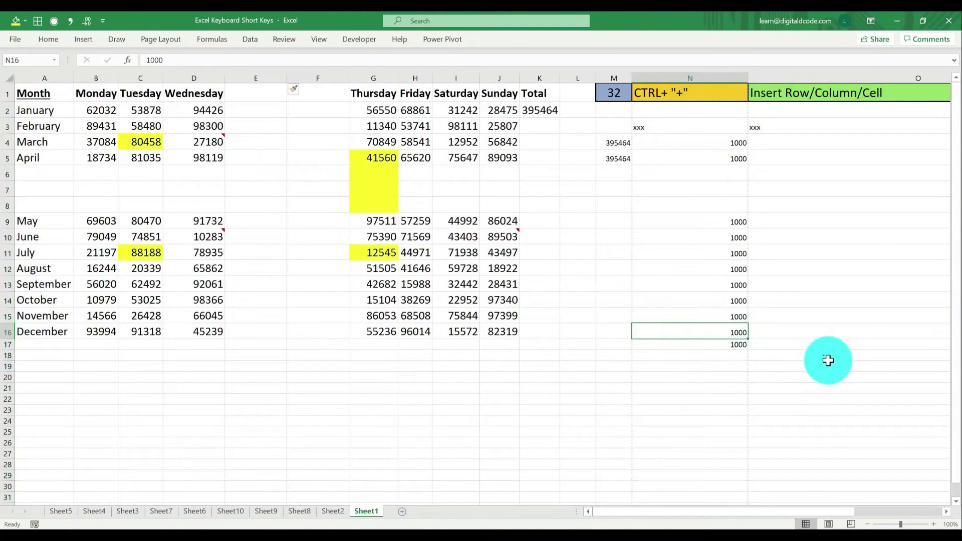
pyautogui.hotkey('ctrl', 'shift', '+')
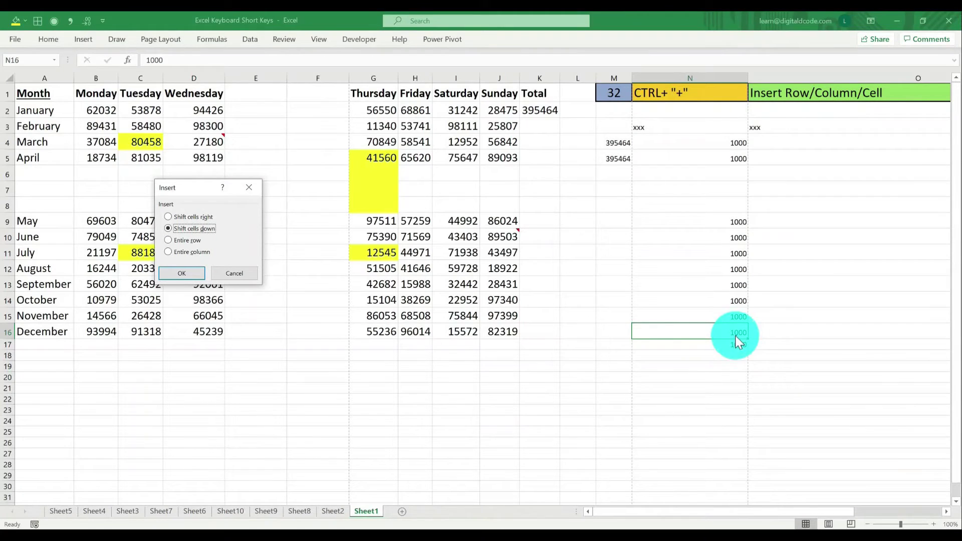
pyautogui.click(181, 273)
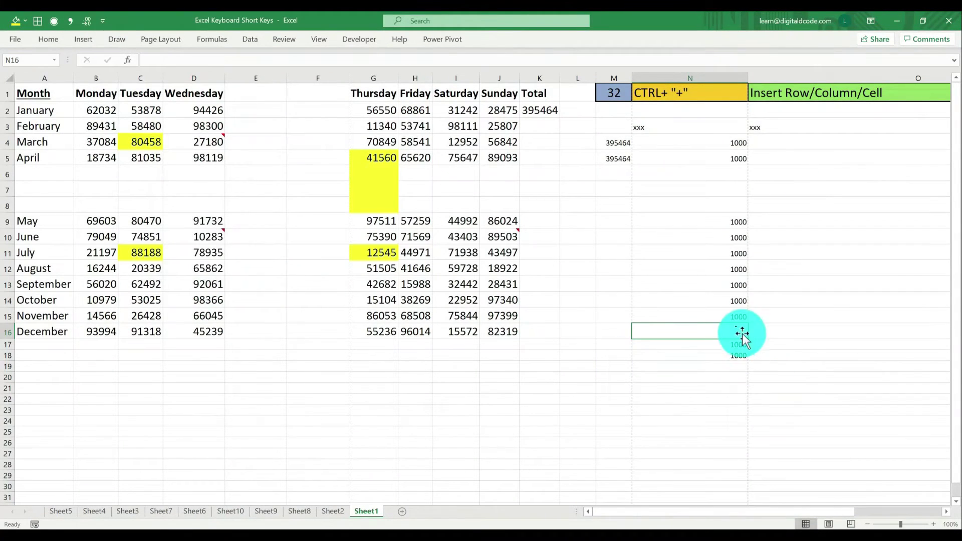
# Enter 33 in cell M1.
pyautogui.click(623, 99)
pyautogui.write('33')
pyautogui.press('Return')
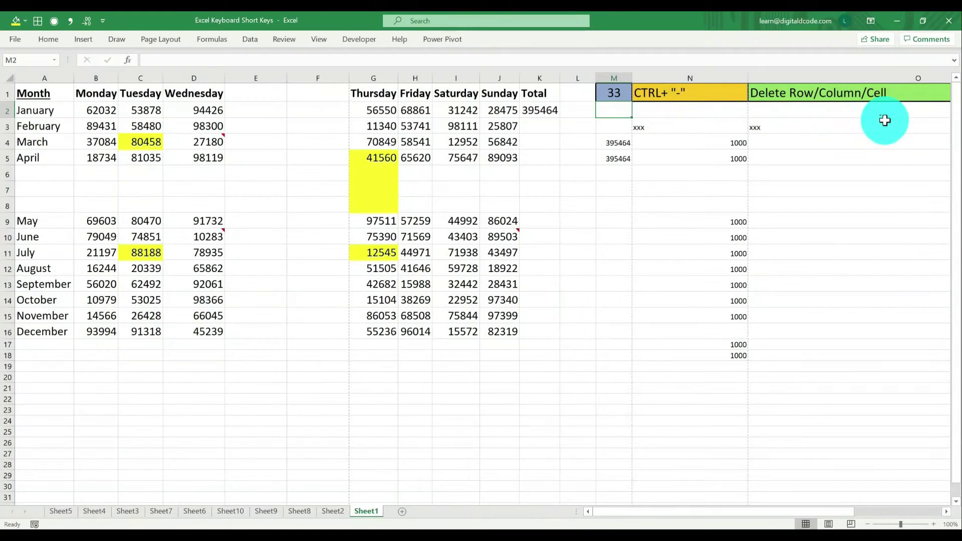
# Delete the three blank rows between April and May.
pyautogui.click(354, 174)
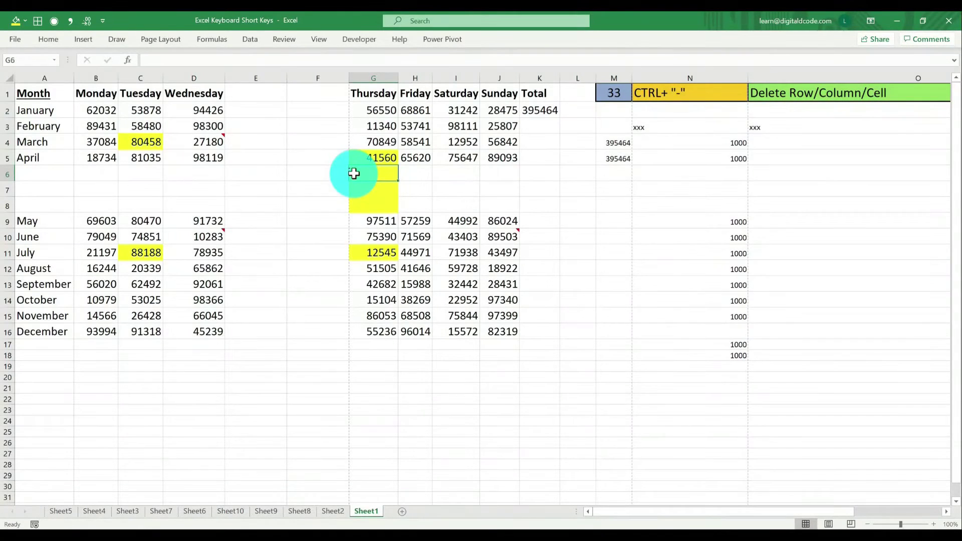
pyautogui.hotkey('shift', 'space')
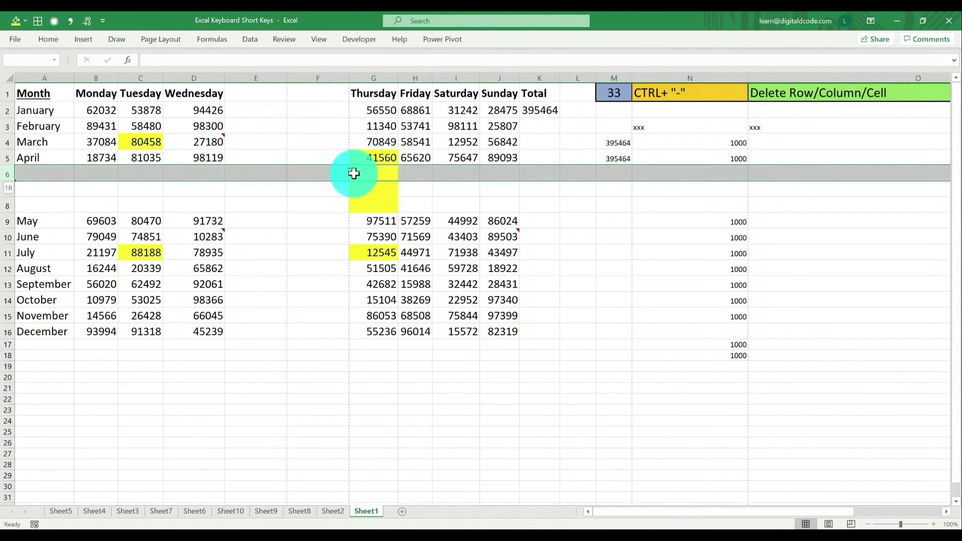
pyautogui.hotkey('ctrl', '-')
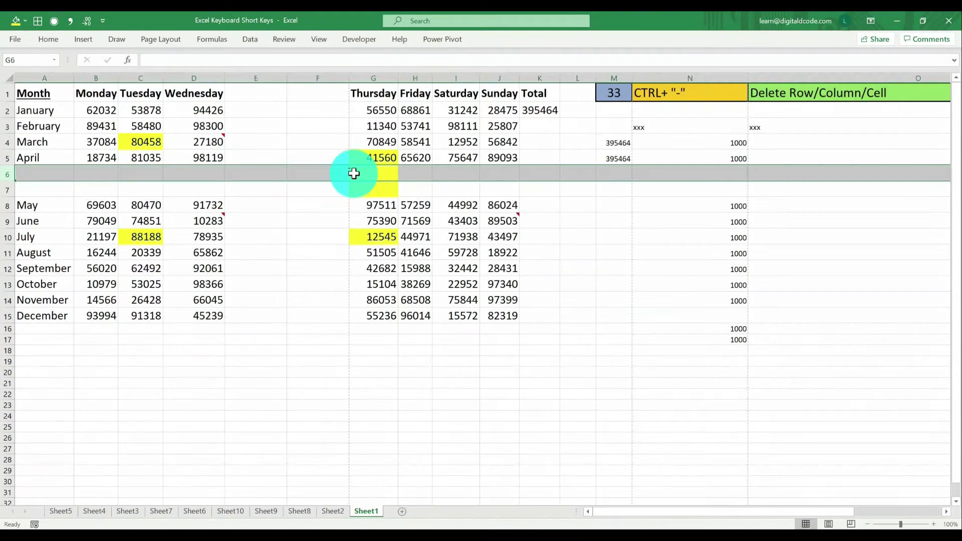
pyautogui.hotkey('ctrl', '-')
pyautogui.hotkey('ctrl', '-')
# Select the two blank columns E and F between Wednesday and Thursday and delete them.
pyautogui.press('Left')
pyautogui.press('Left')
pyautogui.hotkey('ctrl', 'space')
pyautogui.hotkey('shift', 'Right')
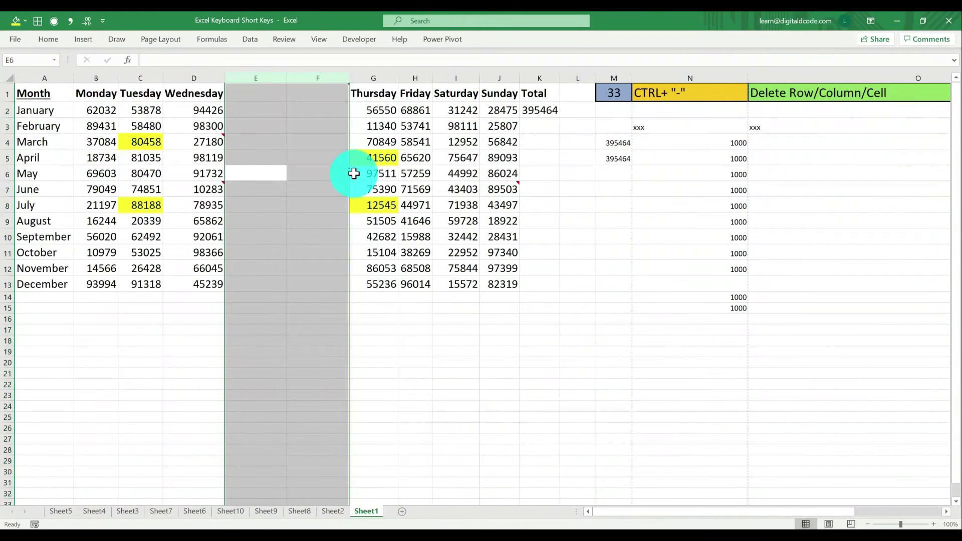
pyautogui.hotkey('ctrl', '-')
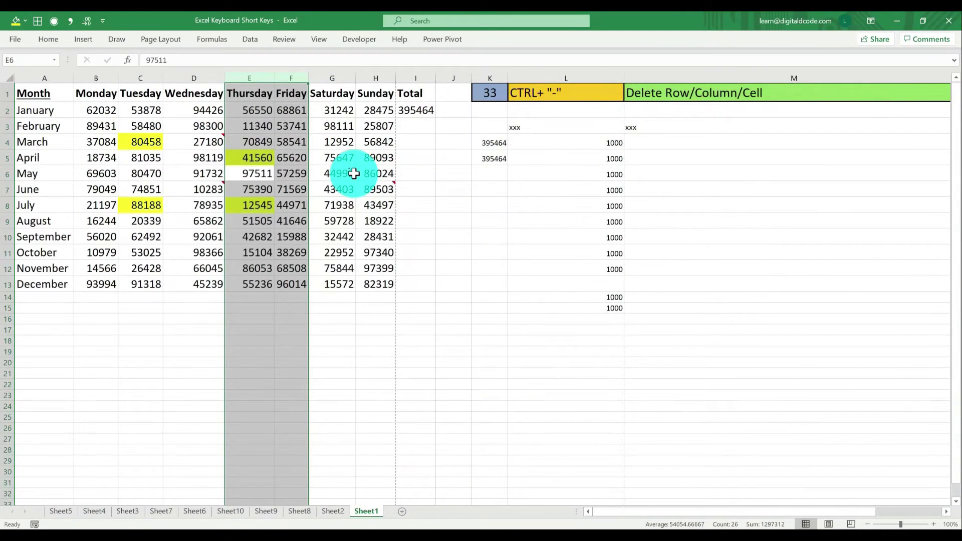
# Enter 34 in cell K1.
pyautogui.click(486, 92)
pyautogui.write('34')
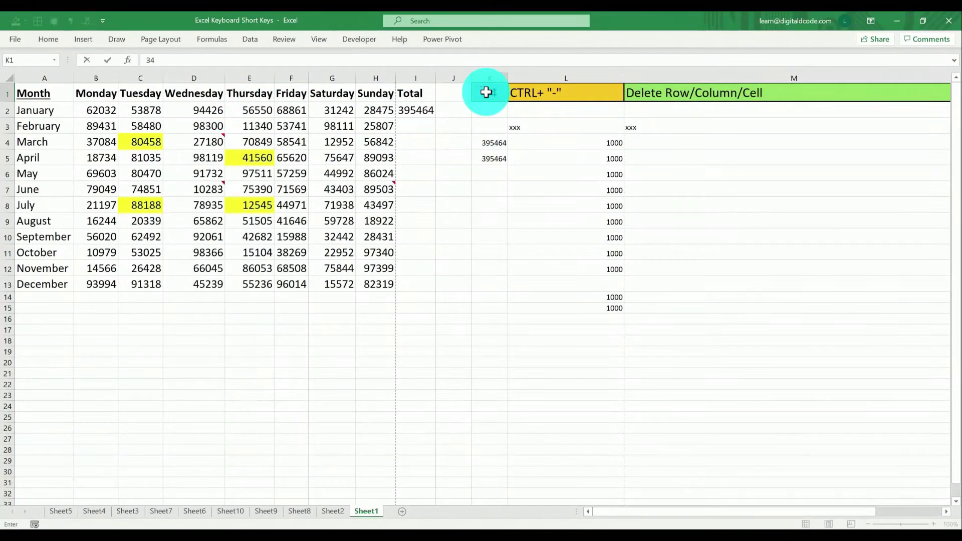
pyautogui.press('Return')
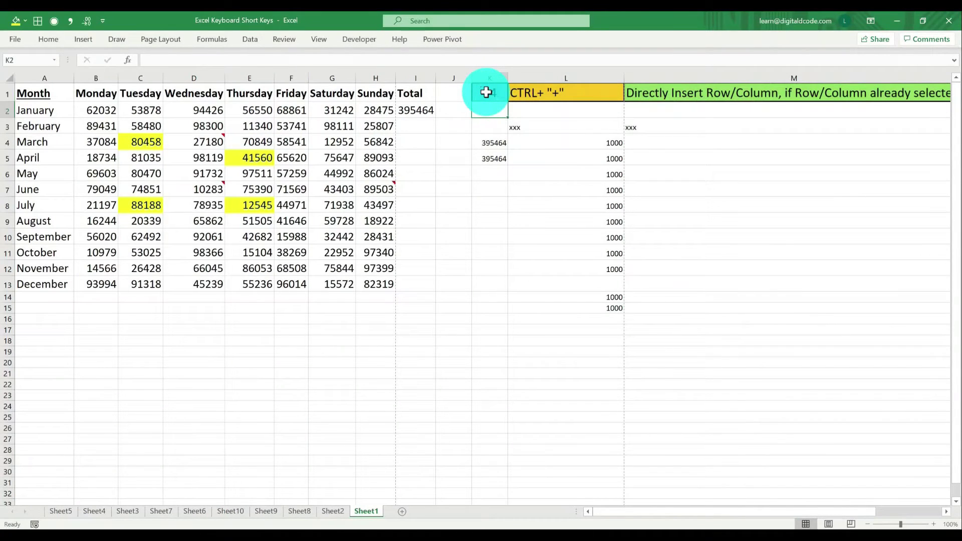
# Insert an entire row above May from the single cell E6, using the Insert dialog's Entire row option.
pyautogui.click(948, 511)
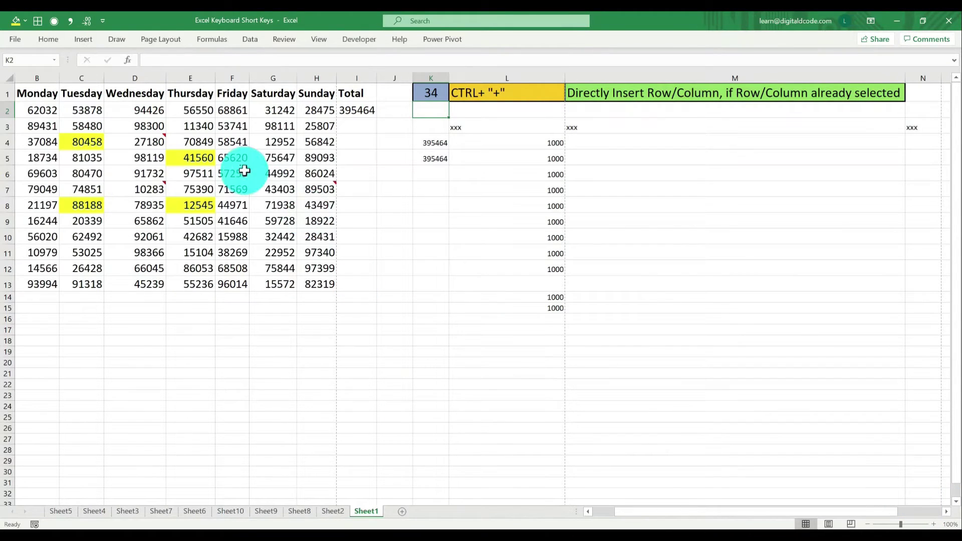
pyautogui.click(199, 172)
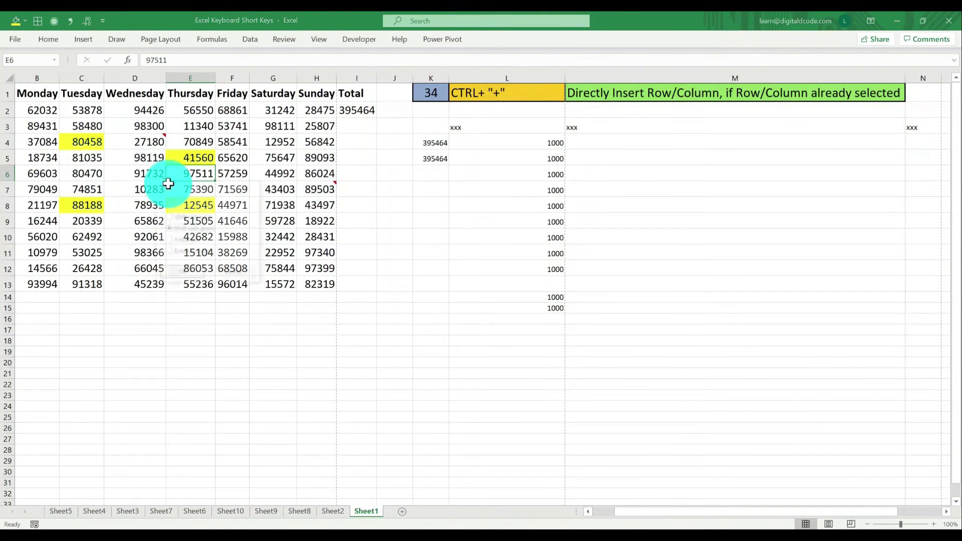
pyautogui.hotkey('ctrl', '+')
pyautogui.click(180, 241)
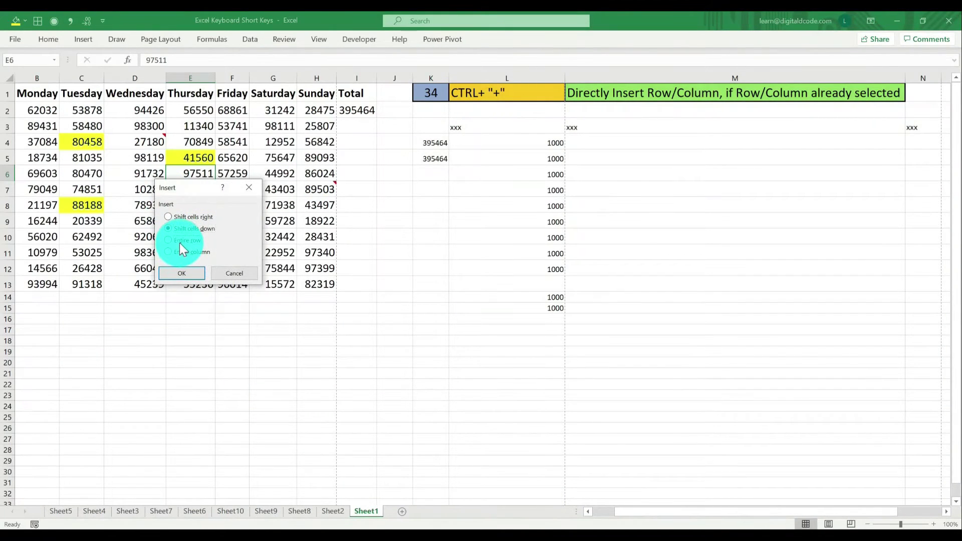
pyautogui.click(195, 274)
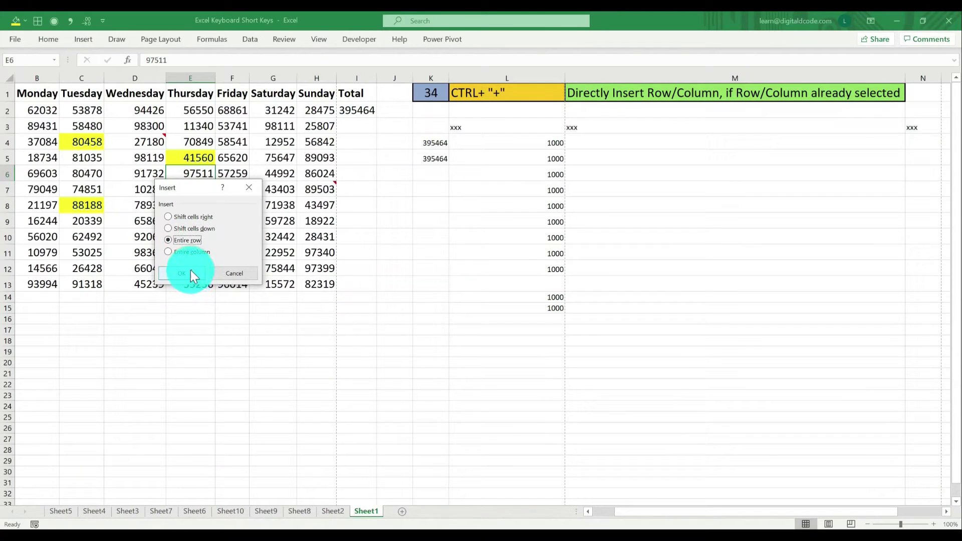
pyautogui.click(183, 274)
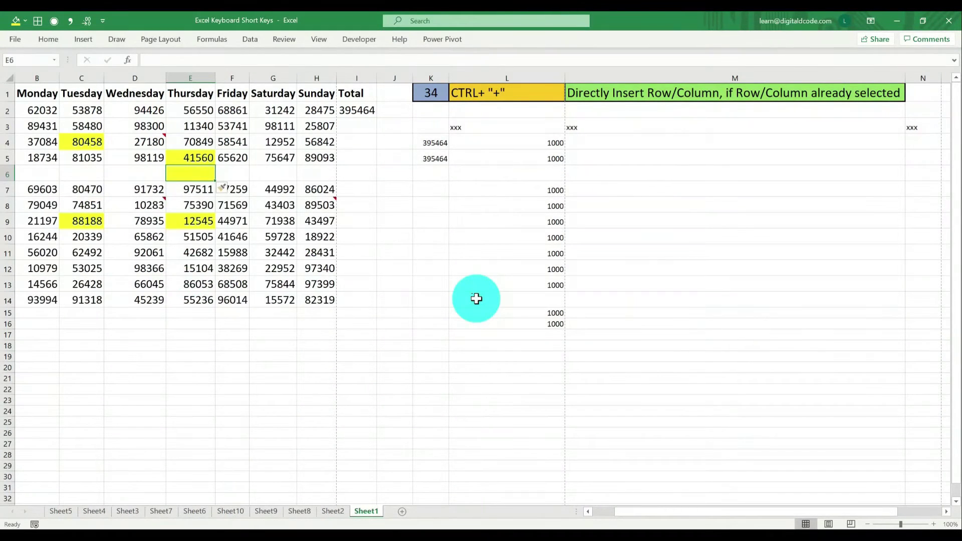
# From cell A6, repeat the last row insertion three times to add three more blank rows above May.
pyautogui.press('Left')
pyautogui.press('Left')
pyautogui.press('Left')
pyautogui.press('Left')
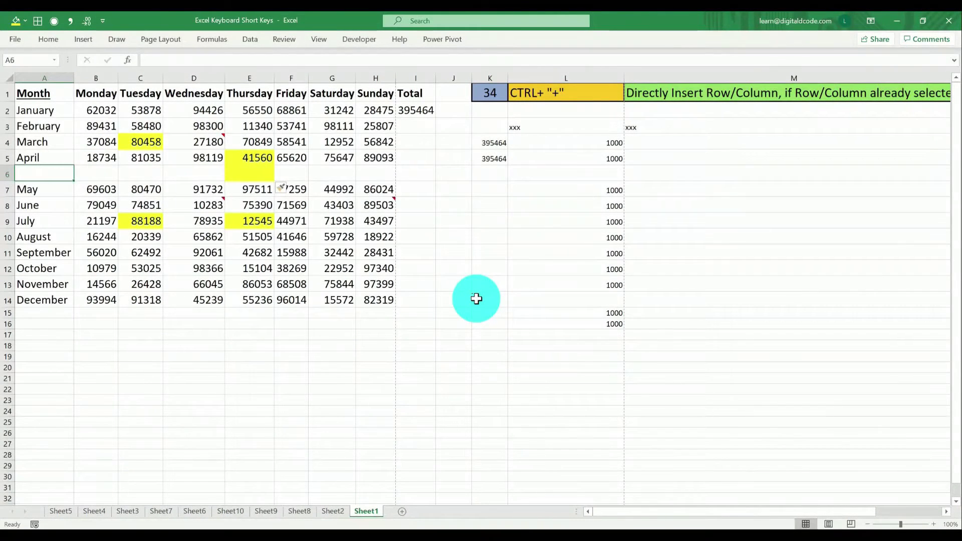
pyautogui.press('F4')
pyautogui.press('F4')
pyautogui.press('F4')
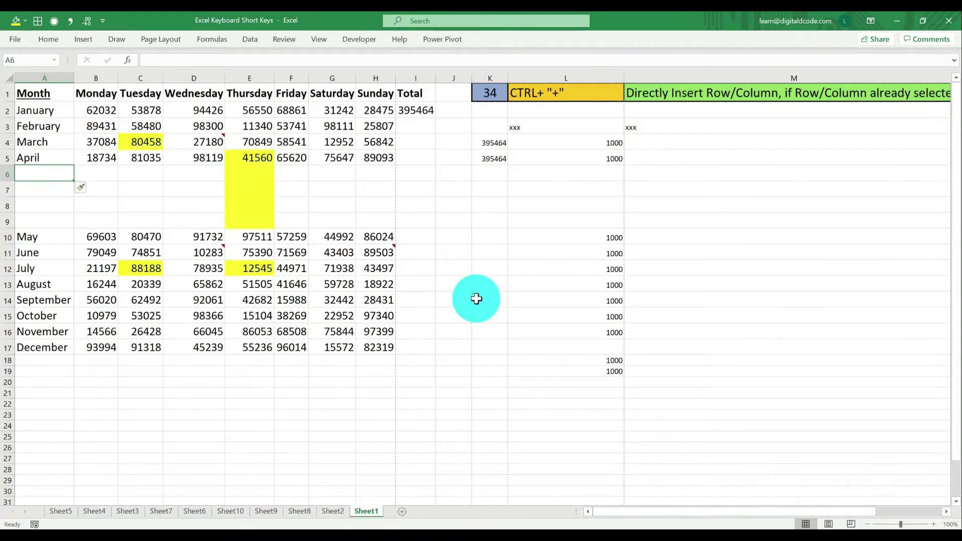
# Select the four blank rows 6 to 9 between April and May as entire rows and delete them.
pyautogui.hotkey('shift', 'Down')
pyautogui.hotkey('shift', 'Down')
pyautogui.hotkey('shift', 'Down')
pyautogui.hotkey('shift', 'space')
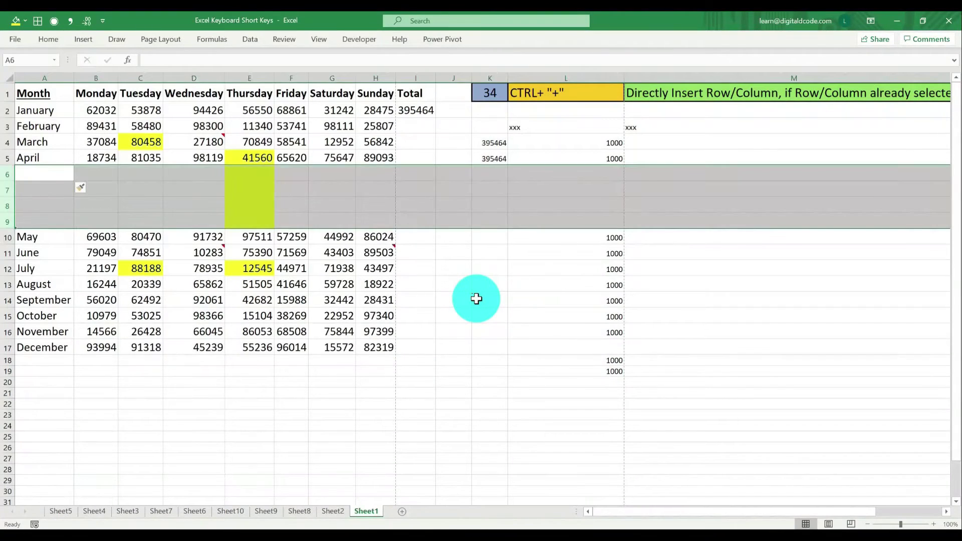
pyautogui.hotkey('ctrl', '-')
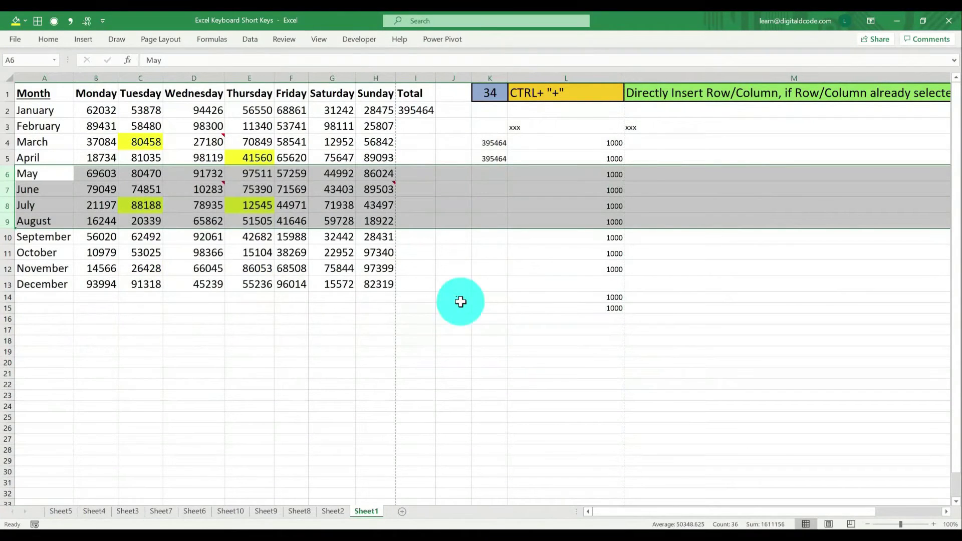
# Enter 35 in cell K1.
pyautogui.click(481, 89)
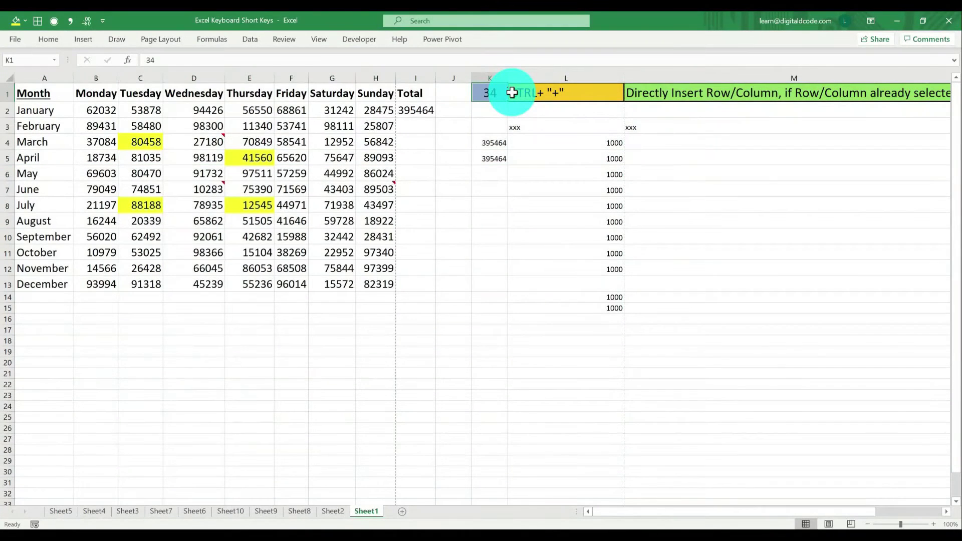
pyautogui.write('35')
pyautogui.press('Return')
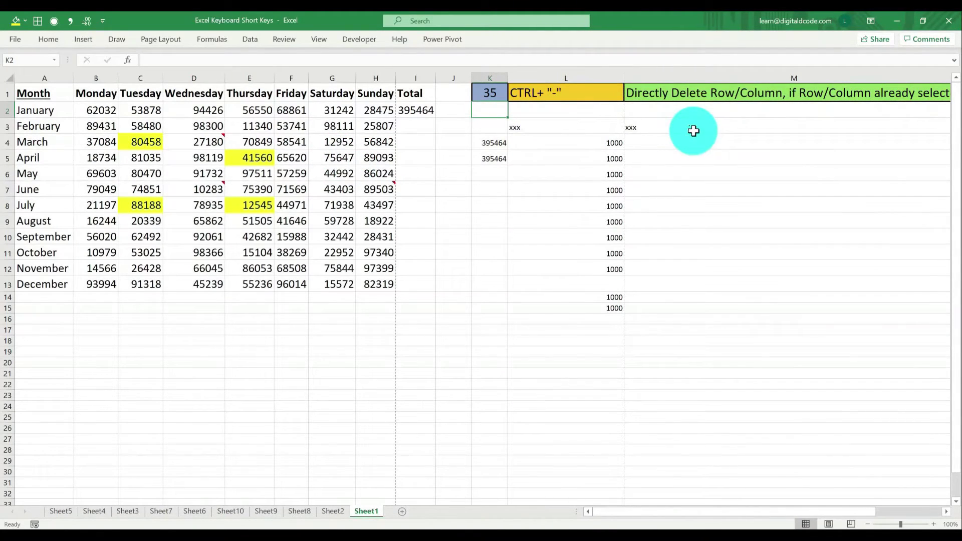
# Undo the shortcut number change in K1 and the deletion of the four blank rows above May.
pyautogui.press('Up')
pyautogui.write('34')
pyautogui.hotkey('ctrl', 'Return')
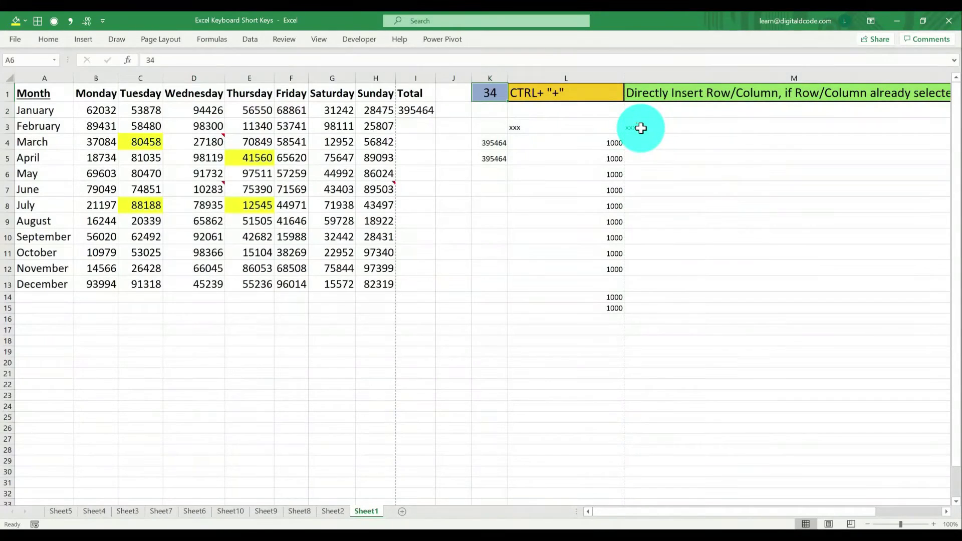
pyautogui.hotkey('ctrl', '+')
# Set the shortcut number in cell K1 to 35 for the direct row/column deletion shortcut.
pyautogui.click(495, 93)
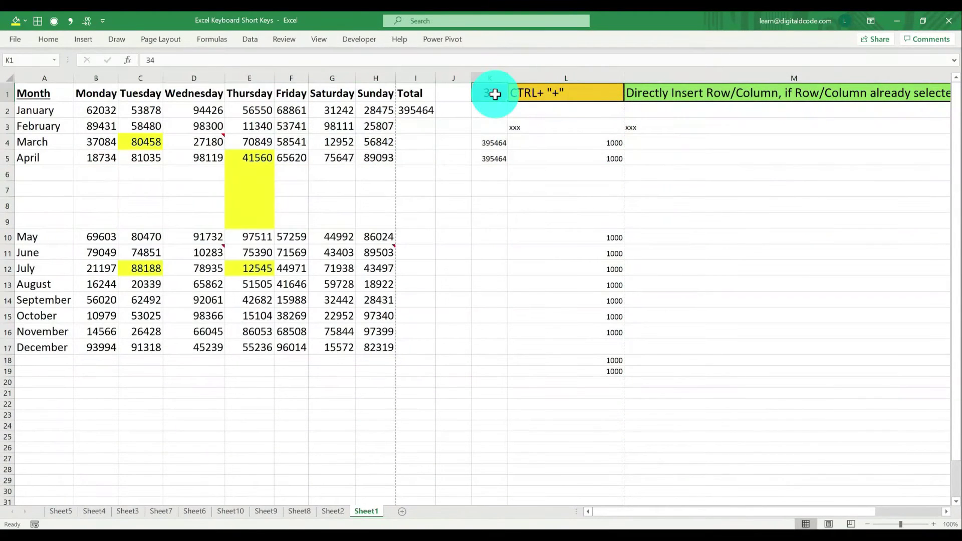
pyautogui.write('3')
pyautogui.hotkey('ctrl', 'Return')
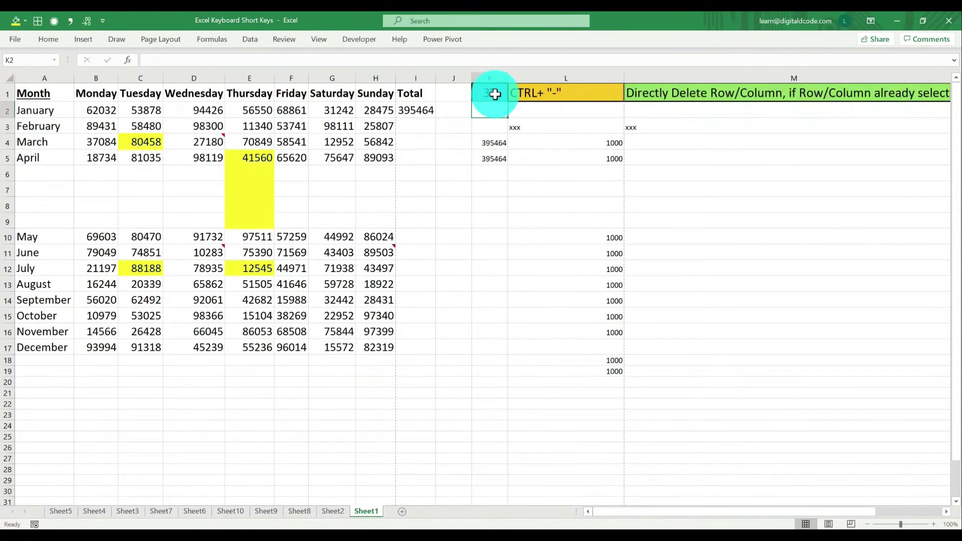
# Delete the four blank rows between April and May as entire rows, starting from cell E6.
pyautogui.click(245, 173)
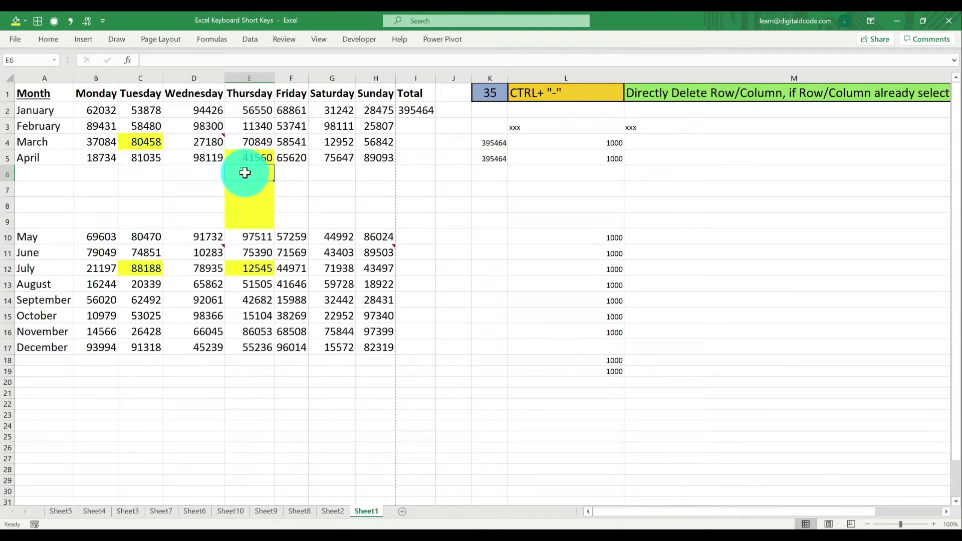
pyautogui.hotkey('ctrl', '-')
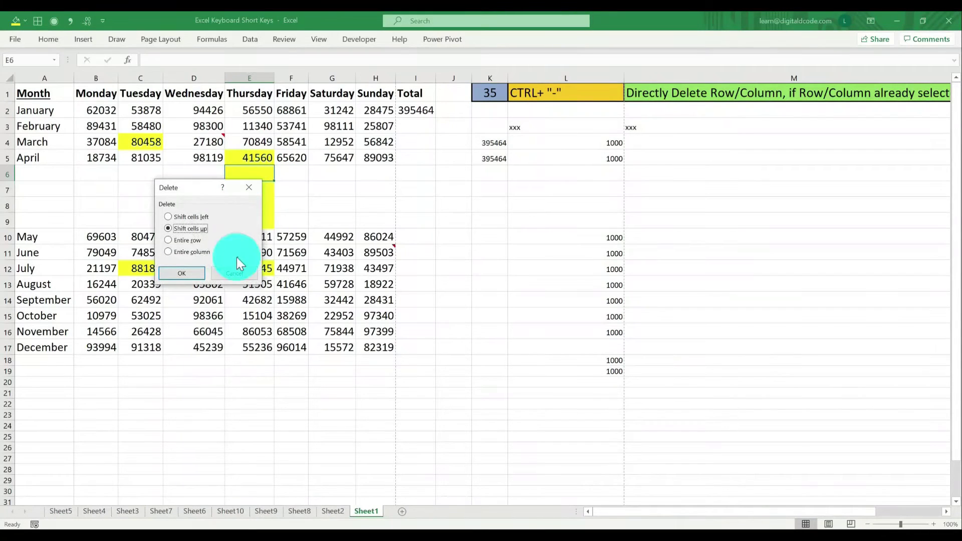
pyautogui.click(193, 241)
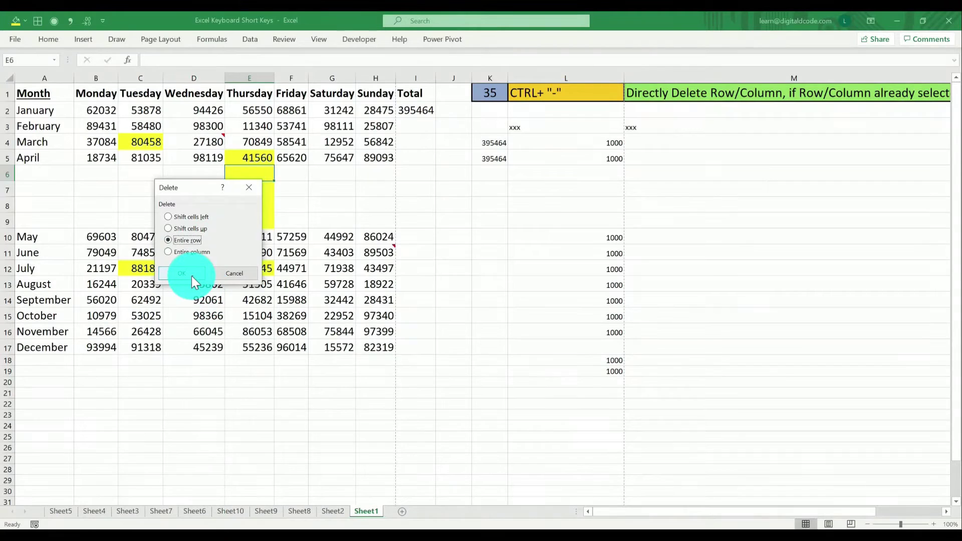
pyautogui.click(192, 275)
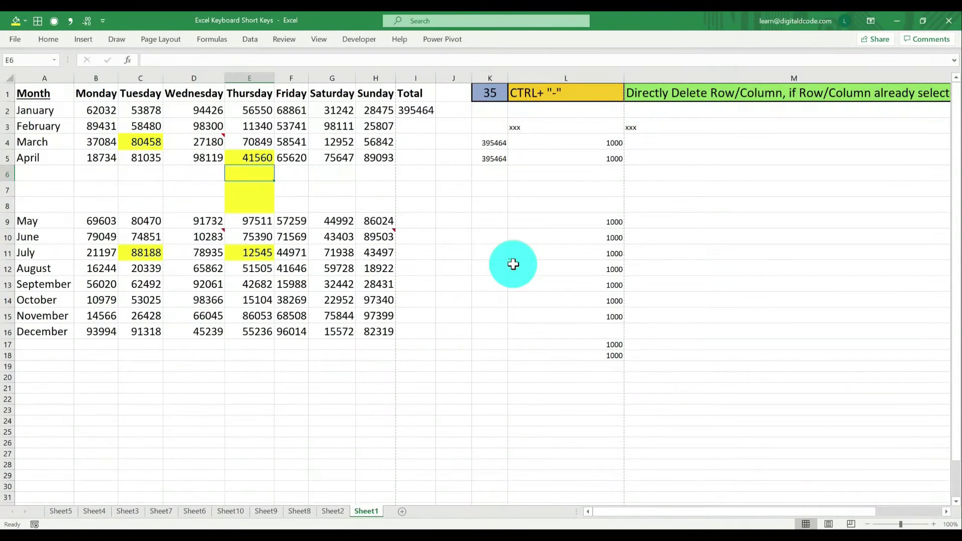
pyautogui.press('F4')
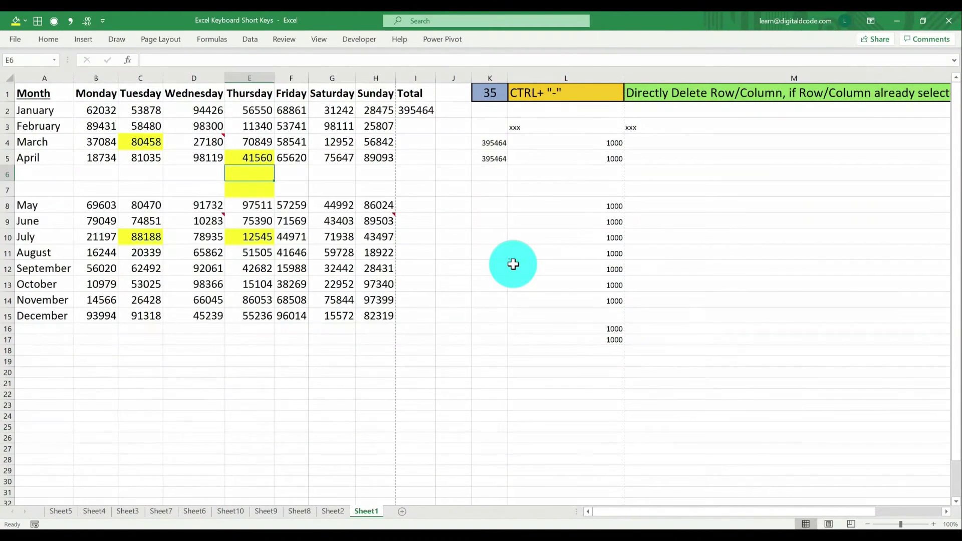
pyautogui.press('F4')
pyautogui.press('F4')
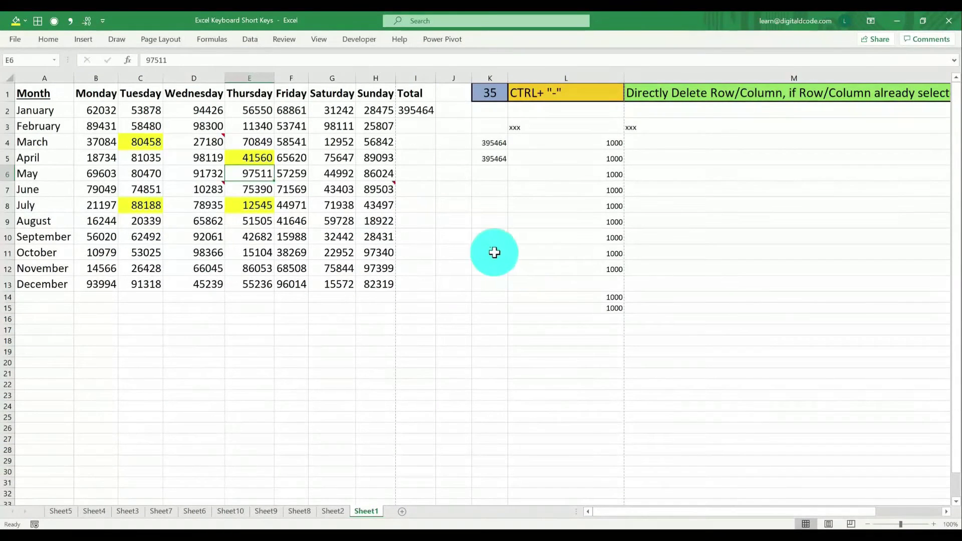
# Set the shortcut number in cell K1 to 36.
pyautogui.click(497, 95)
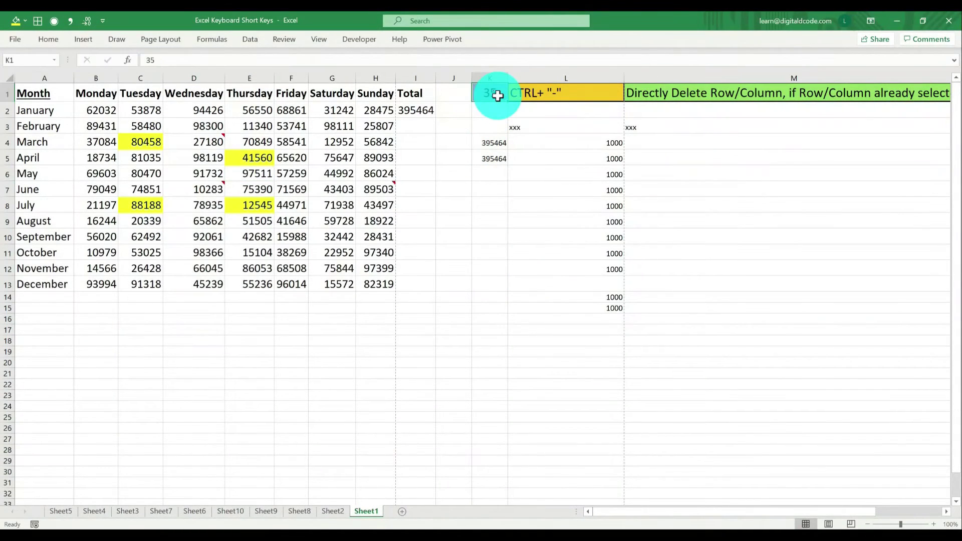
pyautogui.write('36')
pyautogui.press('Return')
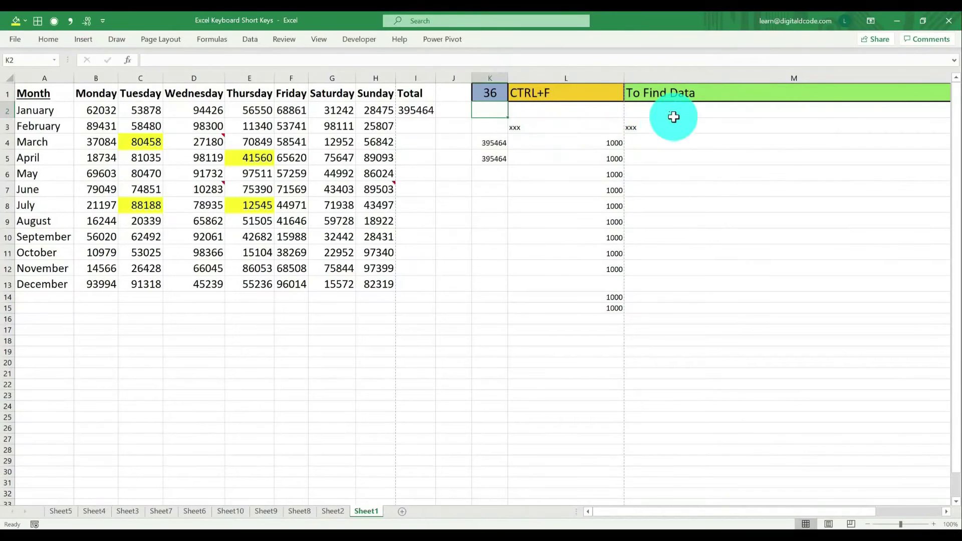
# Enter the text "Excel" in cells K16 and G18 of Sheet1.
pyautogui.click(483, 243)
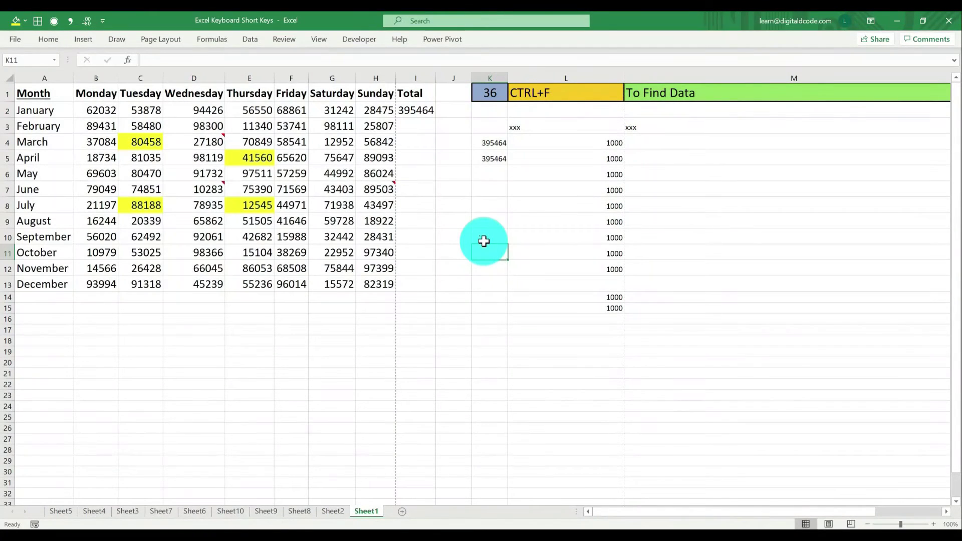
pyautogui.click(479, 316)
pyautogui.write('Excel')
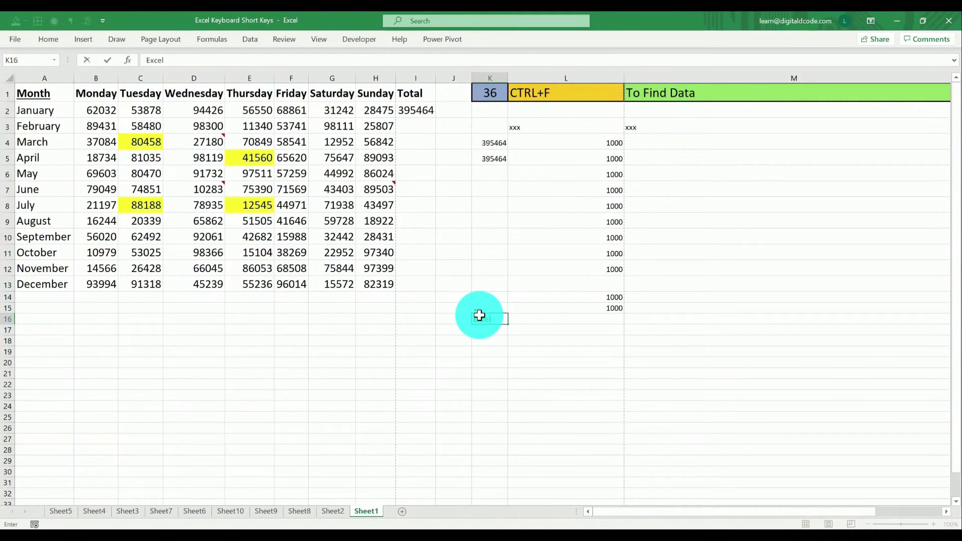
pyautogui.press('Return')
pyautogui.press('Left')
pyautogui.press('Left')
pyautogui.press('Left')
pyautogui.press('Left')
pyautogui.press('Down')
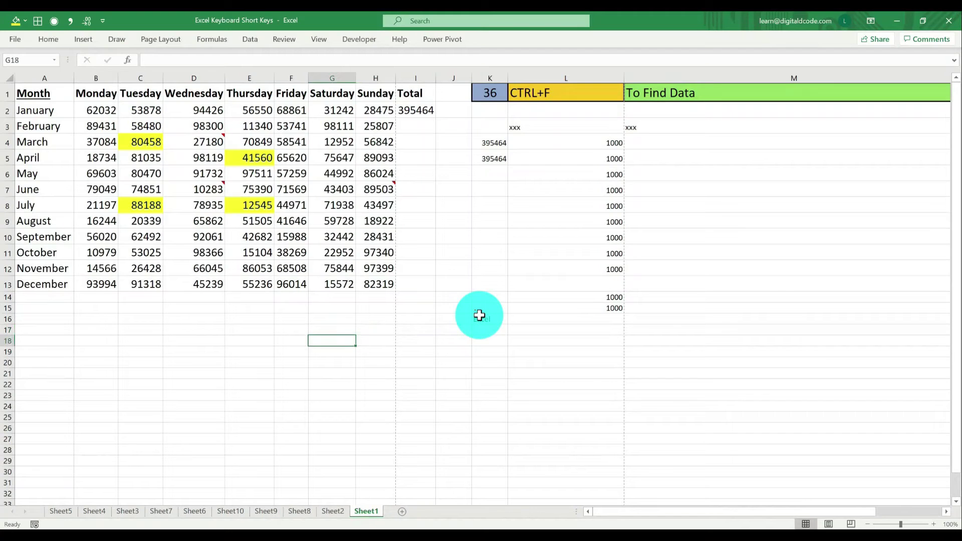
pyautogui.write('Excel')
pyautogui.press('Return')
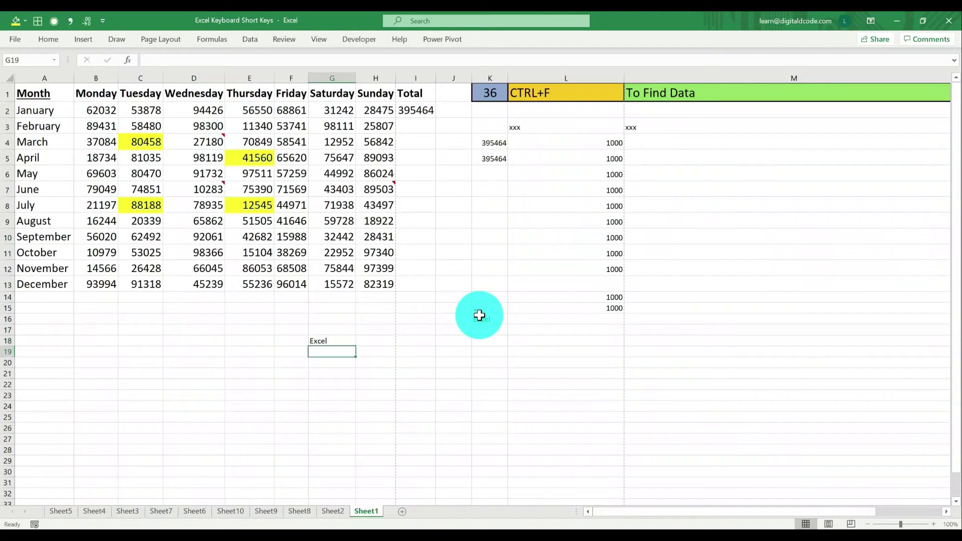
# Find "Excel" in the current sheet, stepping through the matches and listing them all, and close the search.
pyautogui.hotkey('ctrl', 'f')
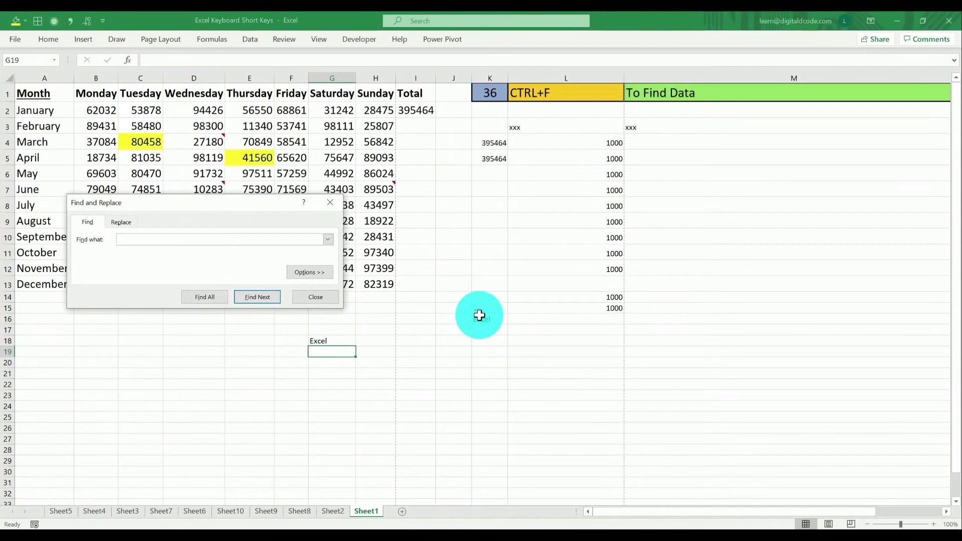
pyautogui.write('Excel')
pyautogui.press('Return')
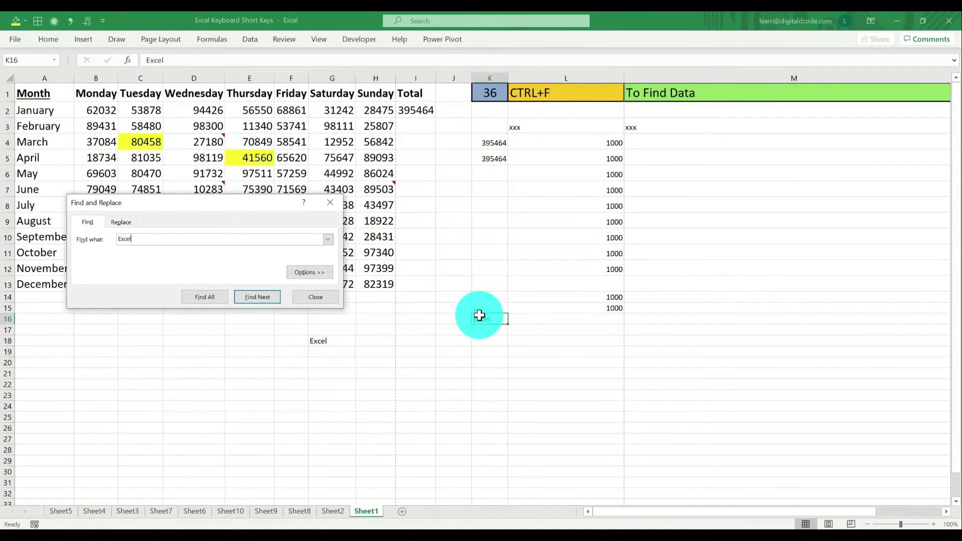
pyautogui.press('Return')
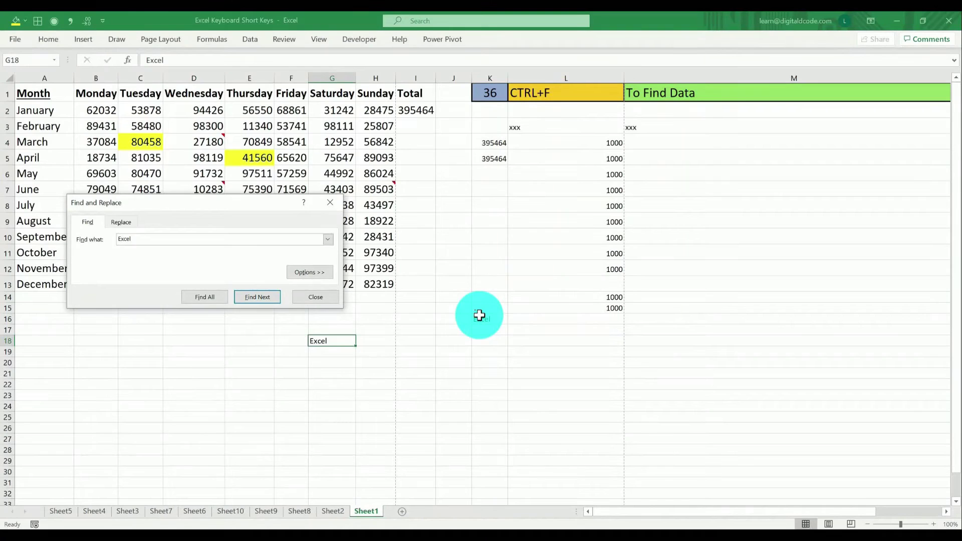
pyautogui.click(198, 299)
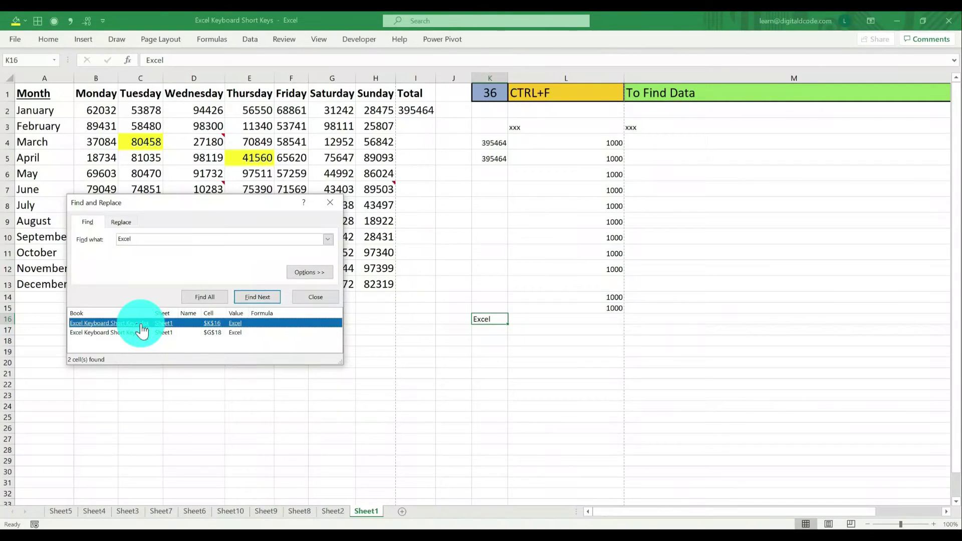
pyautogui.moveTo(149, 366); pyautogui.dragTo(143, 385)
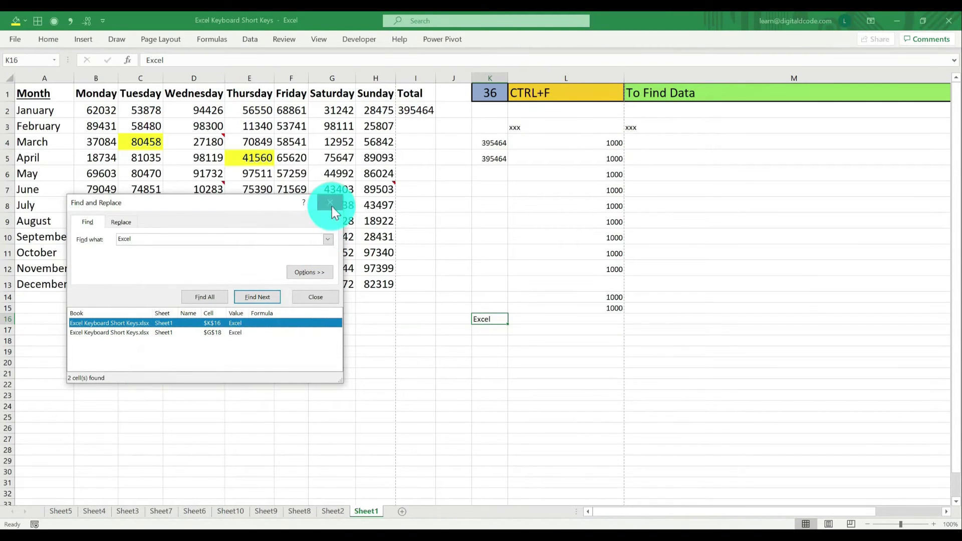
pyautogui.press('Escape')
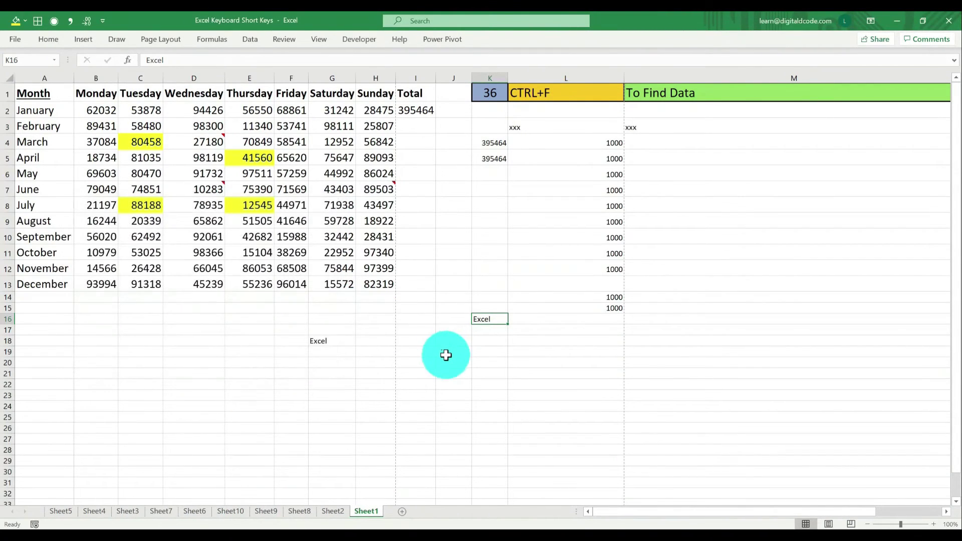
# Copy the "Excel" cell K16 into L13 on Sheet2, L21 on Sheet8 and G20 on Sheet10, and return to Sheet1.
pyautogui.hotkey('ctrl', 'c')
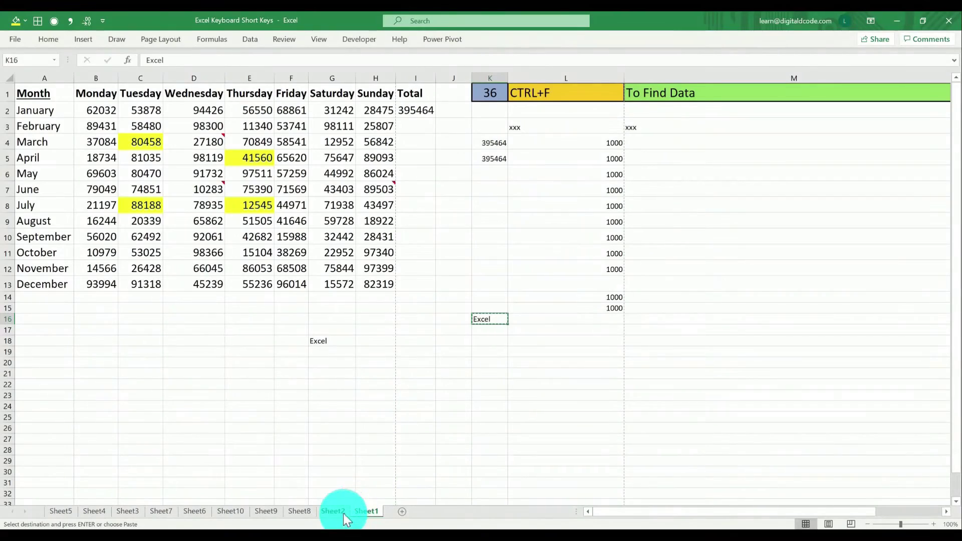
pyautogui.hotkey('ctrl', 'pageup')
pyautogui.click(542, 279)
pyautogui.hotkey('ctrl', 'v')
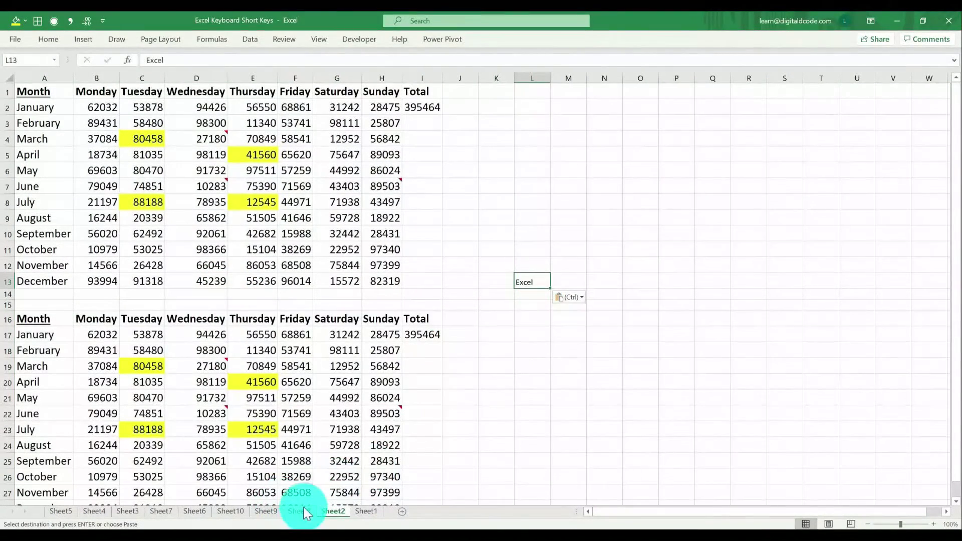
pyautogui.click(305, 511)
pyautogui.click(418, 303)
pyautogui.hotkey('ctrl', 'v')
pyautogui.click(239, 511)
pyautogui.click(253, 299)
pyautogui.hotkey('ctrl', 'v')
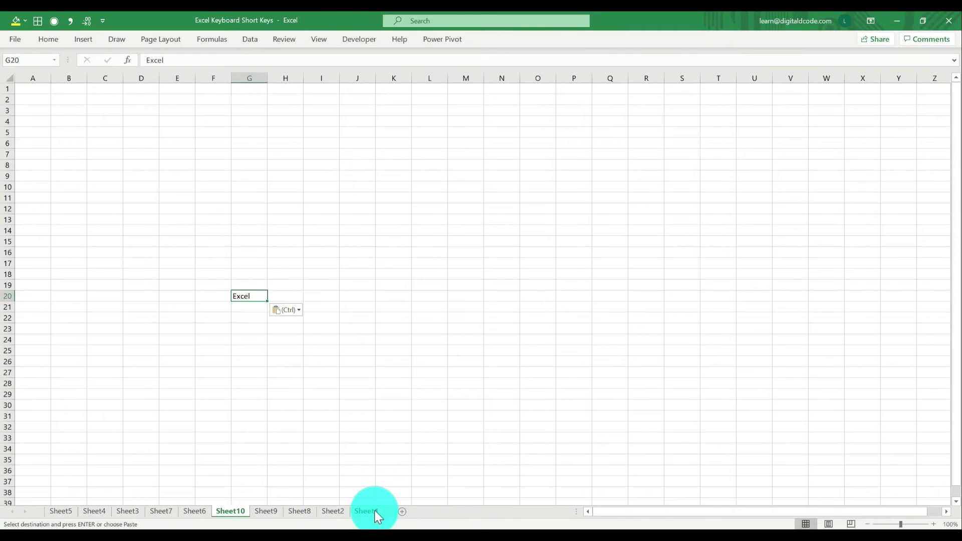
pyautogui.click(369, 511)
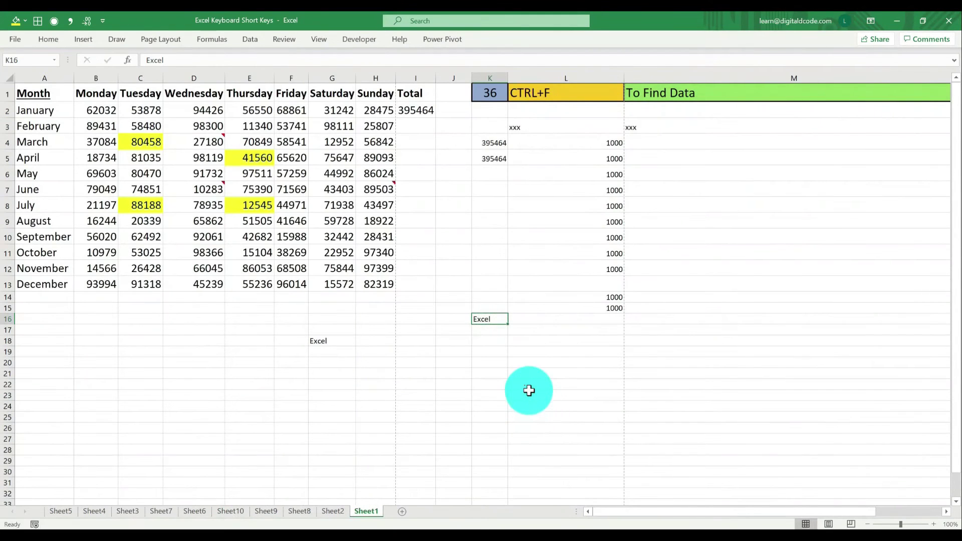
# Find "Excel" with the search scope set to Workbook, review the list of all matches, and return to Sheet1.
pyautogui.click(529, 389)
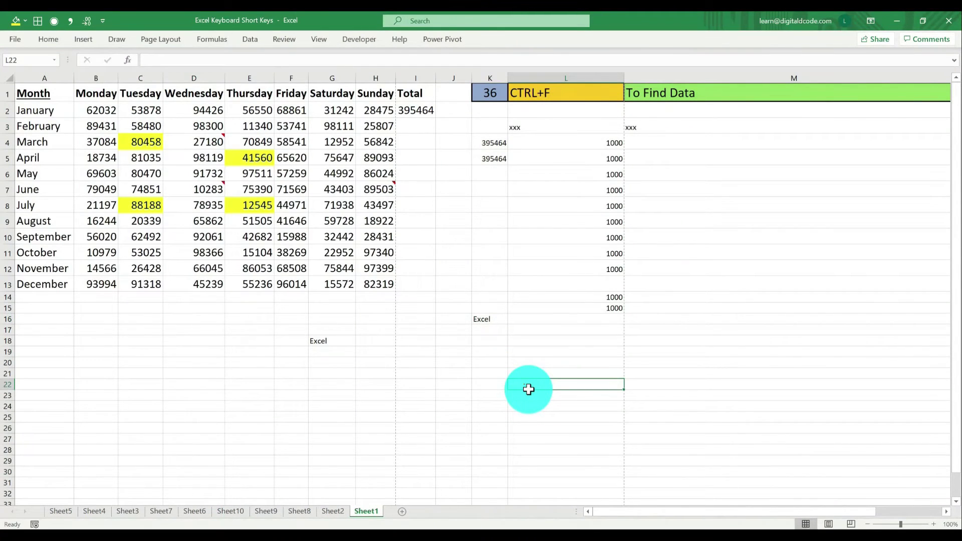
pyautogui.hotkey('ctrl', 'f')
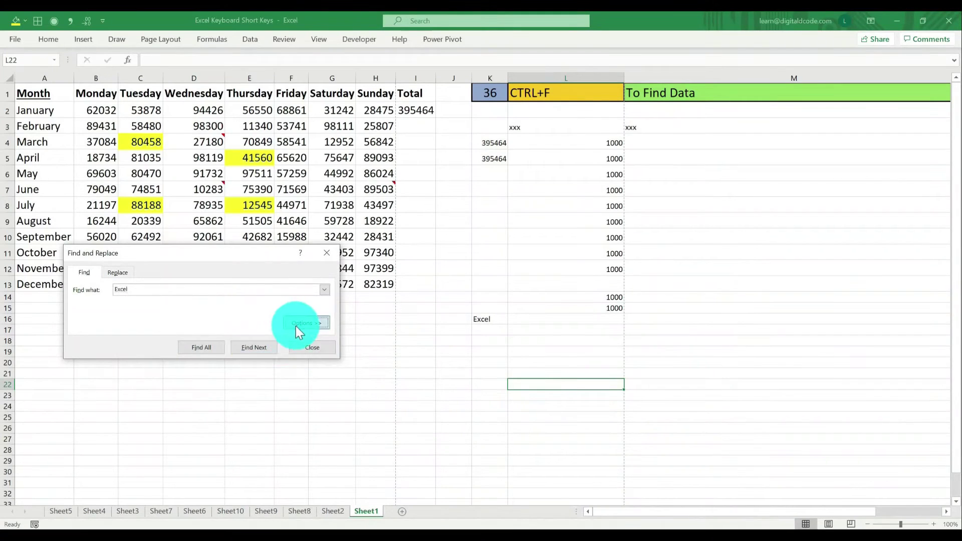
pyautogui.click(297, 325)
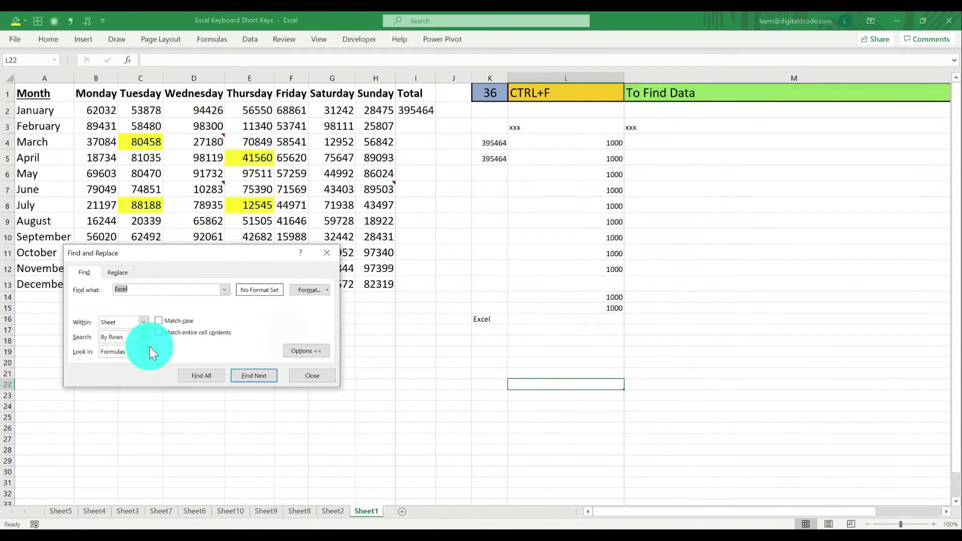
pyautogui.click(110, 324)
pyautogui.click(114, 342)
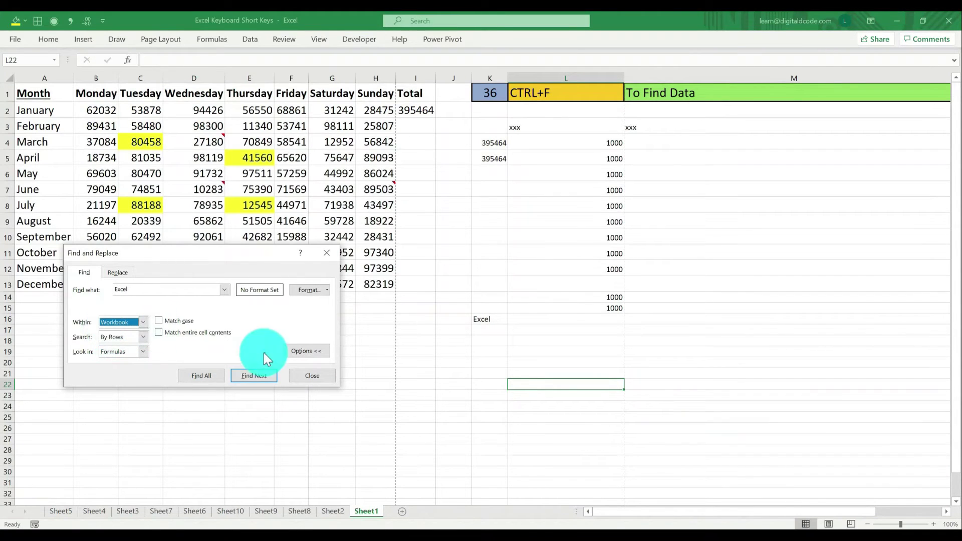
pyautogui.click(254, 379)
pyautogui.click(254, 379)
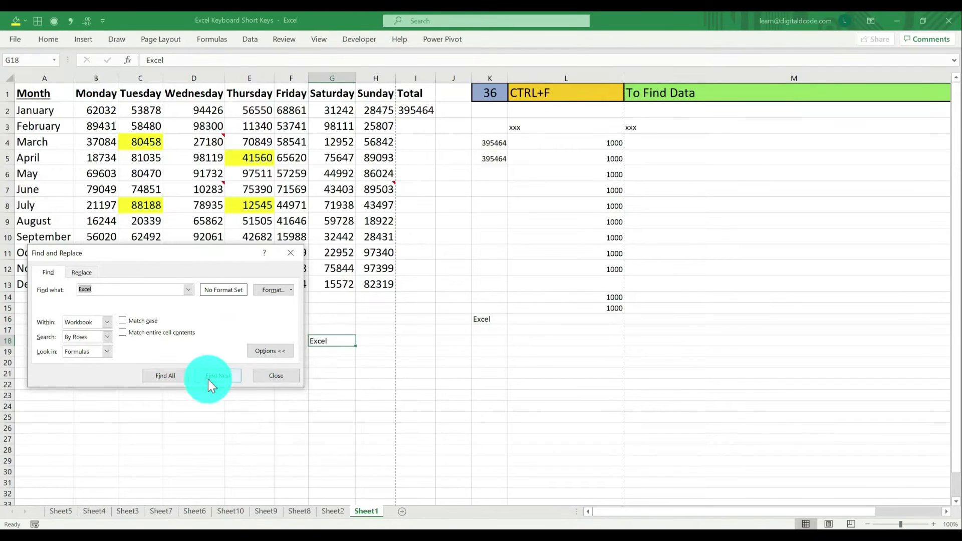
pyautogui.click(167, 377)
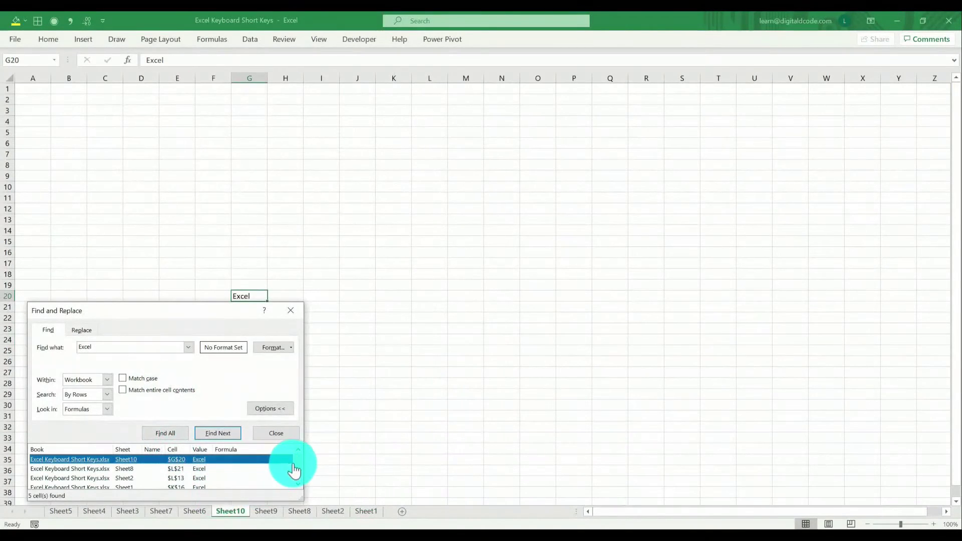
pyautogui.moveTo(296, 463); pyautogui.dragTo(299, 477)
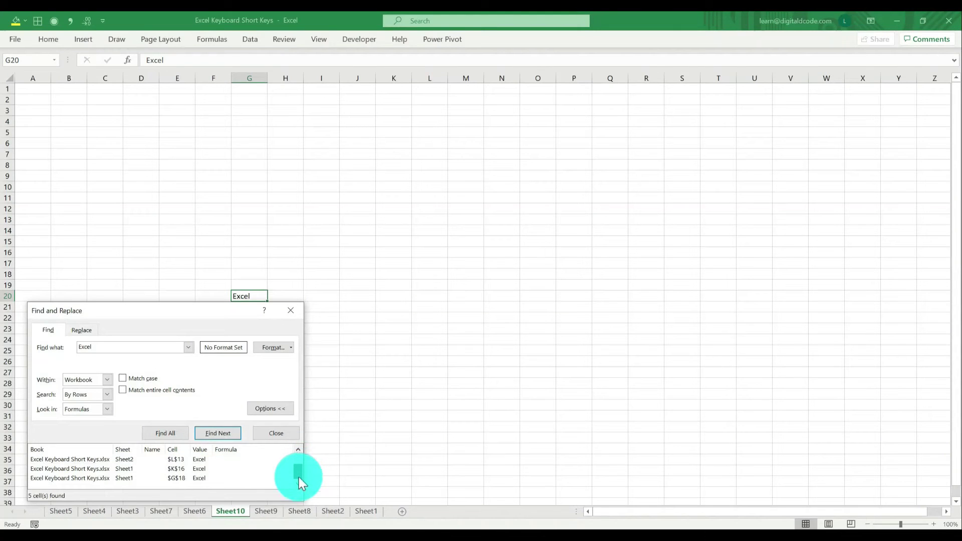
pyautogui.click(291, 310)
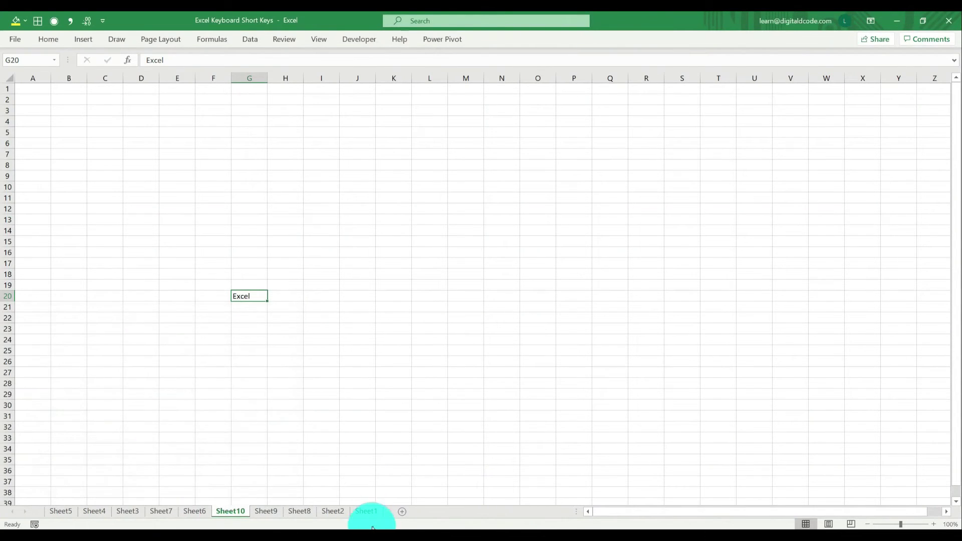
pyautogui.click(372, 513)
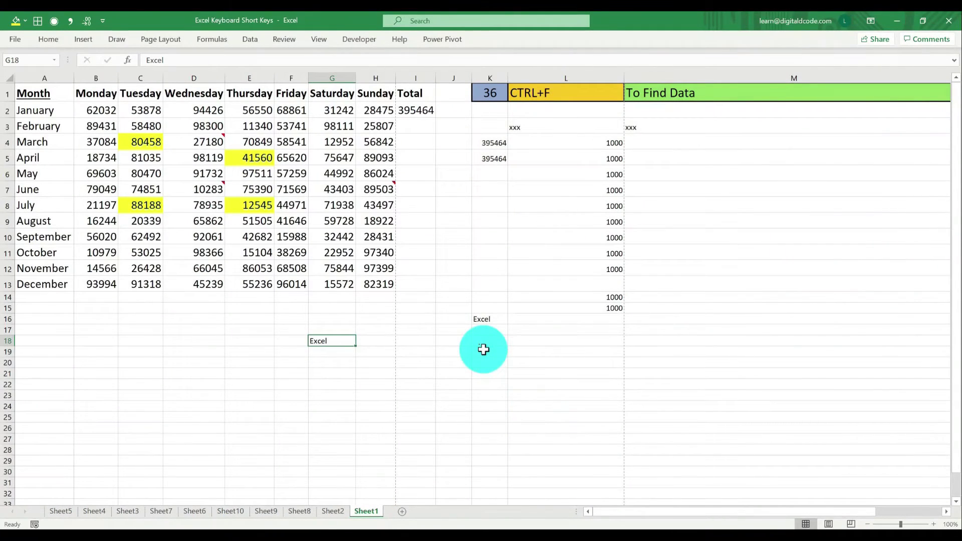
# Set the shortcut number in cell K1 to 37.
pyautogui.click(499, 93)
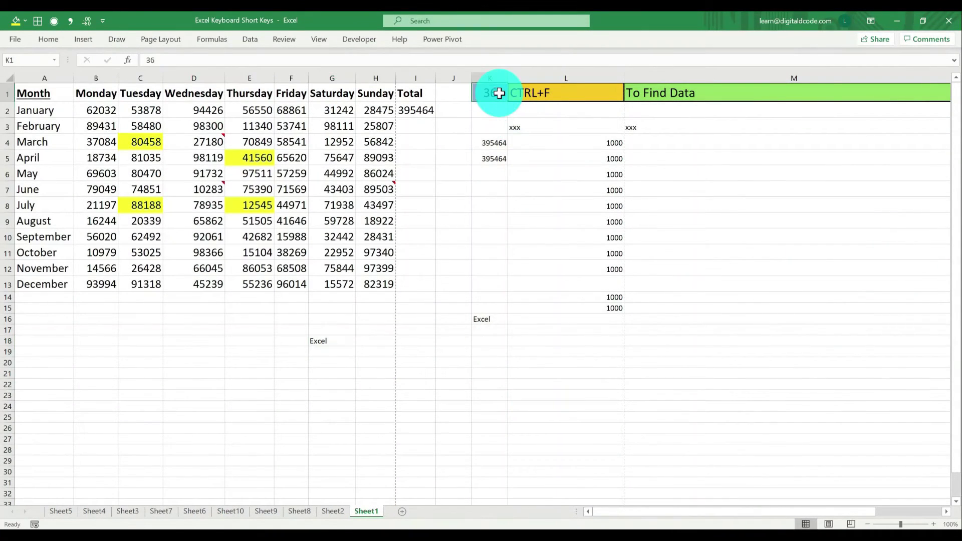
pyautogui.write('37')
pyautogui.press('Return')
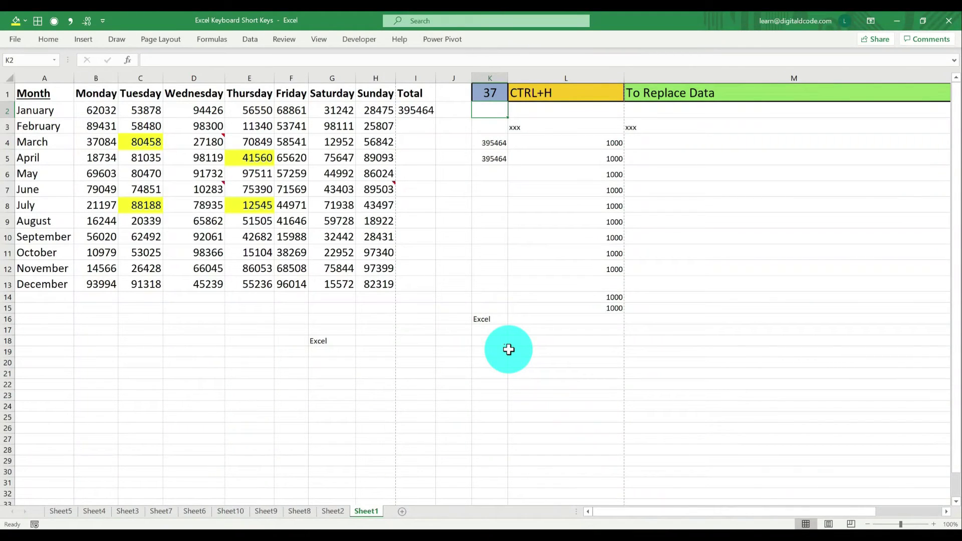
# Replace all occurrences of "Excel" with "Excel Training" throughout the workbook.
pyautogui.hotkey('ctrl', 'h')
pyautogui.moveTo(188, 356); pyautogui.dragTo(812, 345)
pyautogui.click(717, 391)
pyautogui.write('Excel')
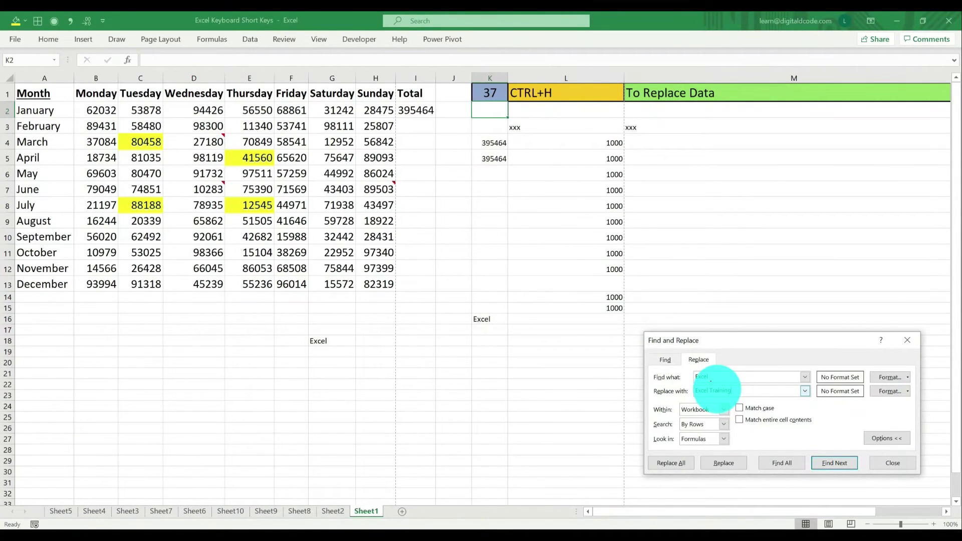
pyautogui.click(665, 469)
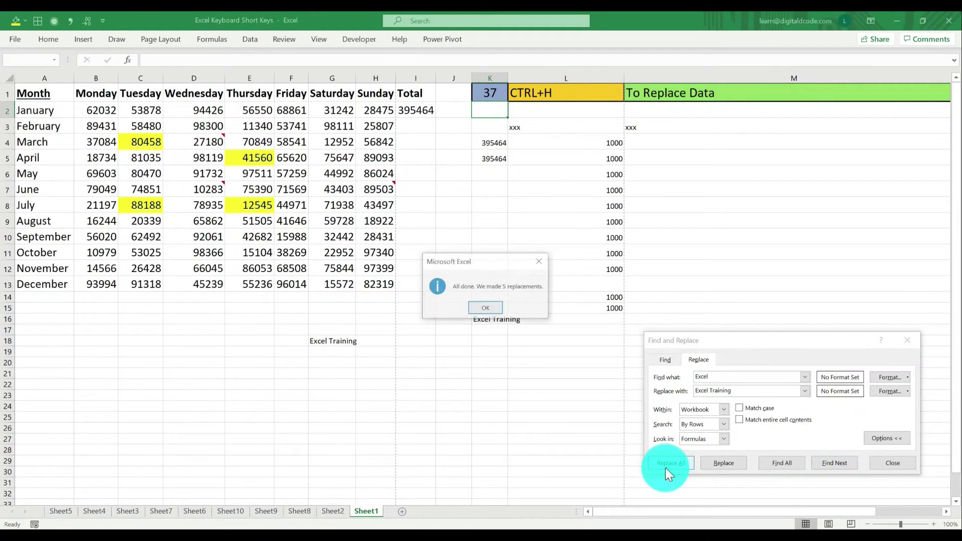
# Review the replaced text on Sheet2 and Sheet10, close the Find and Replace dialog, and return to Sheet1.
pyautogui.click(492, 307)
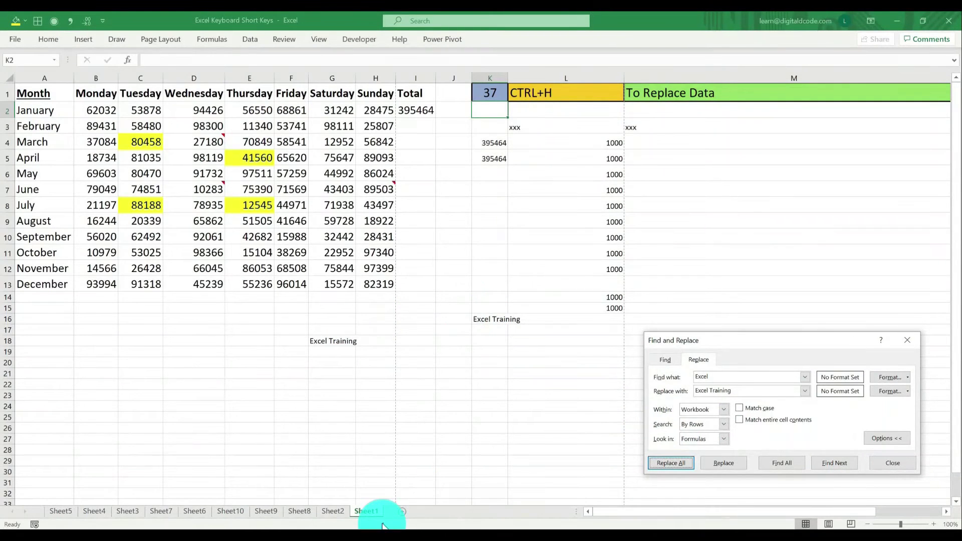
pyautogui.click(343, 510)
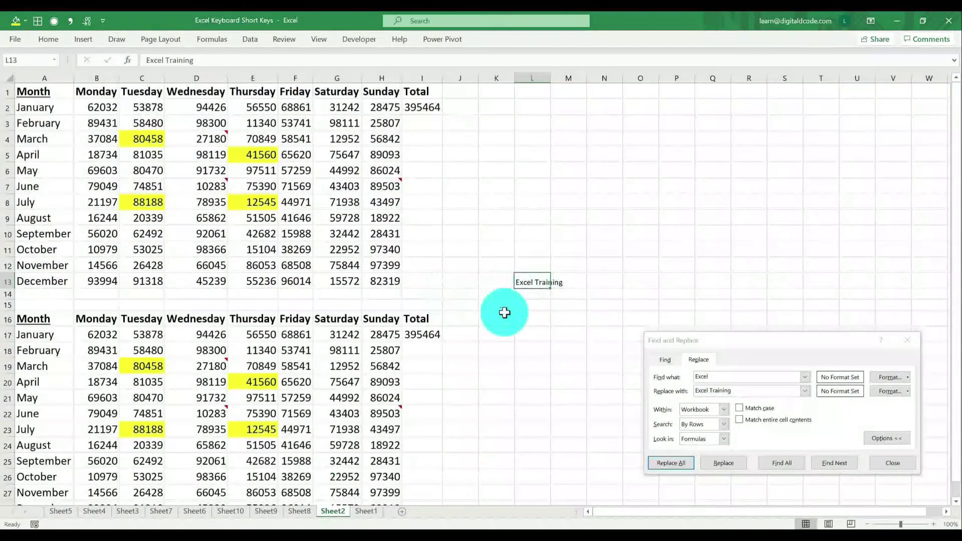
pyautogui.keyDown('ctrl'); pyautogui.click(266, 511); pyautogui.keyUp('ctrl')
pyautogui.keyDown('ctrl'); pyautogui.click(235, 514); pyautogui.keyUp('ctrl')
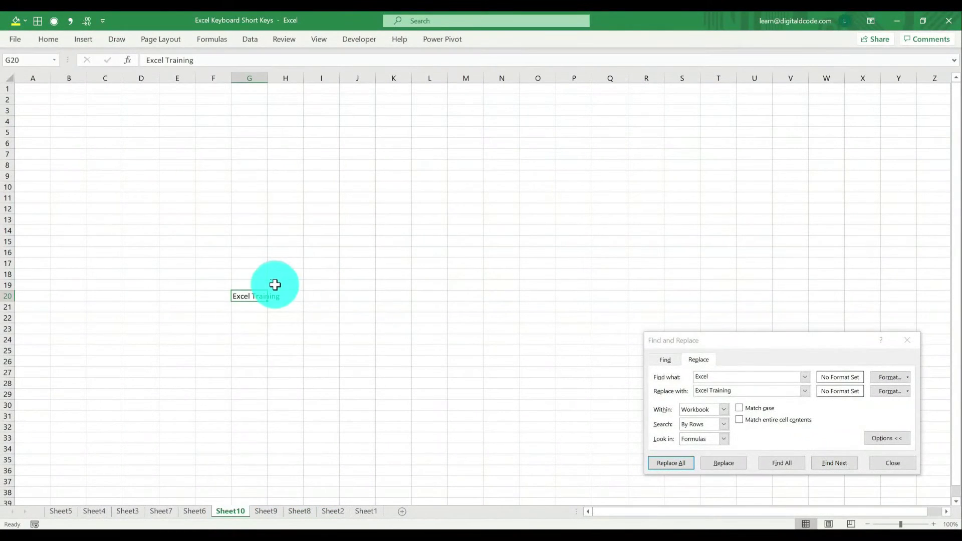
pyautogui.click(906, 465)
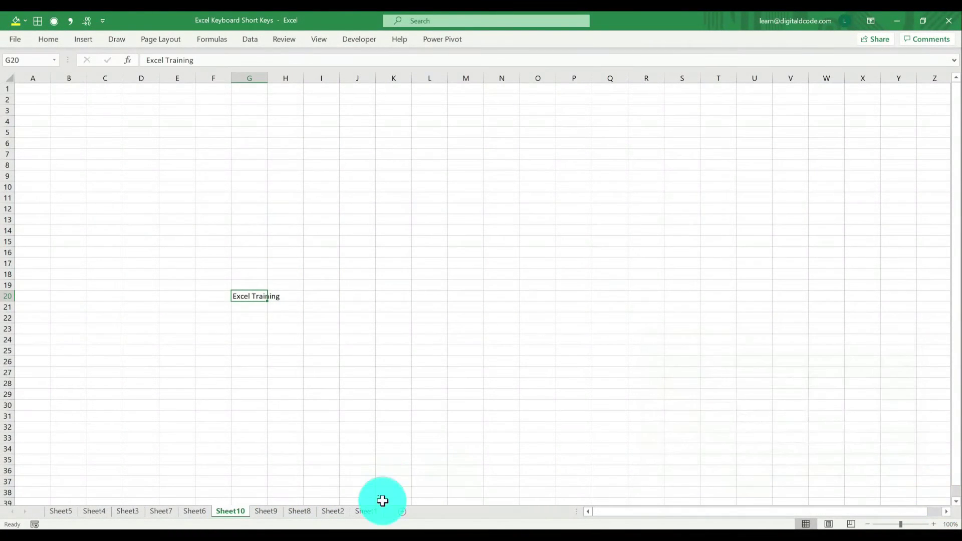
pyautogui.click(366, 511)
pyautogui.click(492, 94)
pyautogui.write('36')
pyautogui.press('Return')
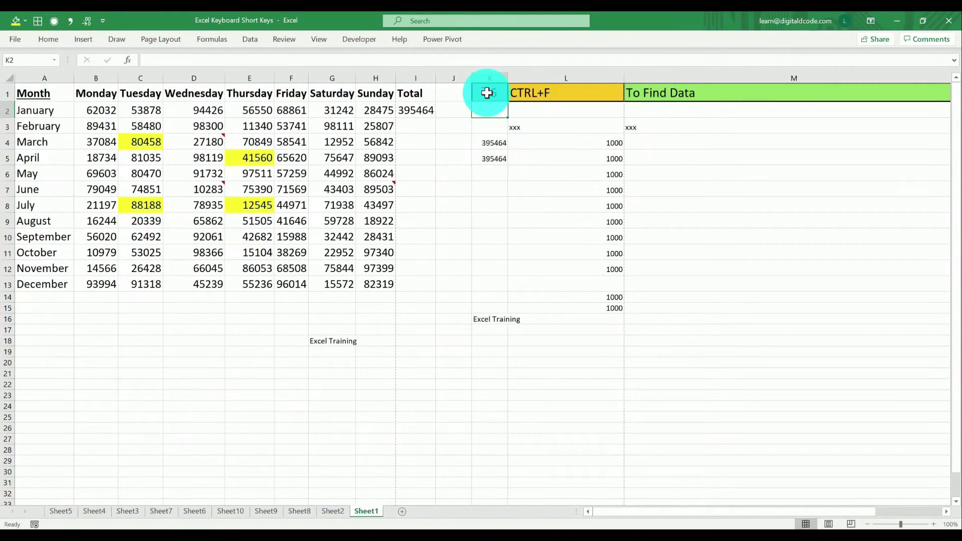
pyautogui.hotkey('ctrl', 'z')
# Set the shortcut number in cell K1 to 38.
pyautogui.write('38')
pyautogui.press('Return')
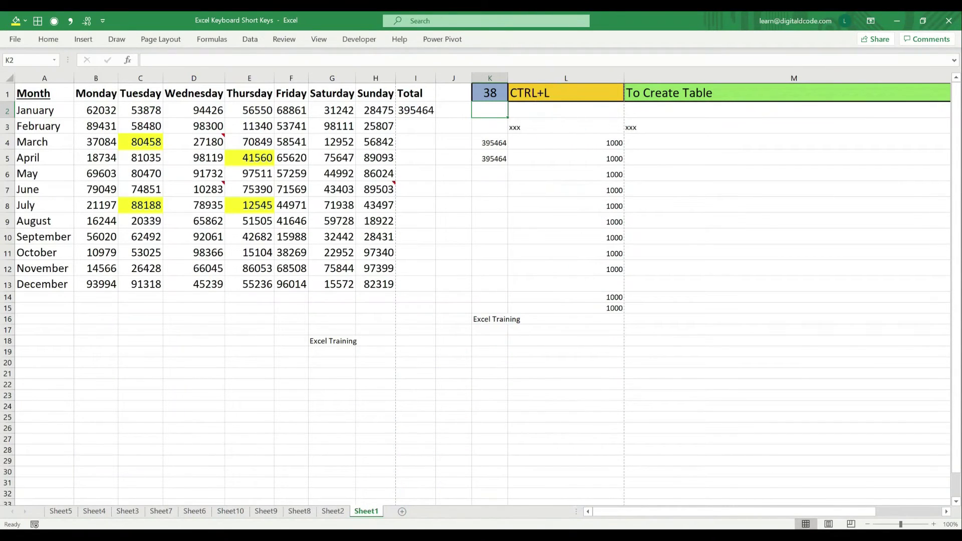
# On Sheet2, copy the January total formula in I2 down through I13 for the remaining months.
pyautogui.click(334, 511)
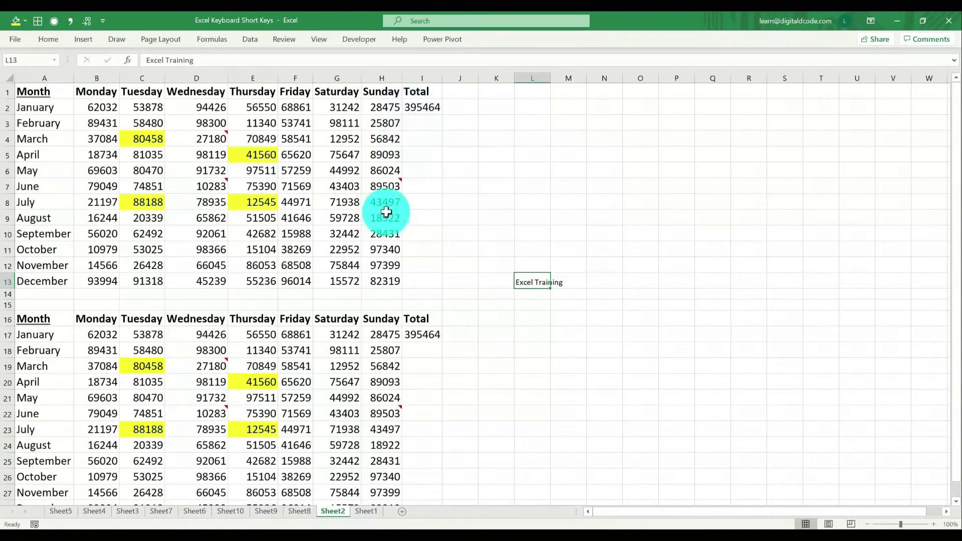
pyautogui.click(416, 111)
pyautogui.hotkey('ctrl', 'c')
pyautogui.hotkey('shift', 'Down')
pyautogui.hotkey('shift', 'Down')
pyautogui.hotkey('shift', 'Down')
pyautogui.hotkey('shift', 'Down')
pyautogui.hotkey('shift', 'Down')
pyautogui.hotkey('shift', 'Down')
pyautogui.hotkey('shift', 'Down')
pyautogui.hotkey('shift', 'Down')
pyautogui.hotkey('shift', 'Down')
pyautogui.hotkey('shift', 'Down')
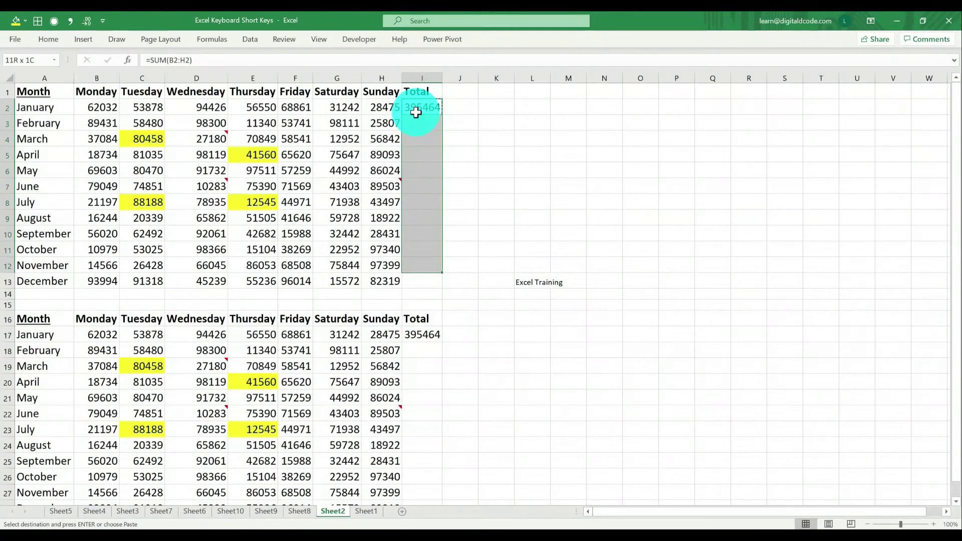
pyautogui.hotkey('shift', 'Down')
pyautogui.press('Return')
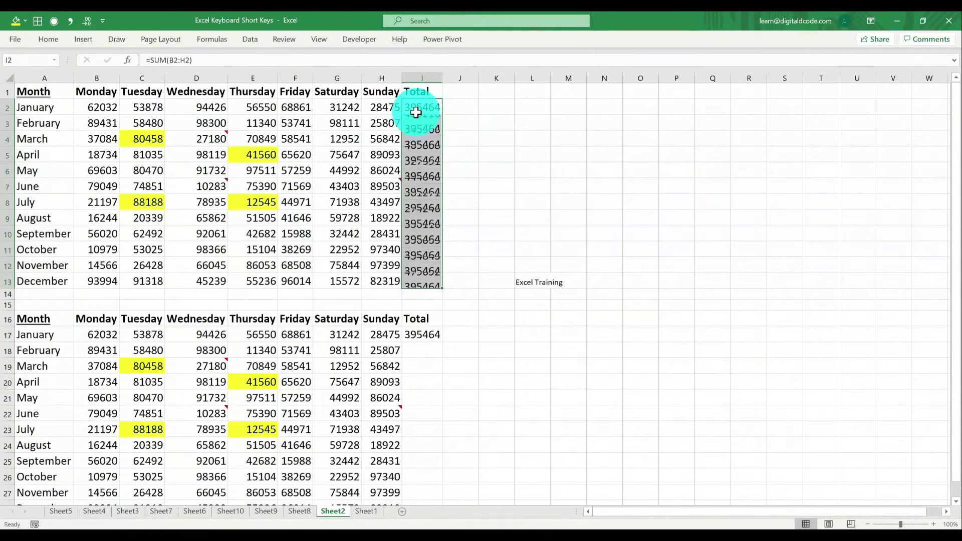
# Delete all rows of the second monthly data block on Sheet2, starting from its header in row 16.
pyautogui.press('Down')
pyautogui.press('Down')
pyautogui.press('Down')
pyautogui.hotkey('shift', 'space')
pyautogui.hotkey('shift', 'Down')
pyautogui.hotkey('shift', 'Down')
pyautogui.hotkey('shift', 'Down')
pyautogui.hotkey('shift', 'Down')
pyautogui.hotkey('shift', 'Down')
pyautogui.hotkey('shift', 'Down')
pyautogui.hotkey('shift', 'Down')
pyautogui.hotkey('shift', 'Down')
pyautogui.hotkey('shift', 'Down')
pyautogui.hotkey('shift', 'Down')
pyautogui.hotkey('shift', 'Down')
pyautogui.hotkey('shift', 'Down')
pyautogui.hotkey('shift', 'Down')
pyautogui.hotkey('shift', 'Down')
pyautogui.hotkey('shift', 'Down')
pyautogui.hotkey('shift', 'Down')
pyautogui.hotkey('shift', 'Down')
pyautogui.hotkey('shift', 'Down')
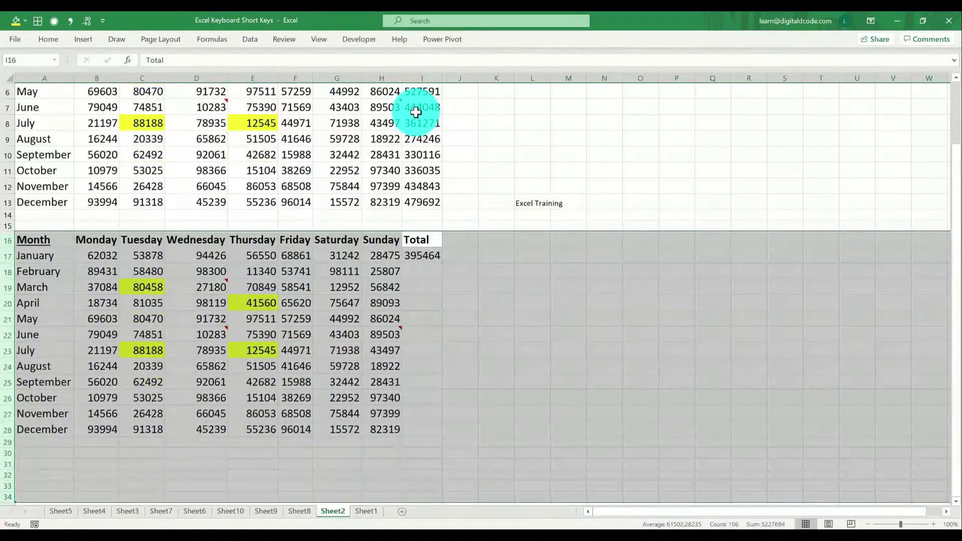
pyautogui.hotkey('ctrl', '-')
# Convert the data range A1:I13 on Sheet2 into a table with headers and dismiss the Ideas suggestion.
pyautogui.hotkey('ctrl', 'Home')
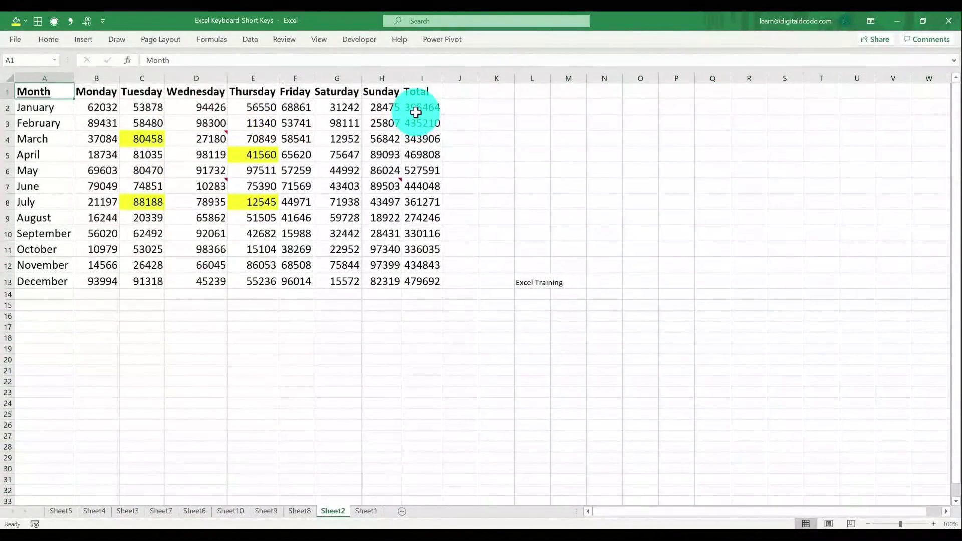
pyautogui.hotkey('ctrl', 'a')
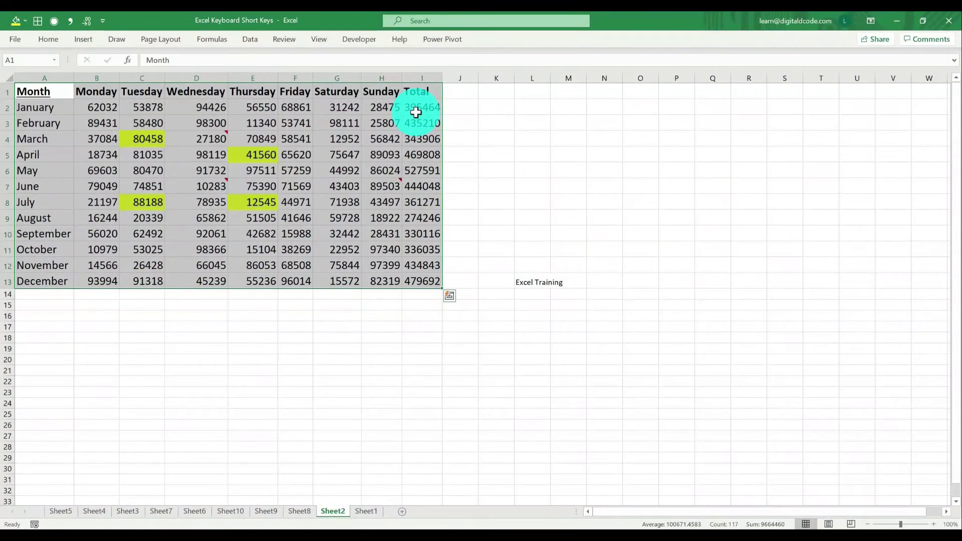
pyautogui.hotkey('ctrl', 't')
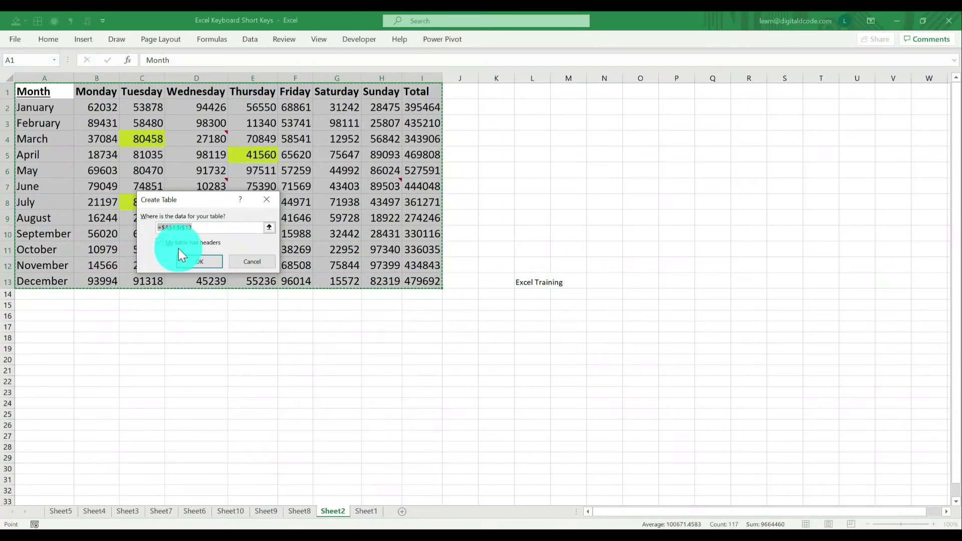
pyautogui.hotkey('ctrl', 't')
pyautogui.press('Return')
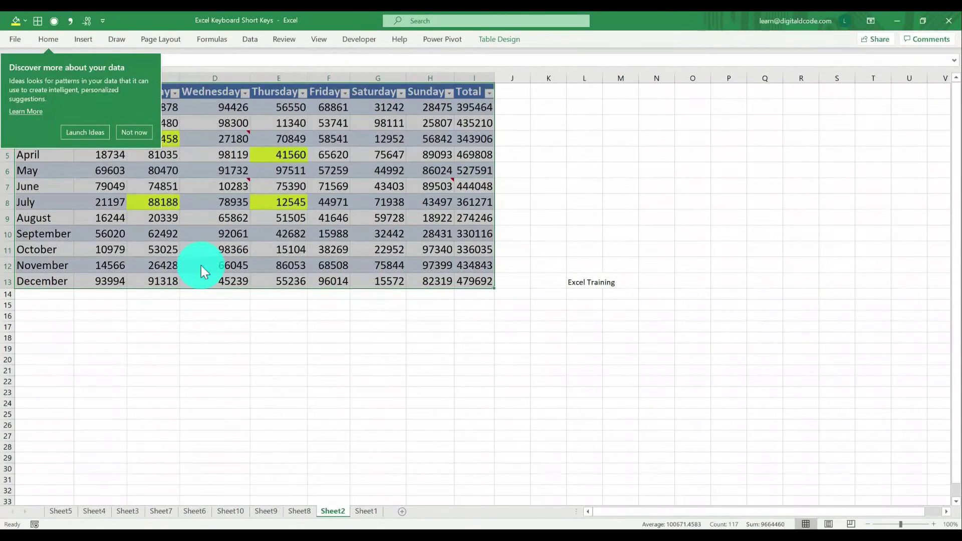
pyautogui.click(140, 135)
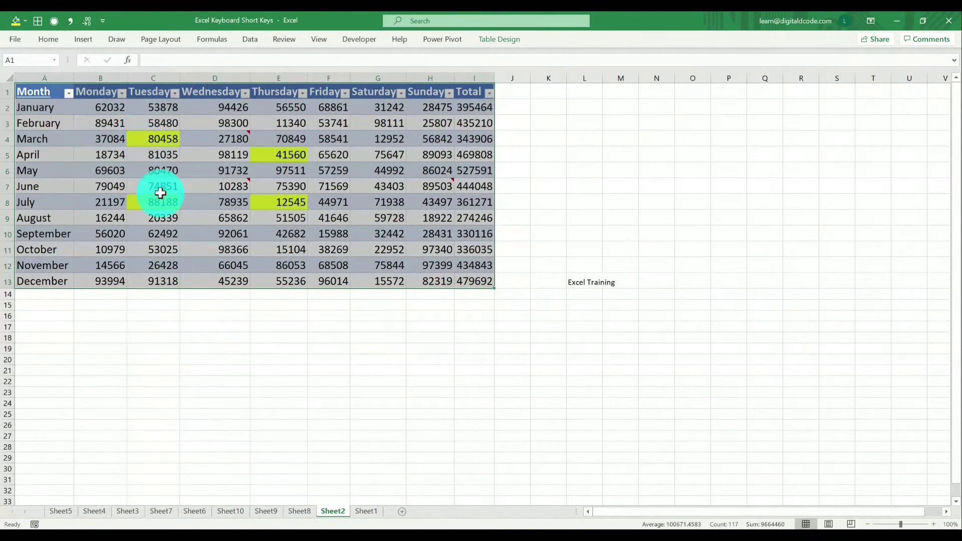
# Add a table row below December with the month January, Monday 545 and Tuesday 684545.
pyautogui.click(465, 282)
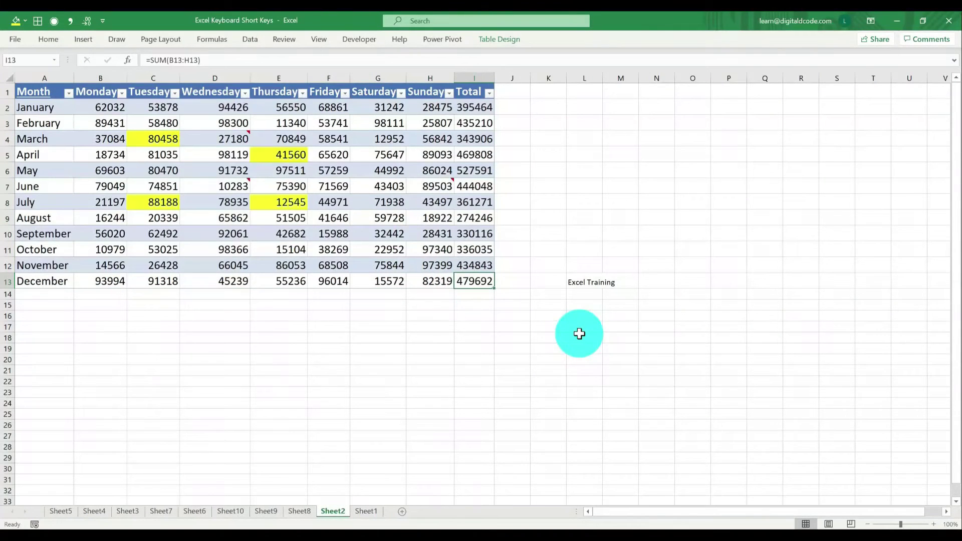
pyautogui.press('Tab')
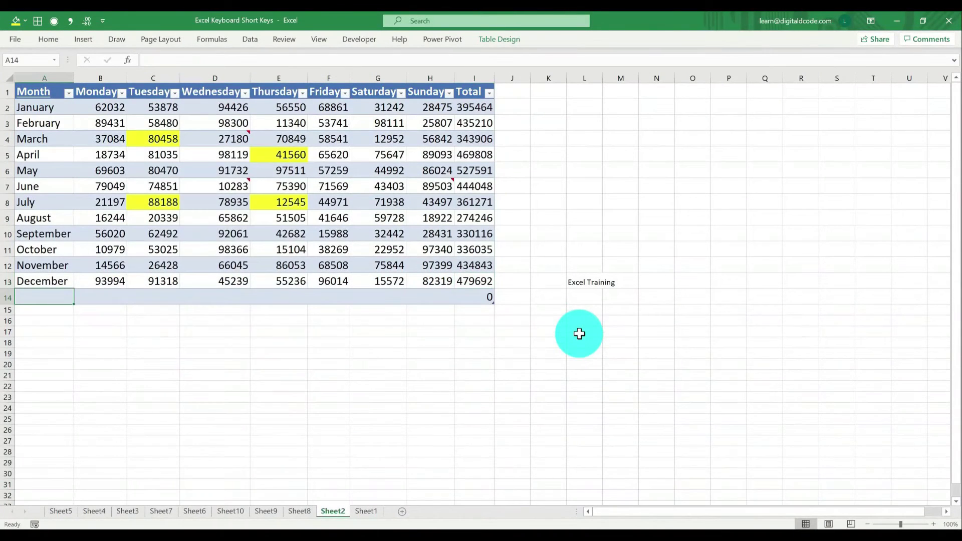
pyautogui.write('January')
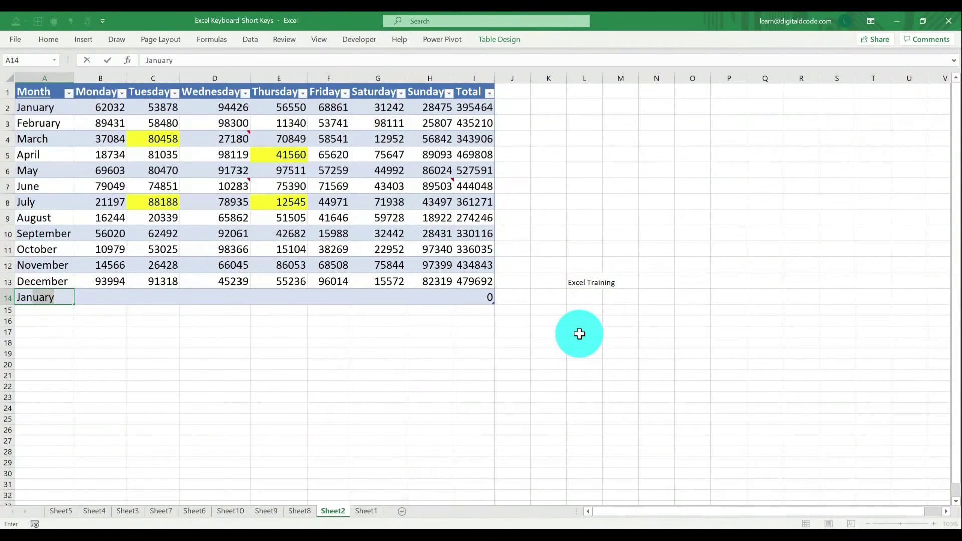
pyautogui.press('Tab')
pyautogui.write('545')
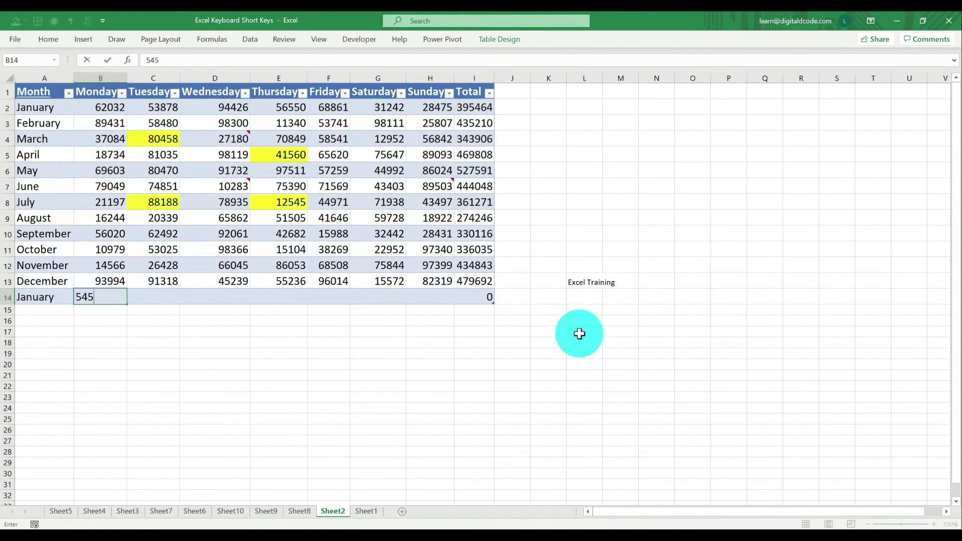
pyautogui.press('Tab')
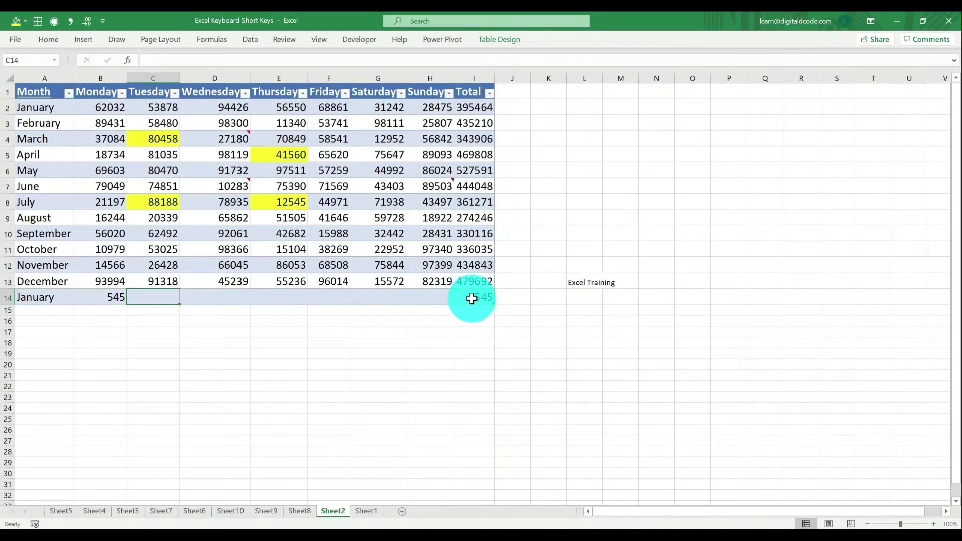
pyautogui.write('684545')
pyautogui.press('Tab')
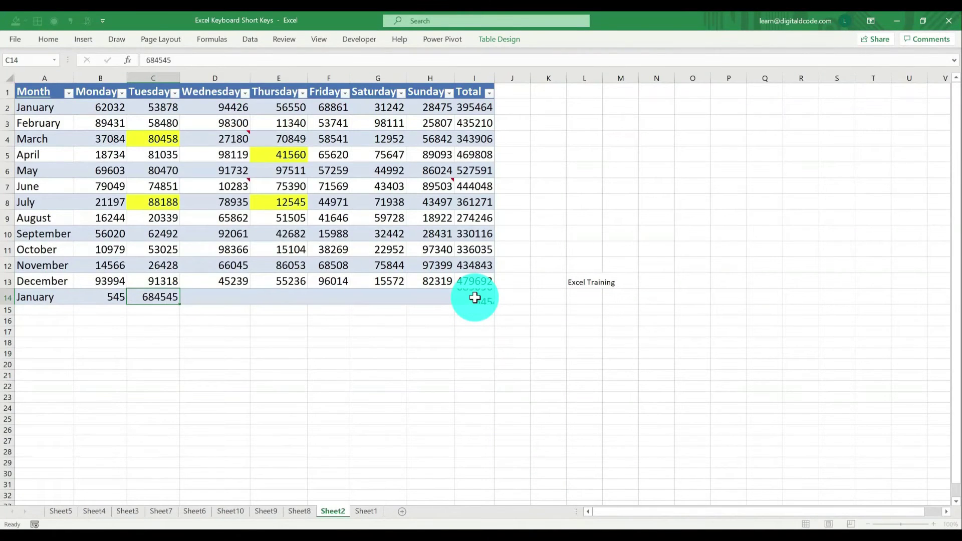
# Fill the new January row's Wednesday to Sunday cells with 5454, 545, 45465, 54 and 5, and add another blank table row.
pyautogui.write('5454')
pyautogui.press('Tab')
pyautogui.write('545')
pyautogui.press('Tab')
pyautogui.write('45465')
pyautogui.press('Tab')
pyautogui.write('54')
pyautogui.press('Tab')
pyautogui.write('5')
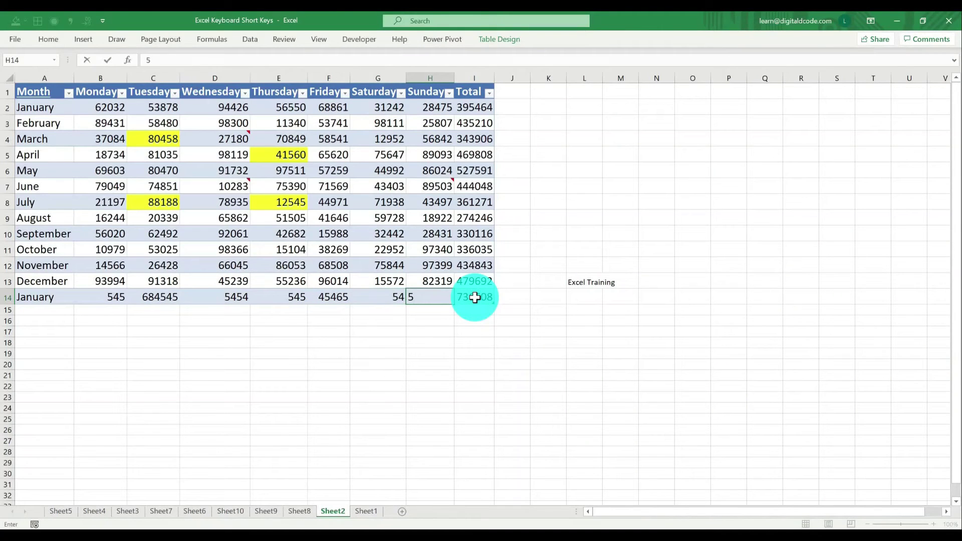
pyautogui.press('Tab')
pyautogui.write('54')
pyautogui.press('Escape')
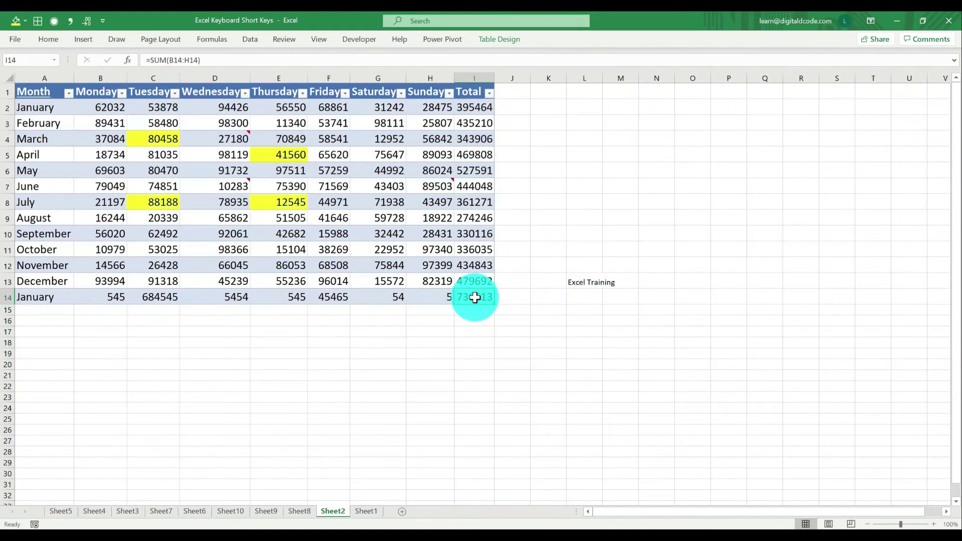
pyautogui.press('Tab')
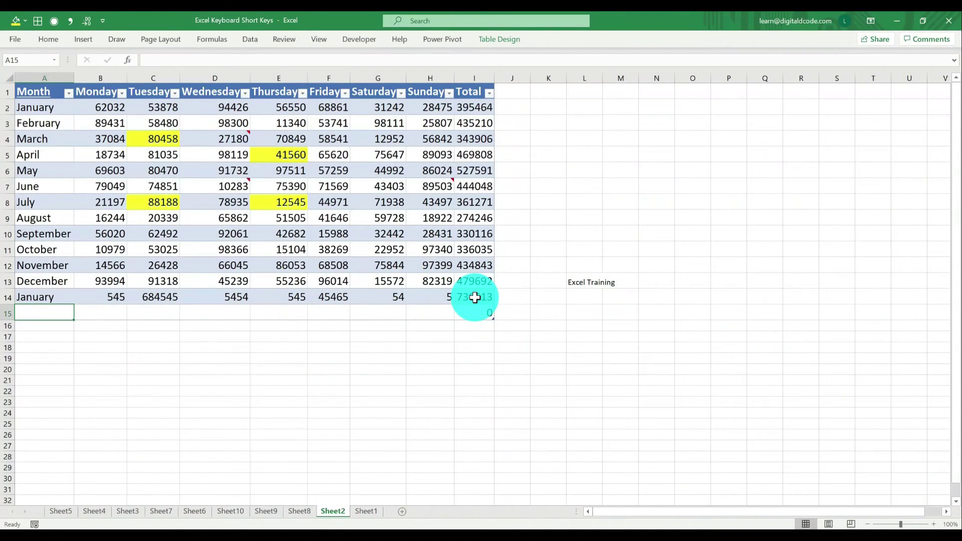
# Return to Sheet1 and set the shortcut number in cell K1 to 39.
pyautogui.click(366, 512)
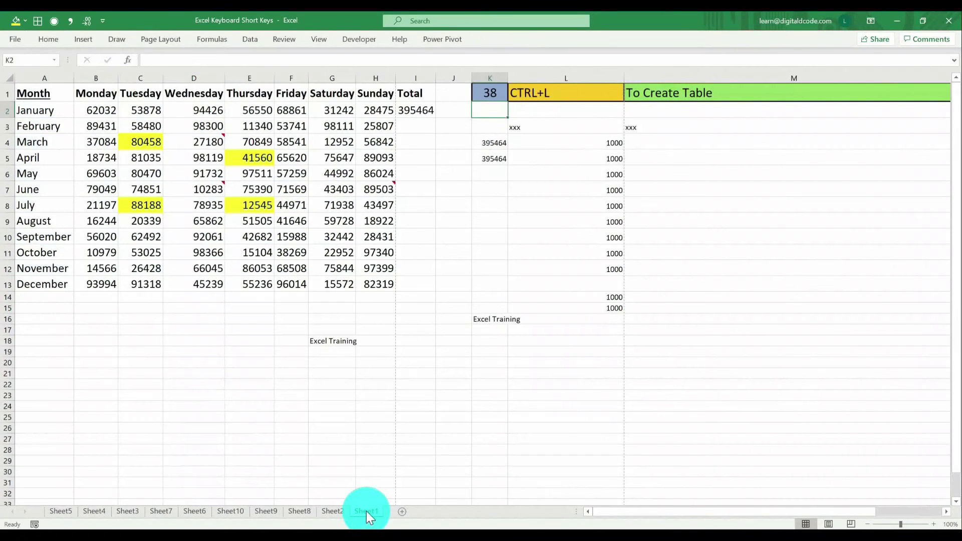
pyautogui.click(495, 95)
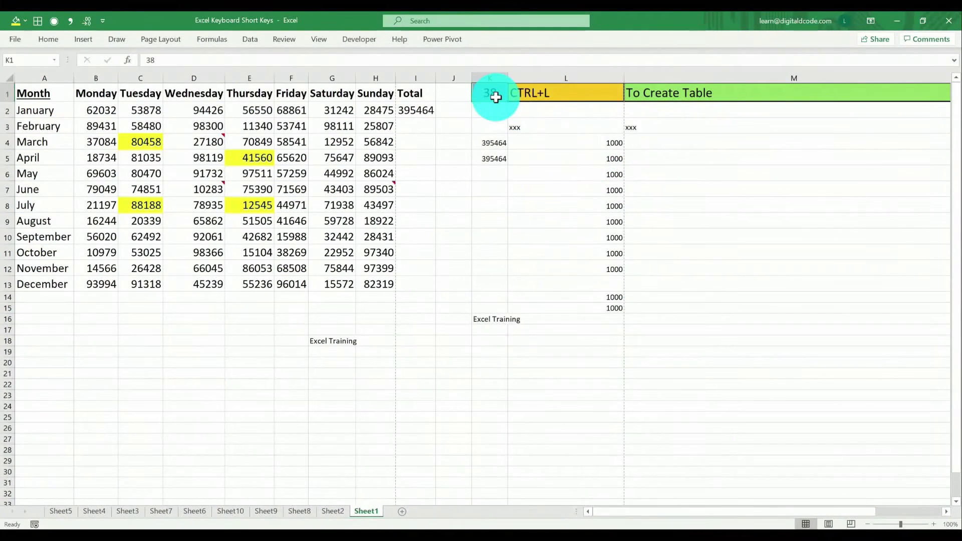
pyautogui.write('39')
pyautogui.press('Return')
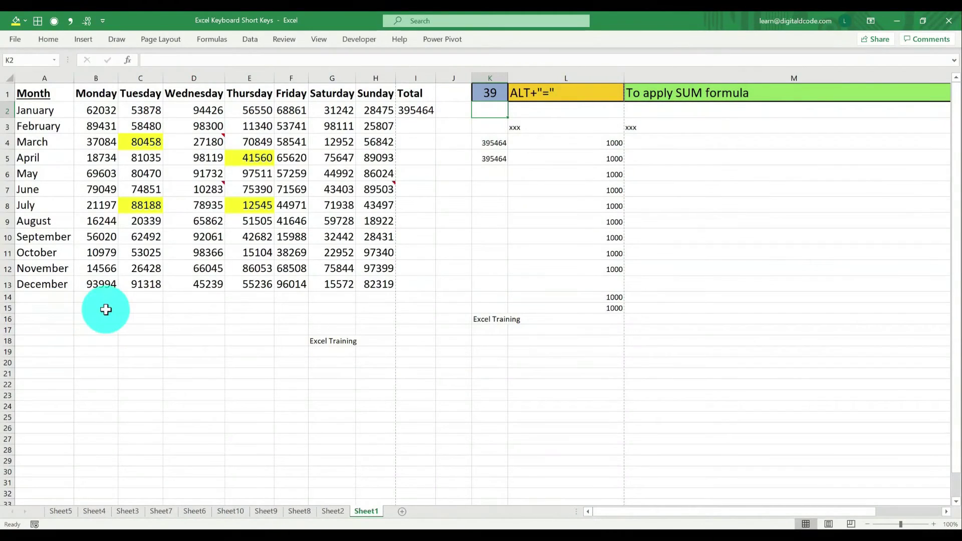
# Enter the label "Total" in A15 and insert an AutoSum formula for the Monday column in B15.
pyautogui.click(59, 311)
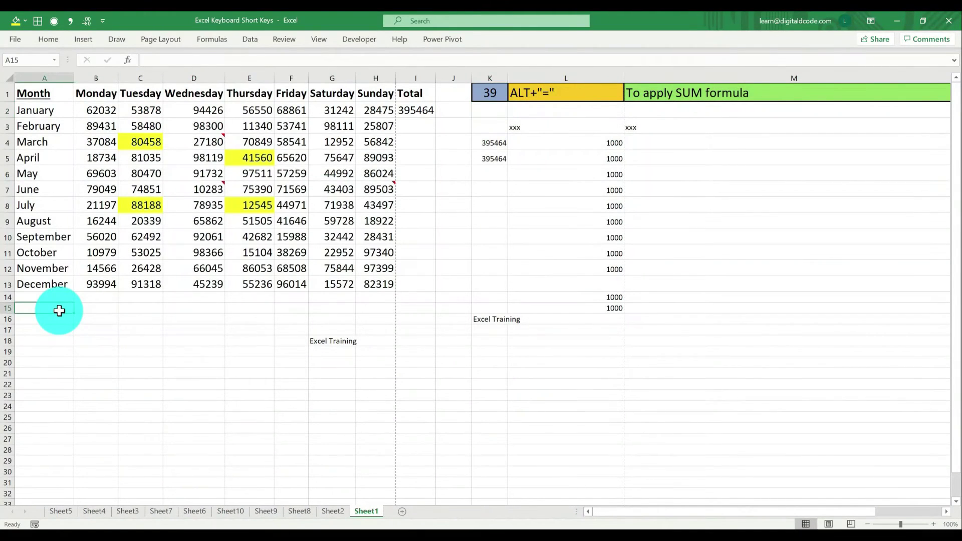
pyautogui.write('Total')
pyautogui.press('Tab')
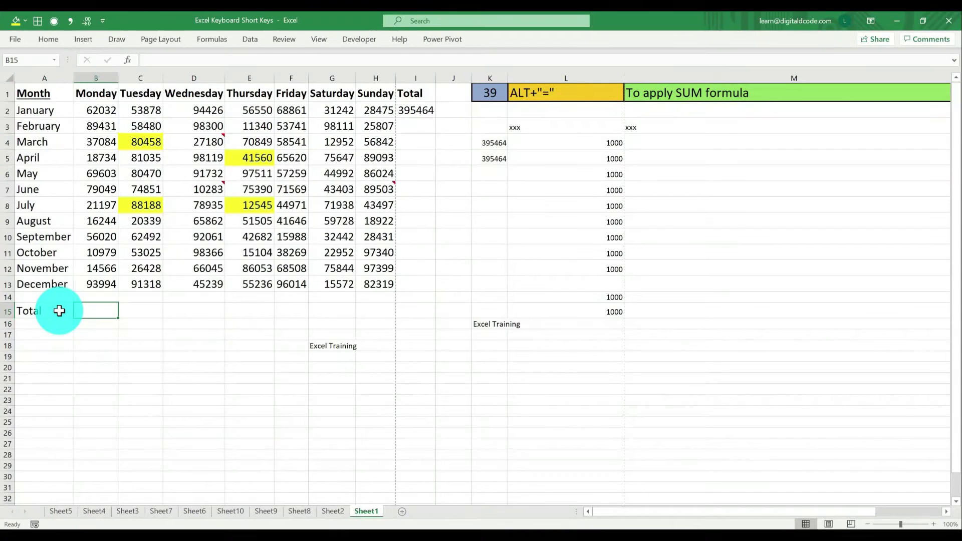
pyautogui.hotkey('alt', '=')
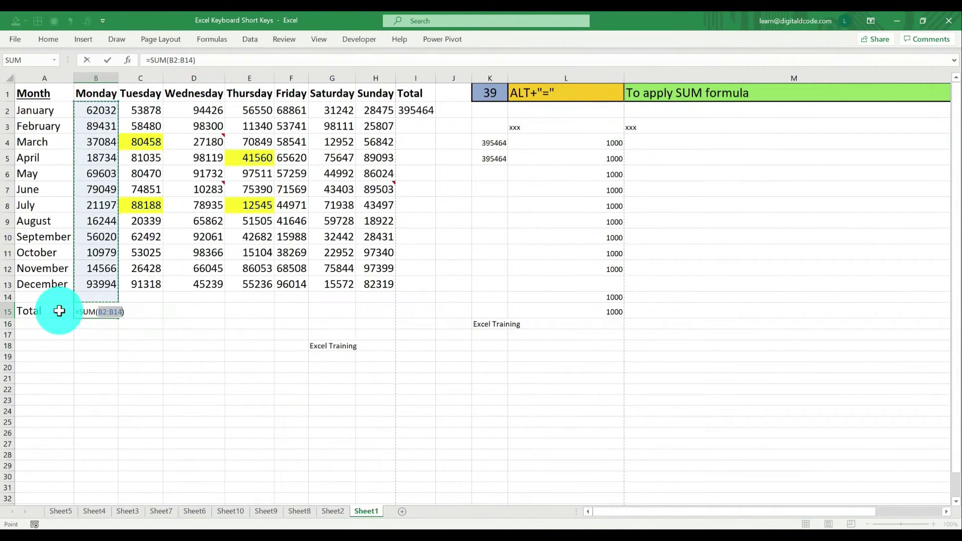
pyautogui.hotkey('ctrl', 'Return')
pyautogui.hotkey('ctrl', 'c')
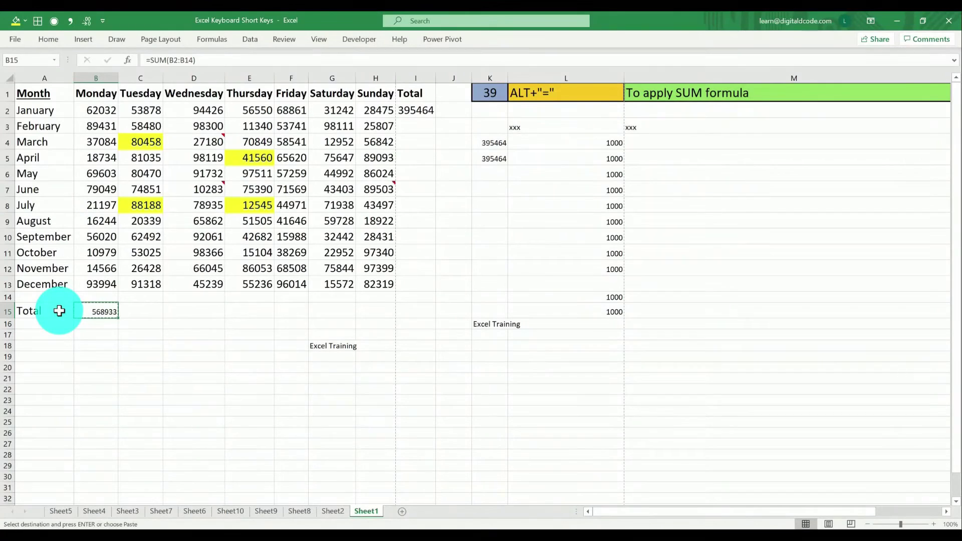
pyautogui.press('Right')
pyautogui.hotkey('shift', 'Right')
pyautogui.hotkey('shift', 'Left')
pyautogui.press('Escape')
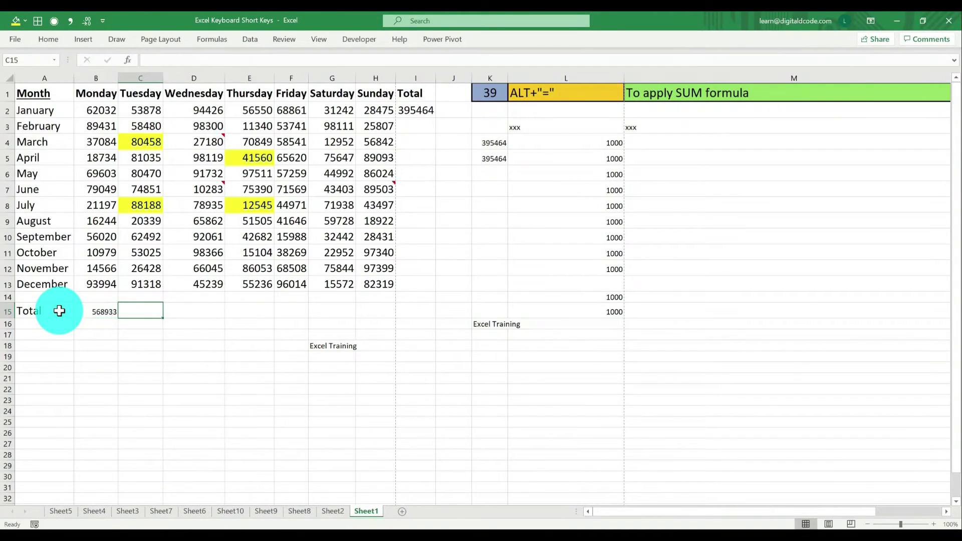
# Insert AutoSum formulas for the Tuesday column in C15 and for the February row in I3.
pyautogui.hotkey('alt', '=')
pyautogui.hotkey('ctrl', 'Return')
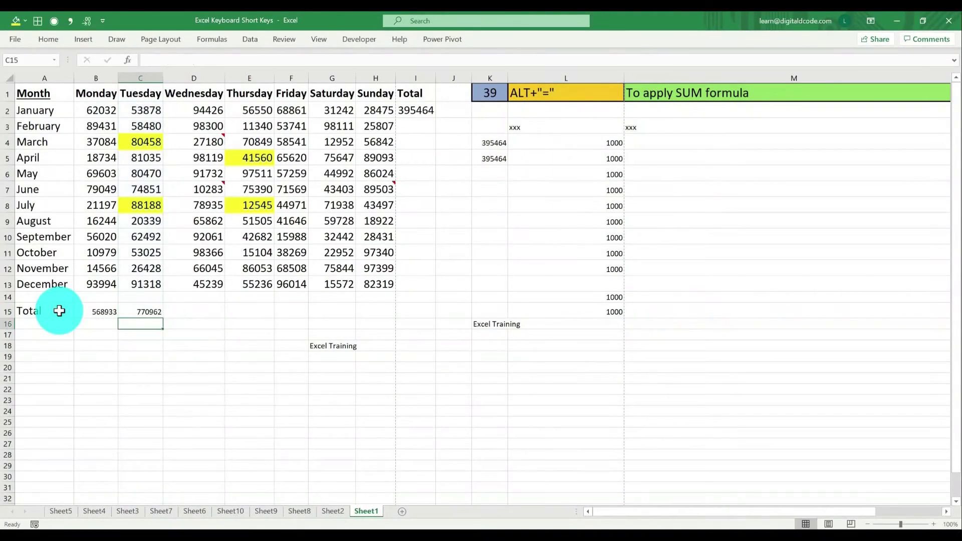
pyautogui.click(413, 124)
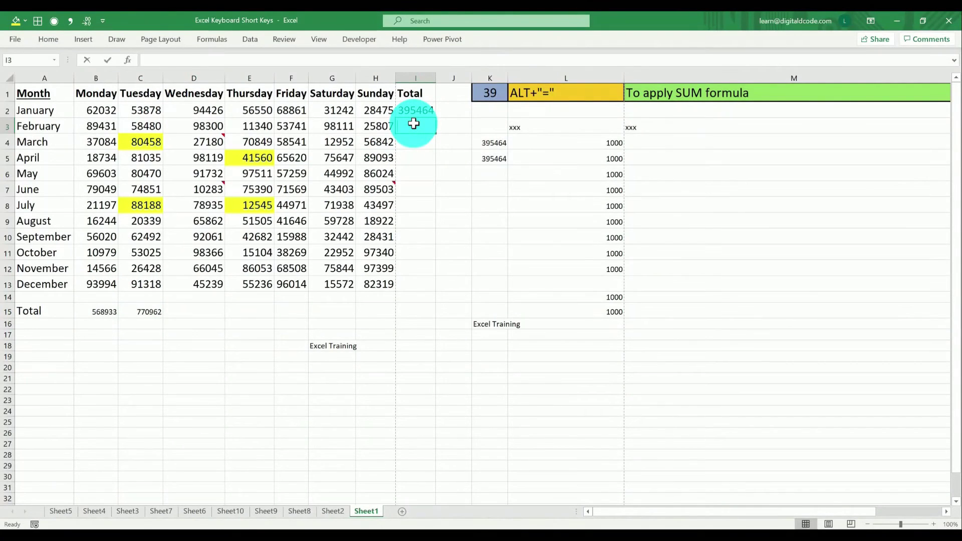
pyautogui.hotkey('alt', '=')
pyautogui.press('Return')
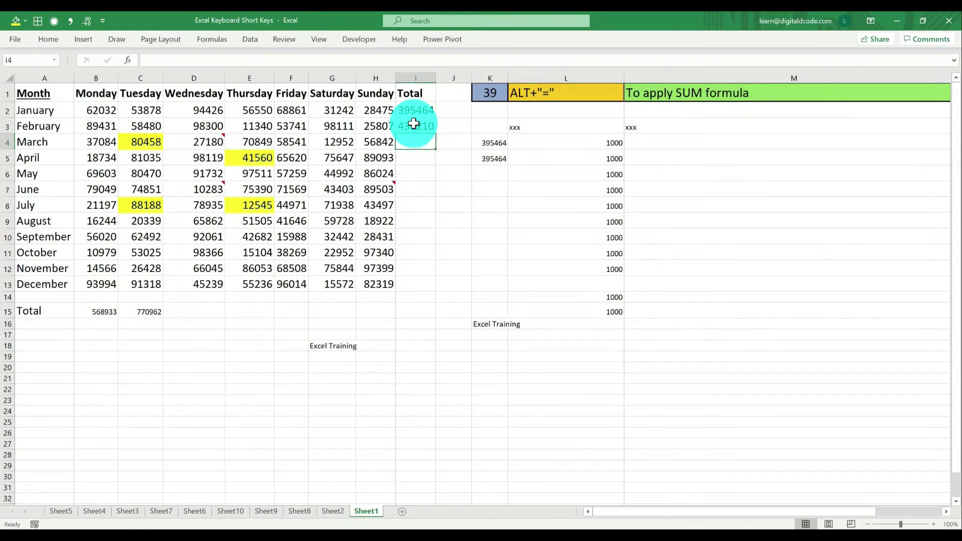
# Set the shortcut number in cell K1 to 40.
pyautogui.click(495, 97)
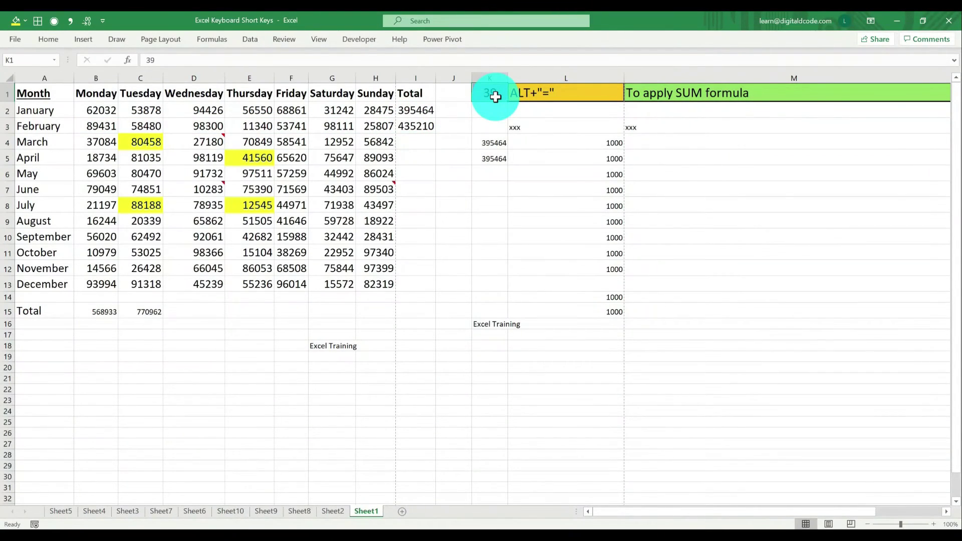
pyautogui.write('40')
pyautogui.press('Return')
pyautogui.hotkey('shift', 'Up')
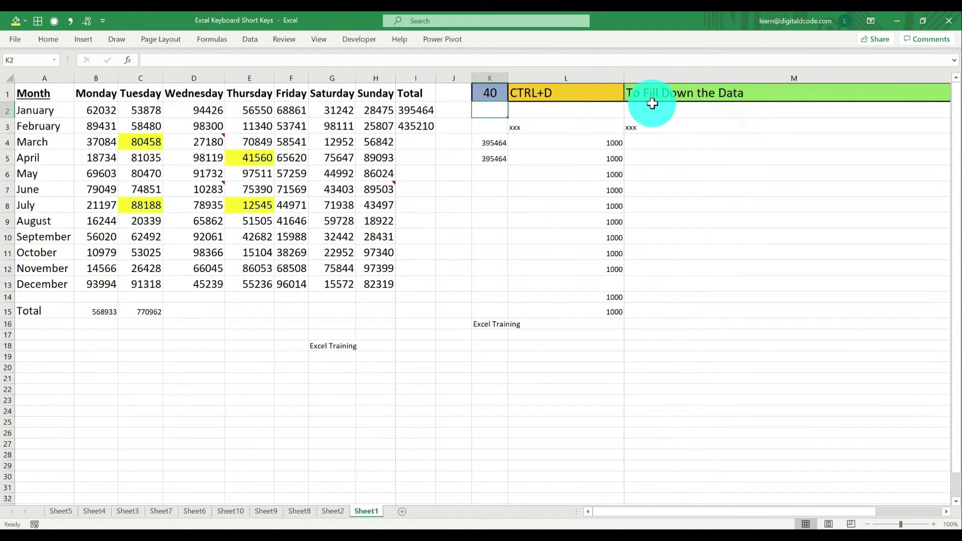
# Fill the February total formula in I3 down through the December row in I13.
pyautogui.click(407, 127)
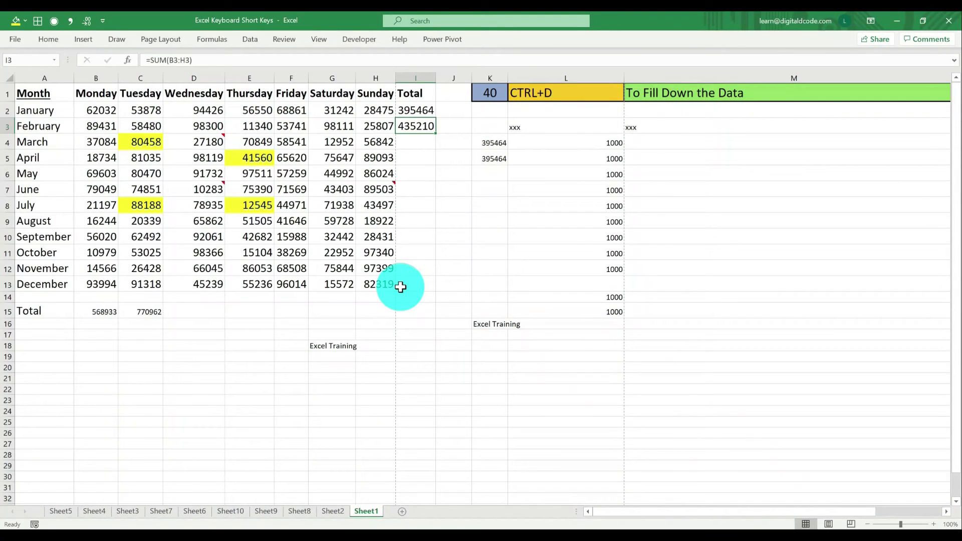
pyautogui.hotkey('shift', 'Down')
pyautogui.hotkey('shift', 'Down')
pyautogui.hotkey('shift', 'Down')
pyautogui.hotkey('shift', 'Down')
pyautogui.hotkey('shift', 'Down')
pyautogui.hotkey('shift', 'Down')
pyautogui.hotkey('shift', 'Down')
pyautogui.hotkey('shift', 'Down')
pyautogui.hotkey('shift', 'Down')
pyautogui.hotkey('shift', 'Down')
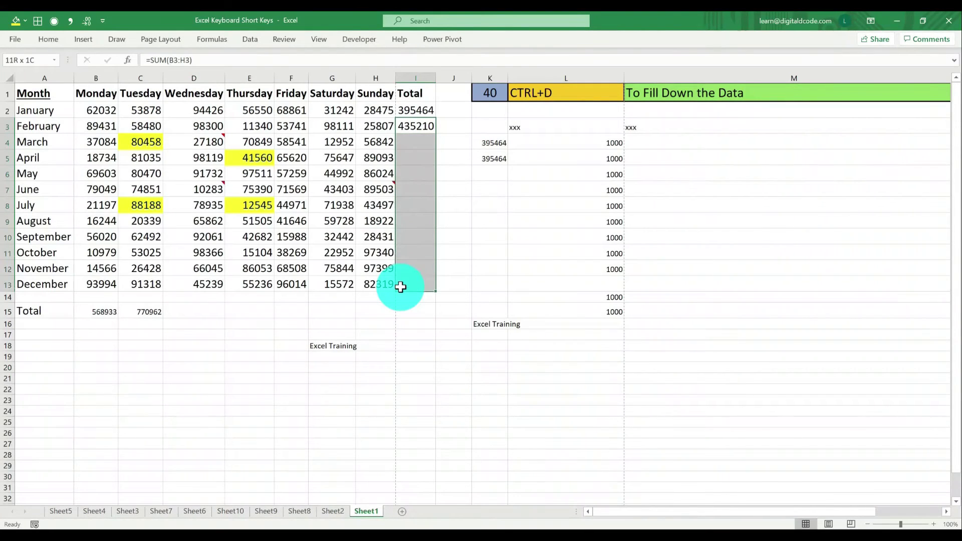
pyautogui.hotkey('ctrl', 'd')
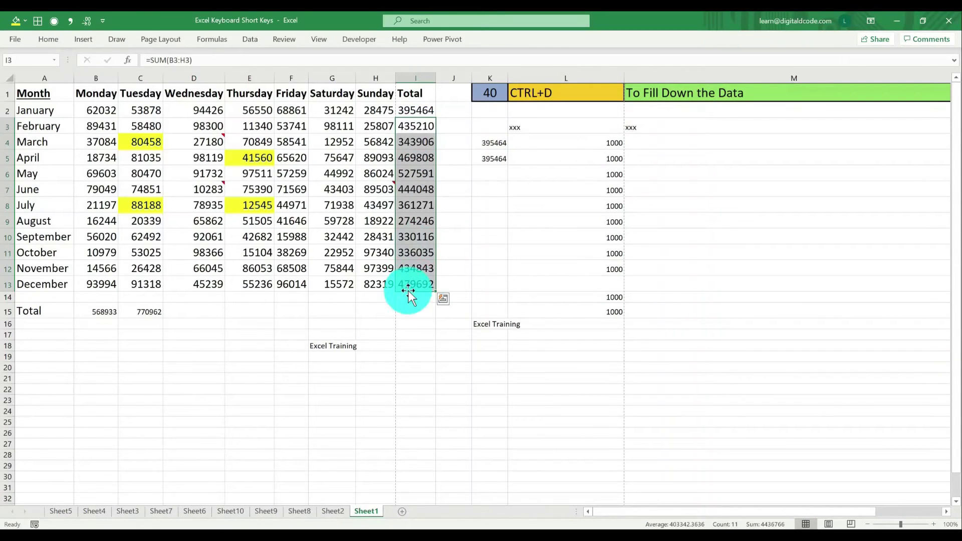
# Set the shortcut number in cell K1 to 41.
pyautogui.click(500, 97)
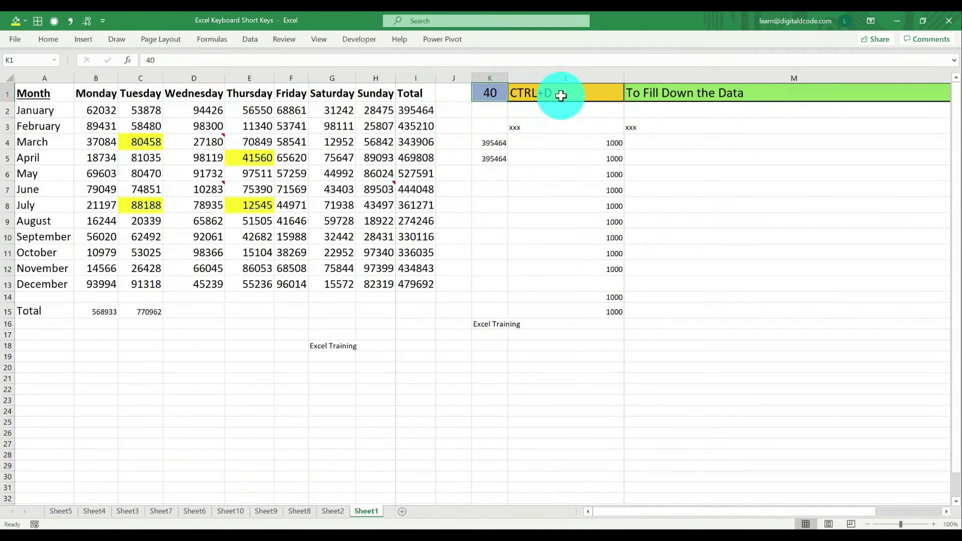
pyautogui.write('41')
pyautogui.press('Return')
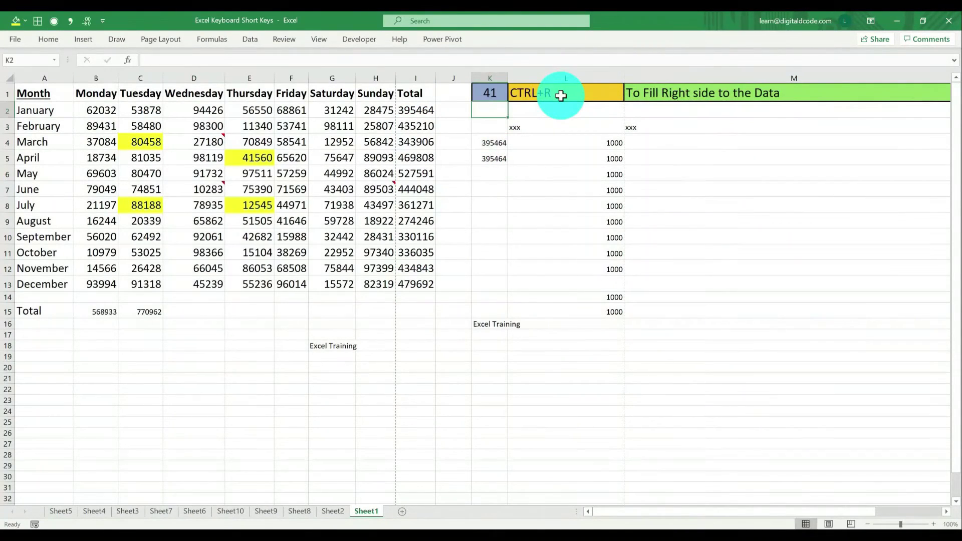
# Fill the Tuesday total formula in C15 across to the right through I15.
pyautogui.click(146, 311)
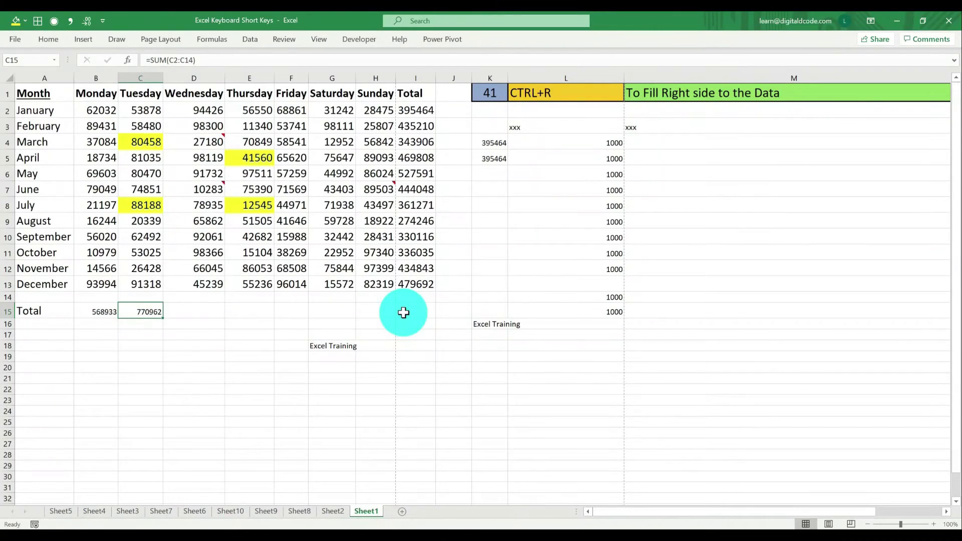
pyautogui.moveTo(152, 309); pyautogui.dragTo(429, 310)
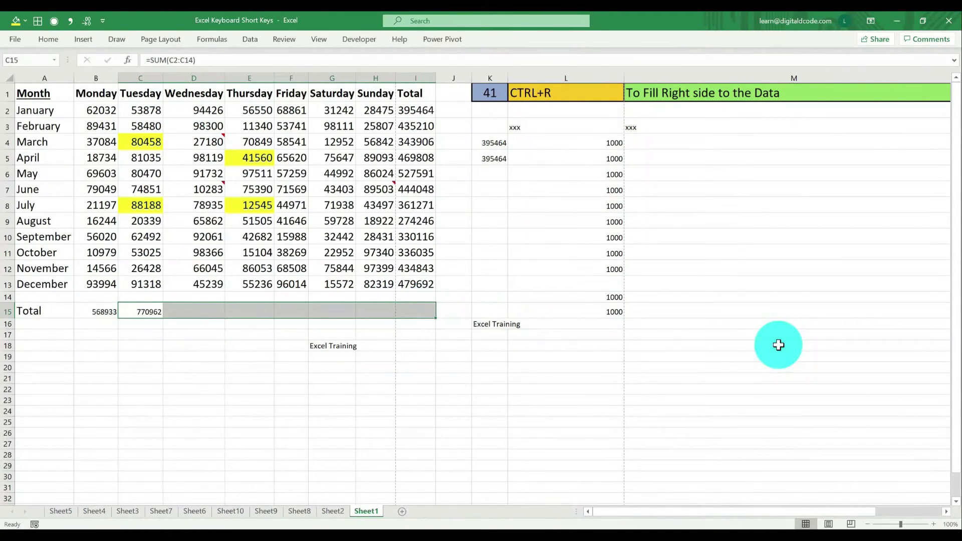
pyautogui.hotkey('ctrl', 'r')
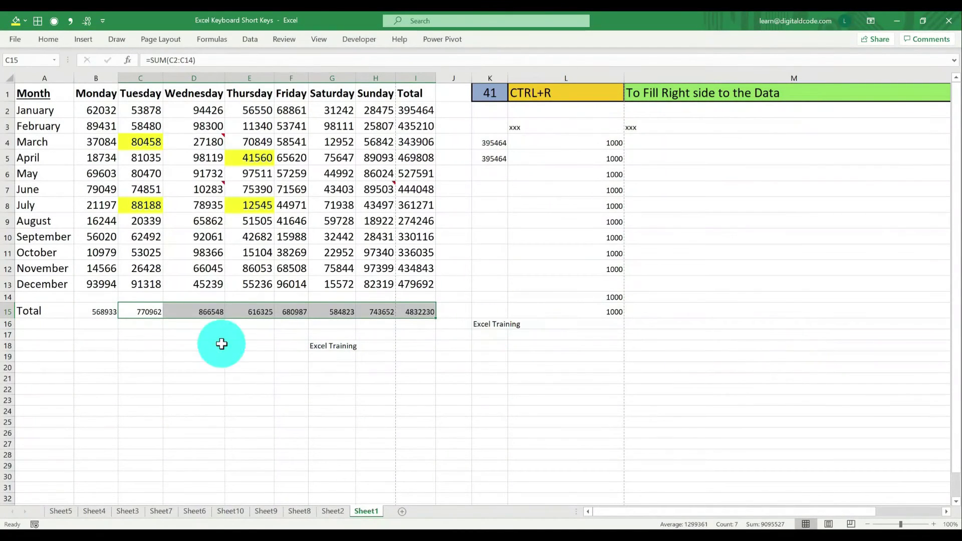
# Set the shortcut number in cell K1 to 42 and switch to Sheet5.
pyautogui.click(499, 87)
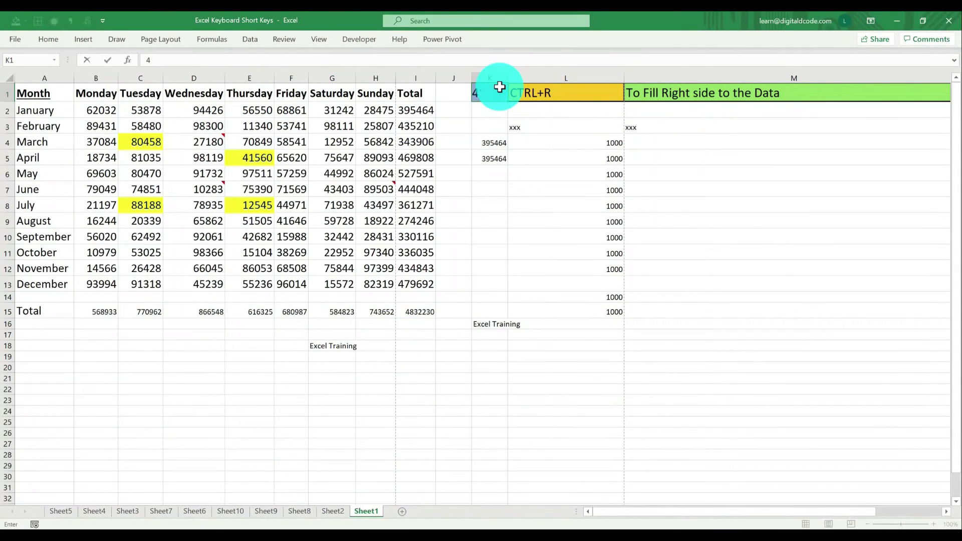
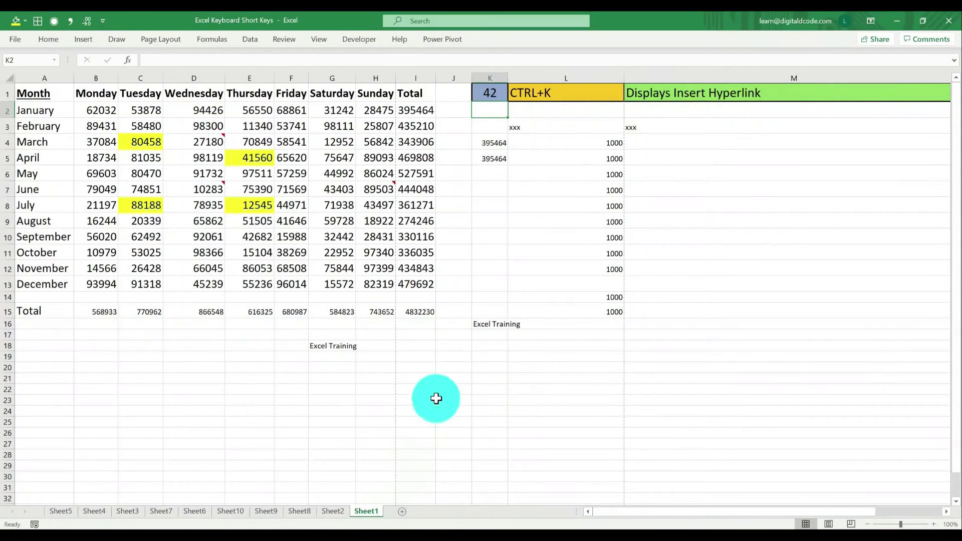
pyautogui.click(486, 383)
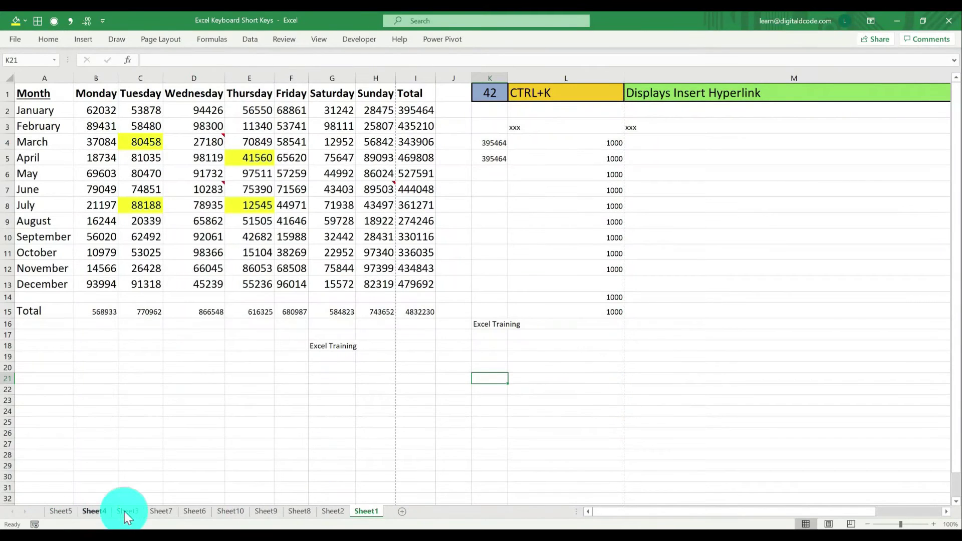
pyautogui.click(68, 509)
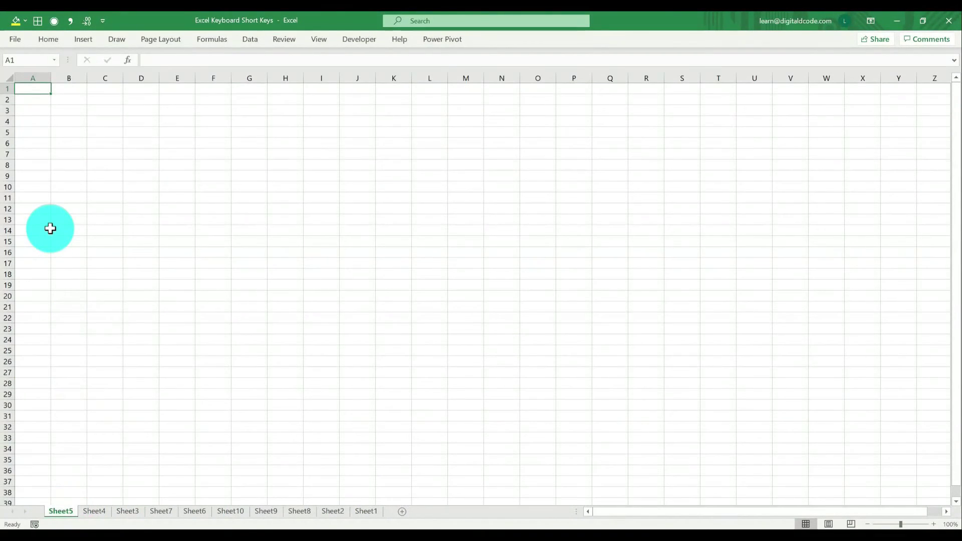
# Insert a hyperlink in A1 to the Sales Report workbook on the Desktop, with "Sales Report" as the display text.
pyautogui.hotkey('ctrl', 'k')
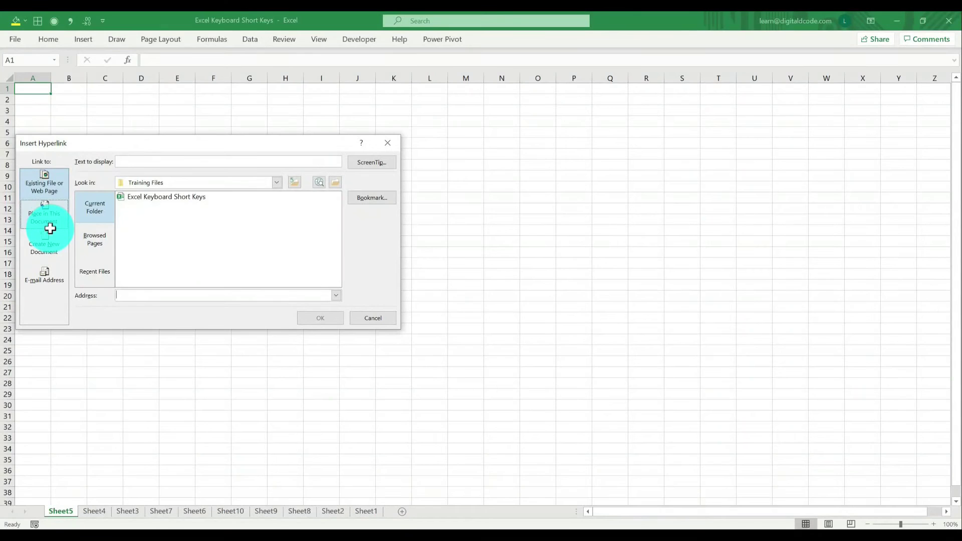
pyautogui.click(44, 187)
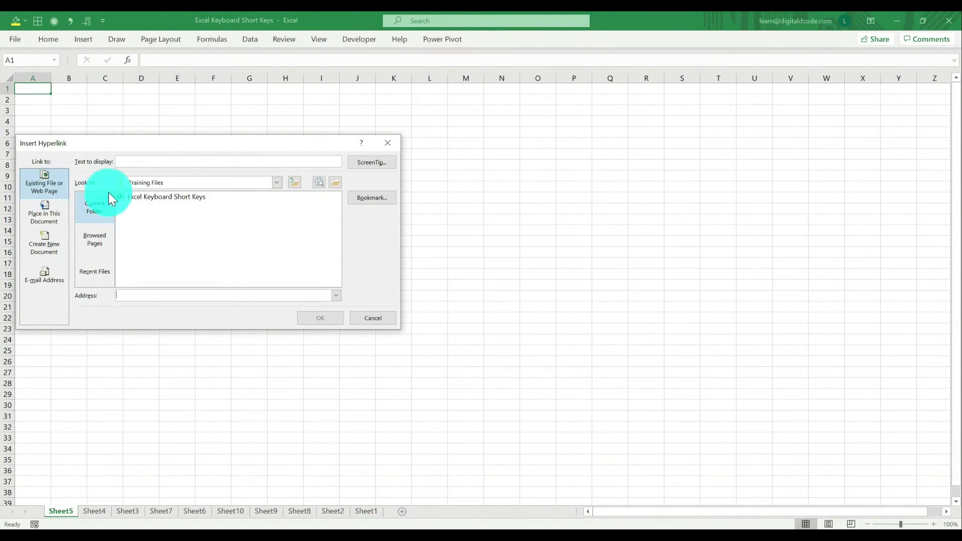
pyautogui.click(276, 182)
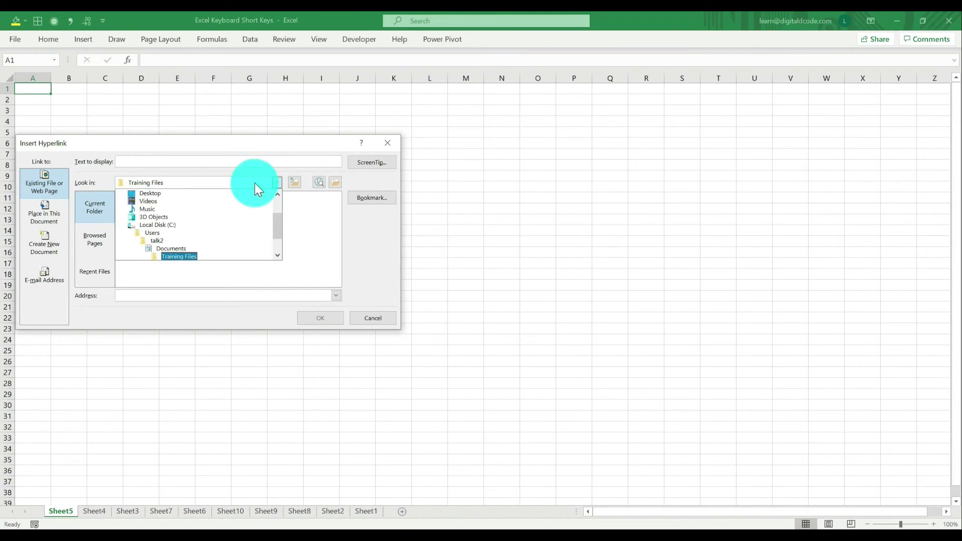
pyautogui.click(137, 195)
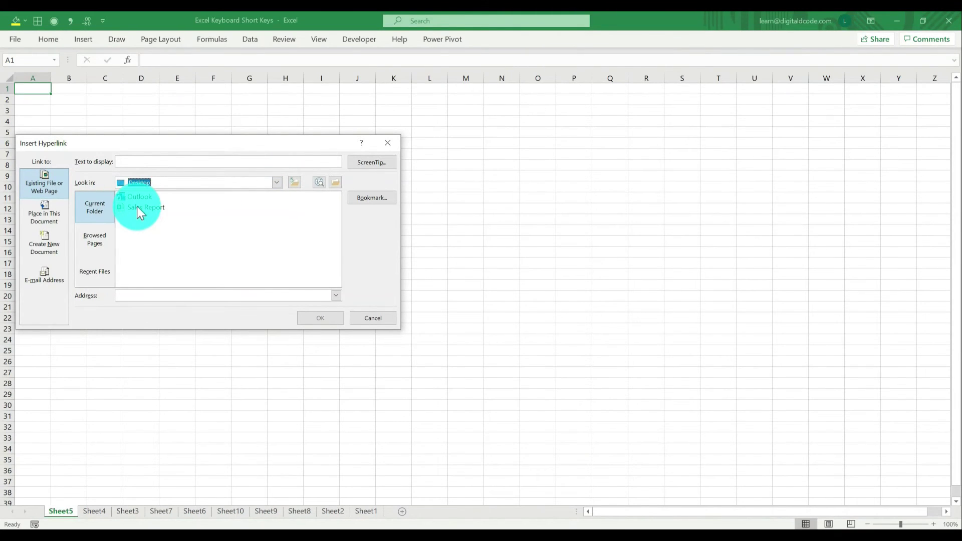
pyautogui.click(137, 208)
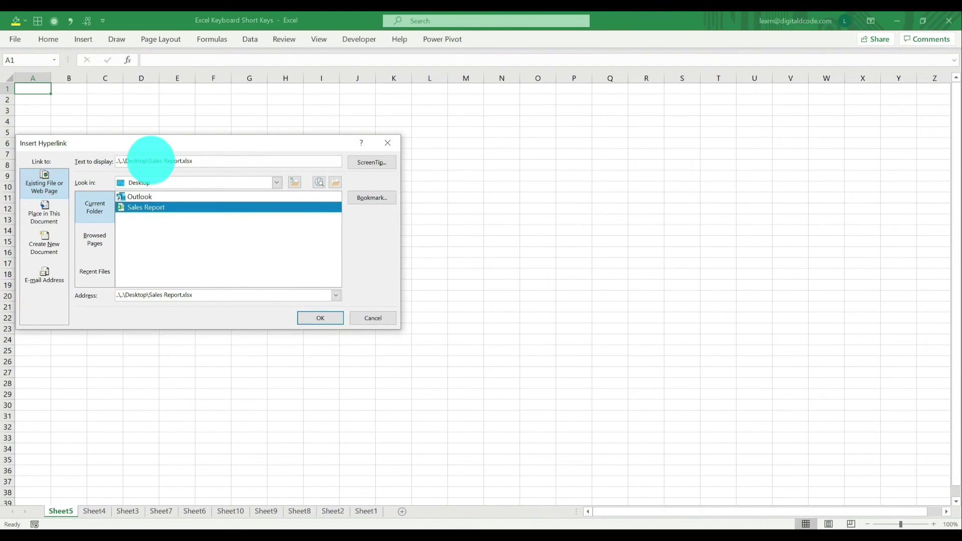
pyautogui.moveTo(149, 161); pyautogui.dragTo(92, 151)
pyautogui.press('Delete')
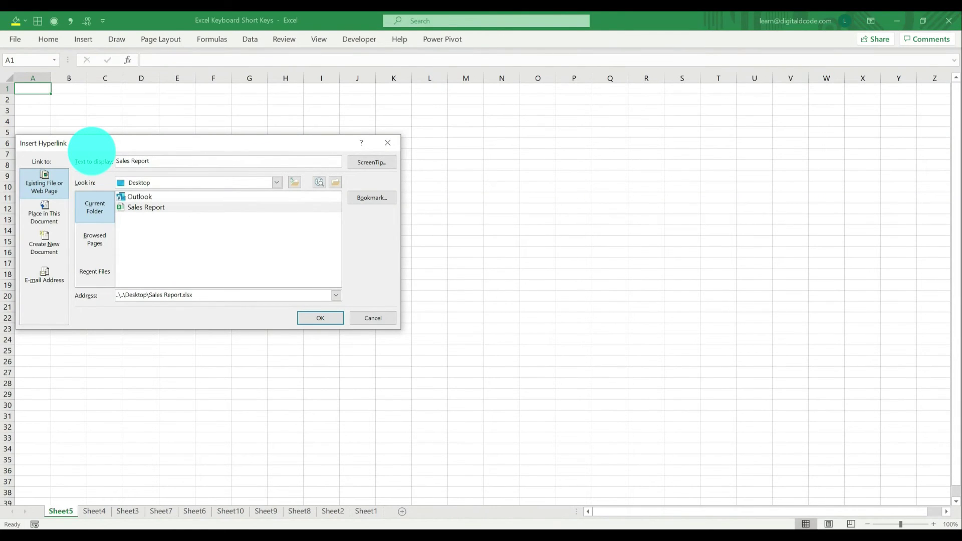
pyautogui.click(321, 318)
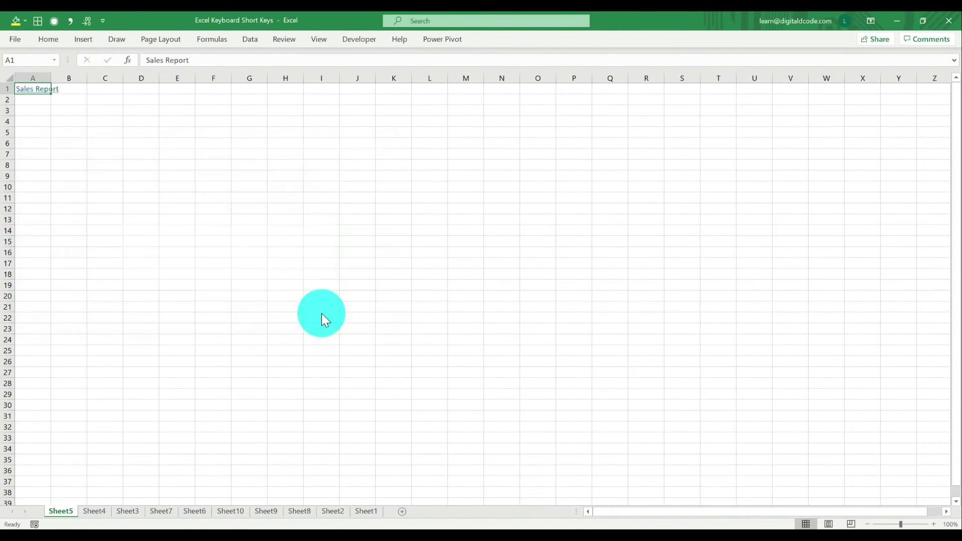
# Autofit column A to its contents, and test the Sales Report link, closing the workbook it opens.
pyautogui.moveTo(50, 76); pyautogui.dragTo(49, 76)
pyautogui.doubleClick(50, 77)
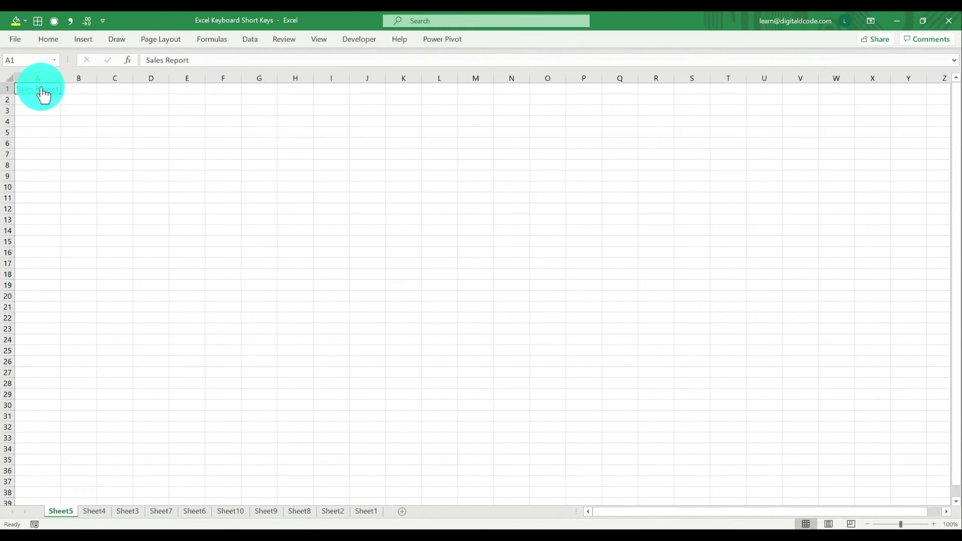
pyautogui.click(40, 90)
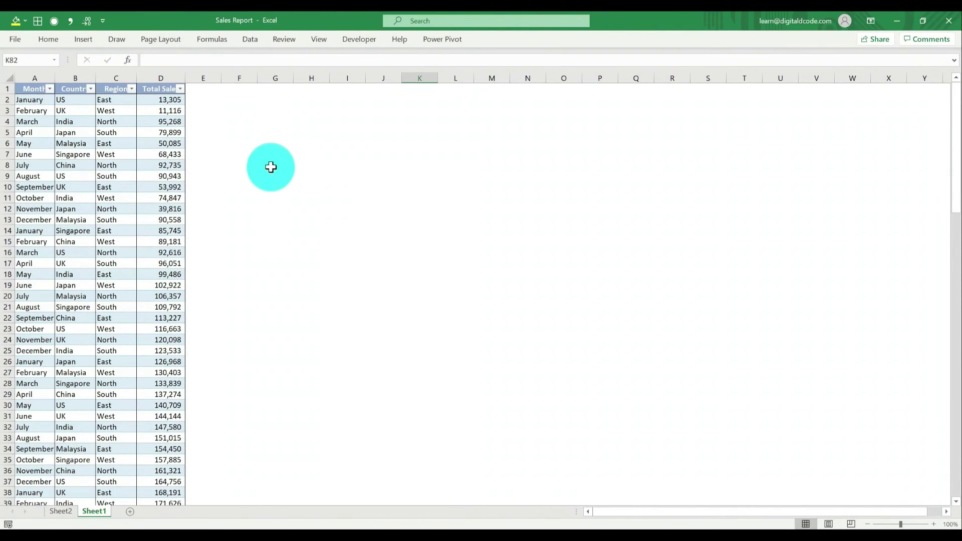
pyautogui.hotkey('ctrl', 'w')
# Insert a hyperlink in A3 to cell A1 of Sheet1 in this workbook, with "Sheet1" as the display text.
pyautogui.click(43, 109)
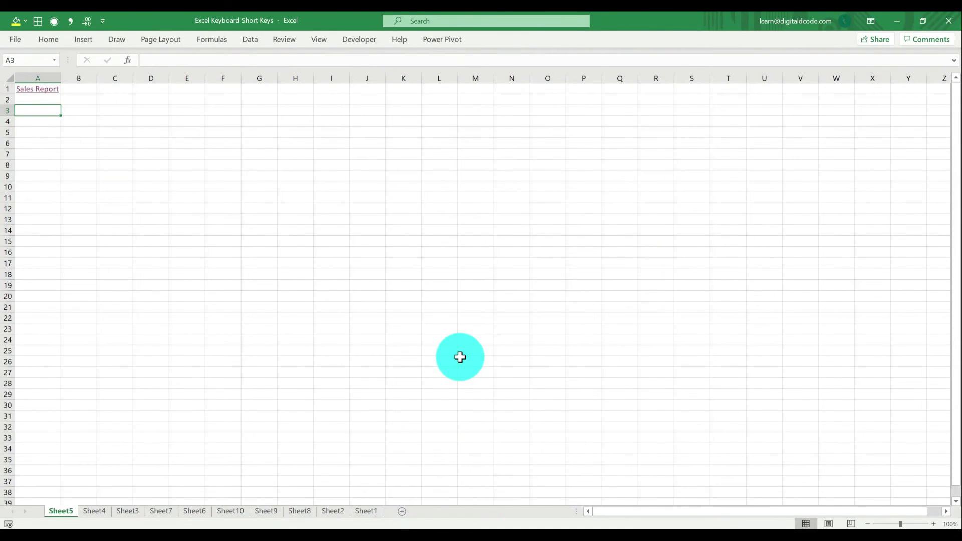
pyautogui.hotkey('ctrl', 'k')
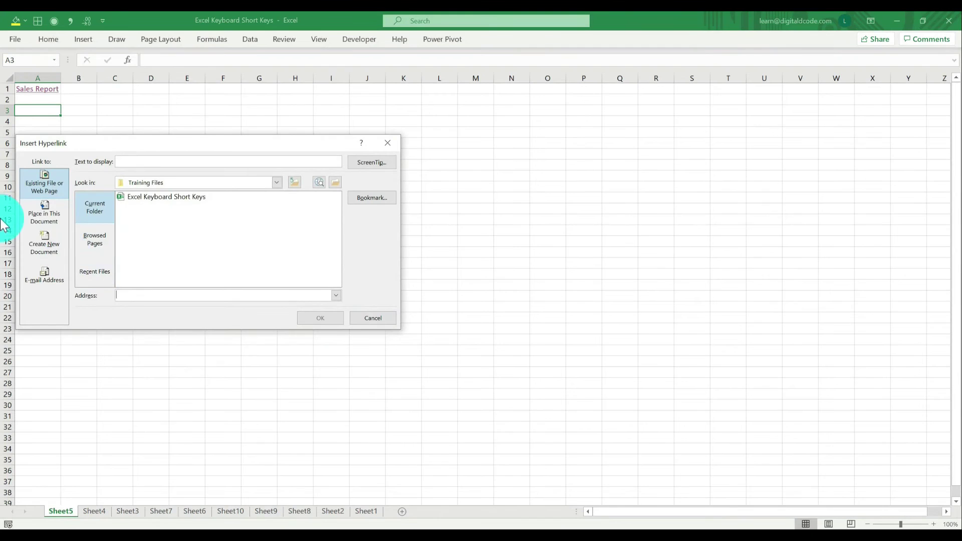
pyautogui.click(34, 212)
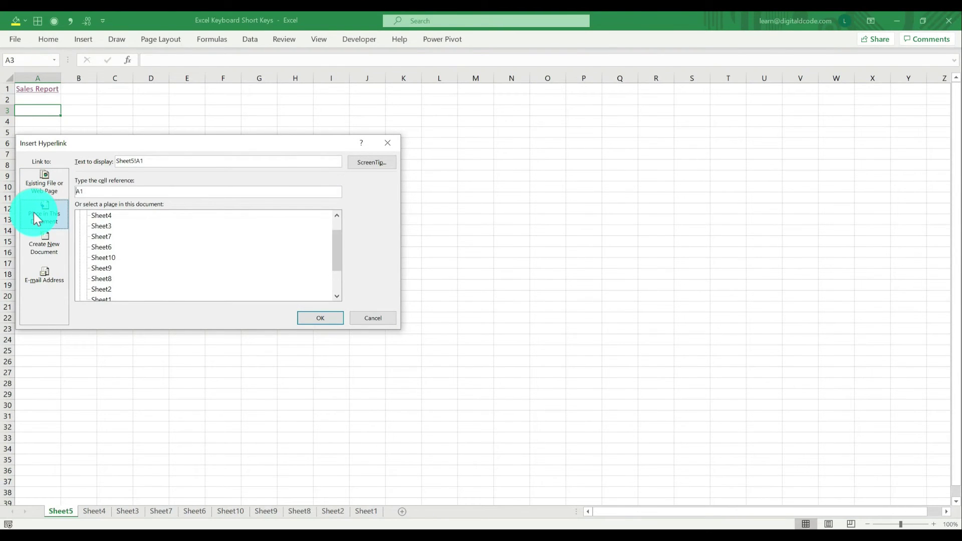
pyautogui.moveTo(335, 250); pyautogui.dragTo(337, 281)
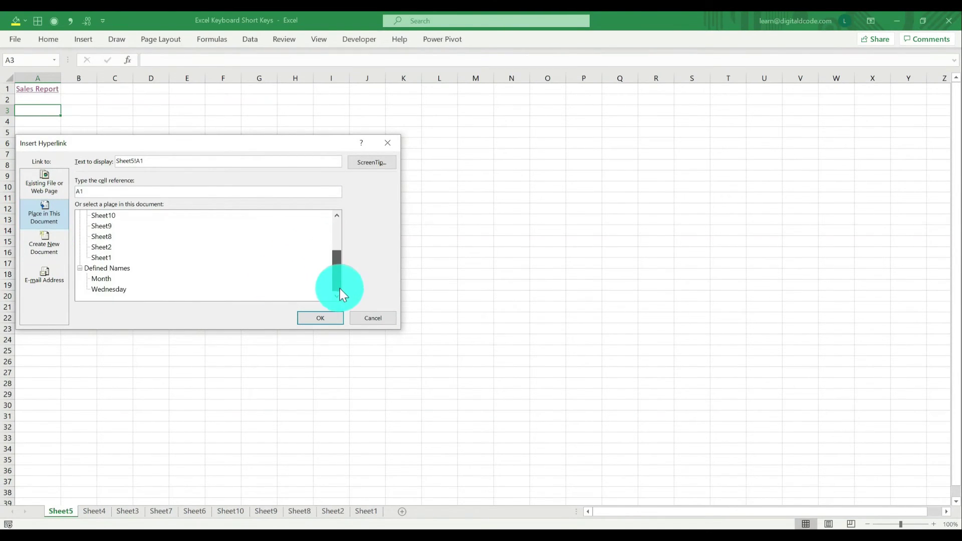
pyautogui.click(105, 259)
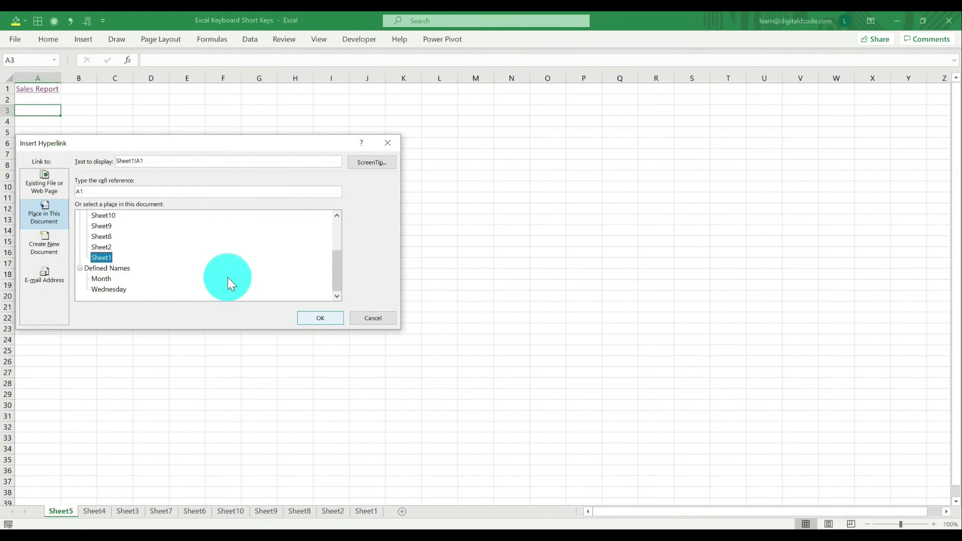
pyautogui.click(179, 159)
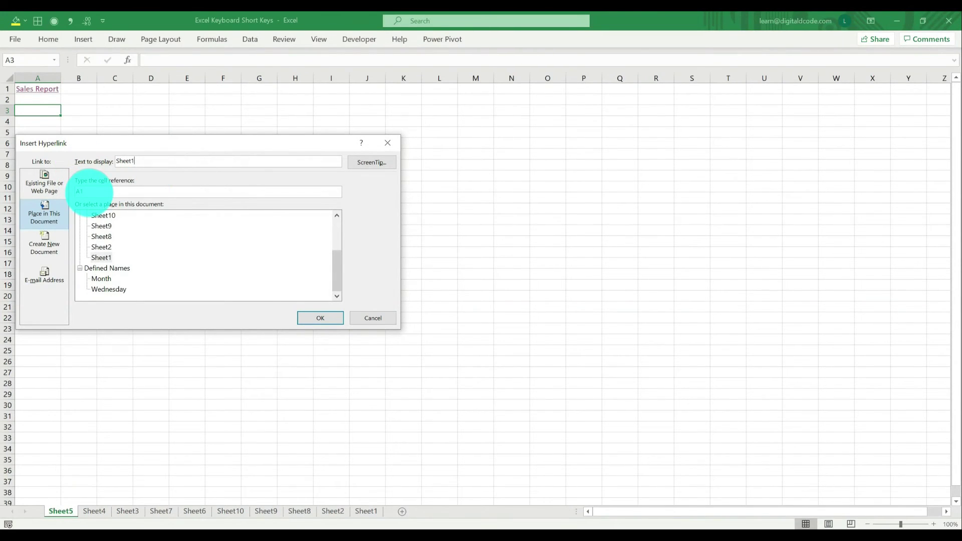
pyautogui.click(314, 320)
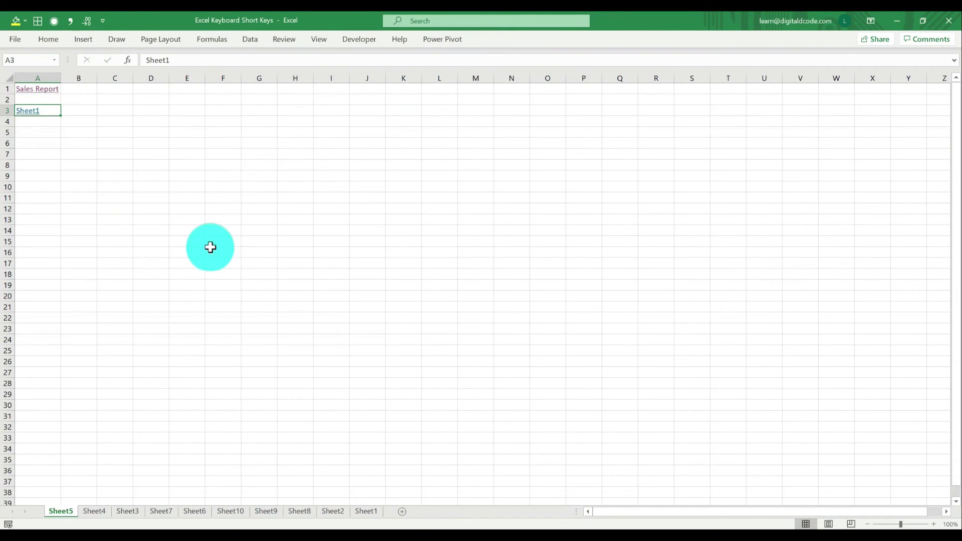
# Test the Sheet1 link in A3, go back to the link cell on Sheet5, and follow the link again.
pyautogui.click(35, 119)
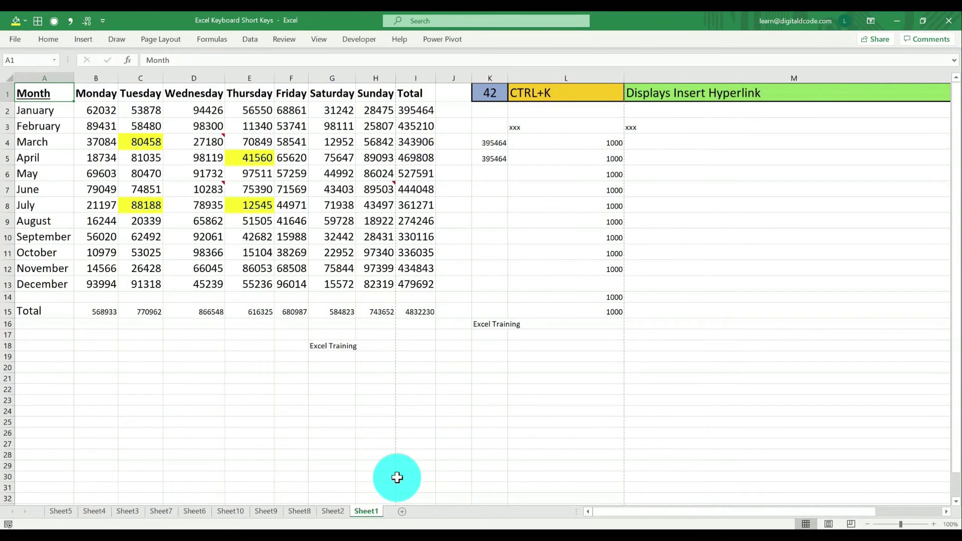
pyautogui.hotkey('ctrl', 'g')
pyautogui.press('Return')
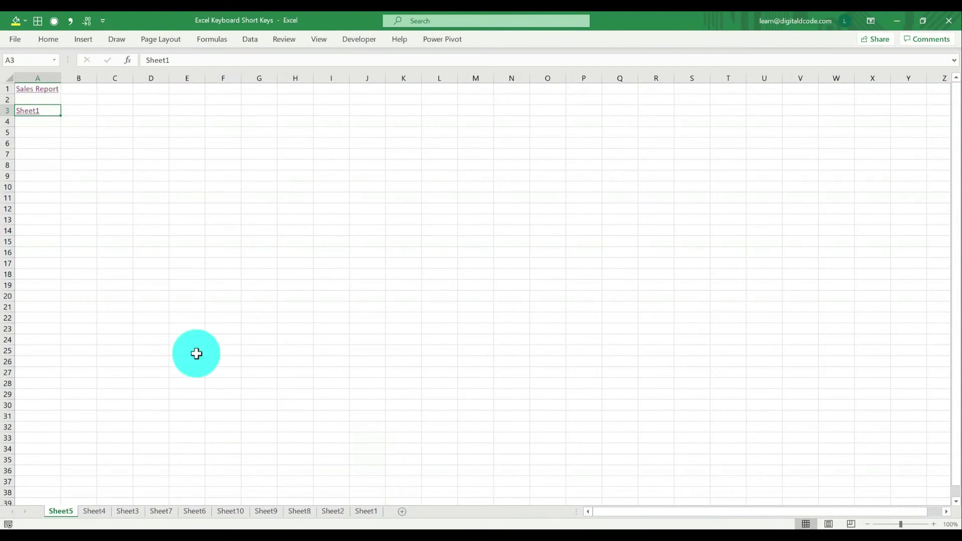
pyautogui.click(35, 115)
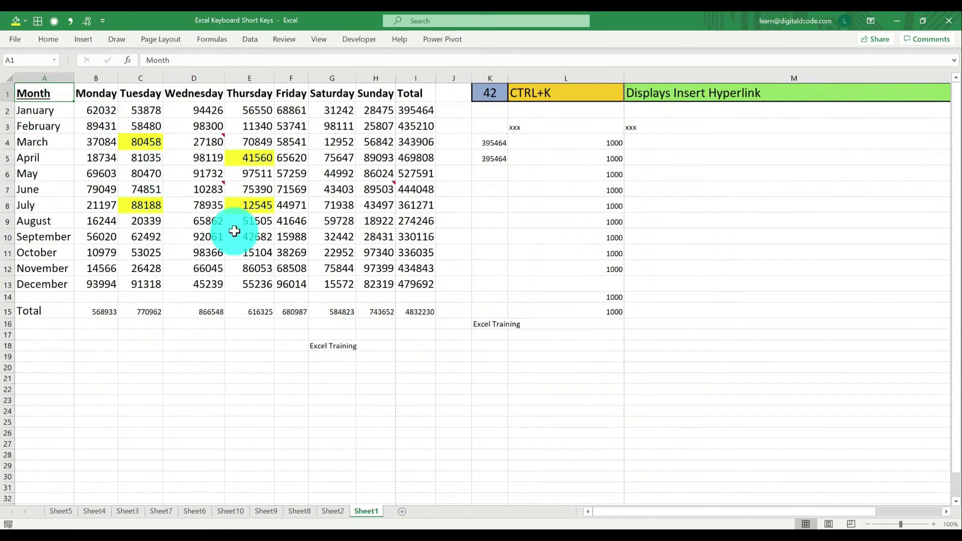
# Set the shortcut number in K1 of Sheet1 to 43.
pyautogui.click(490, 95)
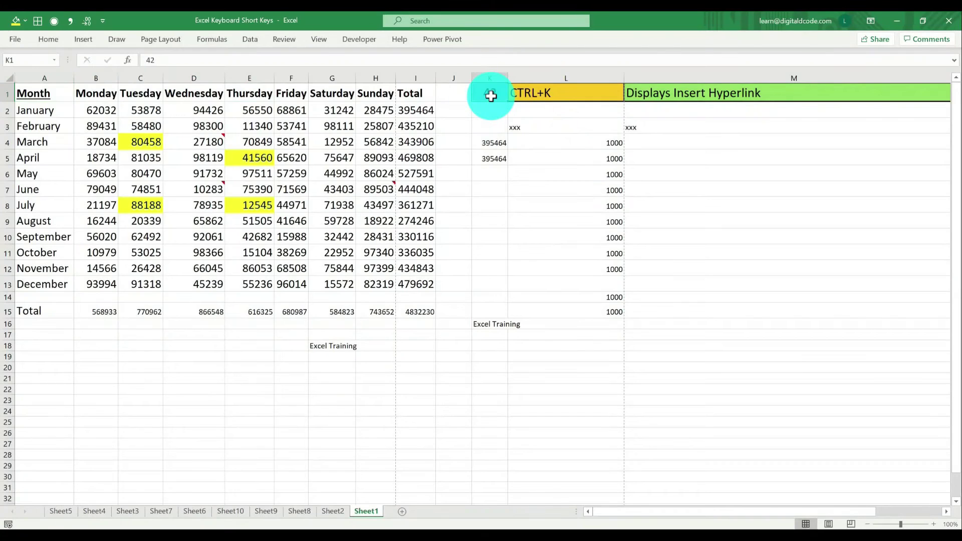
pyautogui.write('43')
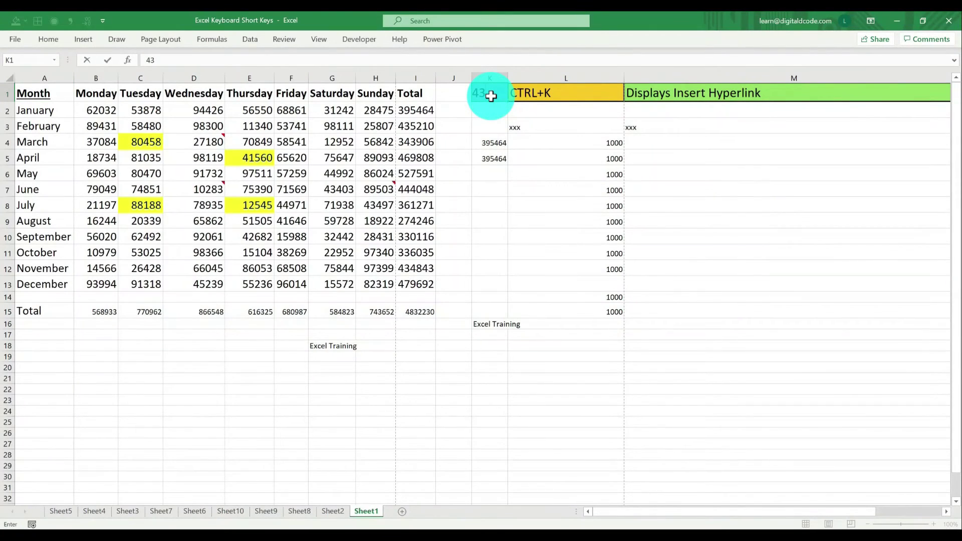
pyautogui.press('Return')
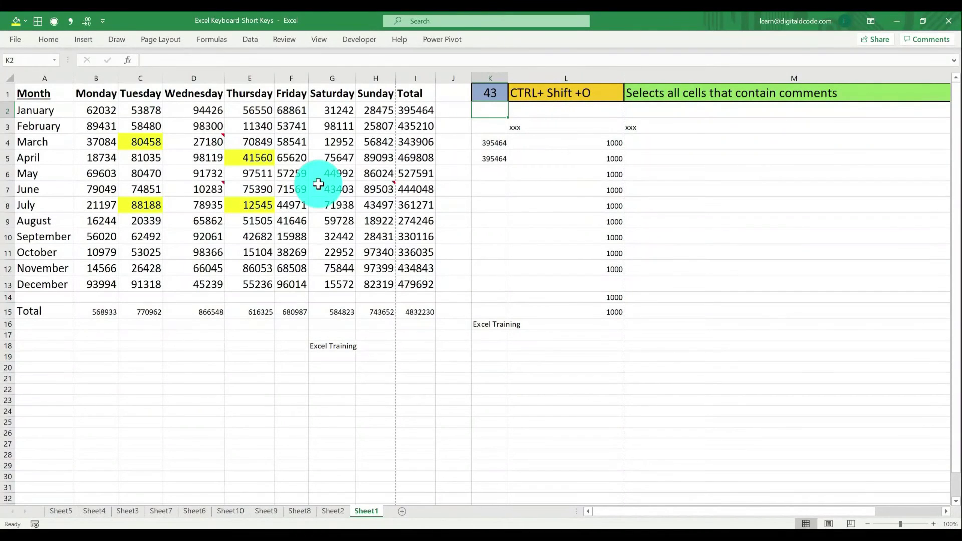
# Select all cells on Sheet1 that contain comments at once and delete their notes.
pyautogui.click(206, 137)
pyautogui.click(213, 190)
pyautogui.click(376, 189)
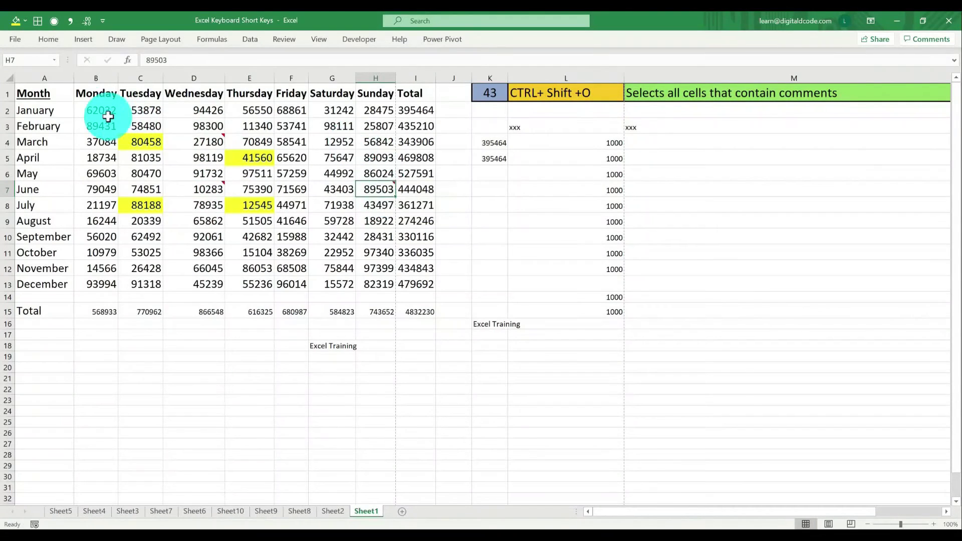
pyautogui.click(108, 117)
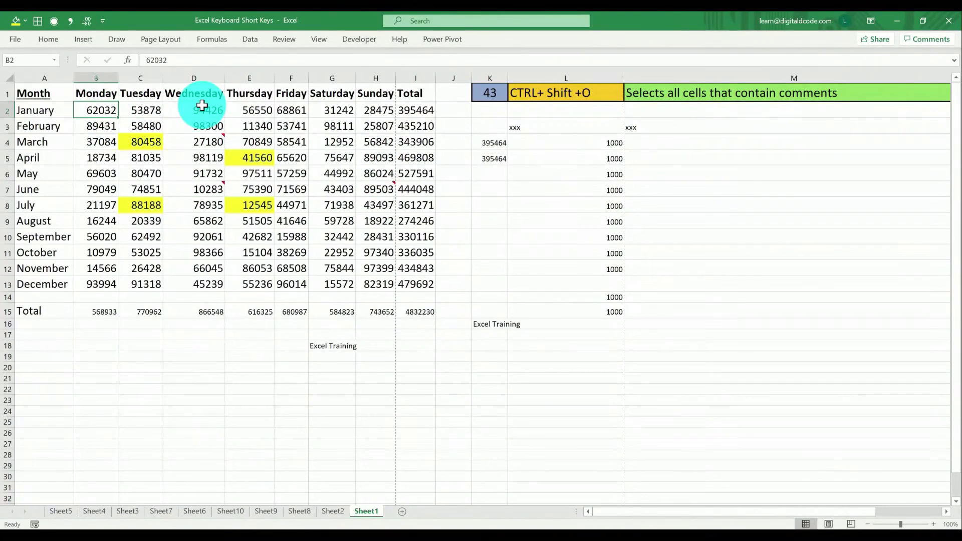
pyautogui.hotkey('ctrl', 'shift', 'o')
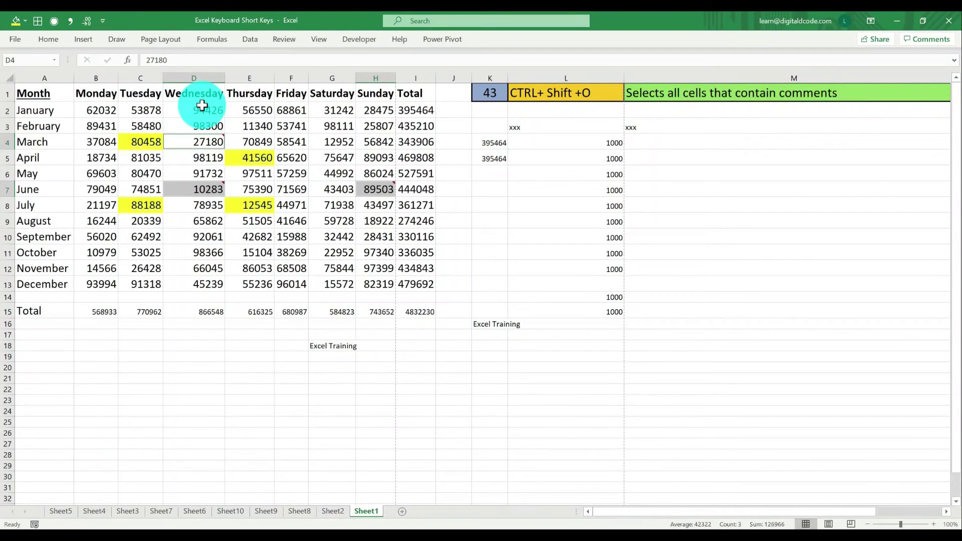
pyautogui.rightClick(202, 105)
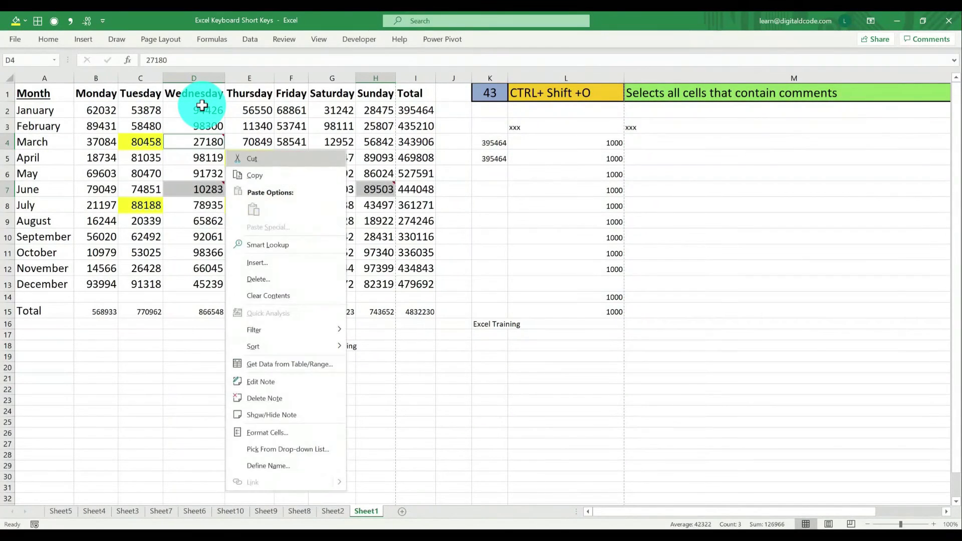
pyautogui.click(254, 395)
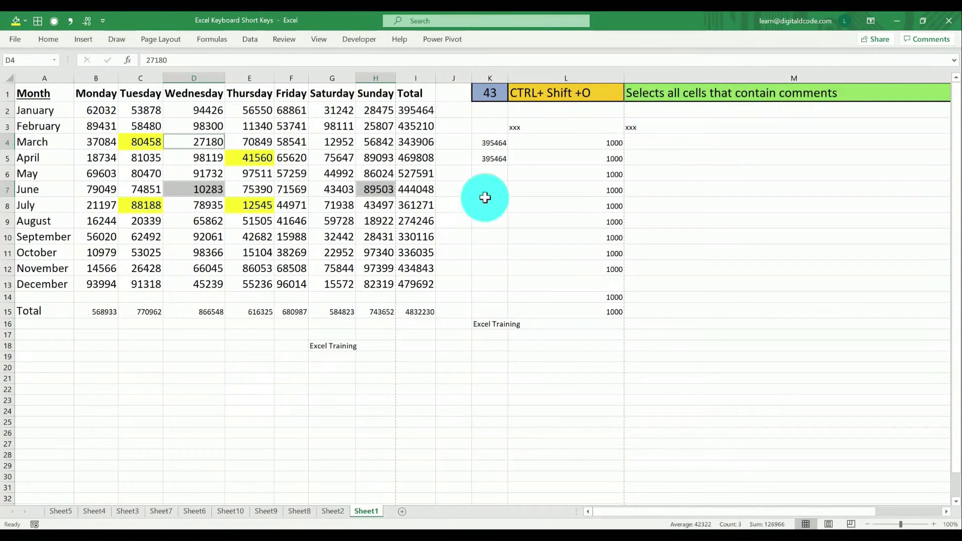
# Set the shortcut number in K1 to 44.
pyautogui.click(496, 96)
pyautogui.write('44')
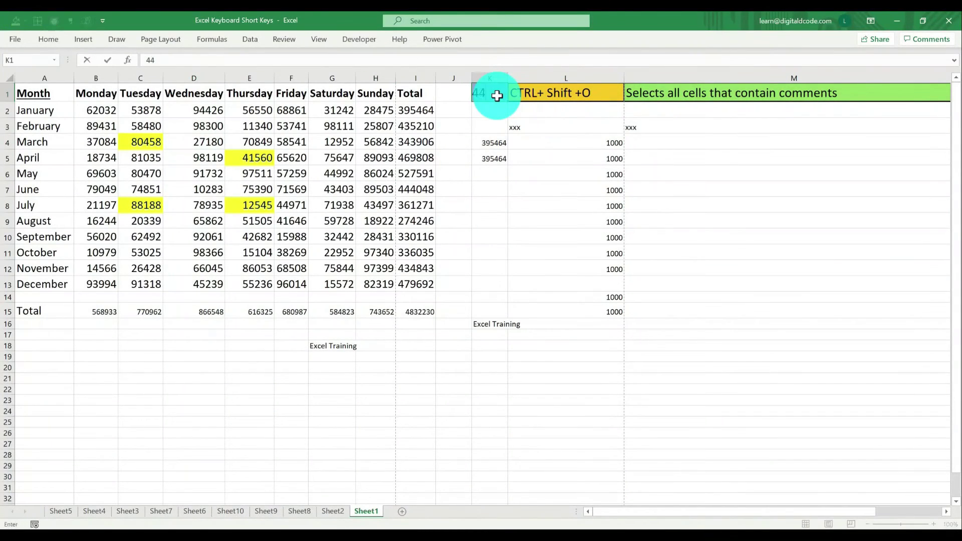
pyautogui.press('Return')
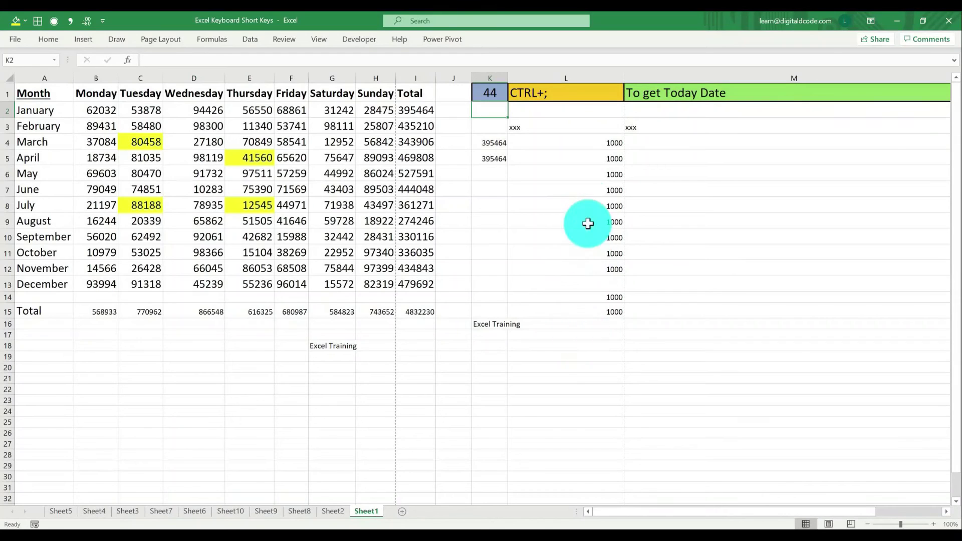
# Replace the contents of L9:L15 with today's date in L10 and the current time in L11.
pyautogui.moveTo(580, 215); pyautogui.dragTo(596, 312)
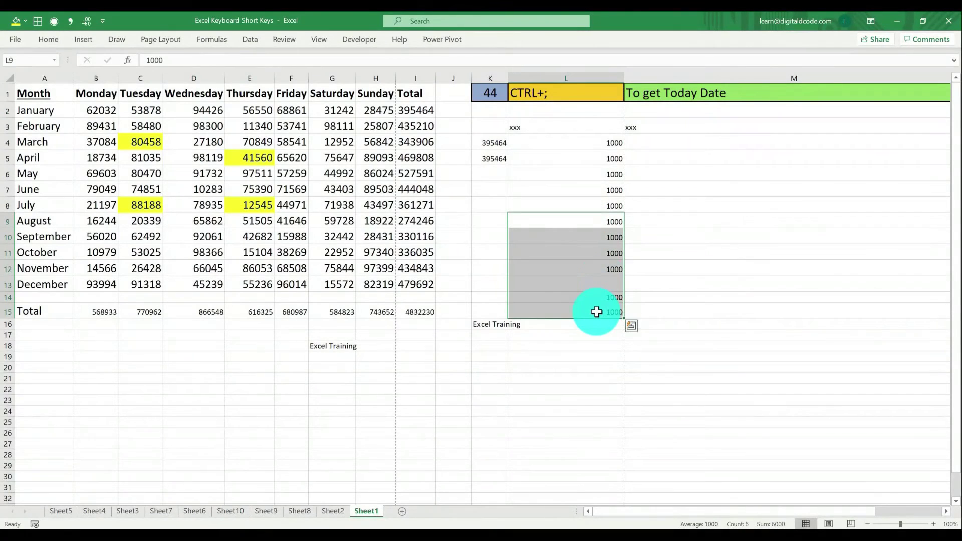
pyautogui.press('Delete')
pyautogui.click(597, 236)
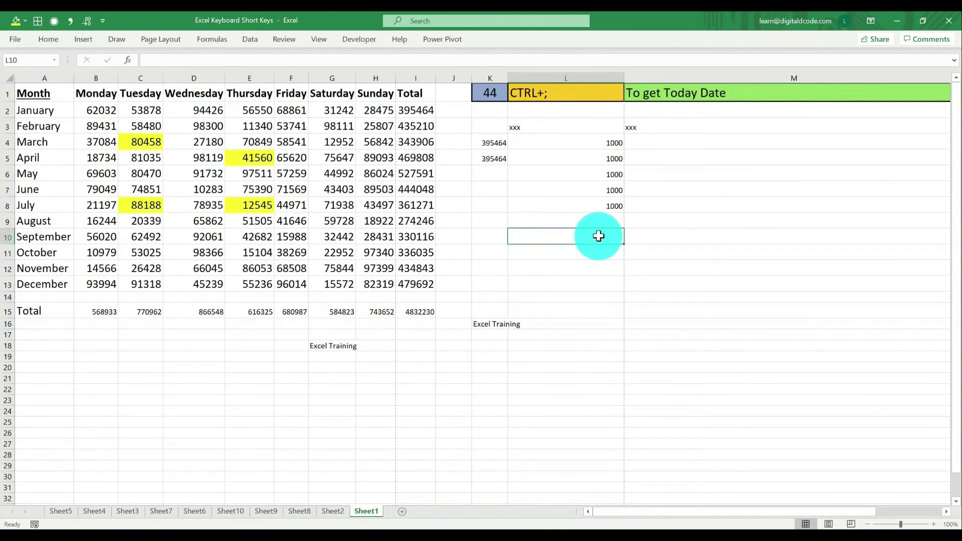
pyautogui.hotkey('ctrl', ';')
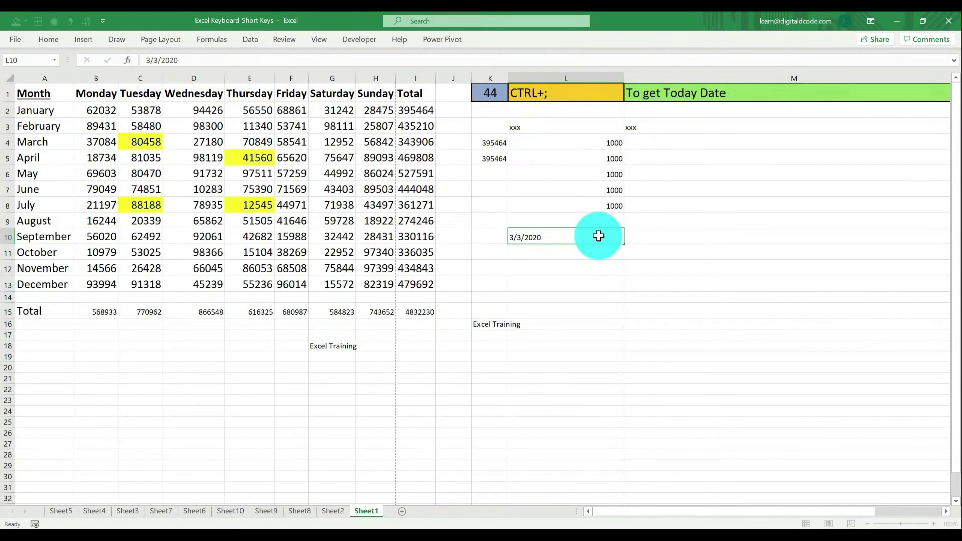
pyautogui.press('Return')
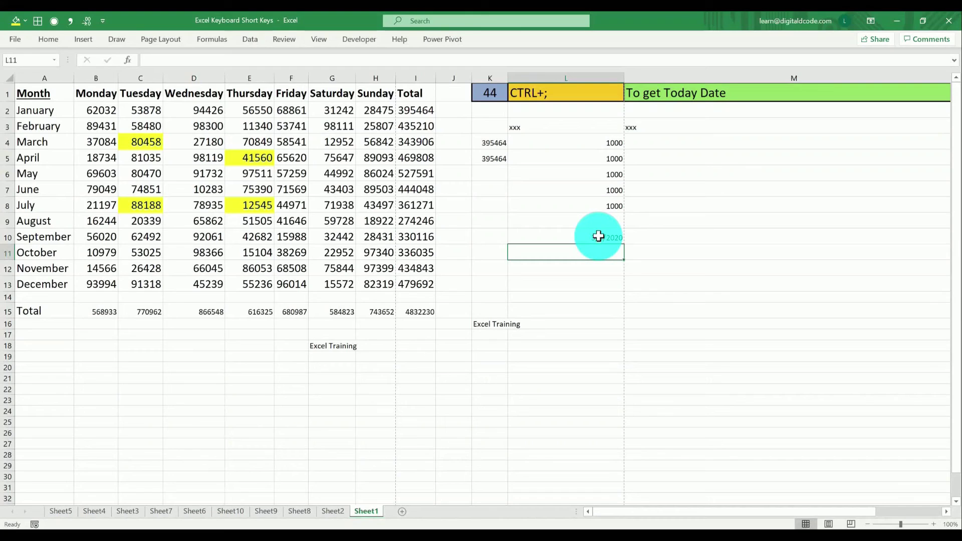
pyautogui.hotkey('ctrl', 'shift', ';')
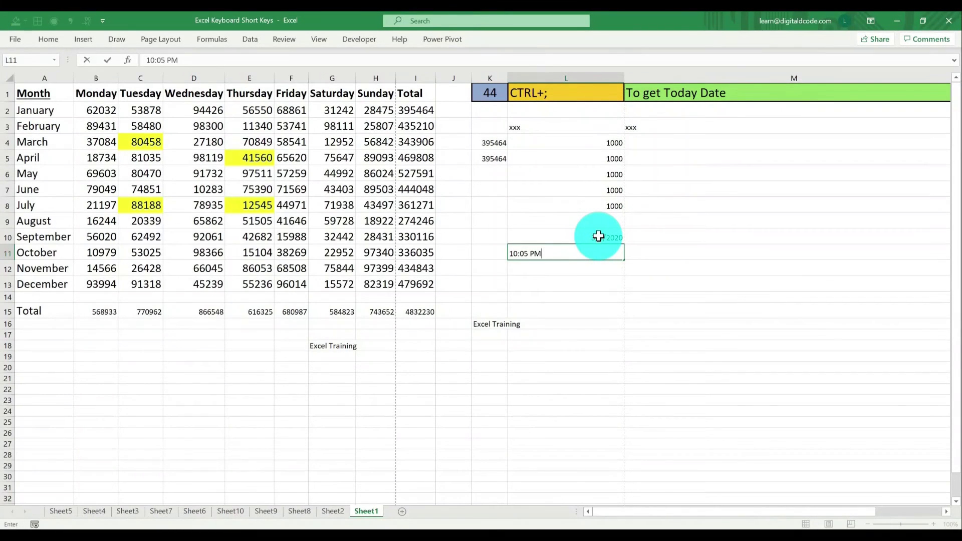
pyautogui.press('Return')
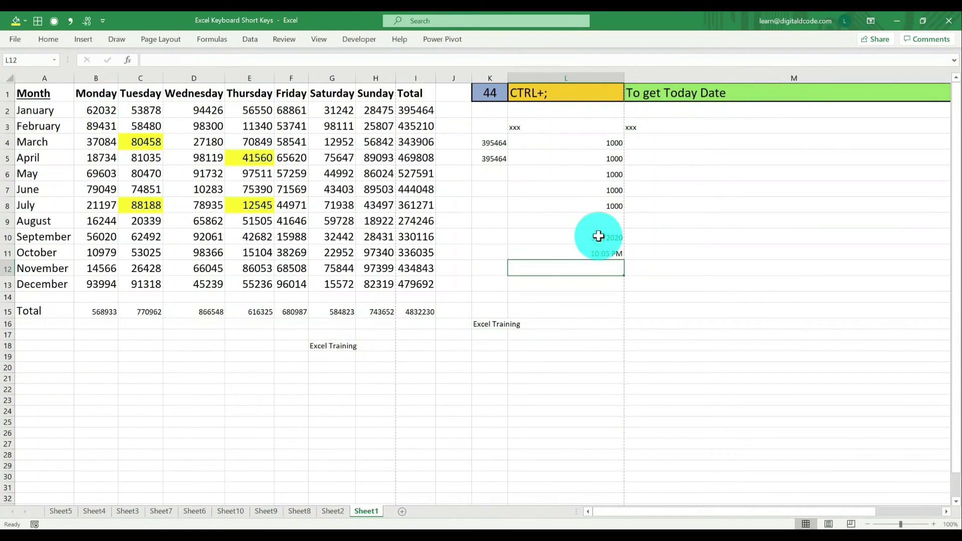
# Set the shortcut number in K1 to 46.
pyautogui.click(492, 93)
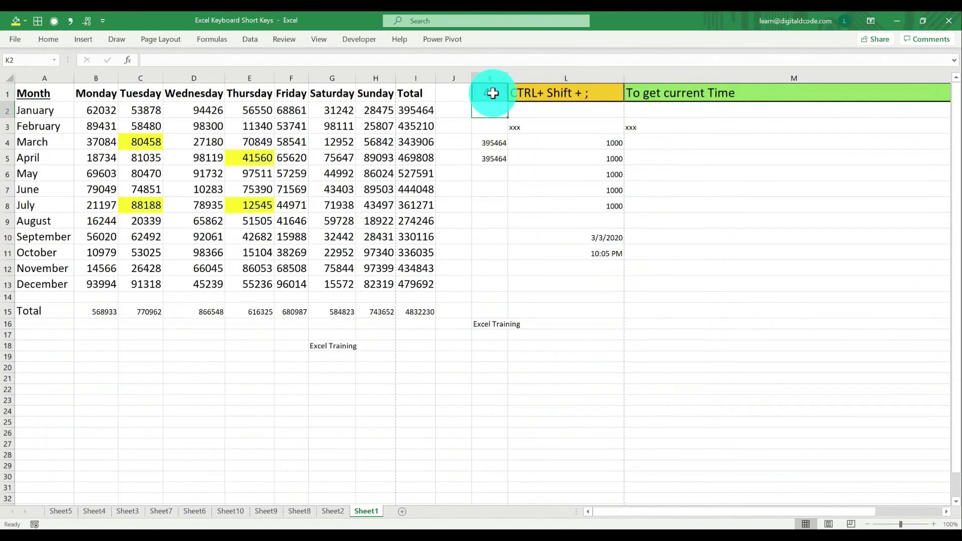
pyautogui.click(492, 93)
pyautogui.write('46')
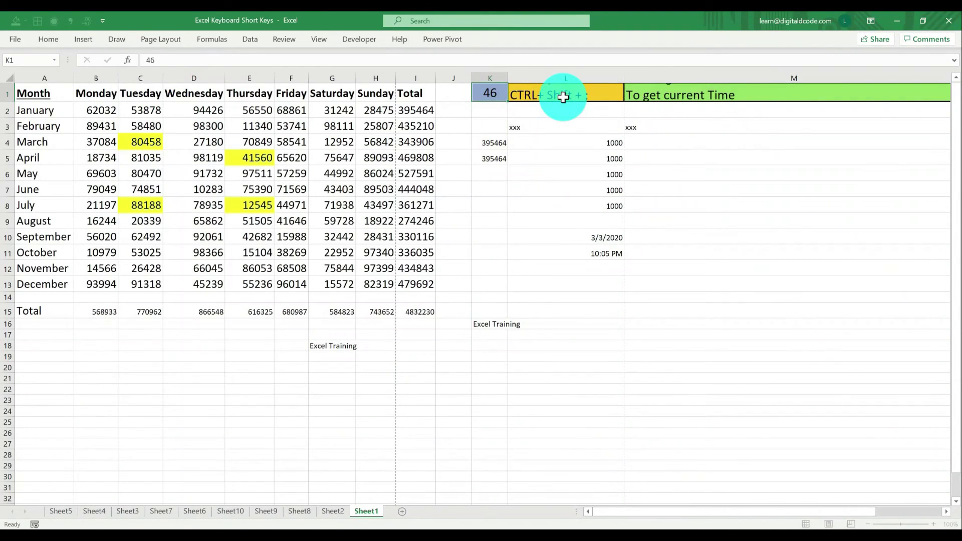
pyautogui.press('Return')
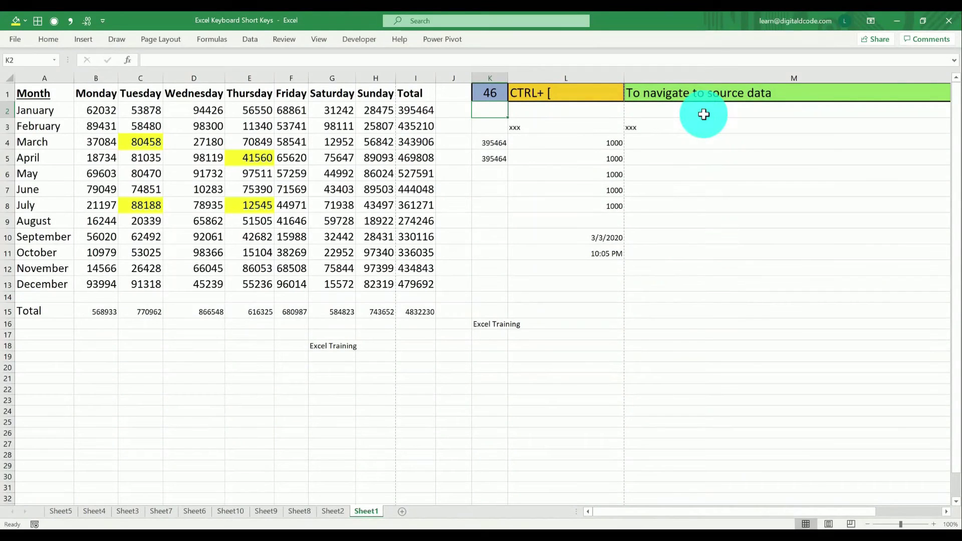
# Enter the label "Total Sales" in A5 of Sheet5.
pyautogui.click(61, 512)
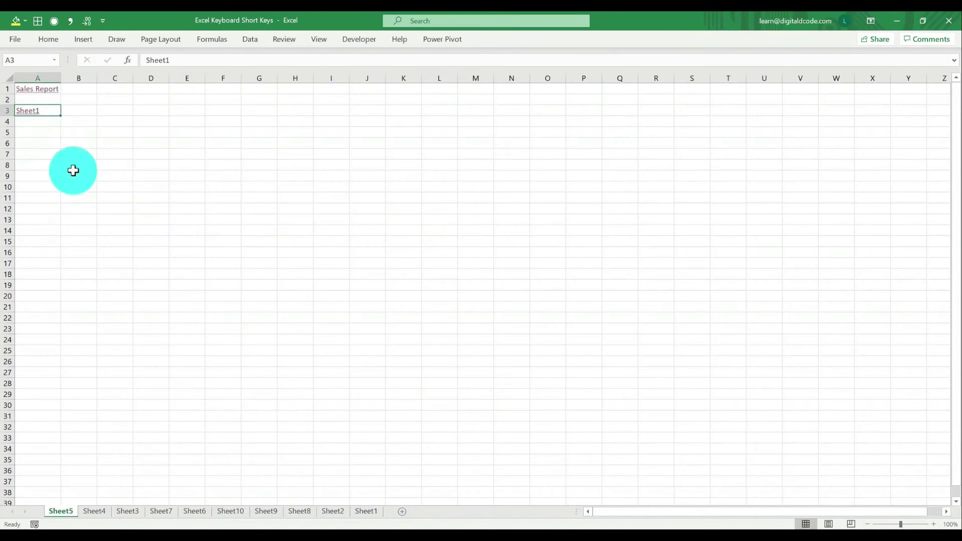
pyautogui.press('Down')
pyautogui.press('Down')
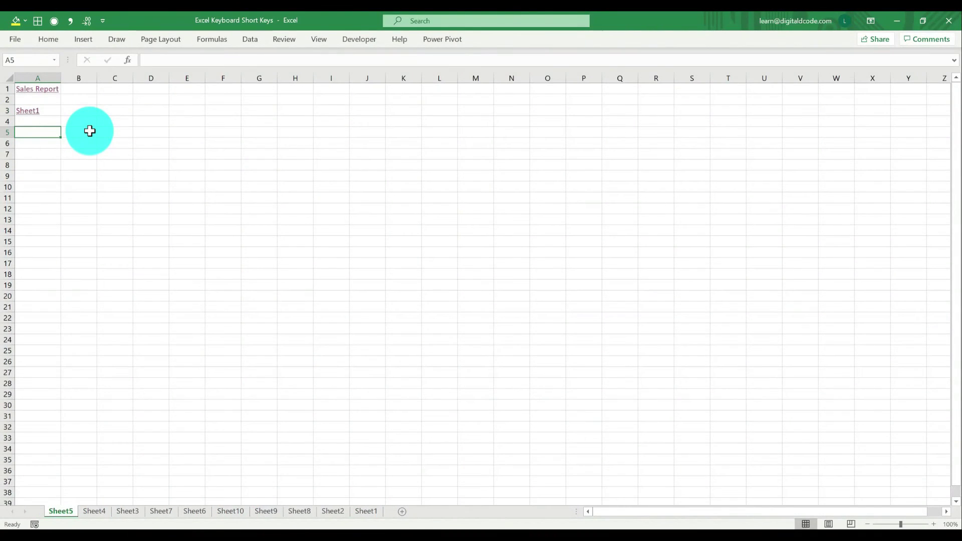
pyautogui.write('Total')
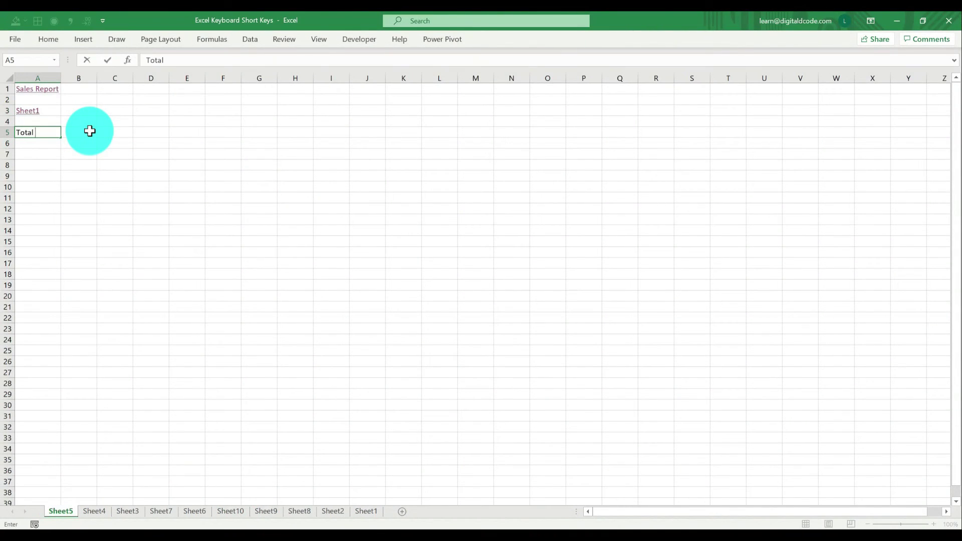
pyautogui.write(' Sales')
pyautogui.press('Return')
# Link B5 on Sheet5 to the grand total in Sheet1 with the formula =Sheet1!I15.
pyautogui.click(90, 131)
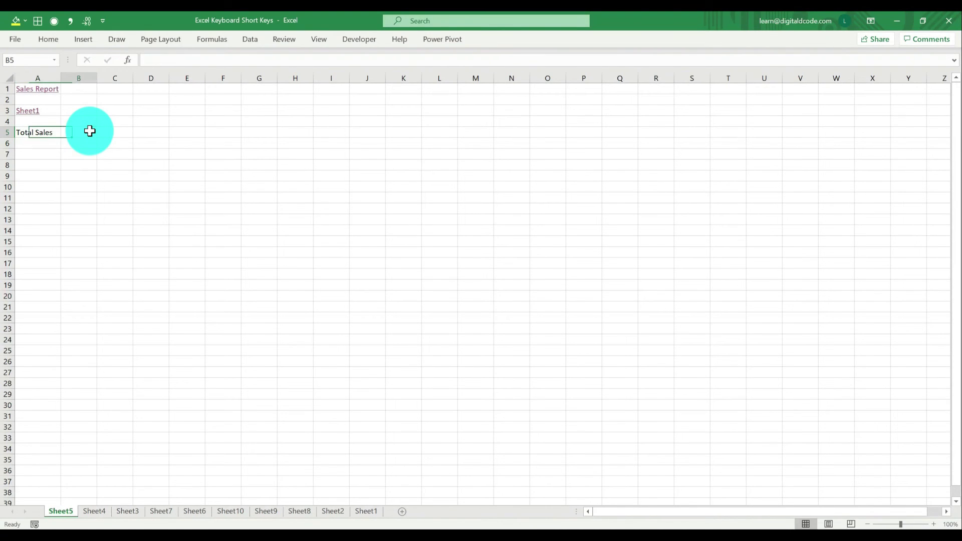
pyautogui.write('=')
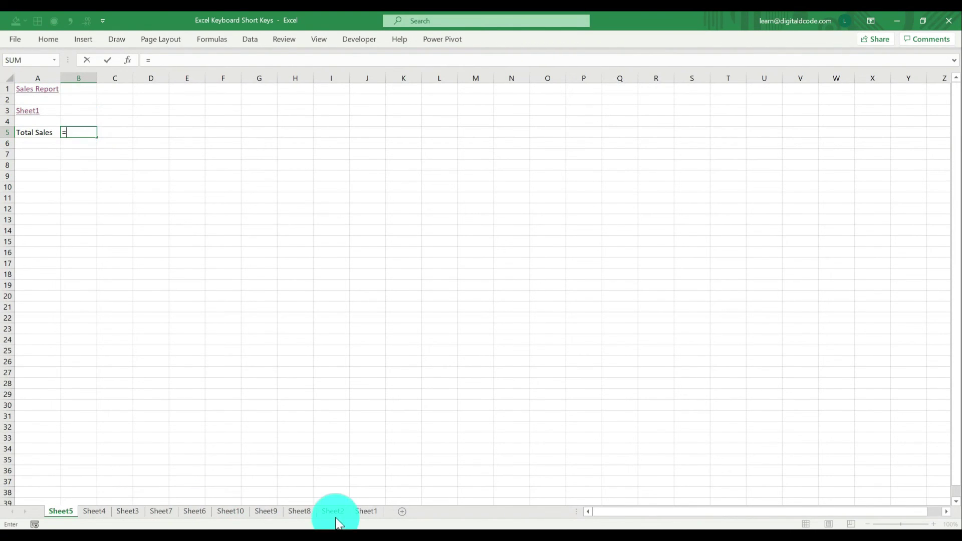
pyautogui.click(367, 512)
pyautogui.click(416, 312)
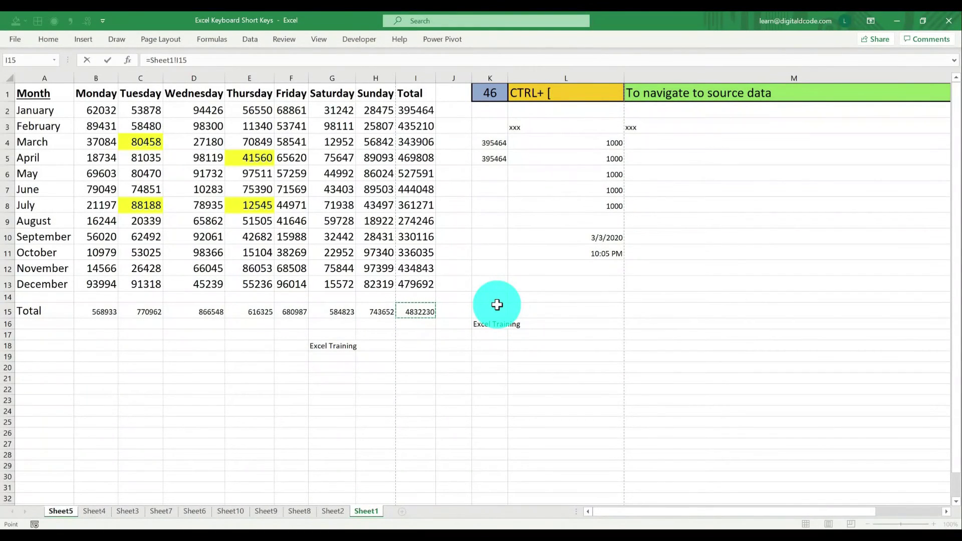
pyautogui.press('Return')
# Jump from B5 on Sheet5 to the source cell of its formula, return to B5, and jump to the source again.
pyautogui.press('Up')
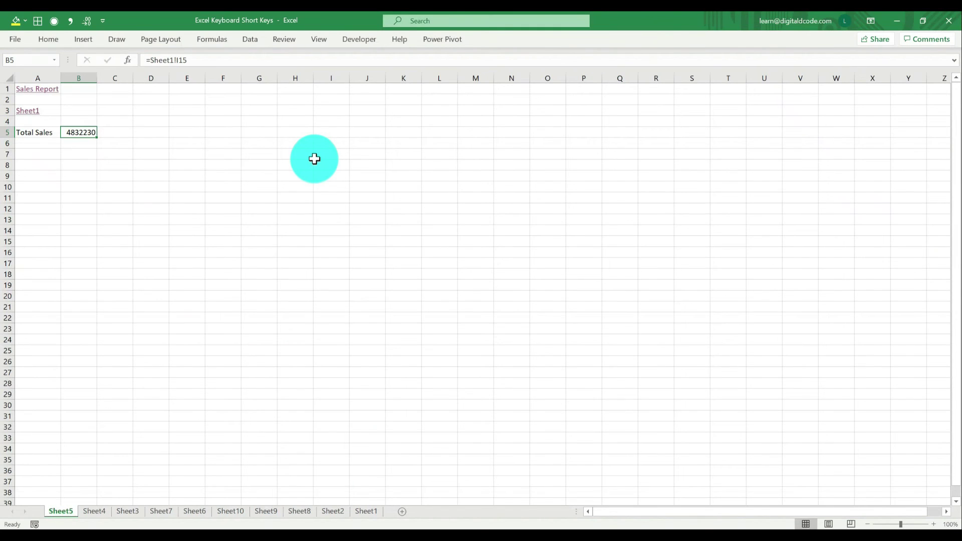
pyautogui.hotkey('ctrl', '[')
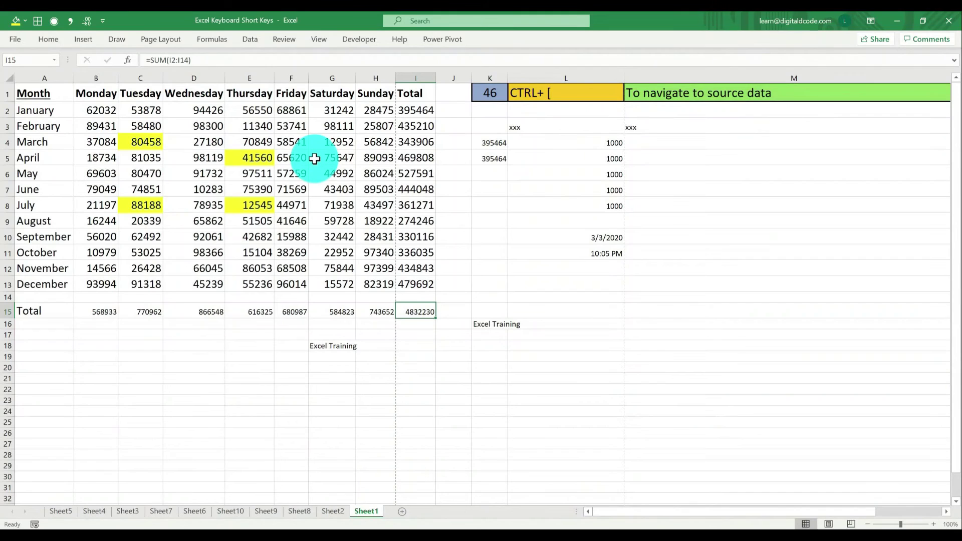
pyautogui.press('F5')
pyautogui.press('Return')
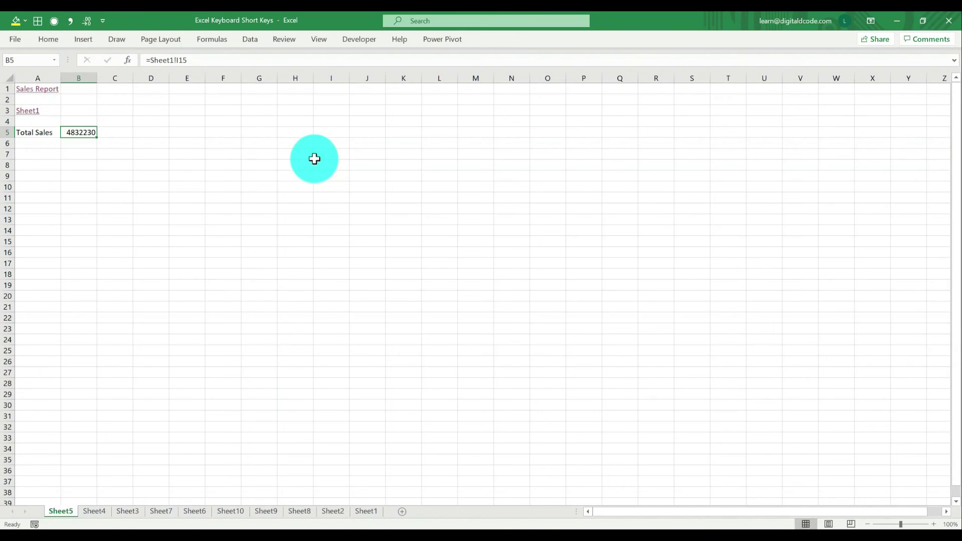
pyautogui.hotkey('ctrl', '[')
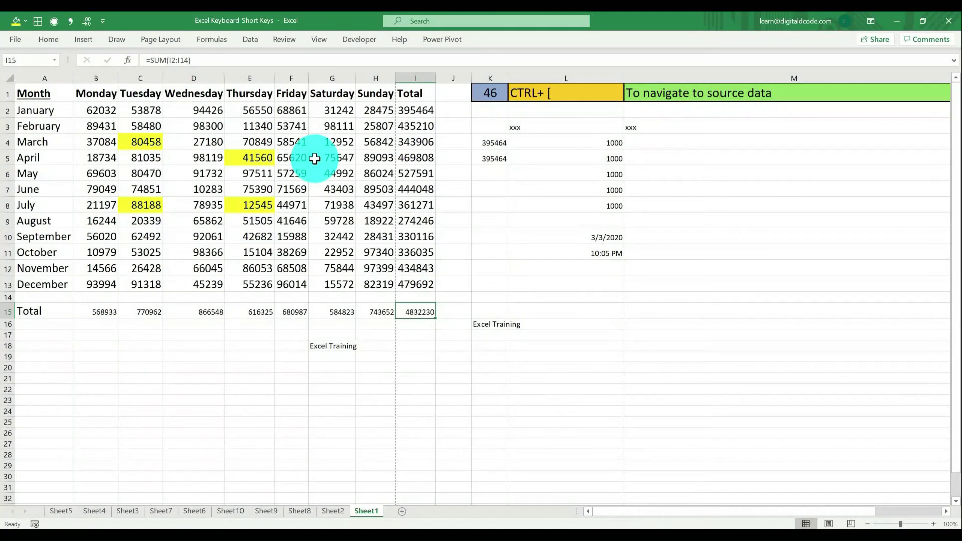
# Set the shortcut number in K1 to 47.
pyautogui.click(489, 94)
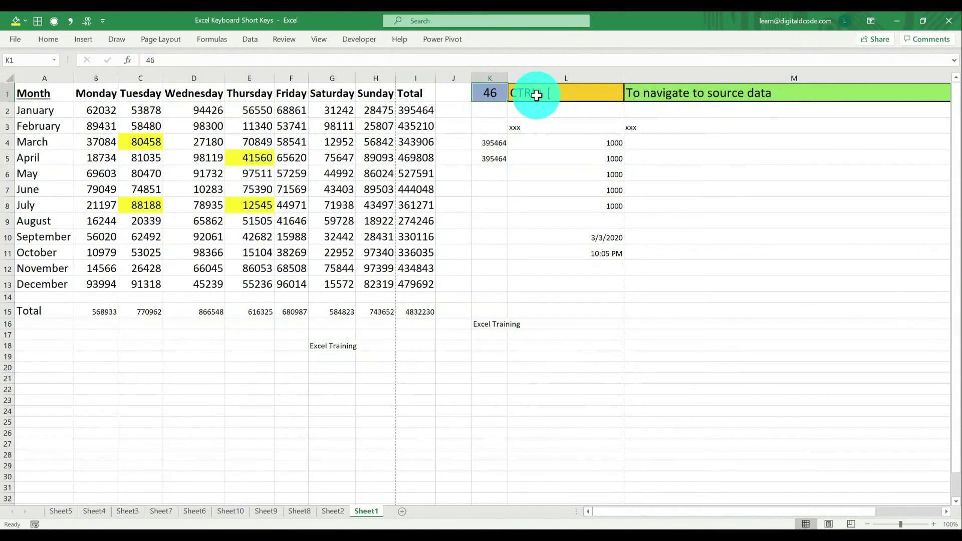
pyautogui.write('47')
pyautogui.press('Return')
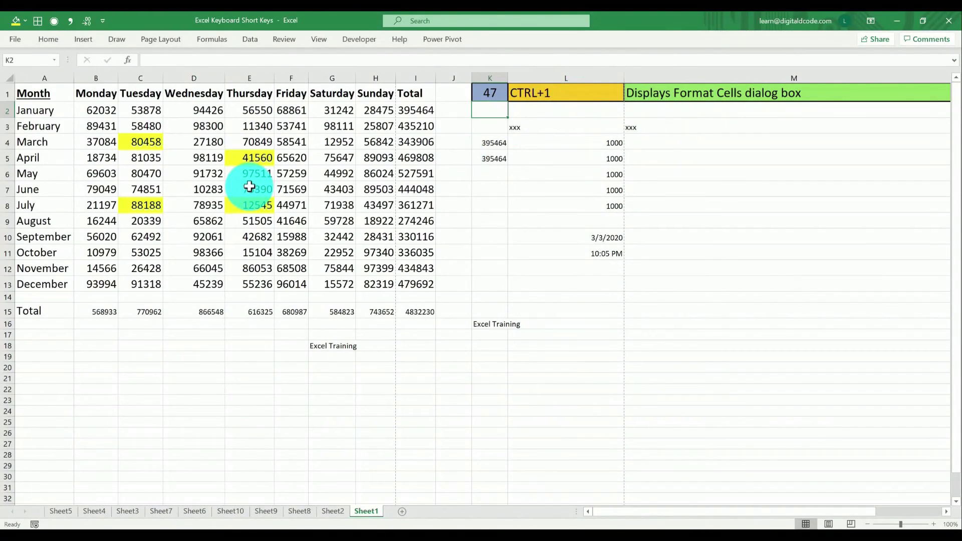
pyautogui.moveTo(428, 311); pyautogui.dragTo(114, 311)
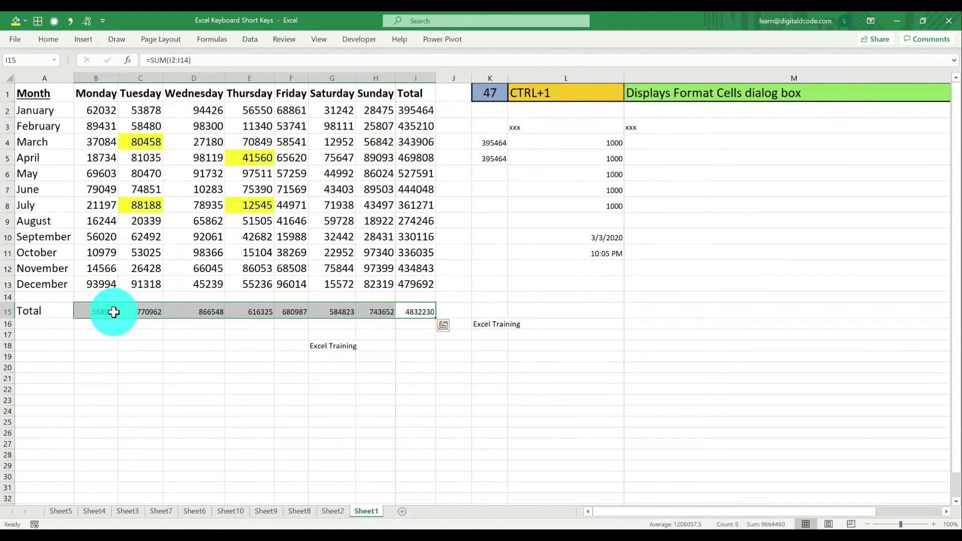
pyautogui.hotkey('ctrl', '1')
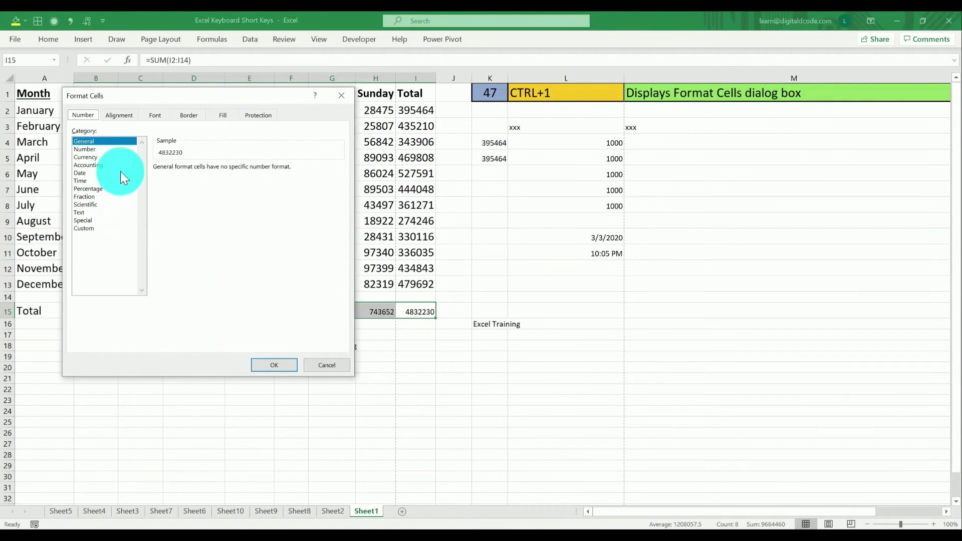
pyautogui.press('Escape')
# Format B2:I13 as Number with 0 decimal places, a thousands separator and negative numbers shown as (1,234).
pyautogui.moveTo(95, 110); pyautogui.dragTo(416, 285)
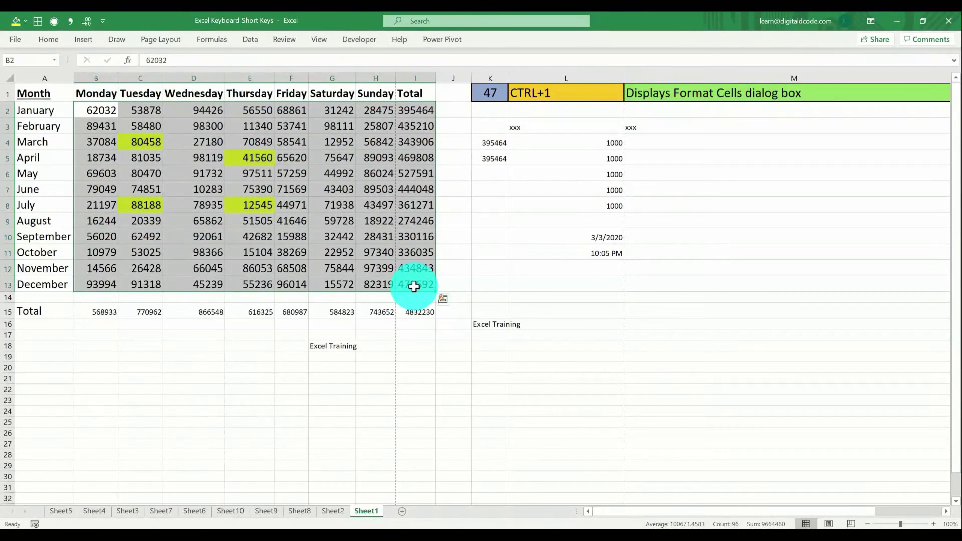
pyautogui.hotkey('ctrl', '1')
pyautogui.click(84, 149)
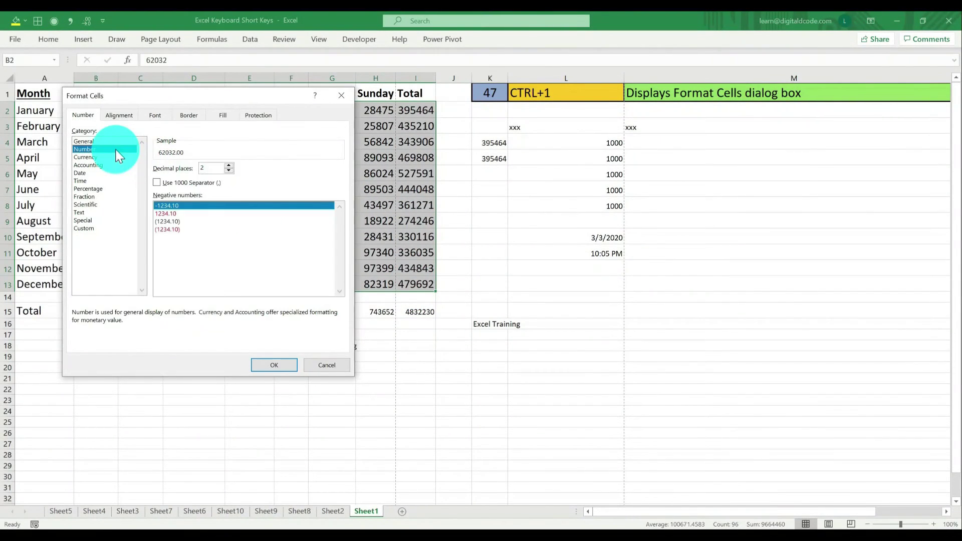
pyautogui.click(230, 170)
pyautogui.click(230, 170)
pyautogui.click(157, 182)
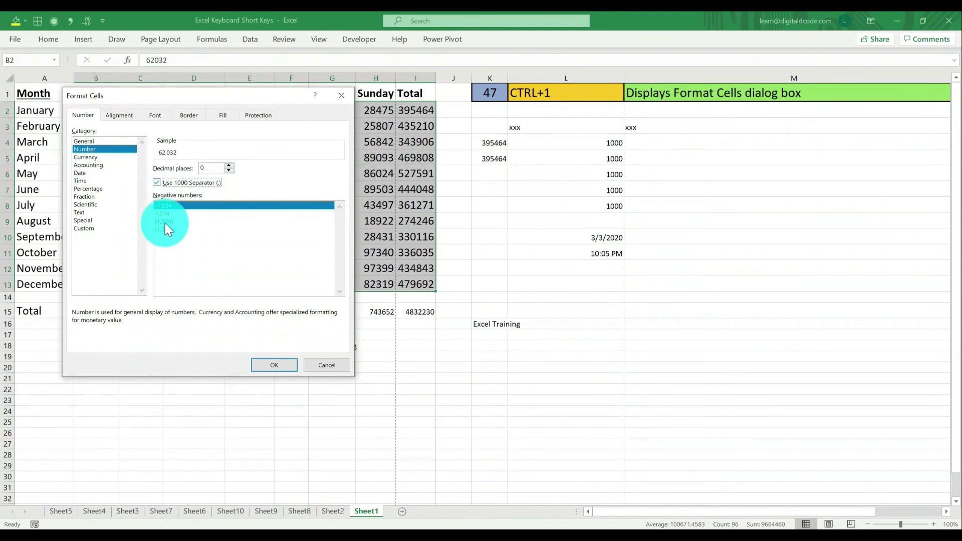
pyautogui.click(165, 223)
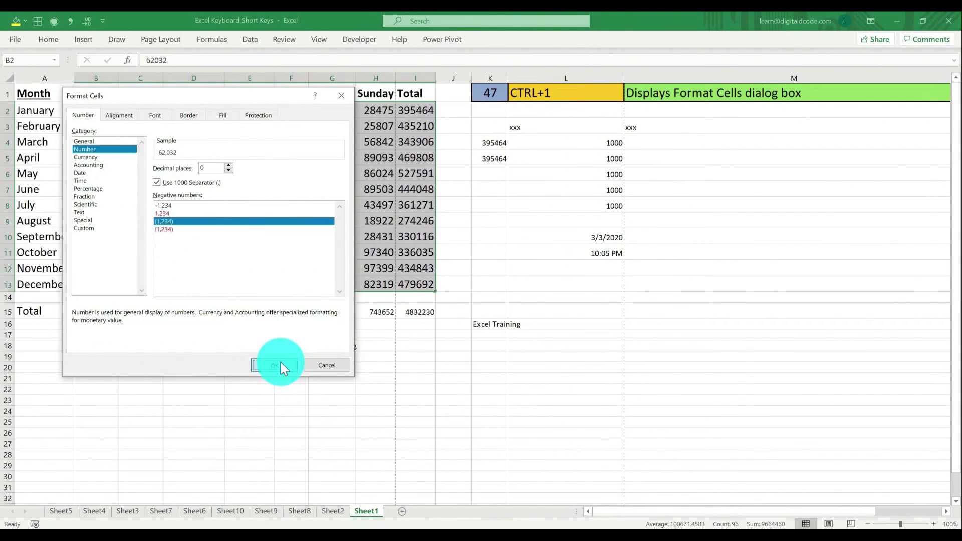
pyautogui.click(275, 364)
# View the Alignment, Font and Border options in Format Cells for B2:I13, and close without changing anything.
pyautogui.hotkey('ctrl', '1')
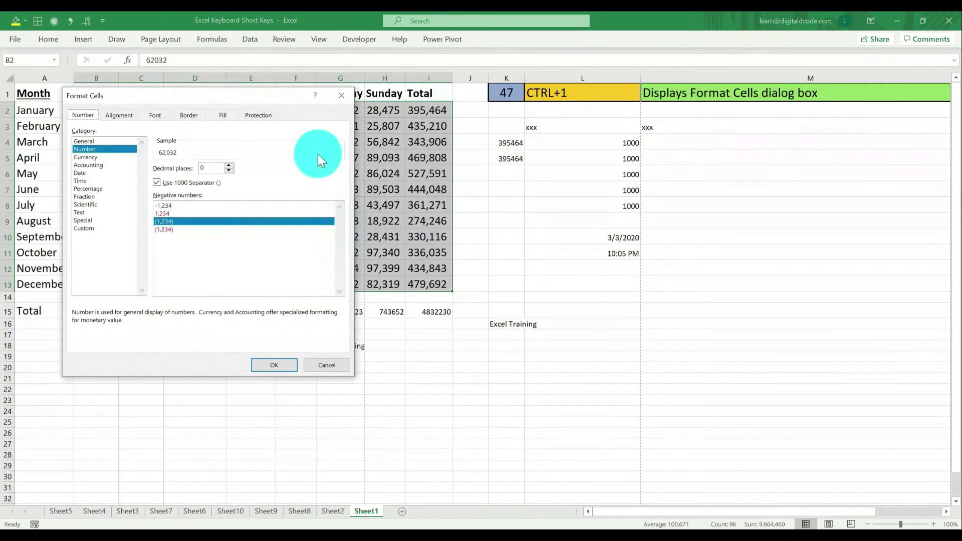
pyautogui.click(119, 115)
pyautogui.click(156, 116)
pyautogui.click(189, 115)
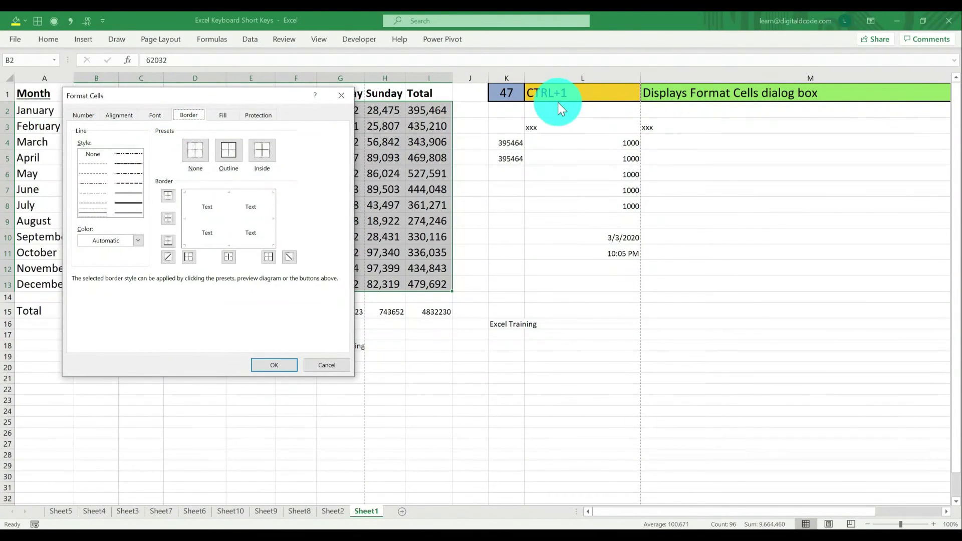
pyautogui.press('Escape')
# Set the shortcut number in K1 to 48.
pyautogui.click(518, 91)
pyautogui.write('48')
pyautogui.press('Return')
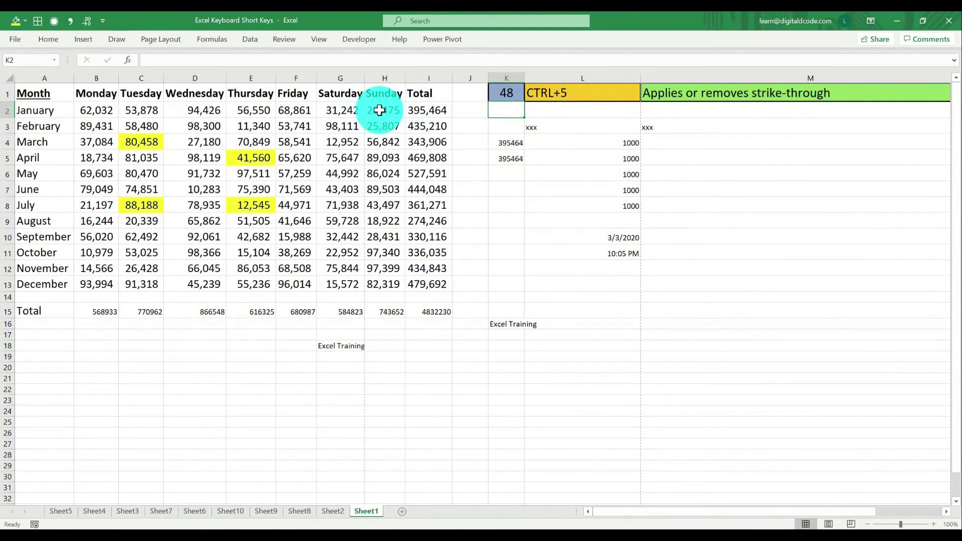
# Apply strikethrough to the Sunday values in H2:H13, remove it, and apply it again.
pyautogui.moveTo(378, 110); pyautogui.dragTo(382, 285)
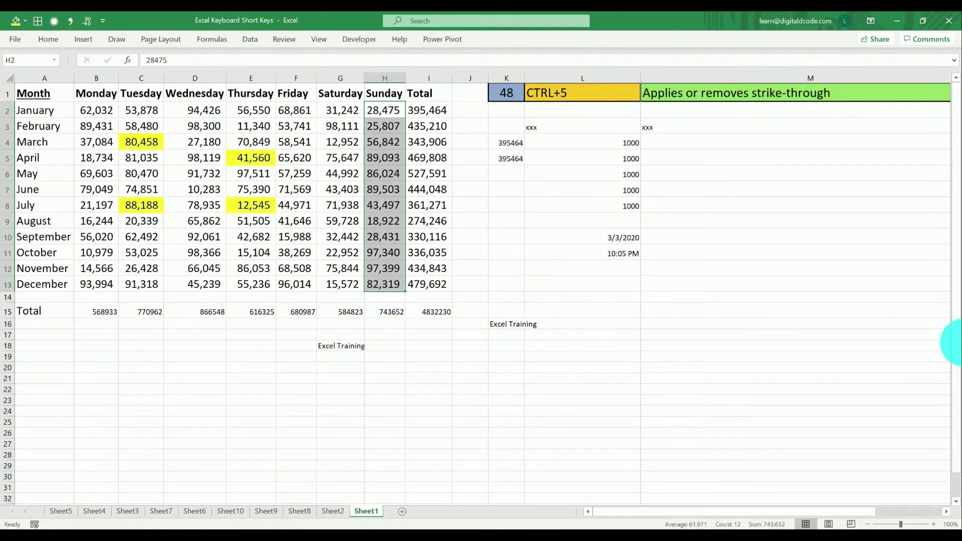
pyautogui.hotkey('ctrl', '5')
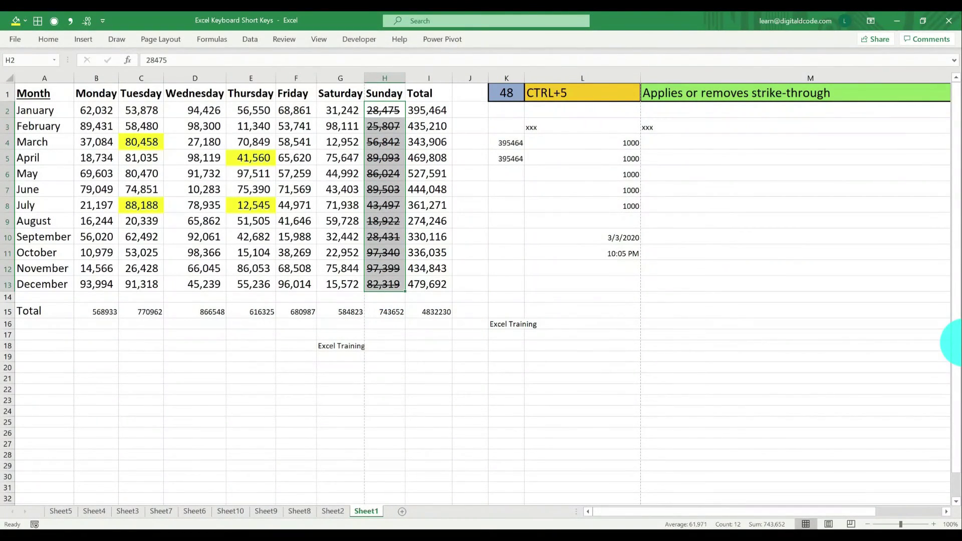
pyautogui.hotkey('ctrl', '5')
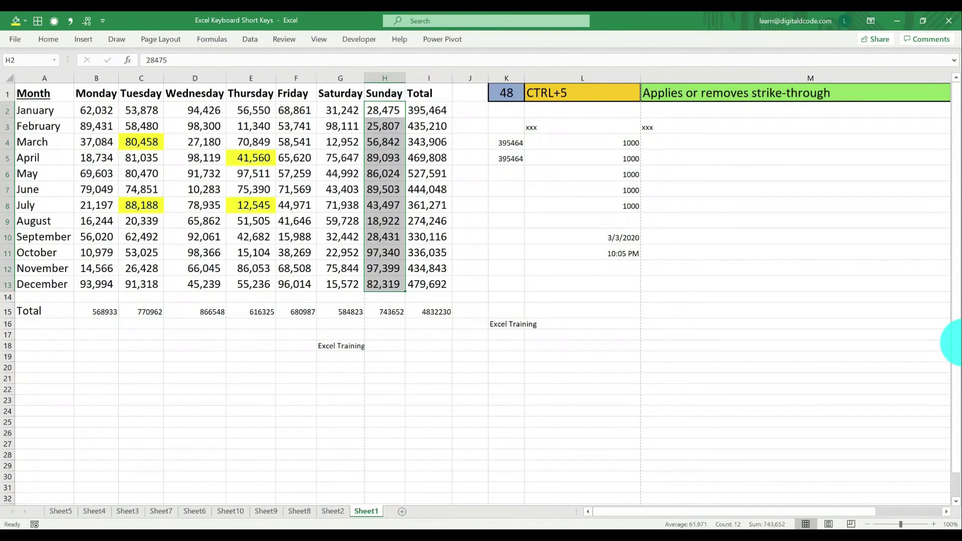
pyautogui.hotkey('ctrl', '5')
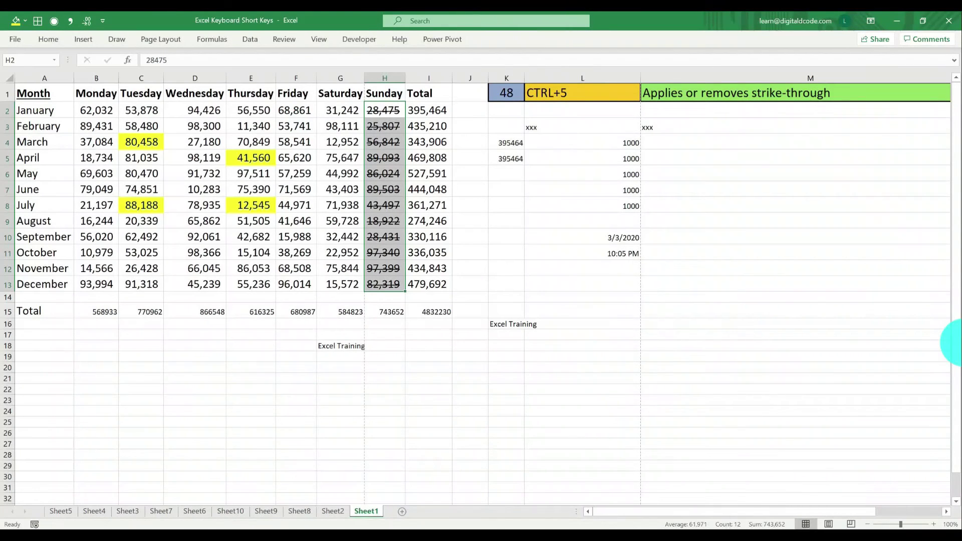
# Set the shortcut number in K1 to 49.
pyautogui.click(507, 92)
pyautogui.write('49')
pyautogui.press('Return')
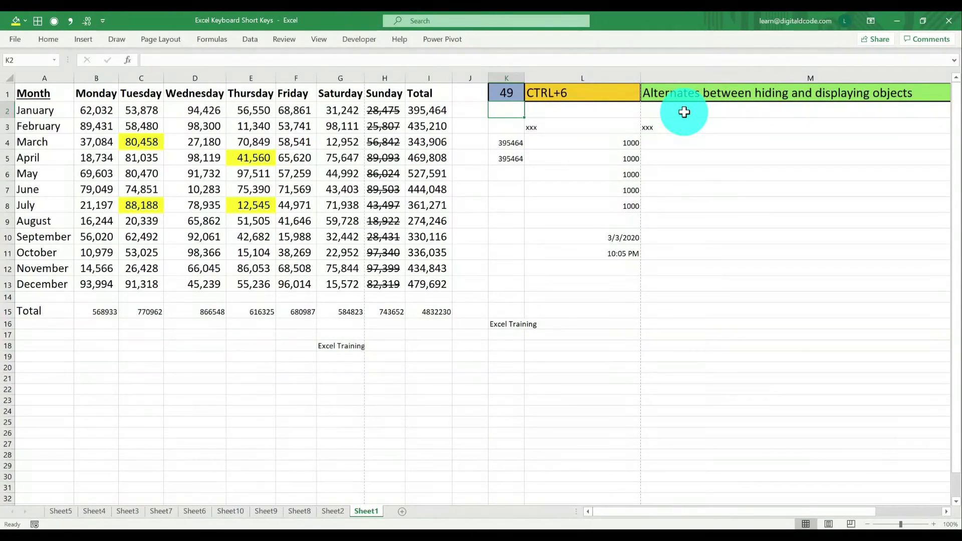
# Draw a rectangle shape across the border of columns L and M, spanning about rows 16 to 19.
pyautogui.click(596, 285)
pyautogui.click(79, 39)
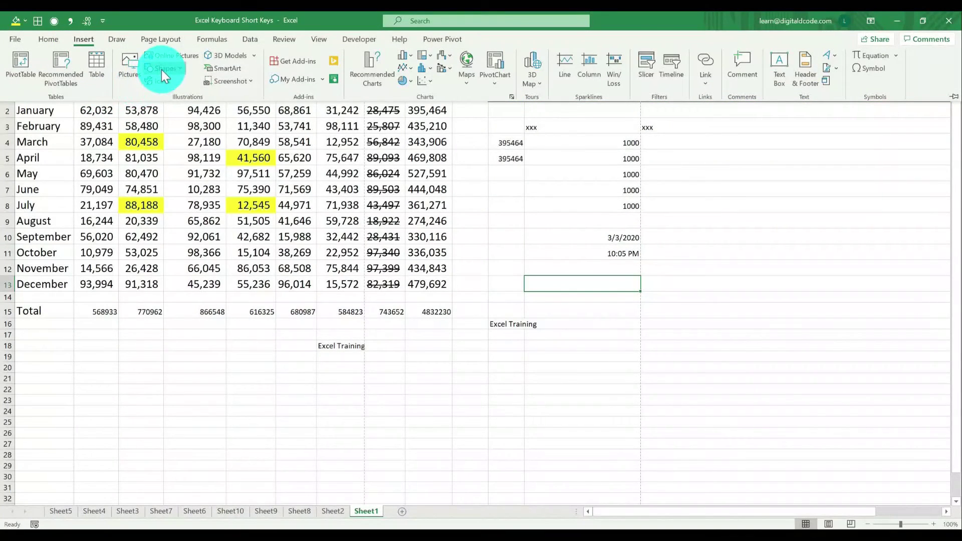
pyautogui.click(162, 71)
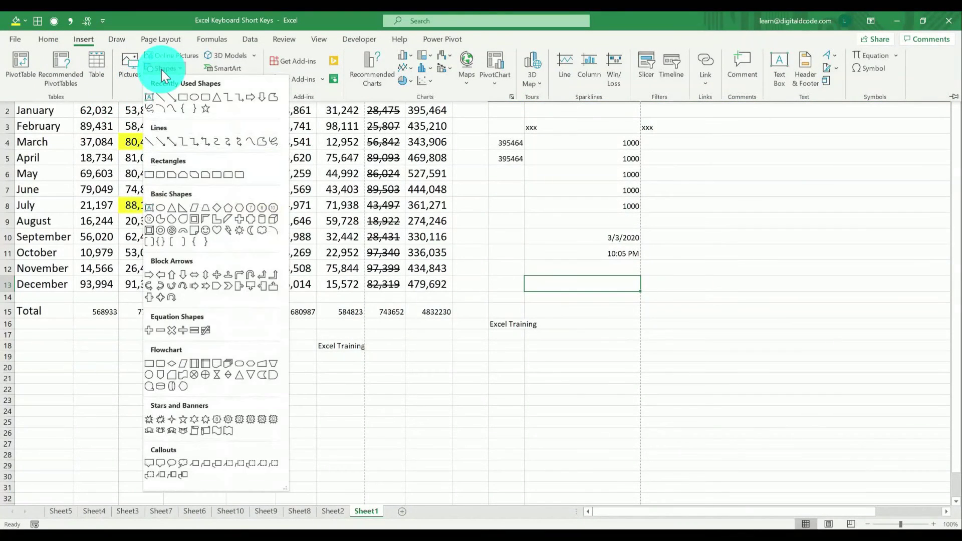
pyautogui.click(186, 95)
pyautogui.moveTo(676, 356); pyautogui.dragTo(689, 360)
pyautogui.click(504, 398)
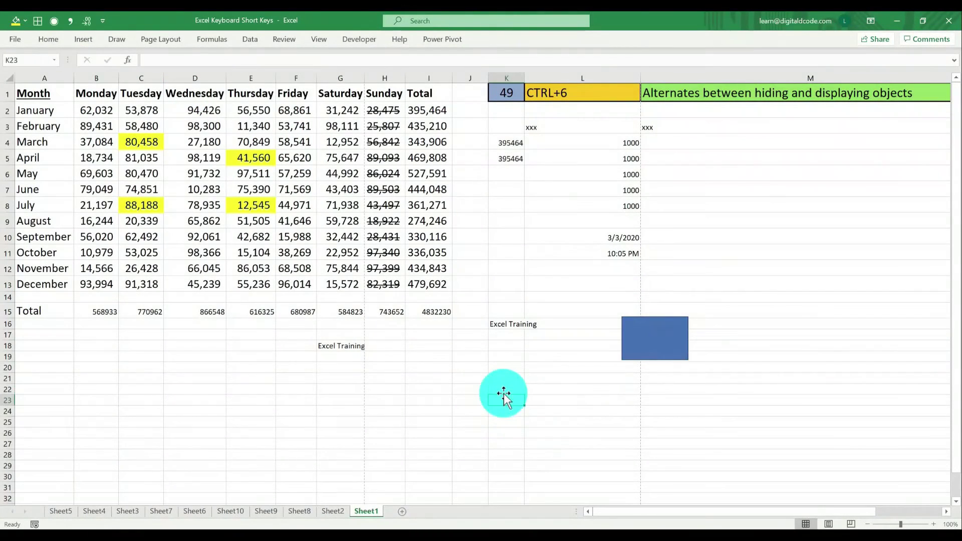
# Draw an oval shape across columns K and L, spanning about rows 21 to 28.
pyautogui.click(88, 38)
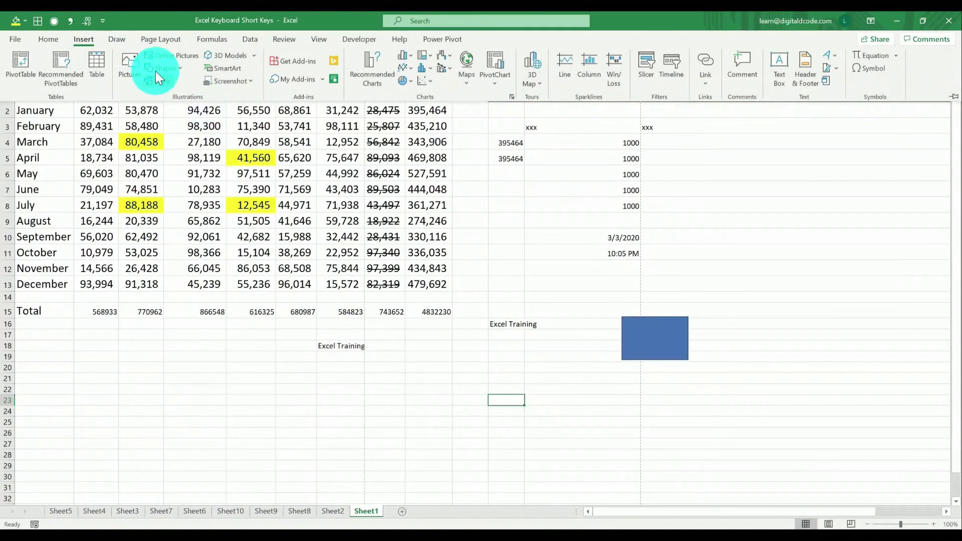
pyautogui.click(158, 69)
pyautogui.click(195, 98)
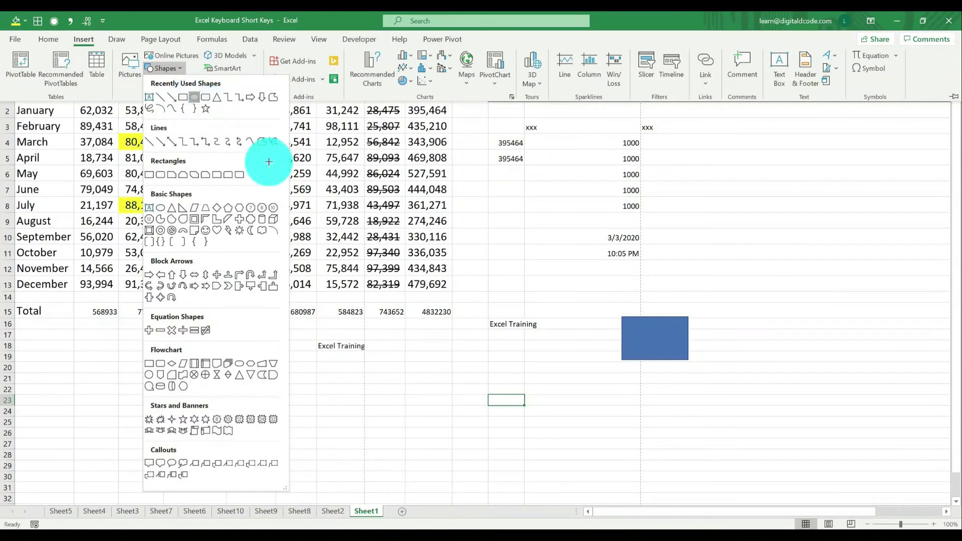
pyautogui.moveTo(512, 371); pyautogui.dragTo(600, 463)
pyautogui.click(731, 453)
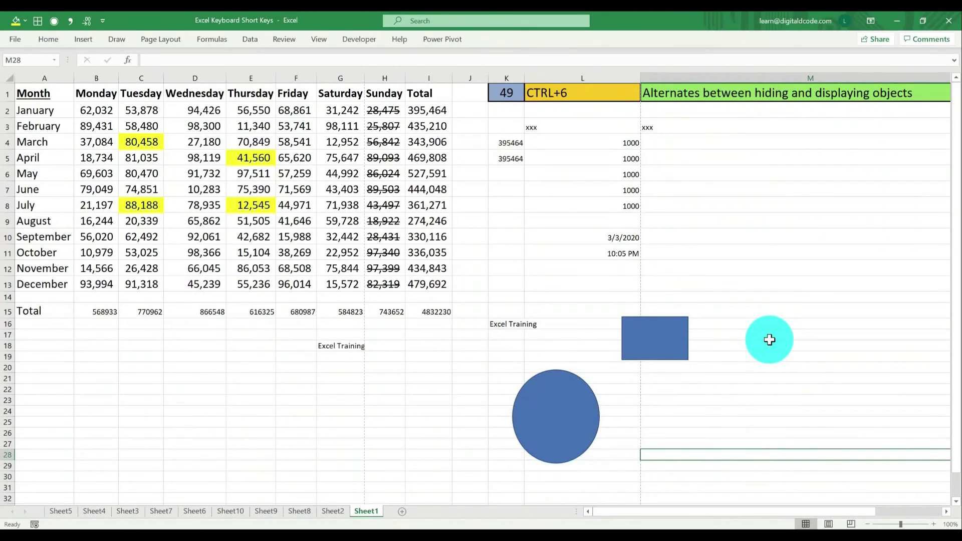
# Hide and redisplay the sheet's objects several times, ending with the rectangle and oval displayed.
pyautogui.hotkey('ctrl', '6')
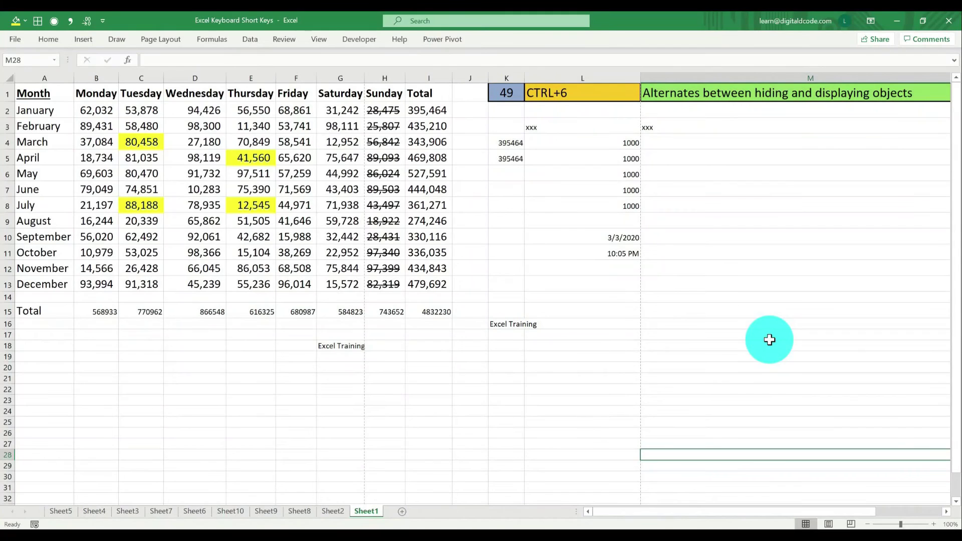
pyautogui.hotkey('ctrl', '6')
pyautogui.hotkey('ctrl', '6')
pyautogui.hotkey('ctrl', '6')
pyautogui.hotkey('ctrl', '6')
pyautogui.hotkey('ctrl', '6')
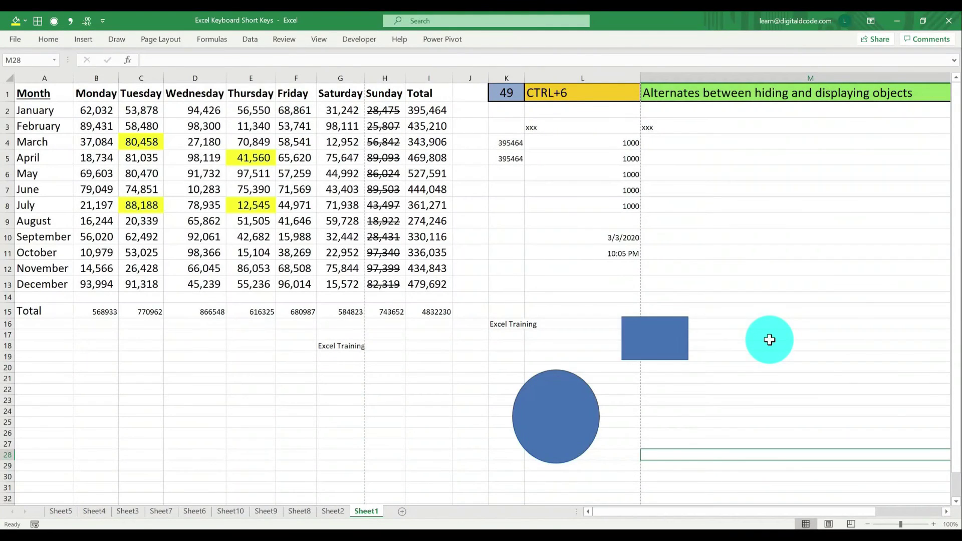
pyautogui.hotkey('ctrl', '6')
pyautogui.hotkey('ctrl', '6')
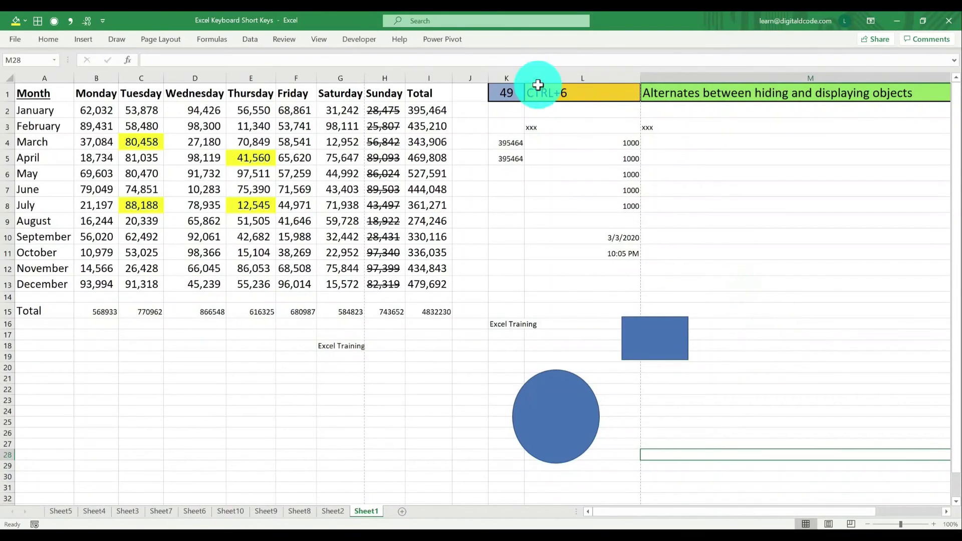
# Set the shortcut number in K1 to 50.
pyautogui.click(523, 94)
pyautogui.write('50')
pyautogui.press('Return')
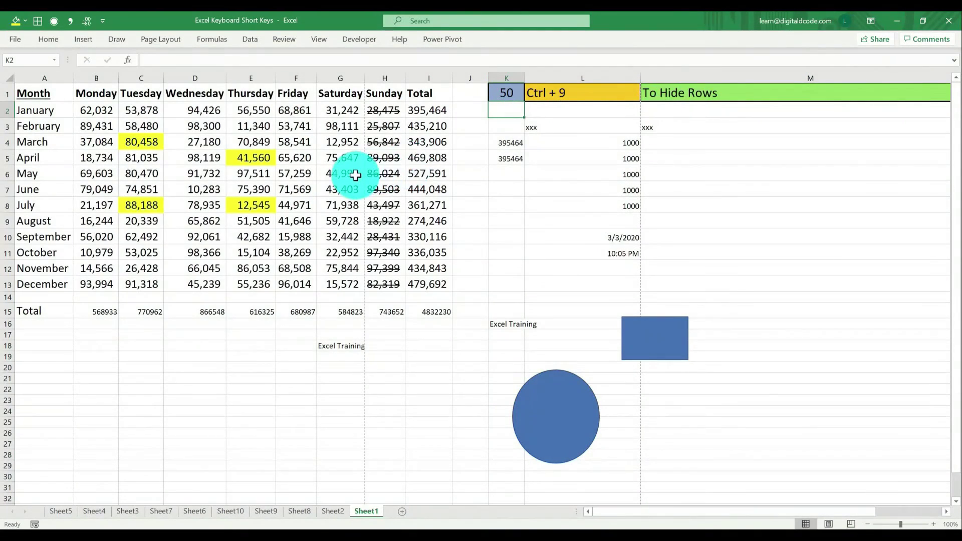
# Hide row 8 from cell F8, and unhide it by selecting F7 through F9.
pyautogui.click(300, 205)
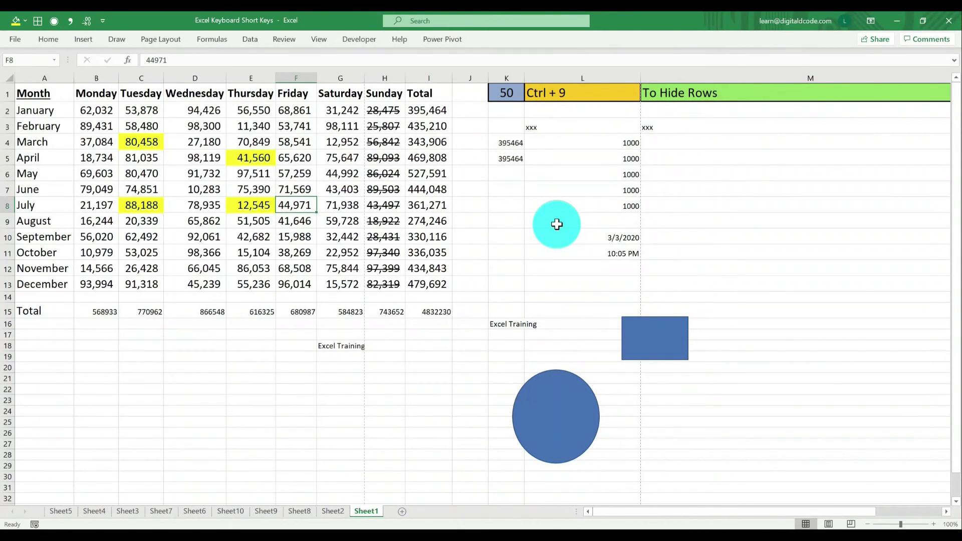
pyautogui.hotkey('ctrl', '9')
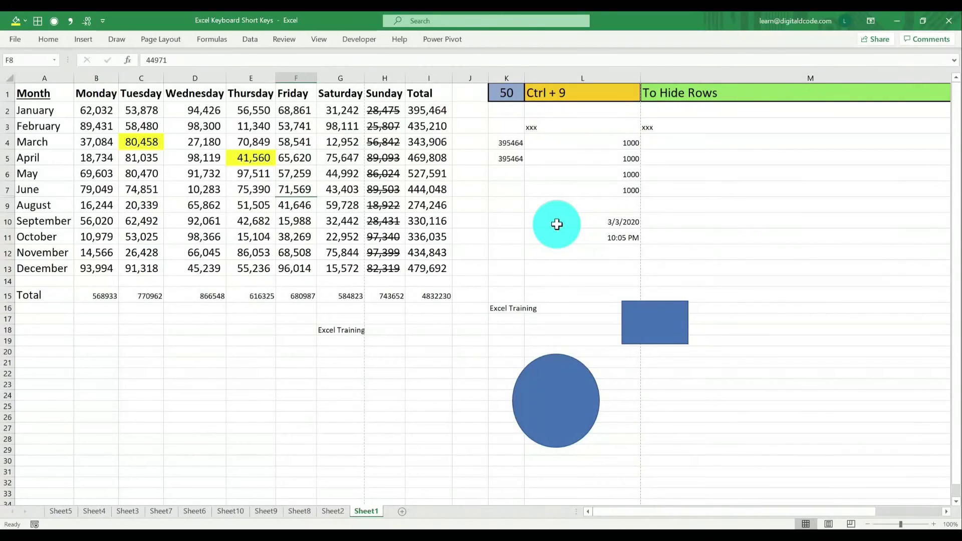
pyautogui.press('Up')
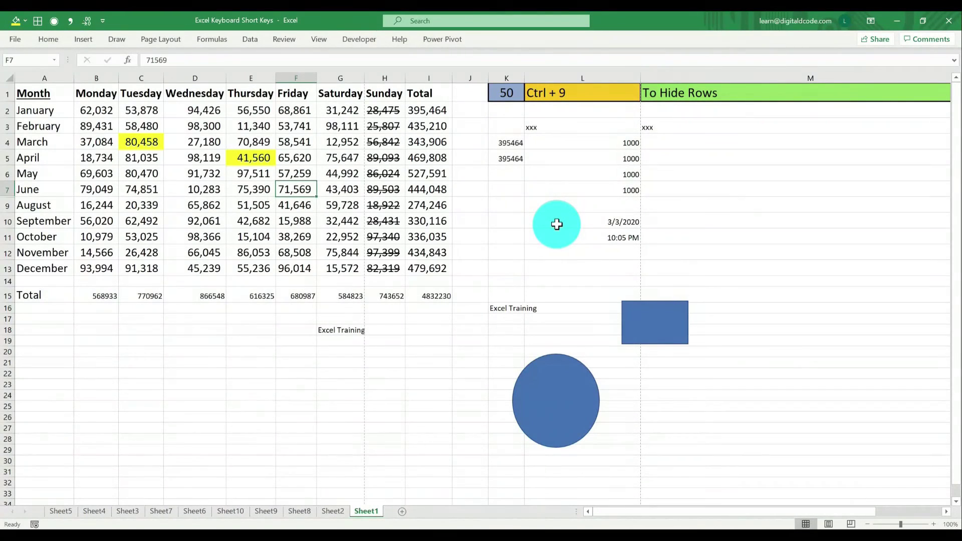
pyautogui.hotkey('shift', 'Down')
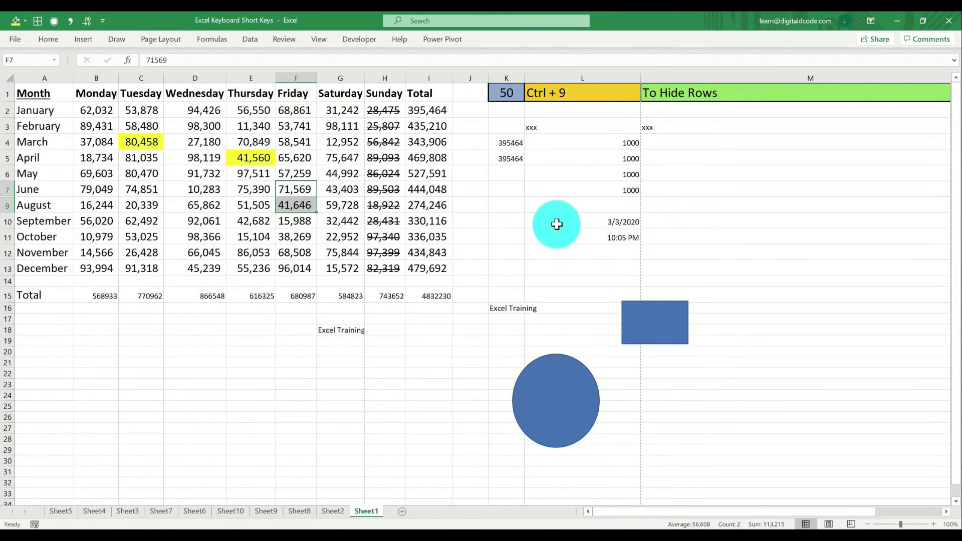
pyautogui.hotkey('ctrl', 'shift', '9')
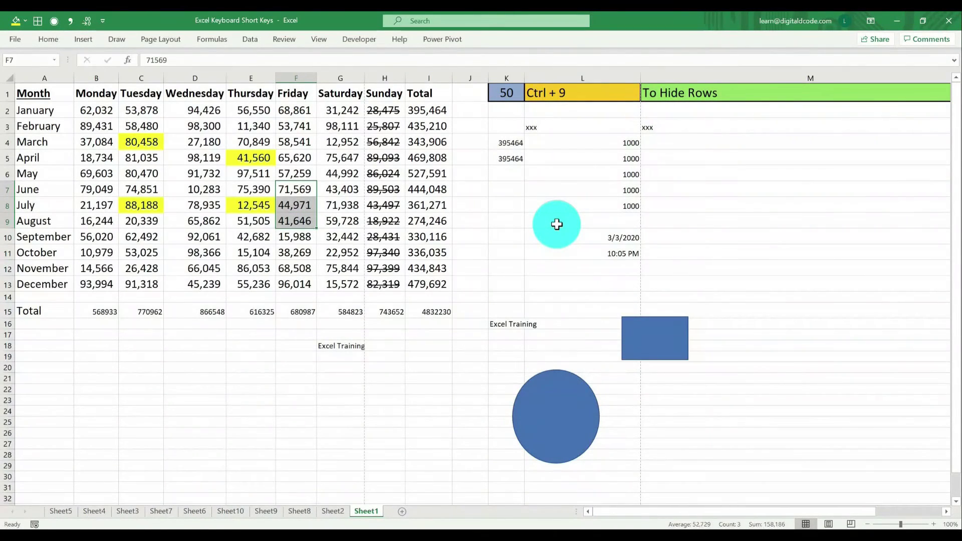
# Set the shortcut number in K1 to 51.
pyautogui.click(500, 88)
pyautogui.write('51')
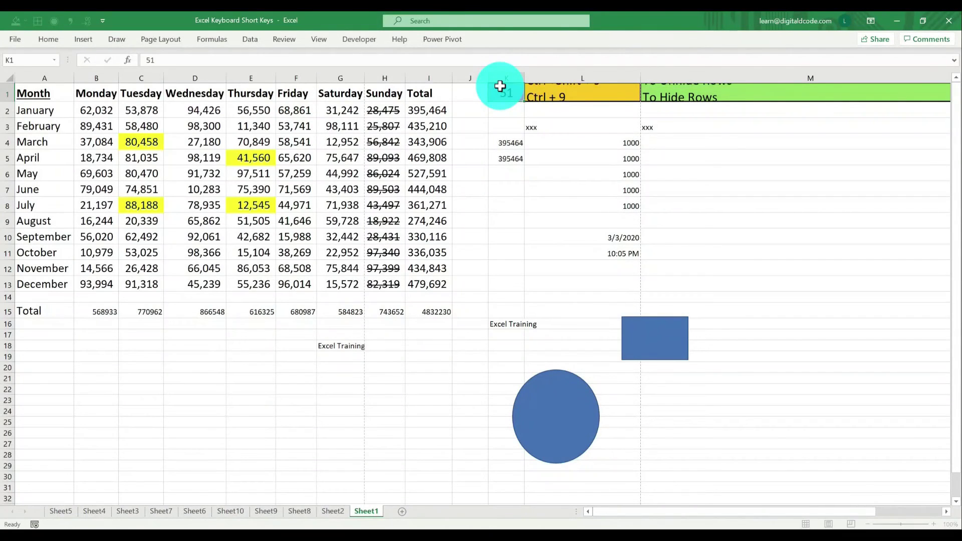
pyautogui.press('Return')
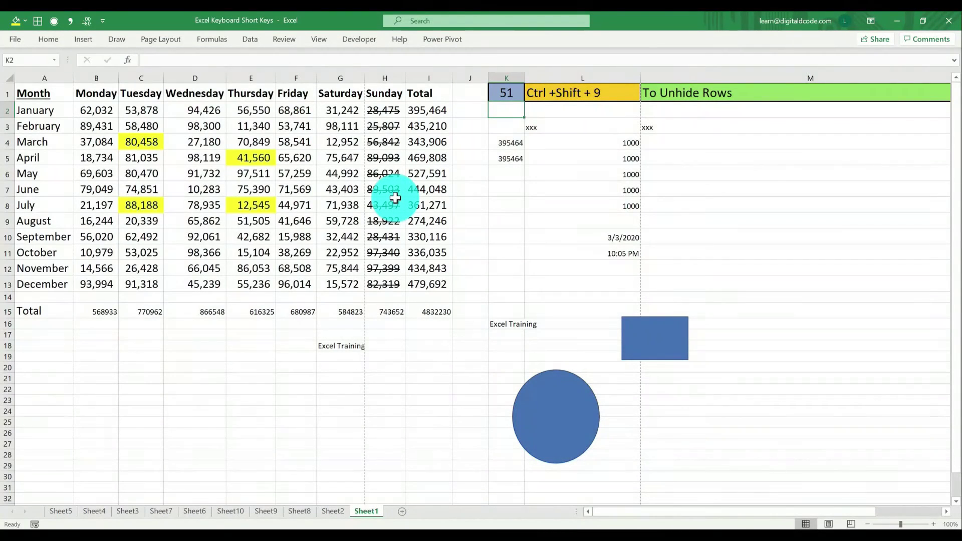
# Hide row 2 from cell K2 and unhide it again.
pyautogui.hotkey('ctrl', '9')
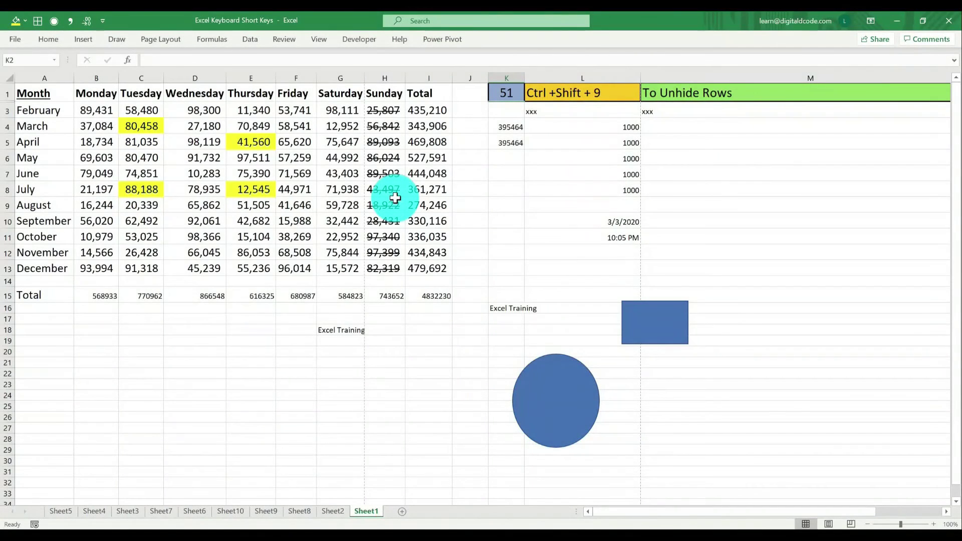
pyautogui.hotkey('ctrl', 'shift', '9')
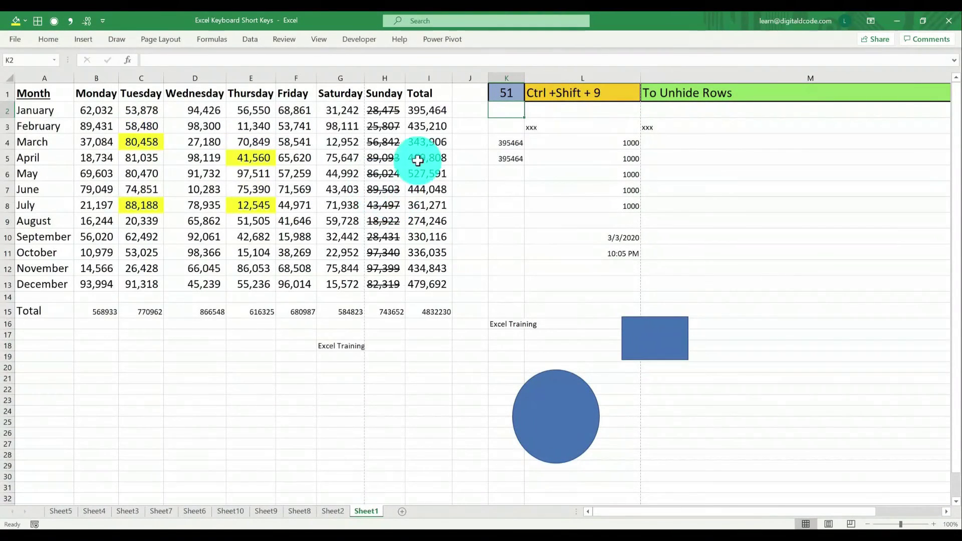
# Set the shortcut number in K1 to 52.
pyautogui.click(508, 93)
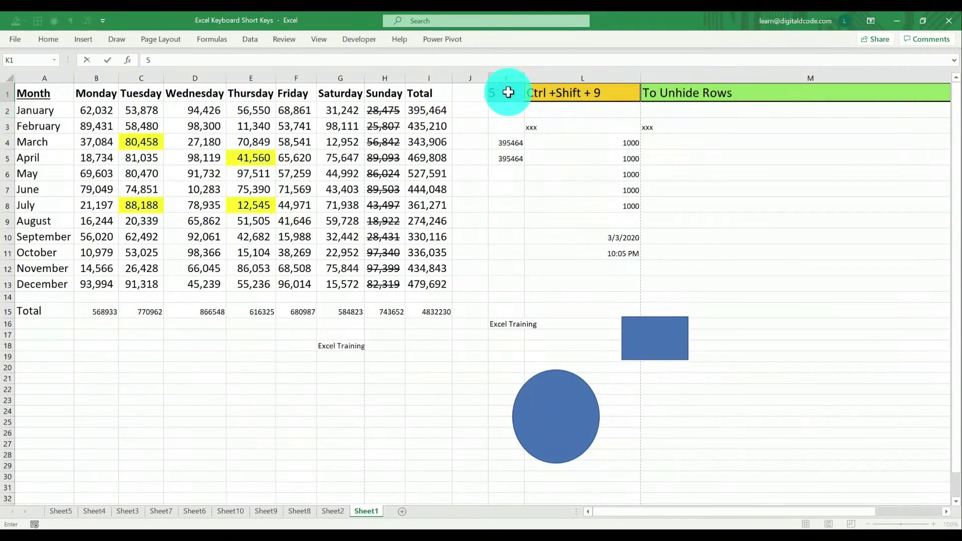
pyautogui.write('52')
pyautogui.press('Return')
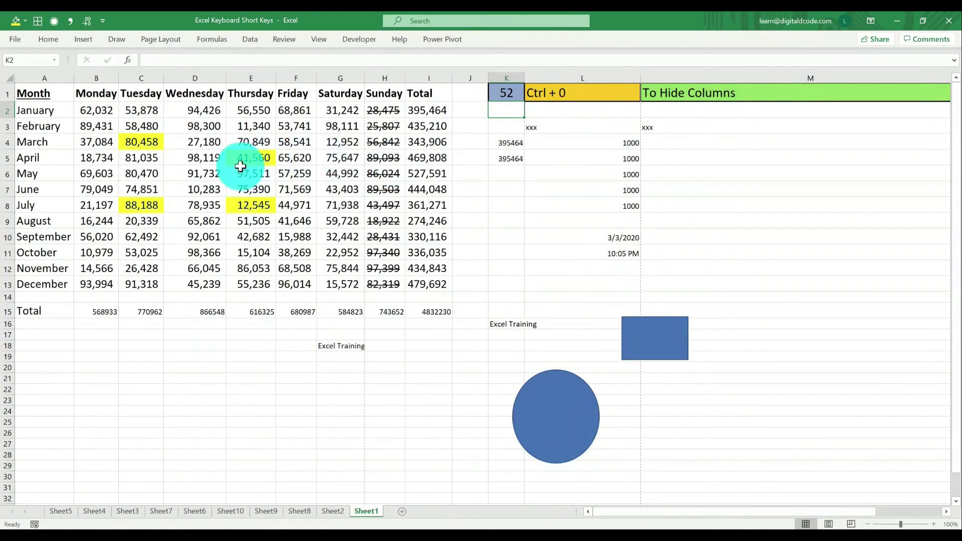
# Hide columns E and F, which hold the Thursday and Friday data.
pyautogui.moveTo(243, 158); pyautogui.dragTo(290, 157)
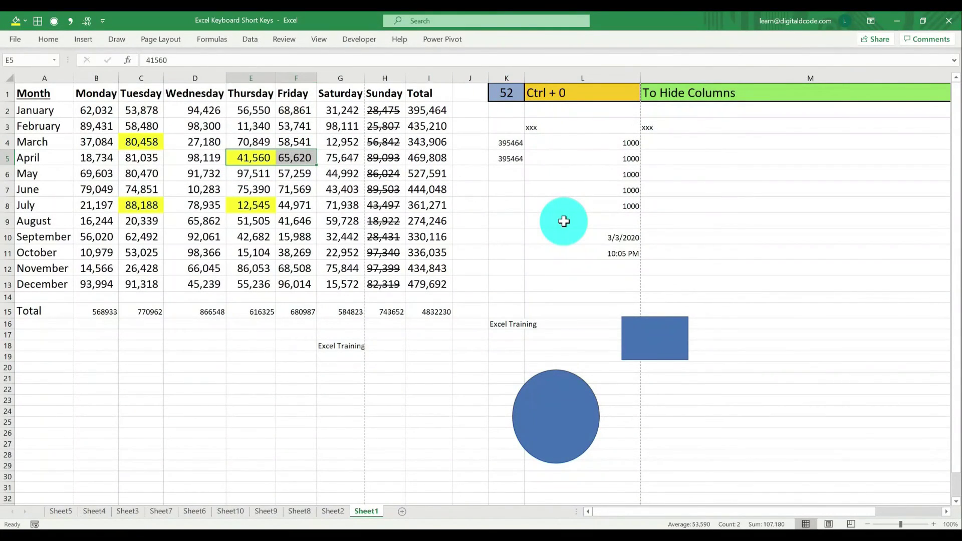
pyautogui.hotkey('ctrl', '0')
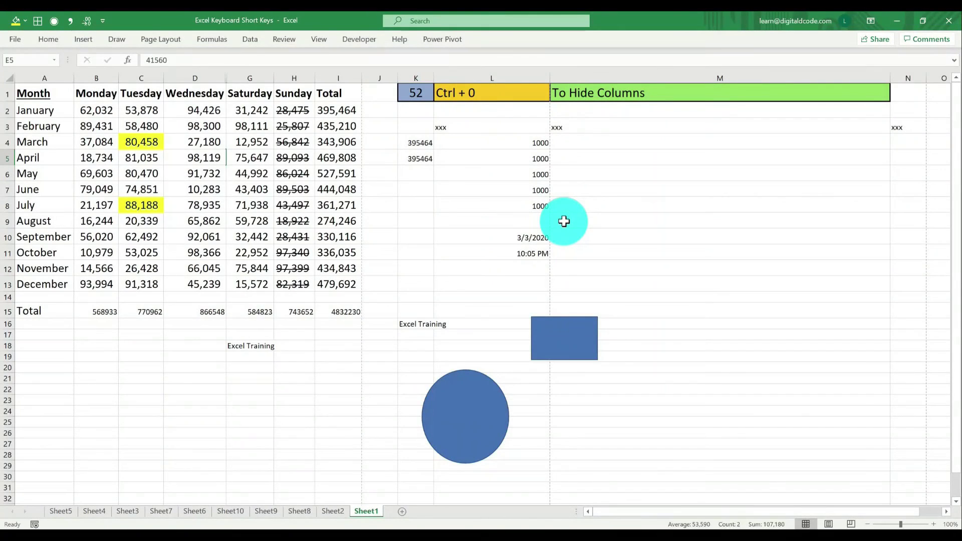
pyautogui.press('Left')
pyautogui.hotkey('shift', 'Right')
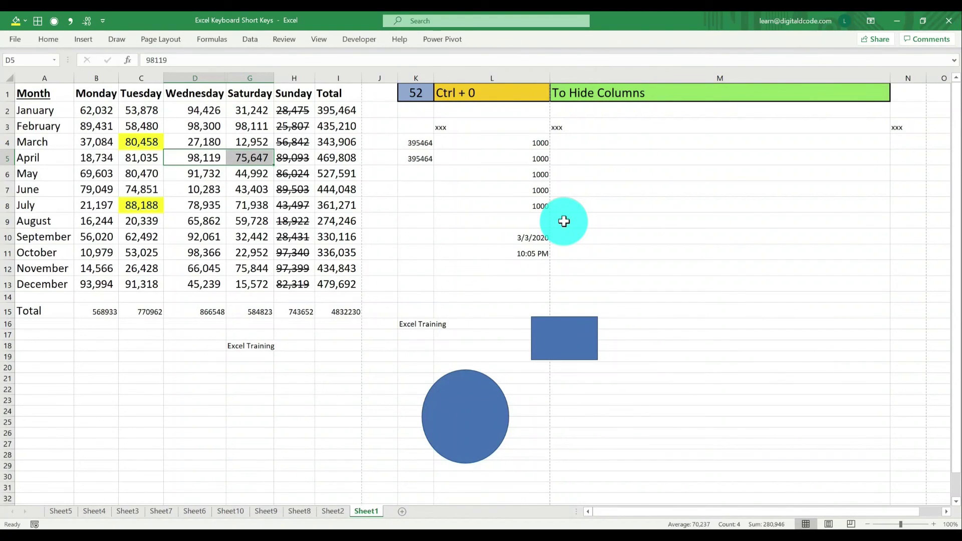
pyautogui.hotkey('ctrl', 'q')
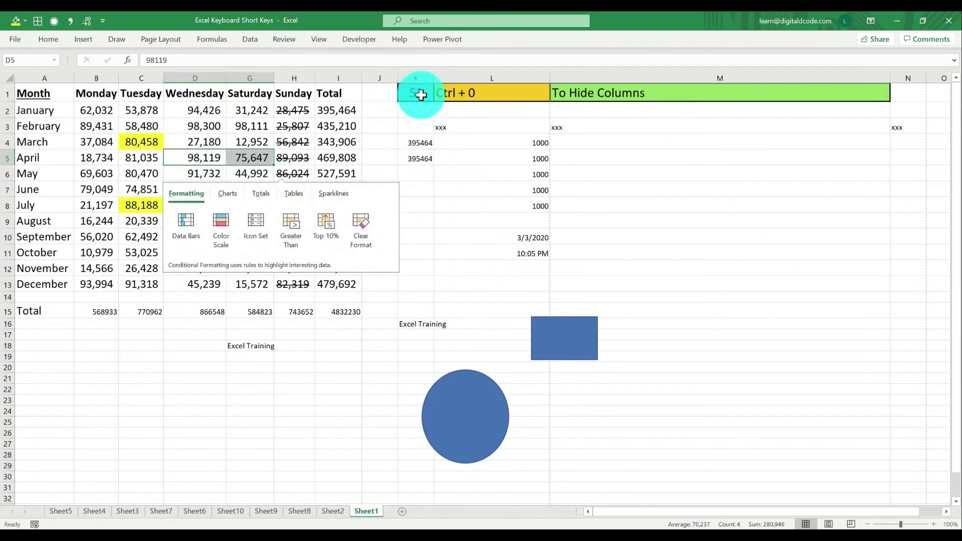
# Set the shortcut number in K1 to 53.
pyautogui.click(417, 94)
pyautogui.write('53')
pyautogui.press('Return')
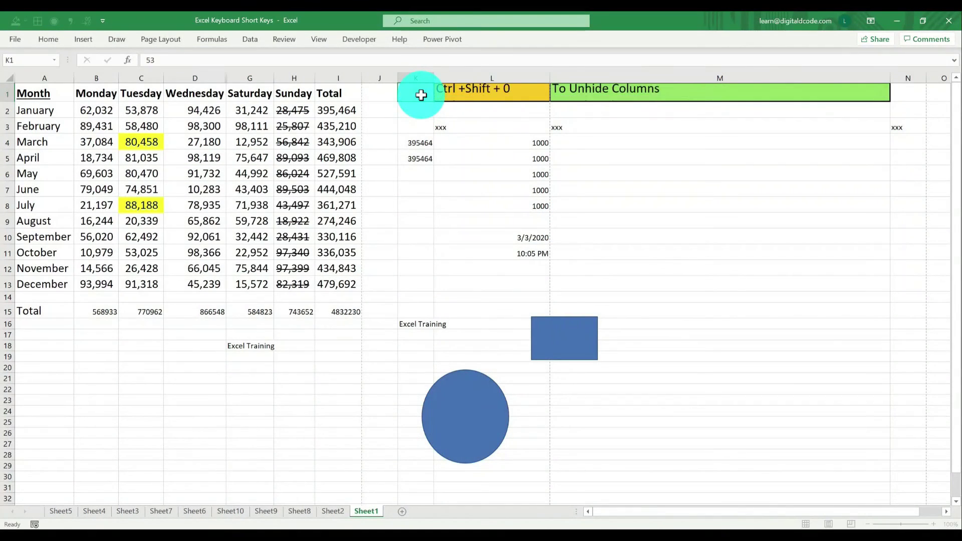
# Unhide columns E and F between the Wednesday and Saturday columns.
pyautogui.moveTo(197, 161); pyautogui.dragTo(230, 168)
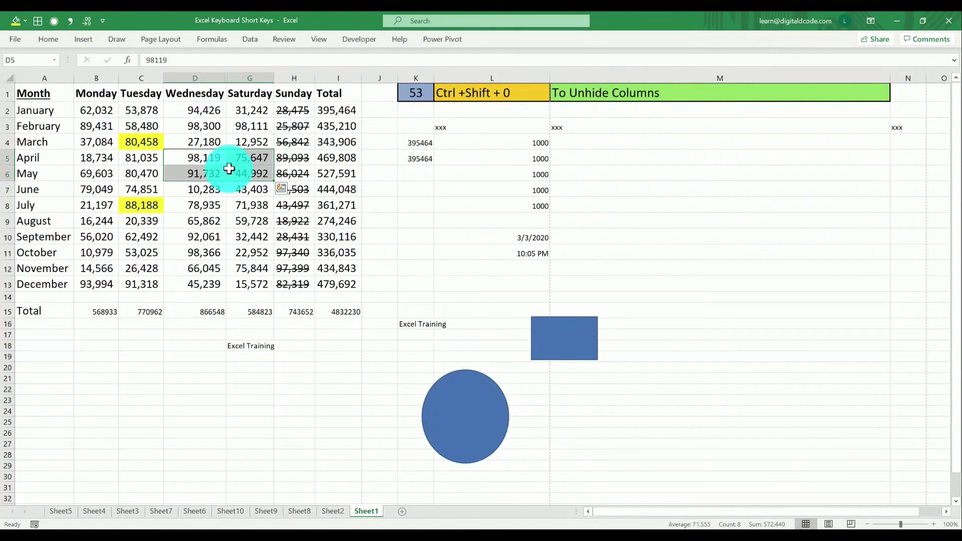
pyautogui.hotkey('ctrl', 'space')
pyautogui.rightClick(230, 169)
pyautogui.press('Escape')
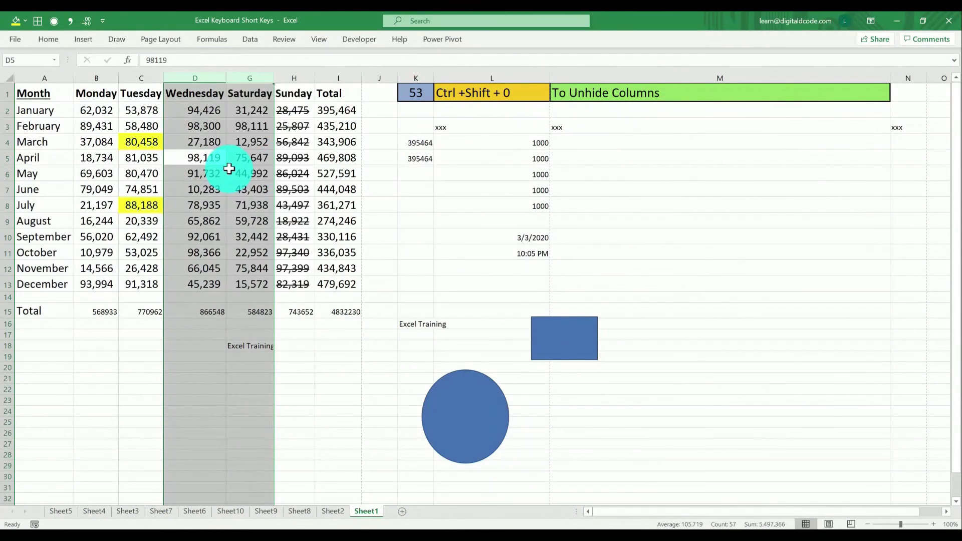
pyautogui.hotkey('ctrl', 'shift', '0')
pyautogui.click(471, 158)
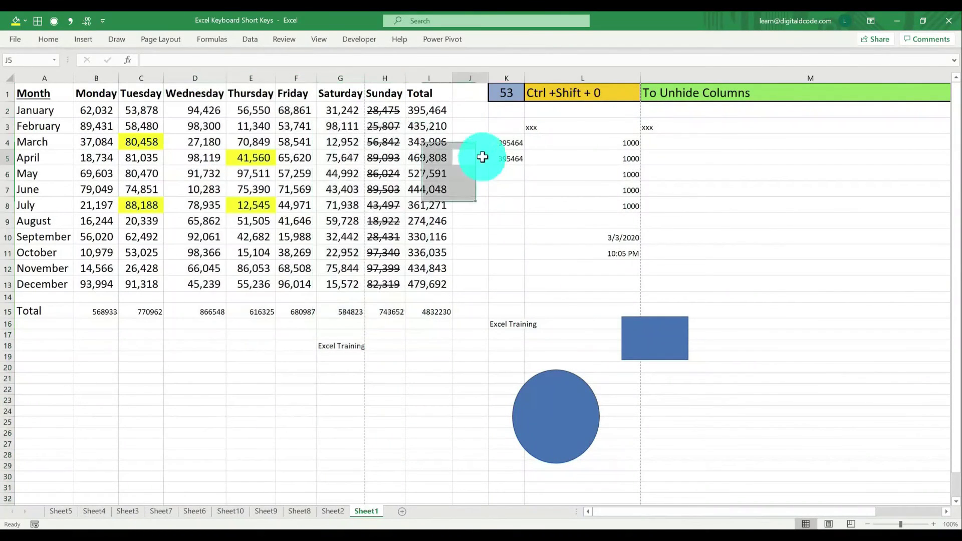
# Set the shortcut number in K1 to 54.
pyautogui.click(506, 92)
pyautogui.write('54')
pyautogui.press('Return')
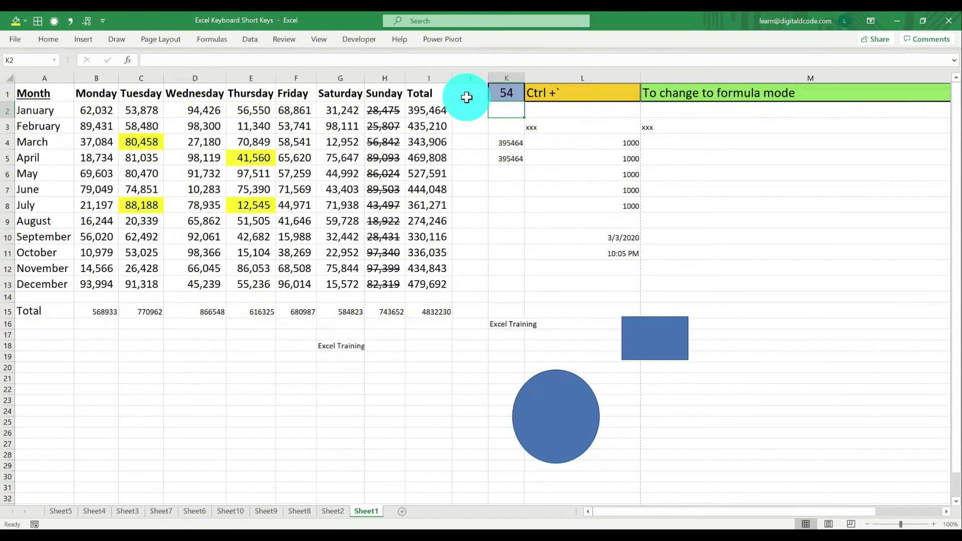
# Check the total cells in column I and row 15, and toggle the sheet to formula view and back to values.
pyautogui.click(438, 109)
pyautogui.click(430, 318)
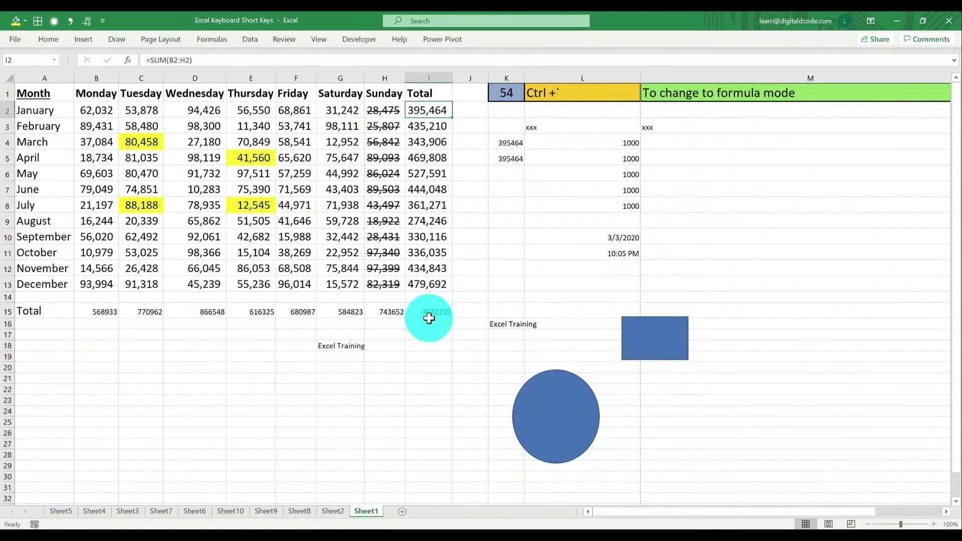
pyautogui.keyDown('shift'); pyautogui.click(144, 316); pyautogui.keyUp('shift')
pyautogui.click(266, 220)
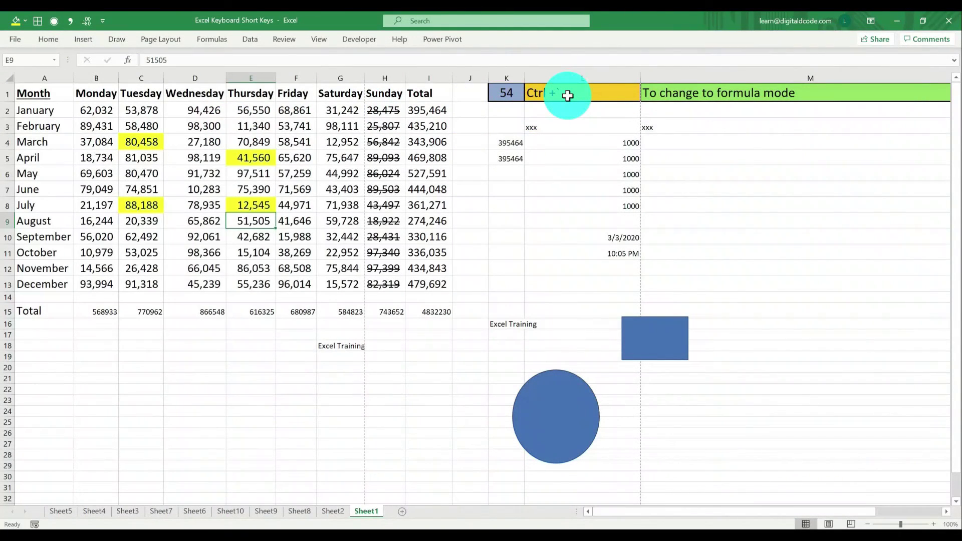
pyautogui.hotkey('ctrl', '`')
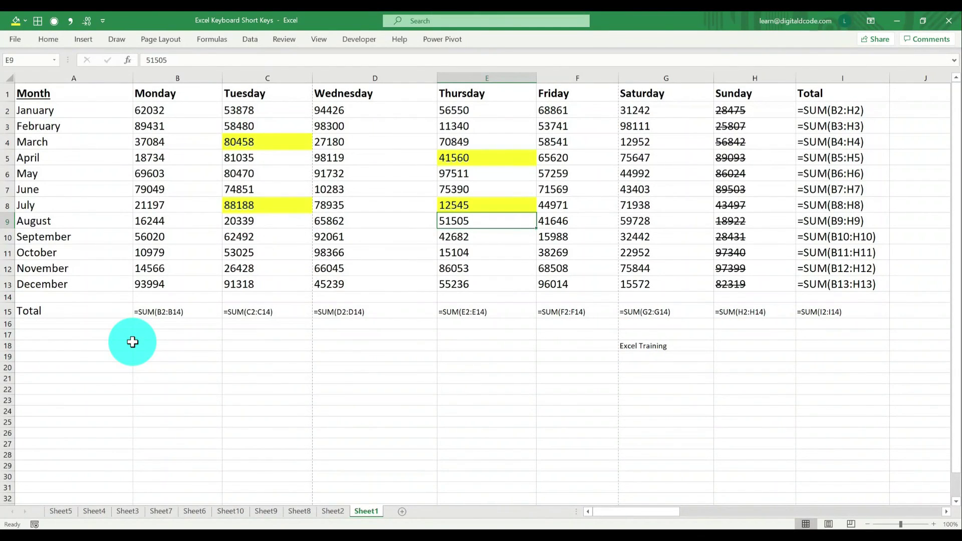
pyautogui.hotkey('ctrl', '`')
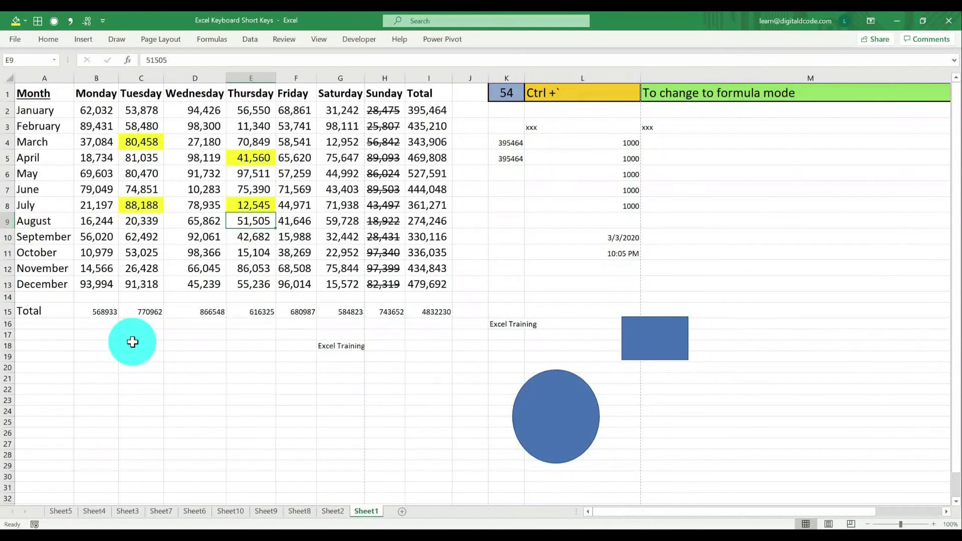
# Set the shortcut number in K1 to 55 and apply the Number format to the totals in B15:I15.
pyautogui.click(505, 97)
pyautogui.write('55')
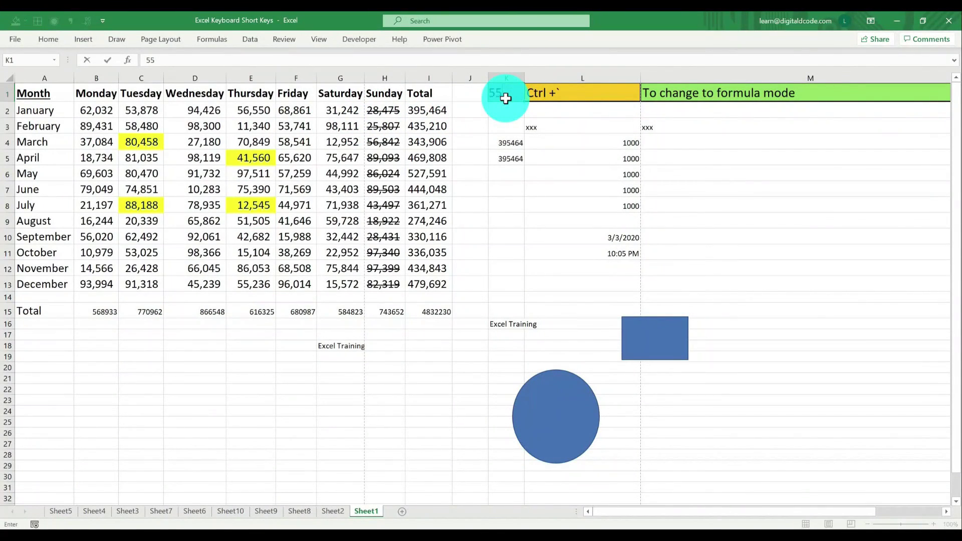
pyautogui.press('Return')
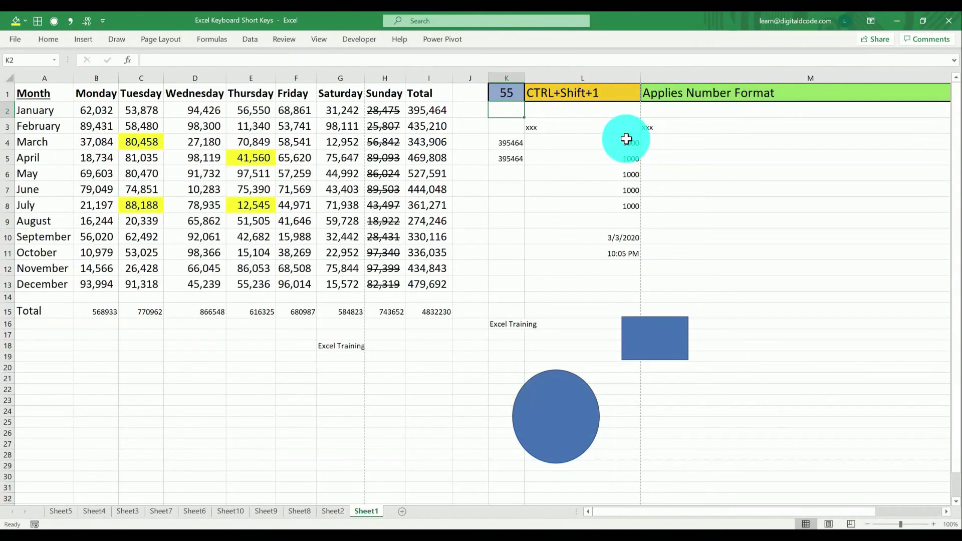
pyautogui.moveTo(429, 316); pyautogui.dragTo(108, 307)
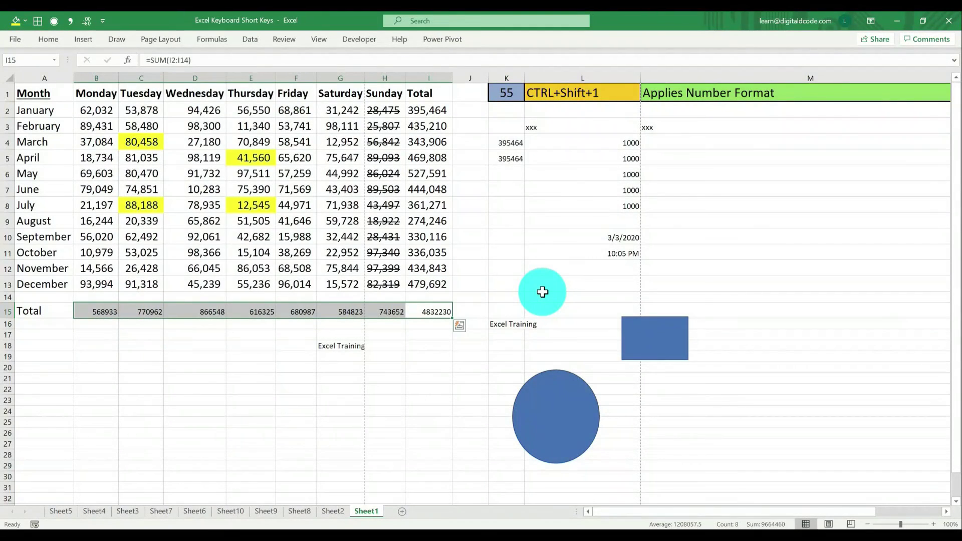
pyautogui.hotkey('ctrl', 'shift', '1')
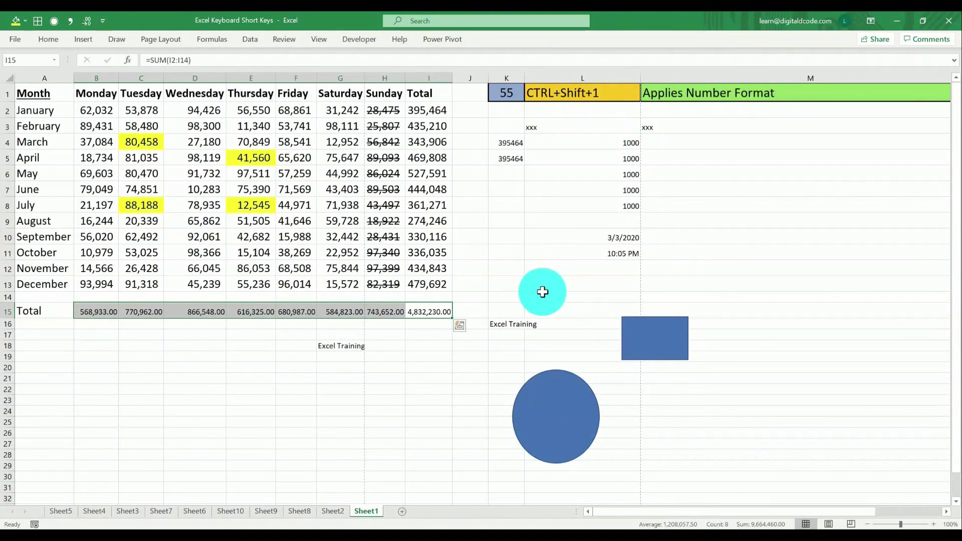
# Set the shortcut number in K1 to 56.
pyautogui.click(516, 95)
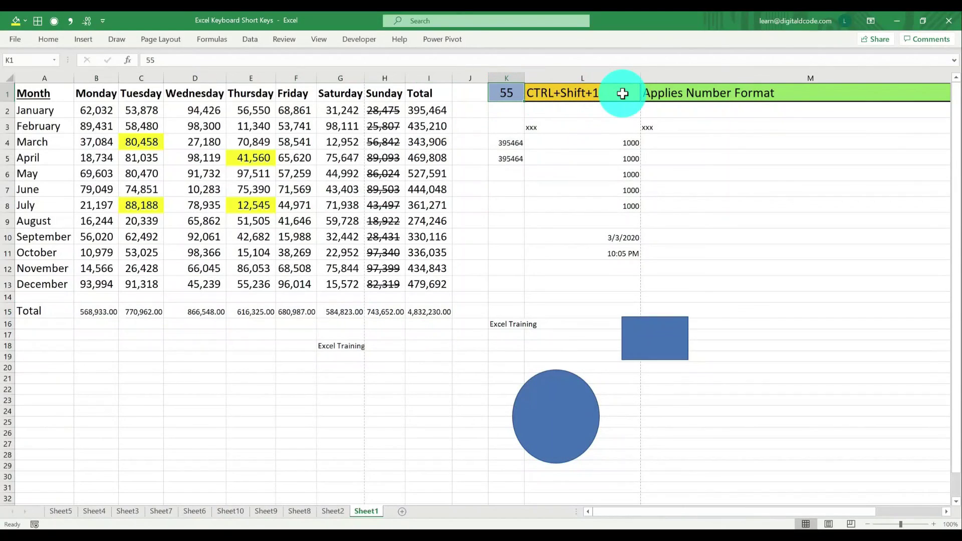
pyautogui.write('56')
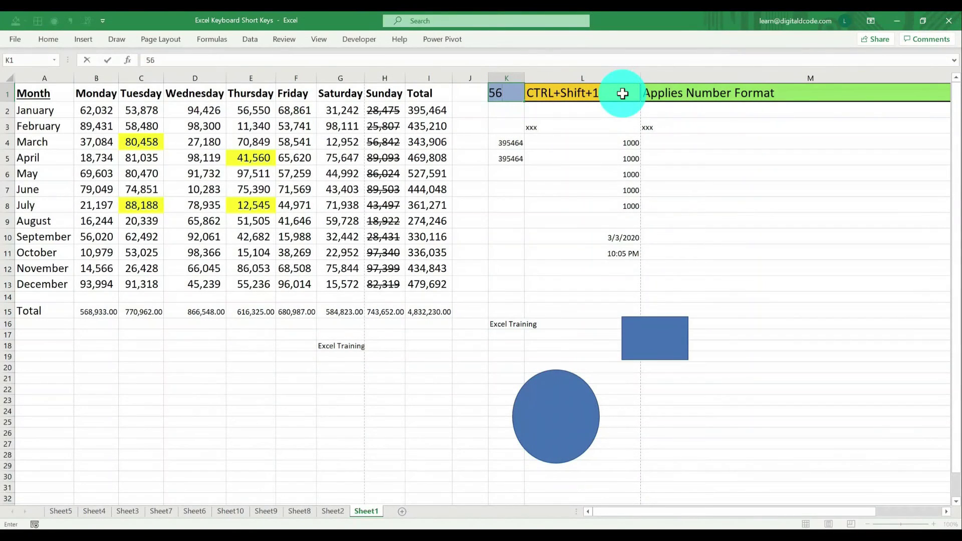
pyautogui.press('Return')
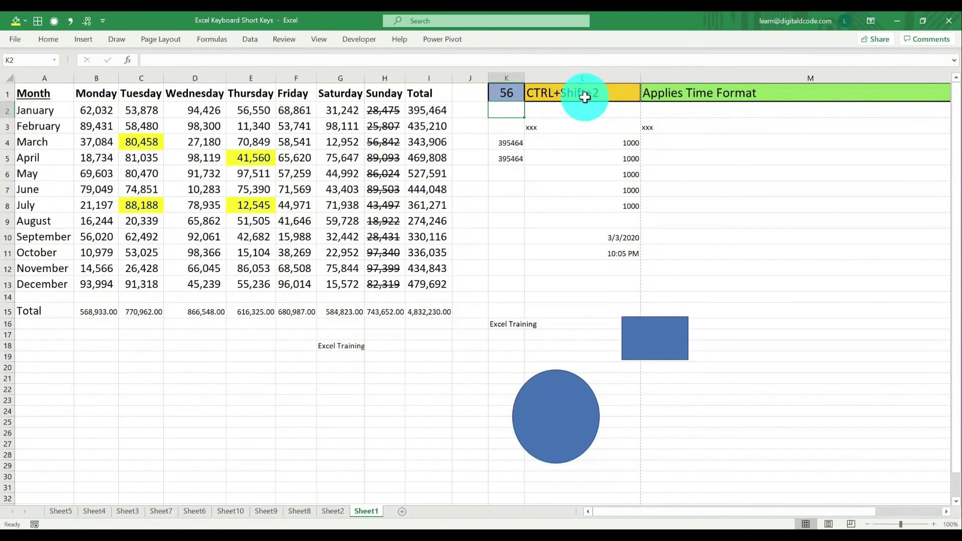
# Enter 1 in cell L13 and apply the Time format to it.
pyautogui.click(627, 279)
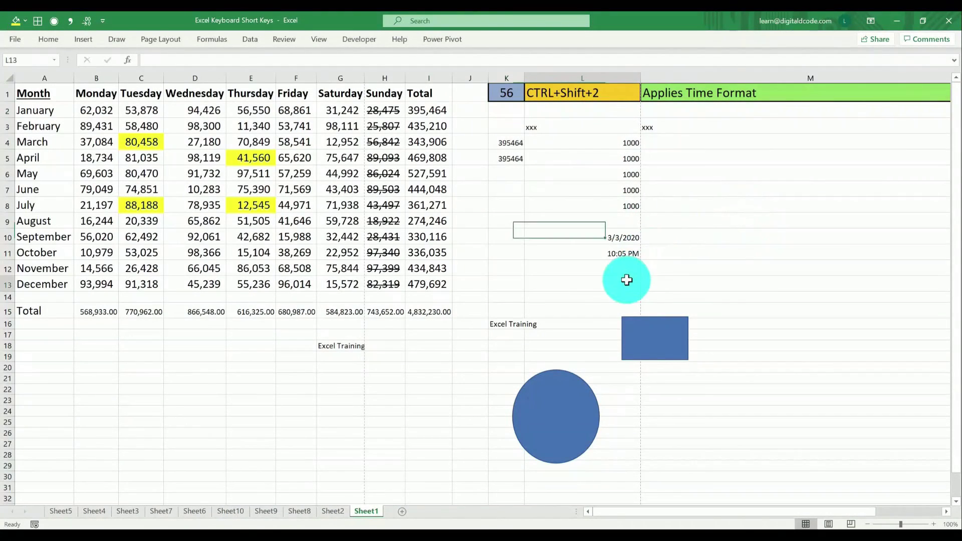
pyautogui.write('1')
pyautogui.hotkey('ctrl', 'Return')
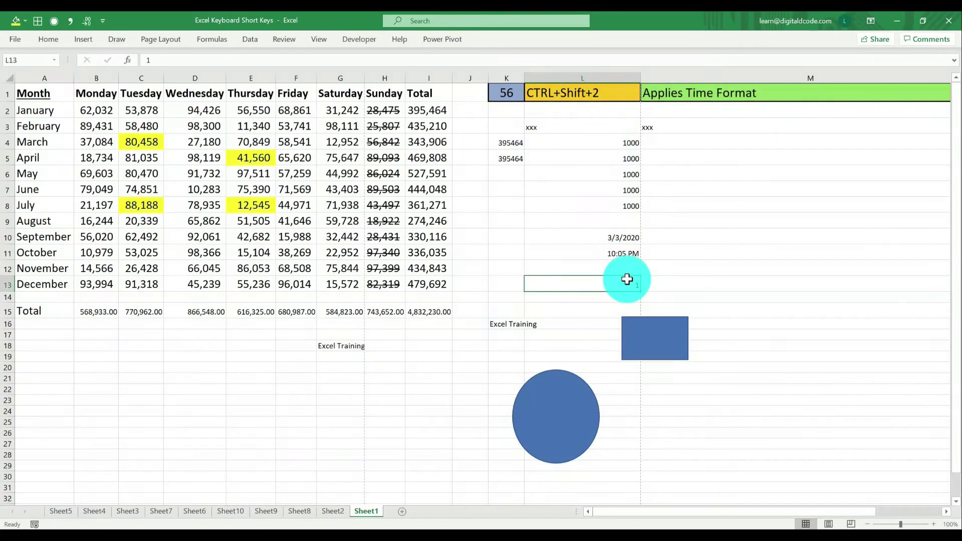
pyautogui.hotkey('ctrl', 'shift', '2')
# Set the shortcut number in K1 to 57 and apply the Date format to cell L10.
pyautogui.click(507, 96)
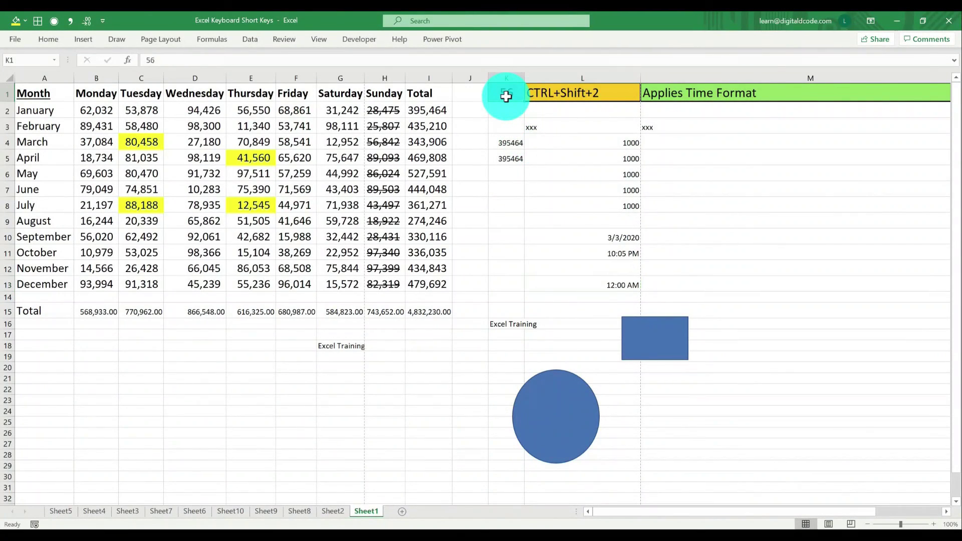
pyautogui.write('57')
pyautogui.press('Return')
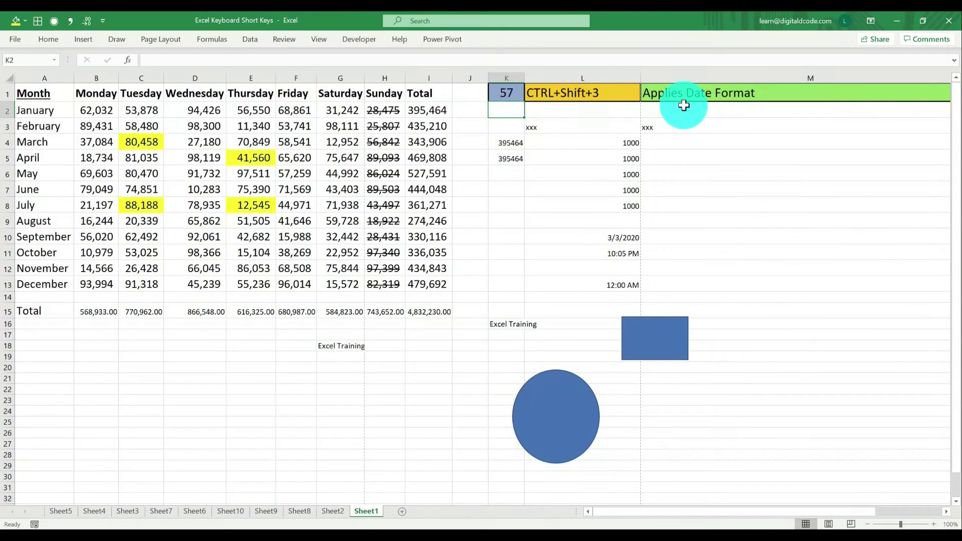
pyautogui.click(623, 239)
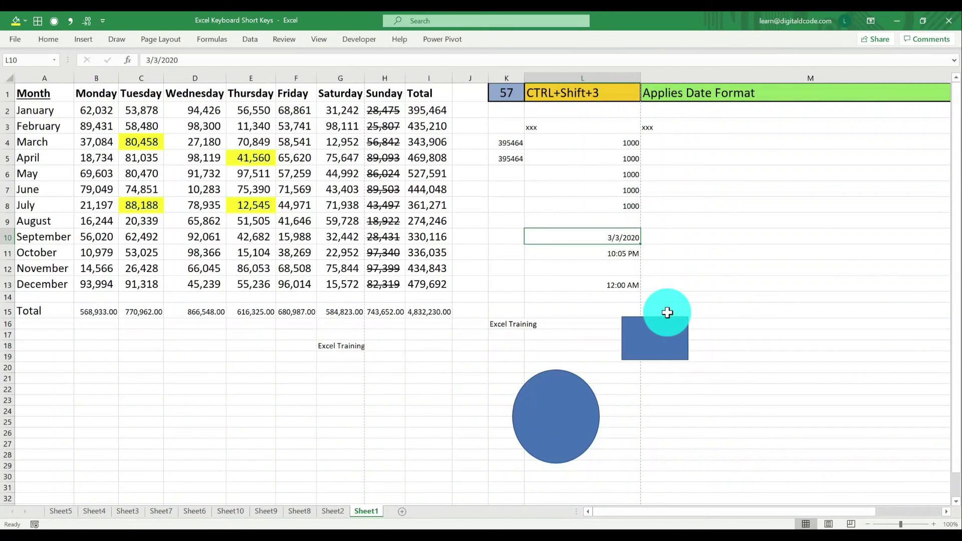
pyautogui.hotkey('ctrl', 'shift', '3')
# Set the shortcut number in K1 to 58.
pyautogui.click(510, 95)
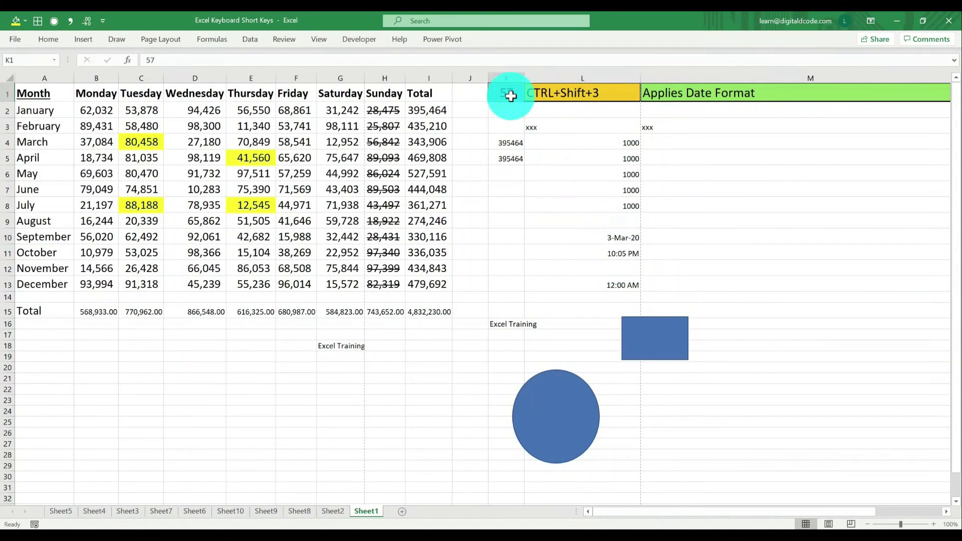
pyautogui.write('58')
pyautogui.press('Return')
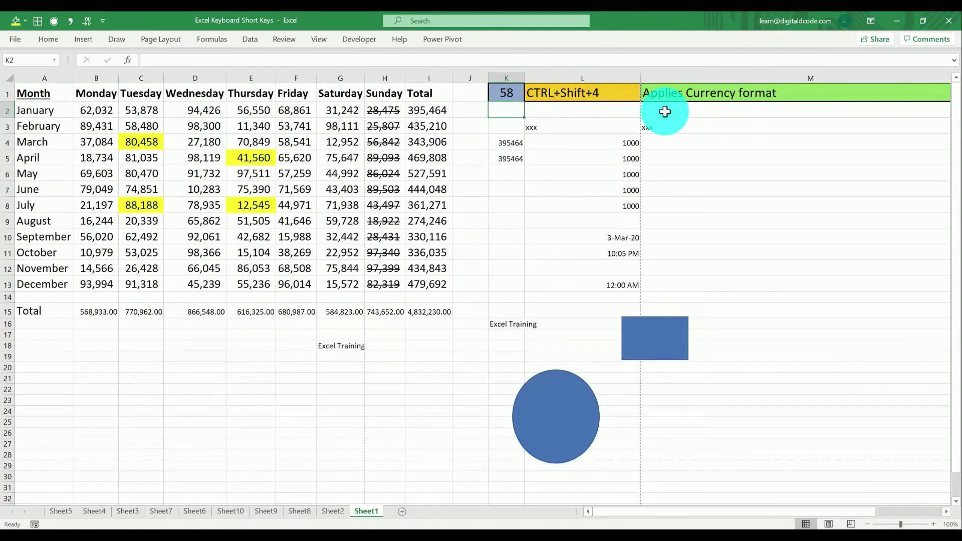
# Apply the Currency format to B2:I13 and autofit the widths of the Thursday and Friday columns.
pyautogui.moveTo(436, 111); pyautogui.dragTo(107, 281)
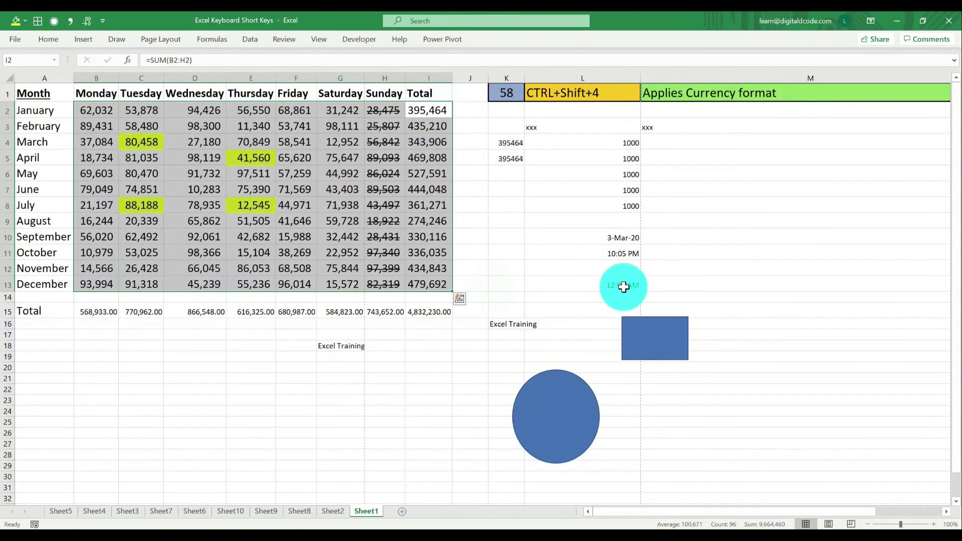
pyautogui.hotkey('ctrl', 'shift', '4')
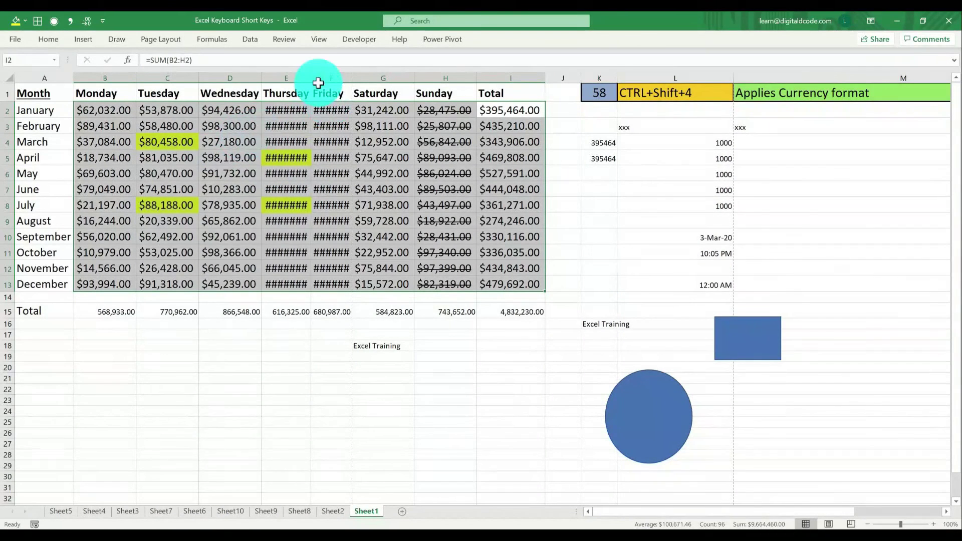
pyautogui.doubleClick(311, 77)
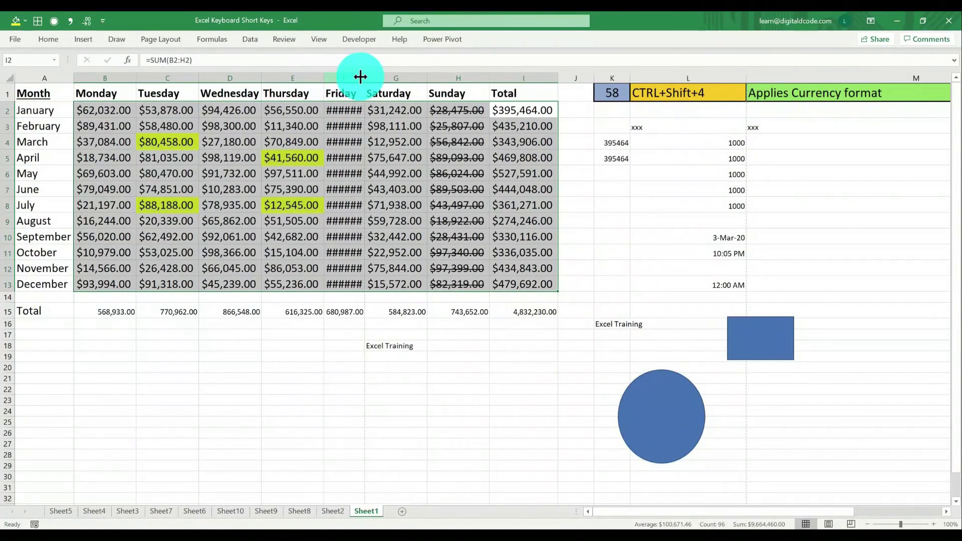
pyautogui.doubleClick(364, 77)
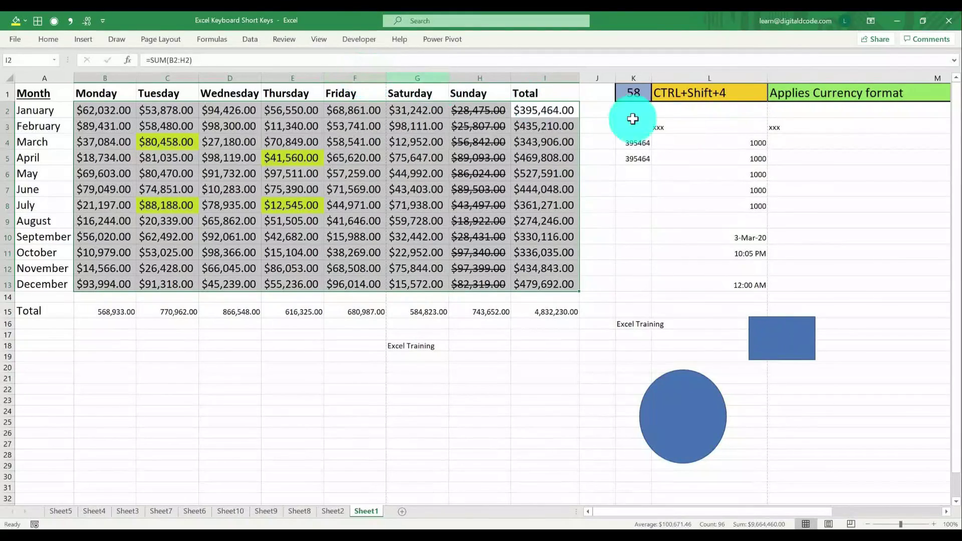
# Set the shortcut number in K1 to 59 and enter 0.1, 0.15 and 0.3 in cells K7:K9.
pyautogui.click(640, 94)
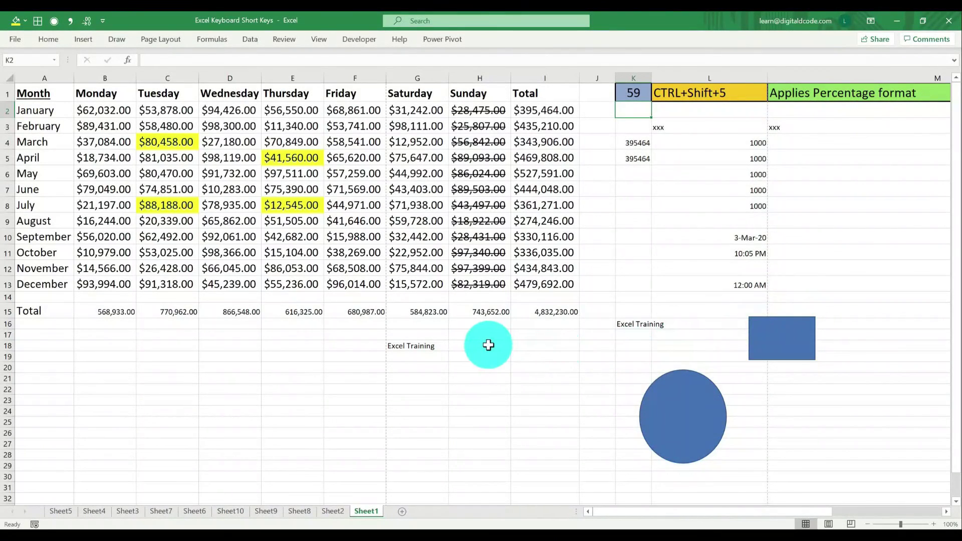
pyautogui.click(634, 190)
pyautogui.press('F2')
pyautogui.write('0.15')
pyautogui.press('Return')
pyautogui.write('0.15')
pyautogui.press('Return')
pyautogui.write('0.3')
pyautogui.press('Return')
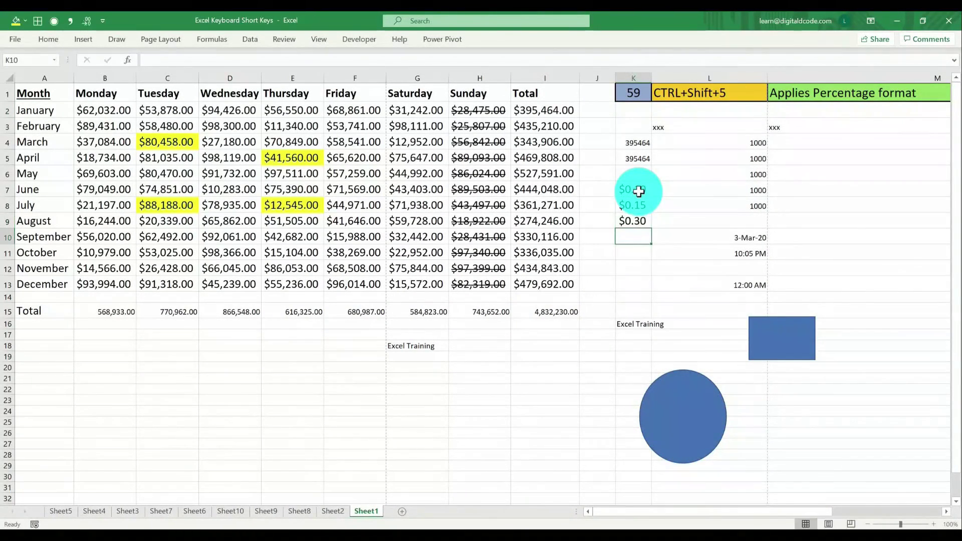
# Apply the Percentage format to cells K7:K9.
pyautogui.press('Up')
pyautogui.hotkey('shift', 'Up')
pyautogui.hotkey('shift', 'Up')
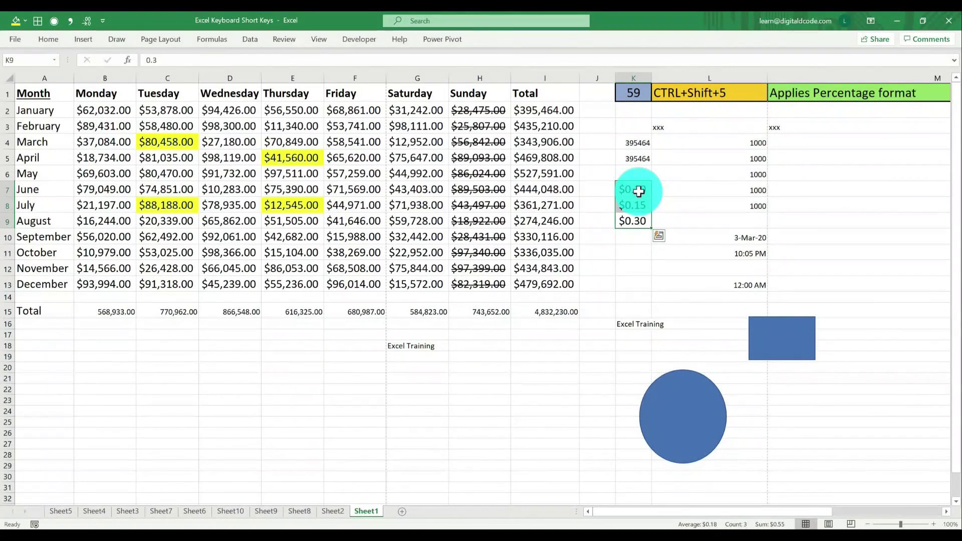
pyautogui.hotkey('ctrl', 'shift', '5')
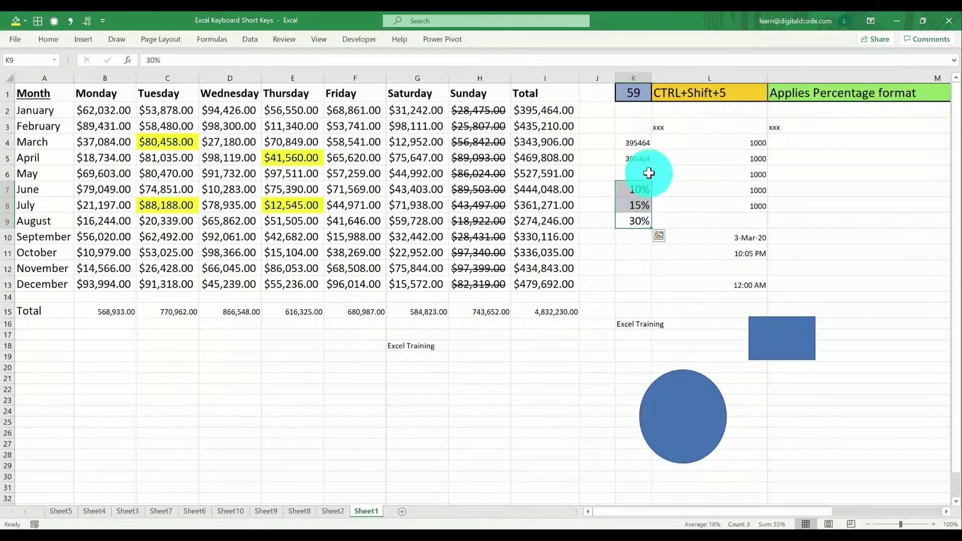
# Set the shortcut number in K1 to 60.
pyautogui.click(631, 88)
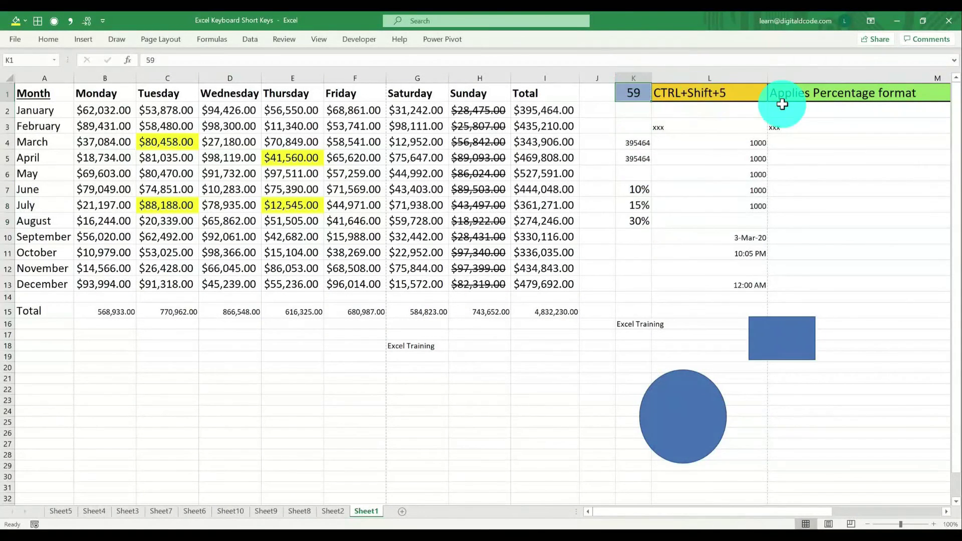
pyautogui.write('60')
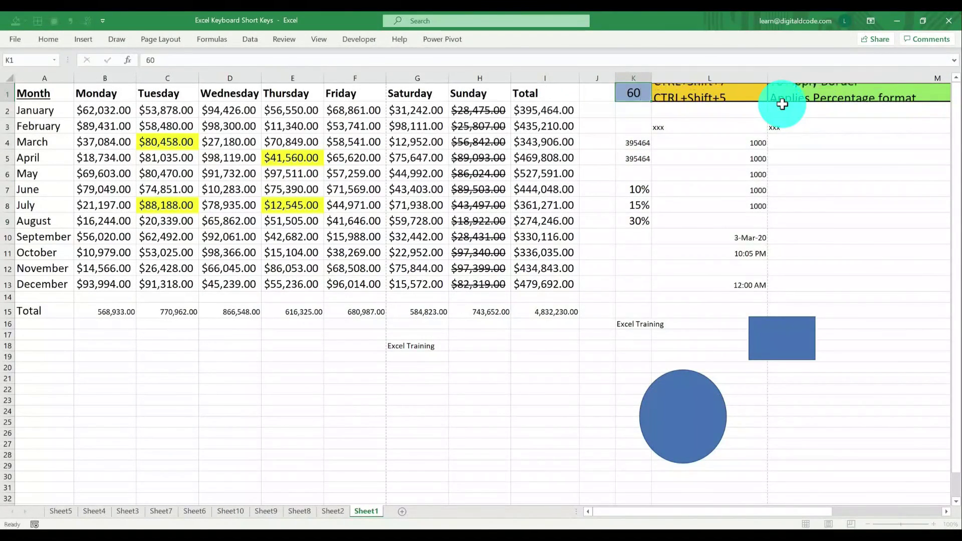
# Apply an outline border around the cells L4:L8 containing the 1000 values.
pyautogui.press('Return')
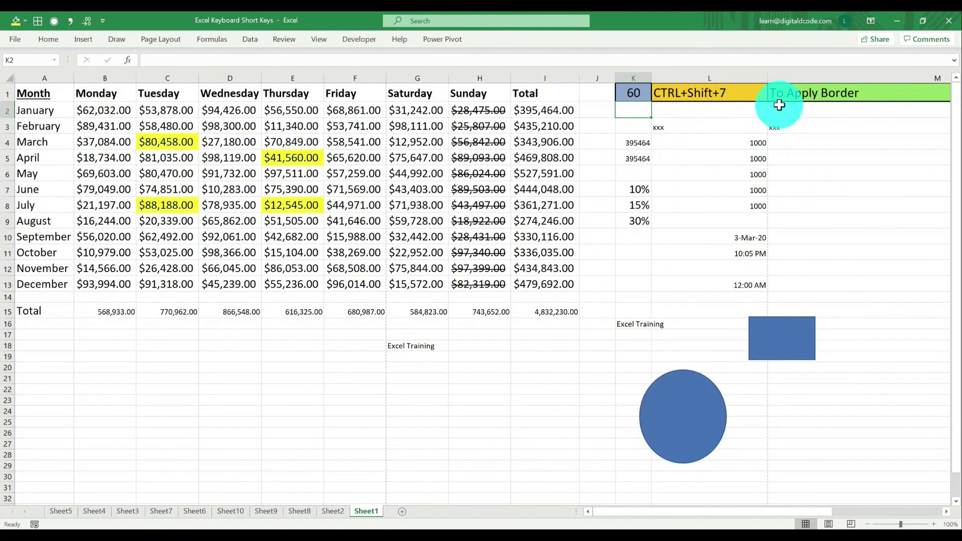
pyautogui.moveTo(747, 145); pyautogui.dragTo(780, 210)
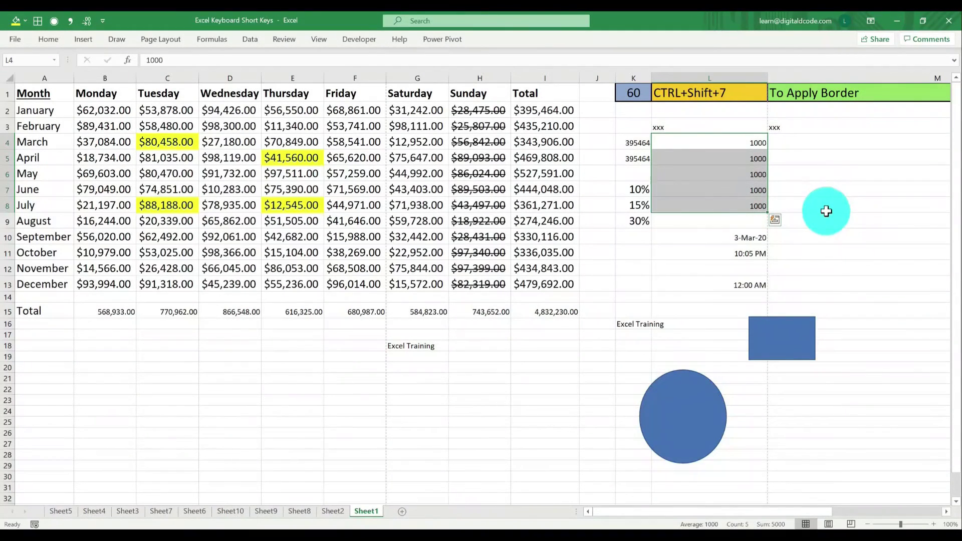
pyautogui.click(827, 210)
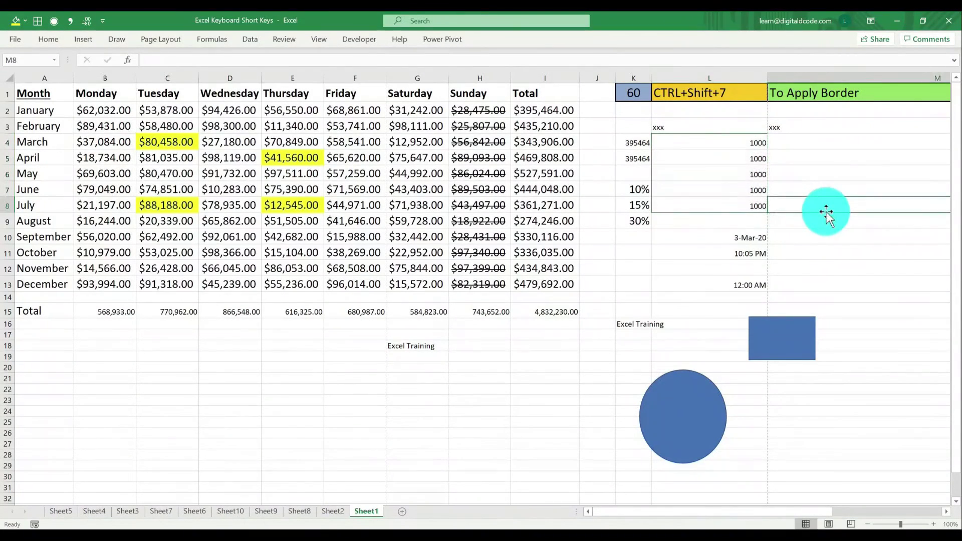
# Apply outline borders to the Excel Training cell G18 and around the empty range H20:H26.
pyautogui.click(419, 344)
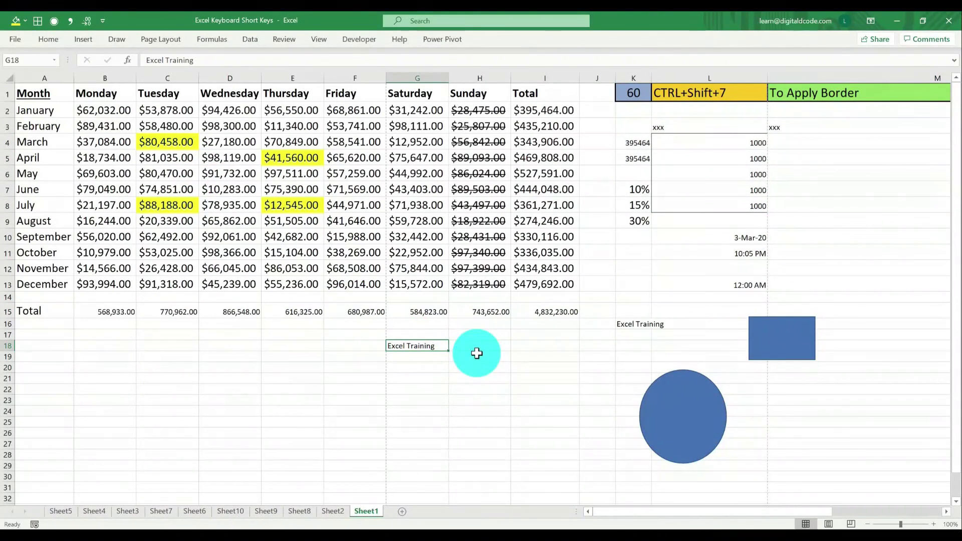
pyautogui.click(489, 389)
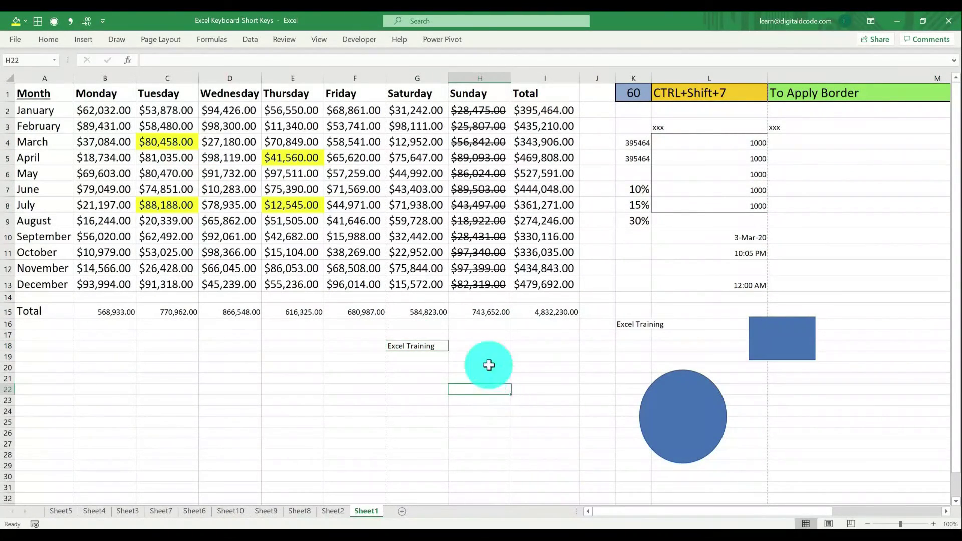
pyautogui.moveTo(489, 365); pyautogui.dragTo(488, 434)
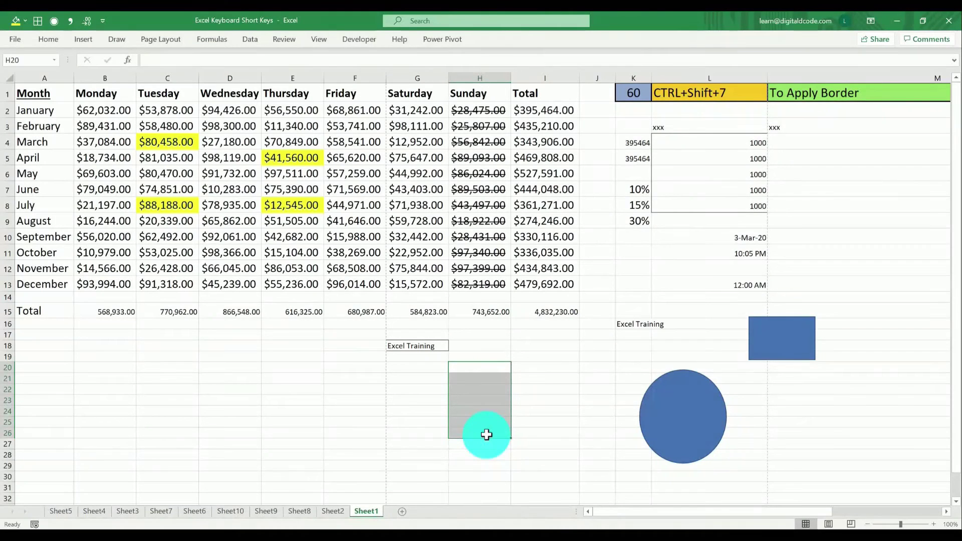
pyautogui.hotkey('ctrl', 'shift', '7')
pyautogui.click(559, 426)
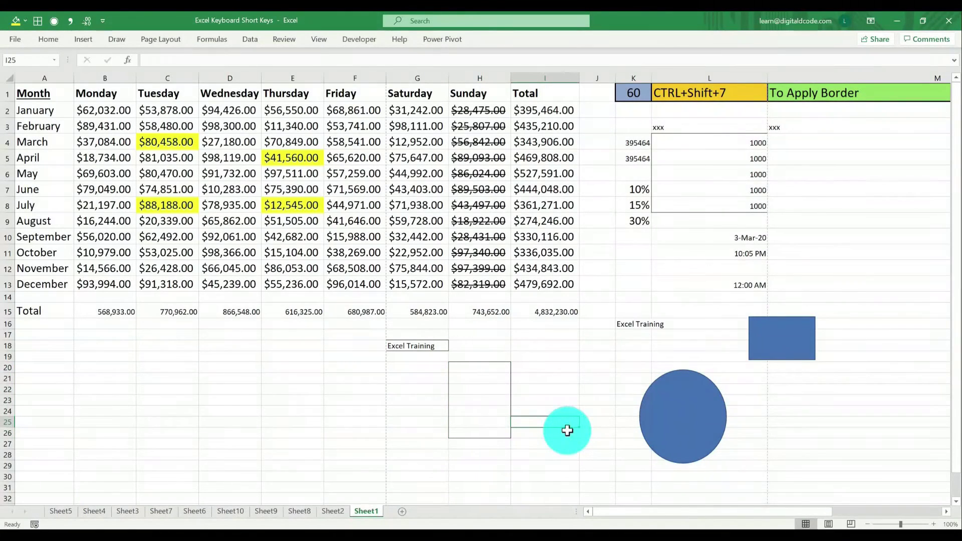